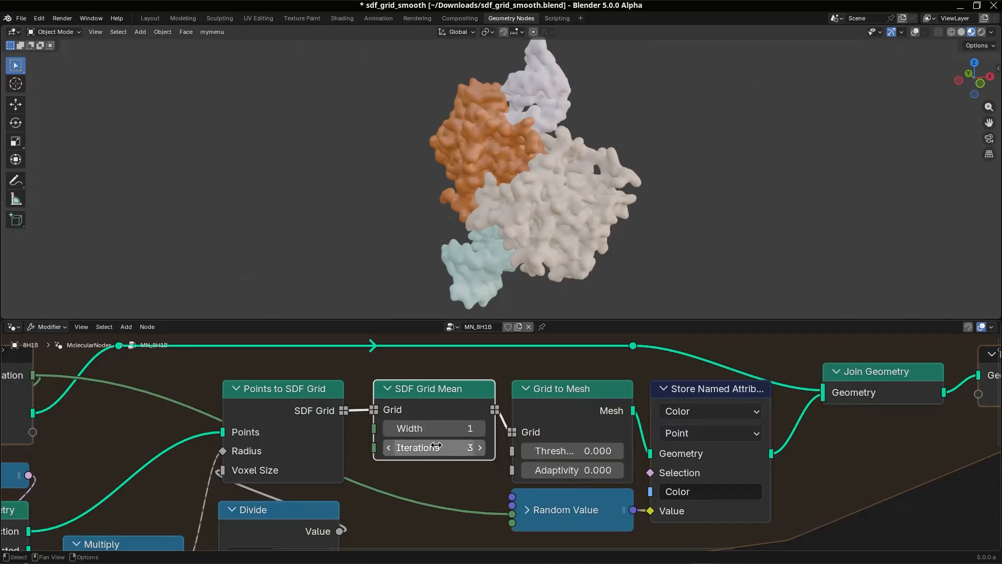
# - Set the iterations of the SDF Grid Mean node to 5 and view the smoothed molecule
pyautogui.doubleClick(434, 448)
pyautogui.write('5')
pyautogui.press('Return')
pyautogui.moveTo(575, 246); pyautogui.dragTo(603, 235, button='middle')
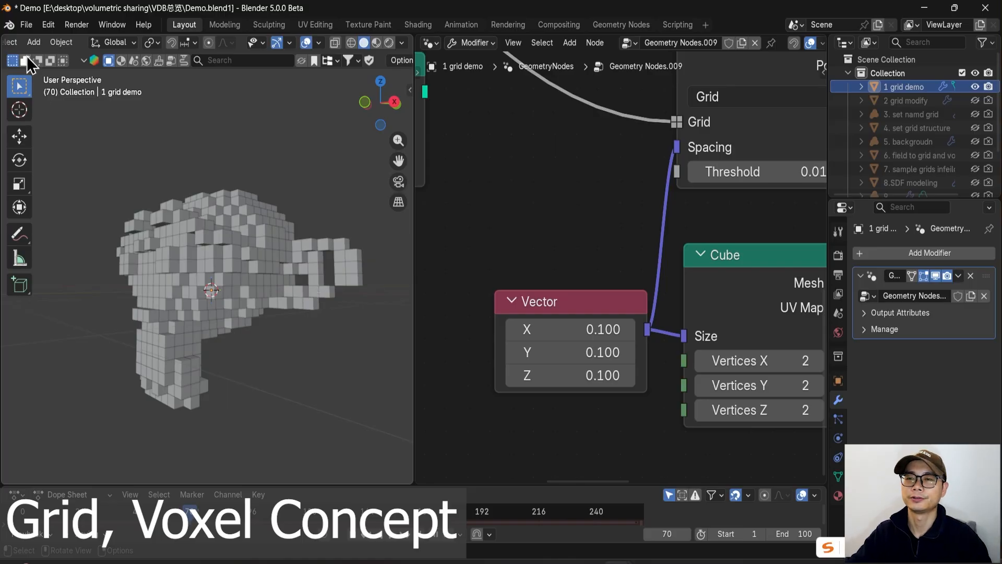
# - Preview the Group Input geometry and the Mesh to Density Grid output through a Viewer node
pyautogui.moveTo(217, 230); pyautogui.dragTo(130, 306, button='middle')
pyautogui.moveTo(220, 309); pyautogui.dragTo(239, 307, button='middle')
pyautogui.scroll(-3, 528, 320)
pyautogui.moveTo(528, 320); pyautogui.dragTo(658, 355, button='middle')
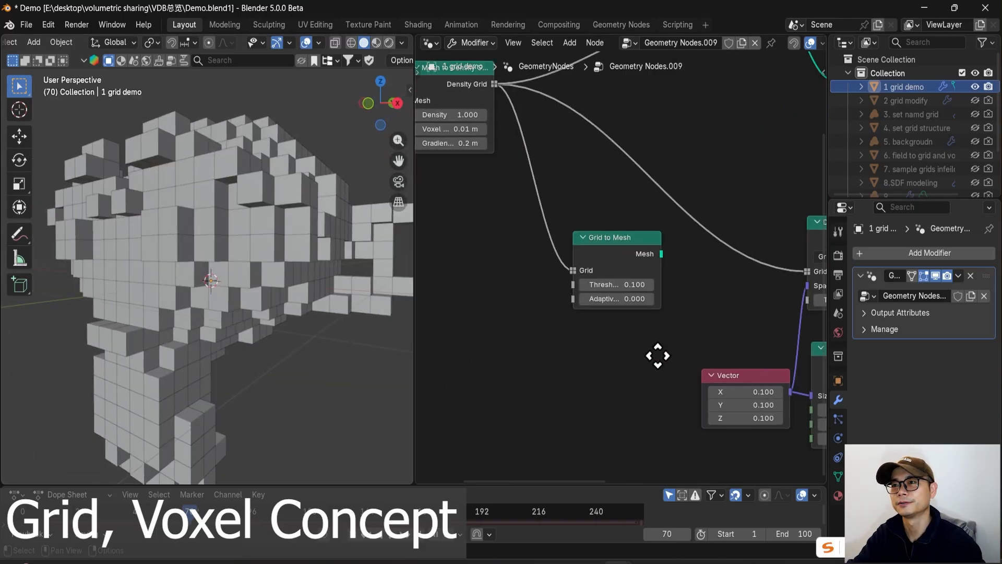
pyautogui.scroll(-3, 648, 347)
pyautogui.moveTo(557, 230); pyautogui.dragTo(625, 331, button='middle')
pyautogui.scroll(2, 509, 238)
pyautogui.keyDown('ctrl'); pyautogui.keyDown('shift'); pyautogui.click(468, 233); pyautogui.keyUp('shift'); pyautogui.keyUp('ctrl')
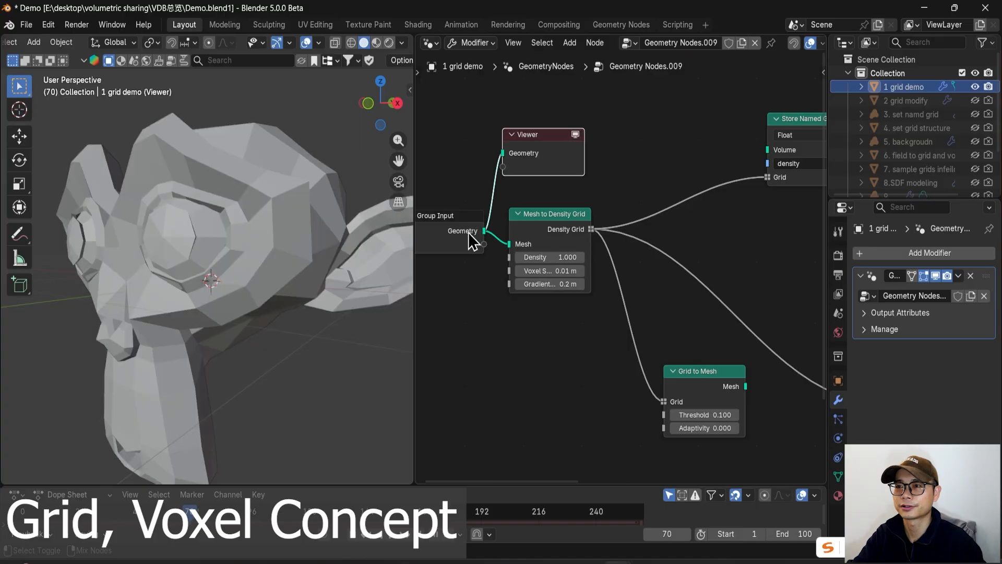
pyautogui.keyDown('ctrl'); pyautogui.keyDown('shift'); pyautogui.click(536, 238); pyautogui.keyUp('shift'); pyautogui.keyUp('ctrl')
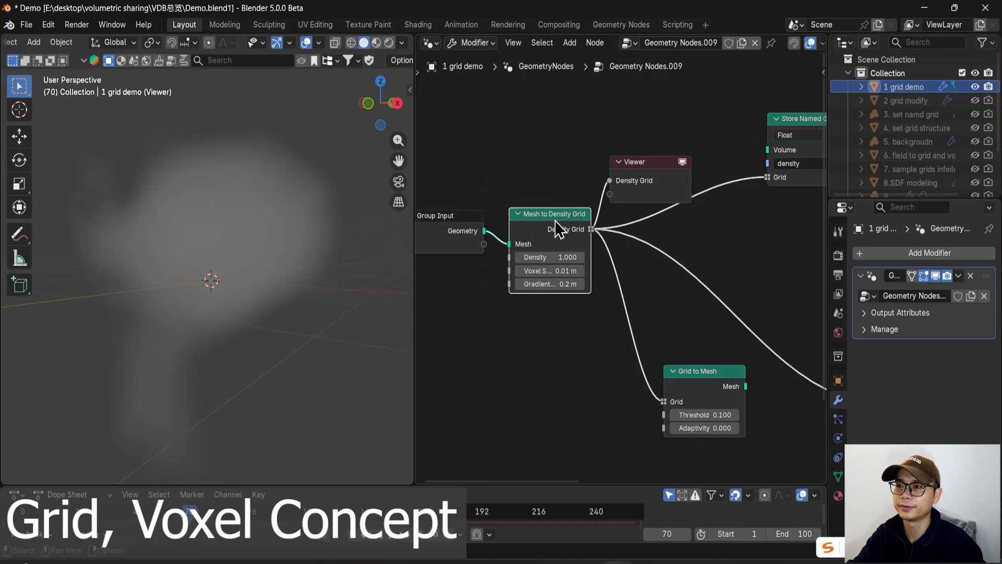
# - Delete the Viewer node connected to the Mesh to Density Grid output
pyautogui.scroll(-1, 616, 229)
pyautogui.moveTo(666, 227); pyautogui.dragTo(538, 192, button='middle')
pyautogui.moveTo(588, 271); pyautogui.dragTo(546, 221, button='middle')
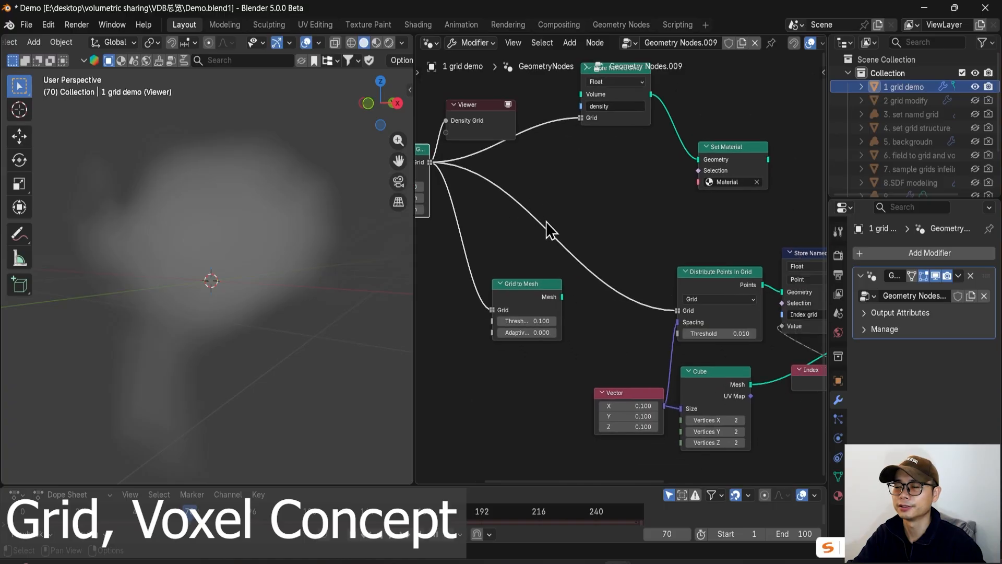
pyautogui.click(472, 114)
pyautogui.press('x')
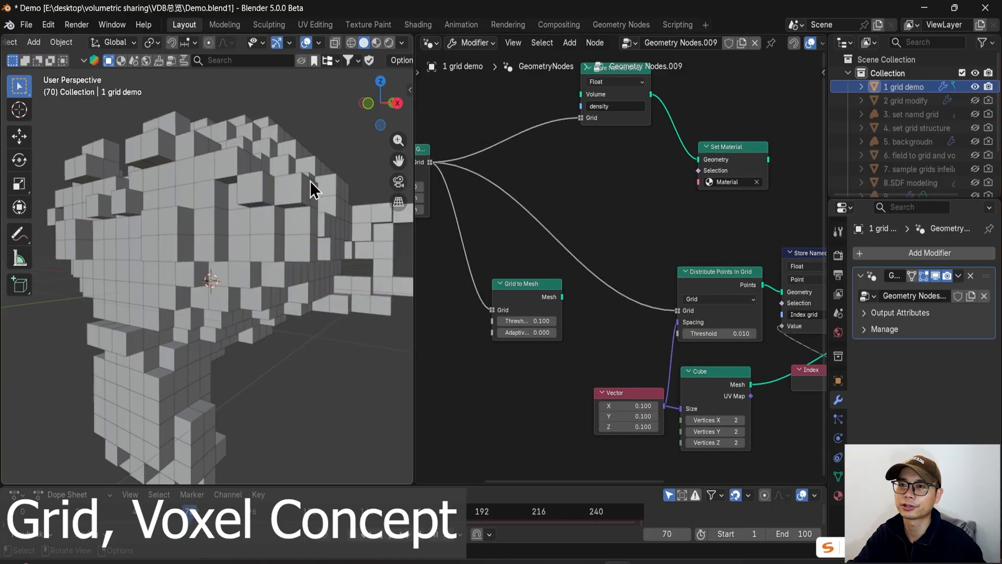
# - Examine the voxelized Suzanne's cell layout in front orthographic view, from the whole head to the ear
pyautogui.moveTo(221, 245); pyautogui.dragTo(266, 247, button='middle')
pyautogui.keyDown('shift'); pyautogui.moveTo(182, 242); pyautogui.dragTo(217, 254, button='middle'); pyautogui.keyUp('shift')
pyautogui.press('KP_1')
pyautogui.scroll(-3, 227, 242)
pyautogui.scroll(-2, 295, 258)
pyautogui.scroll(1, 217, 256)
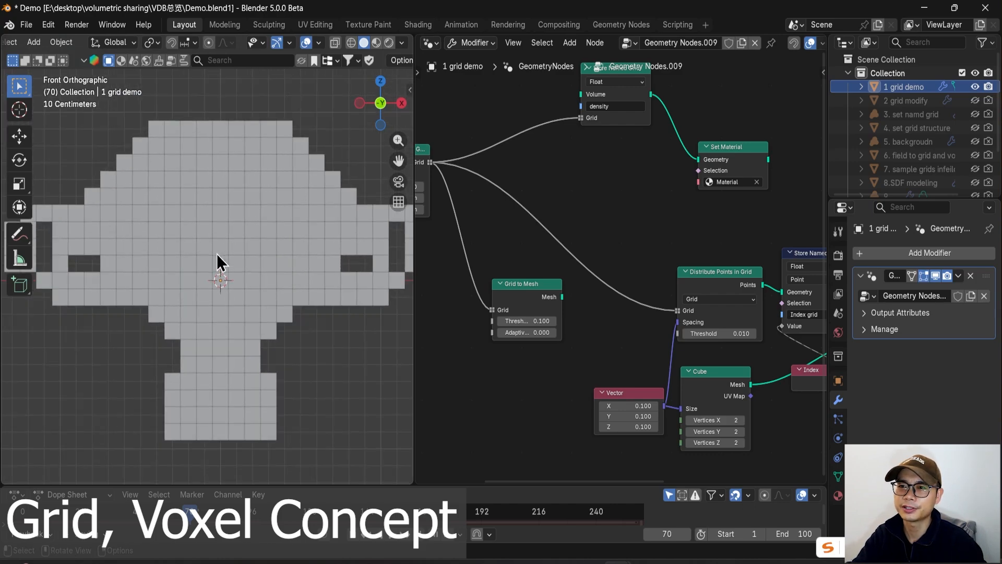
pyautogui.scroll(2, 189, 267)
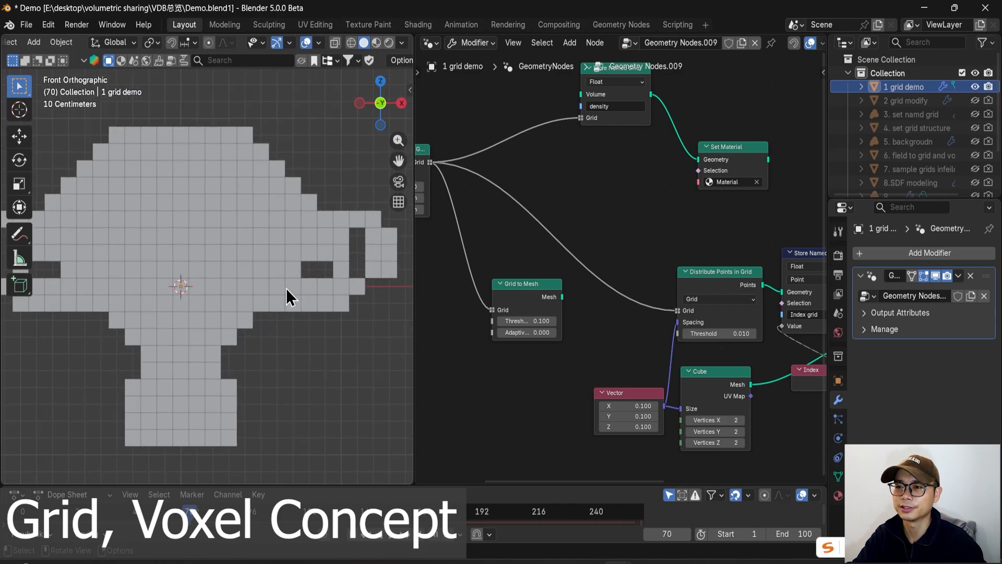
pyautogui.keyDown('shift'); pyautogui.moveTo(234, 280); pyautogui.dragTo(244, 280, button='middle'); pyautogui.keyUp('shift')
pyautogui.scroll(2, 339, 313)
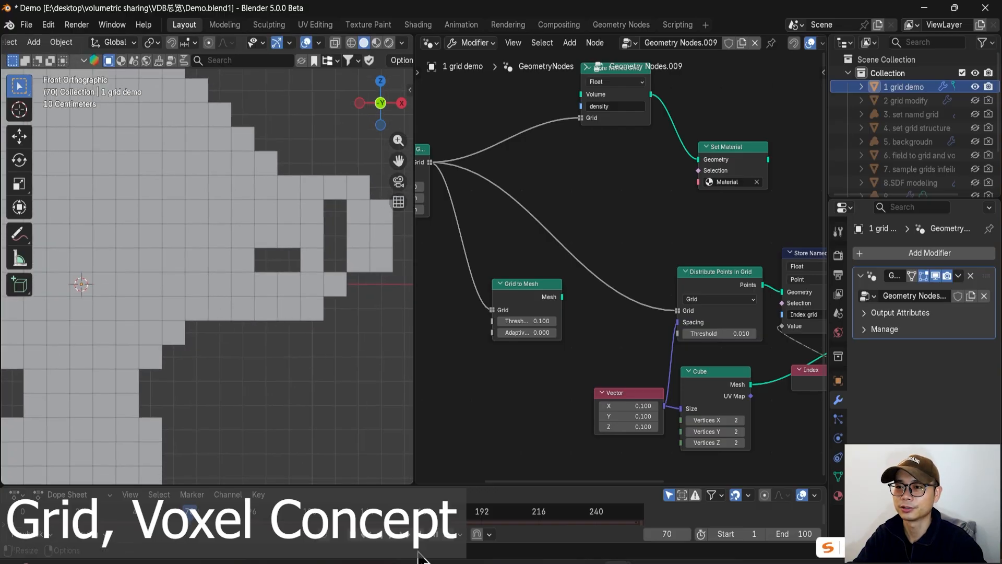
# - Switch to the image viewer and examine the square grid over the blurred model image up close
pyautogui.click(420, 563)
pyautogui.click(623, 481)
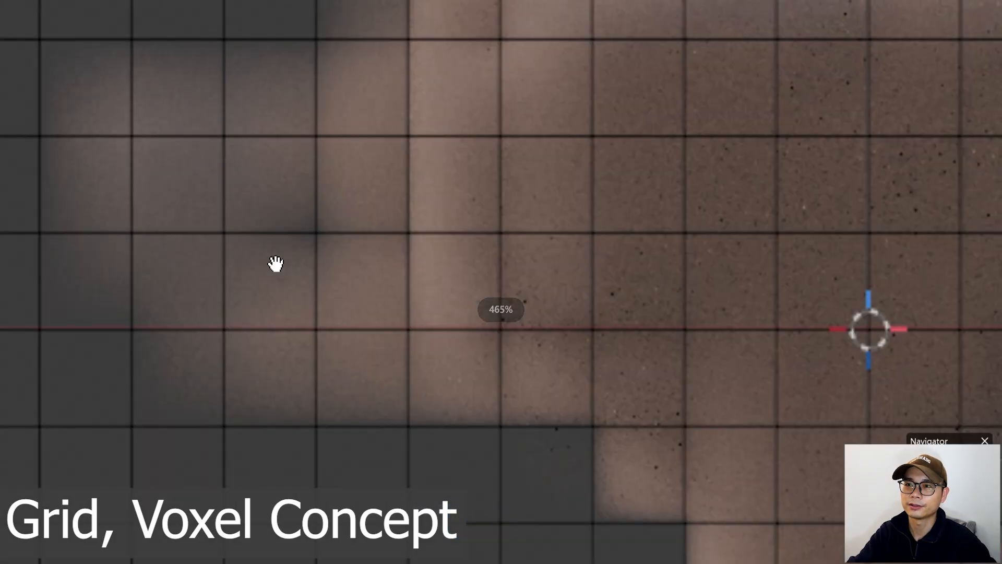
pyautogui.scroll(-3, 276, 265)
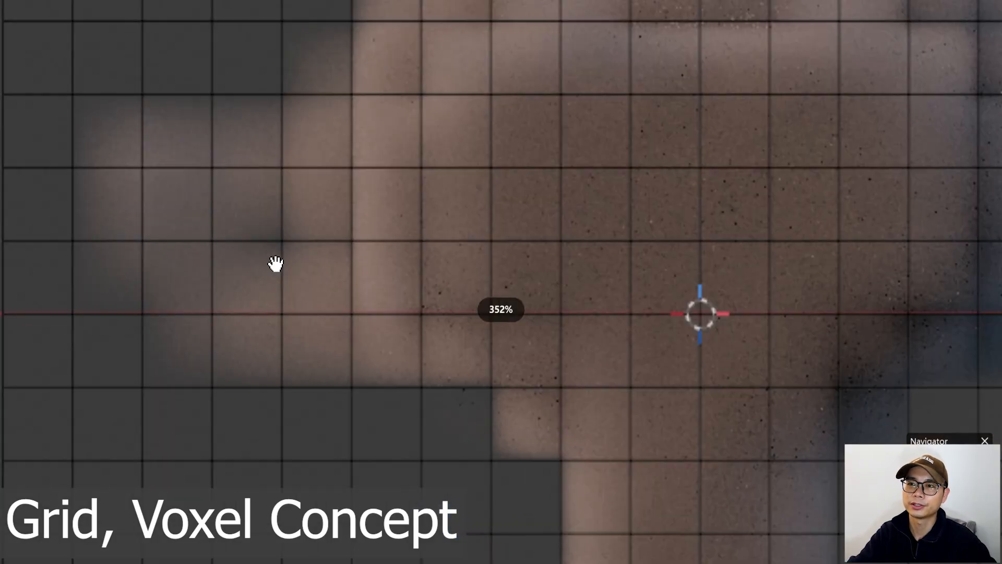
pyautogui.scroll(2, 244, 275)
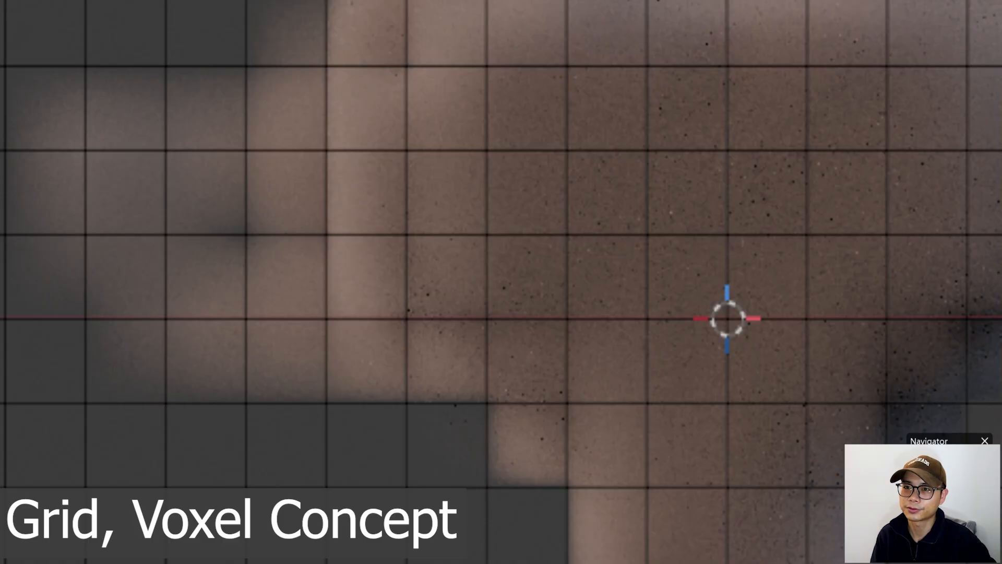
pyautogui.scroll(-1, 211, 285)
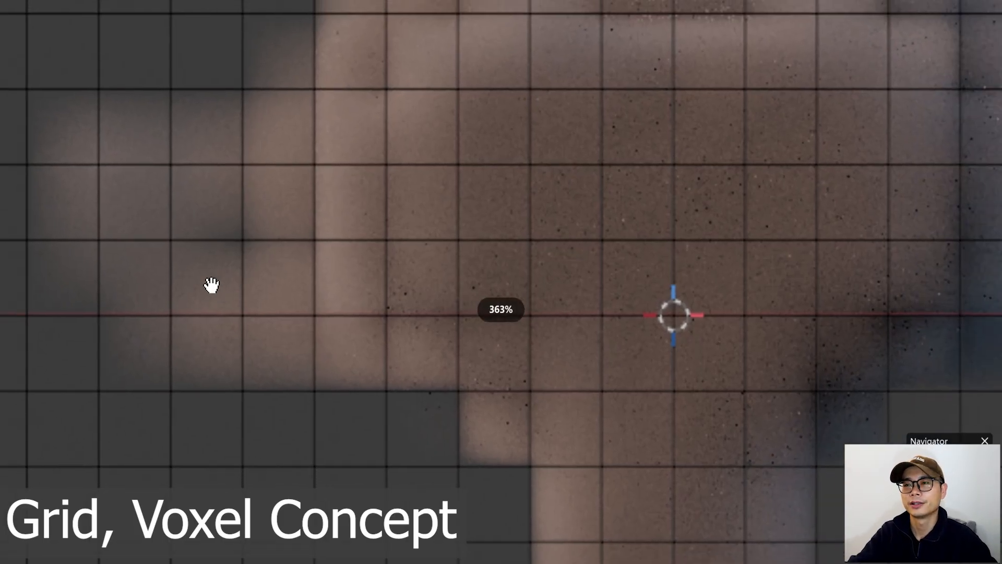
pyautogui.scroll(2, 211, 285)
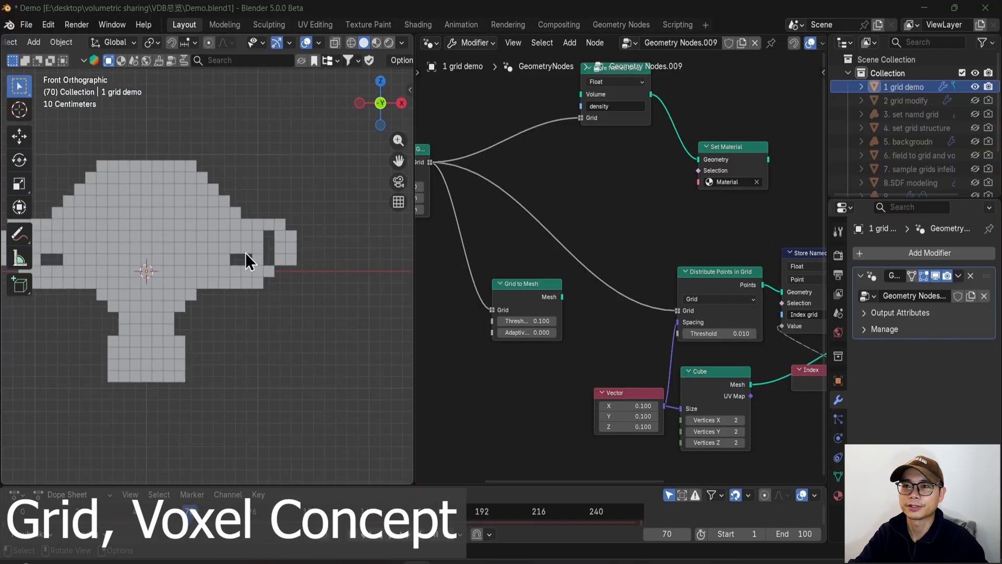
# - Return to the voxelized Suzanne, show it in perspective, and activate the Annotate tool
pyautogui.scroll(5, 253, 265)
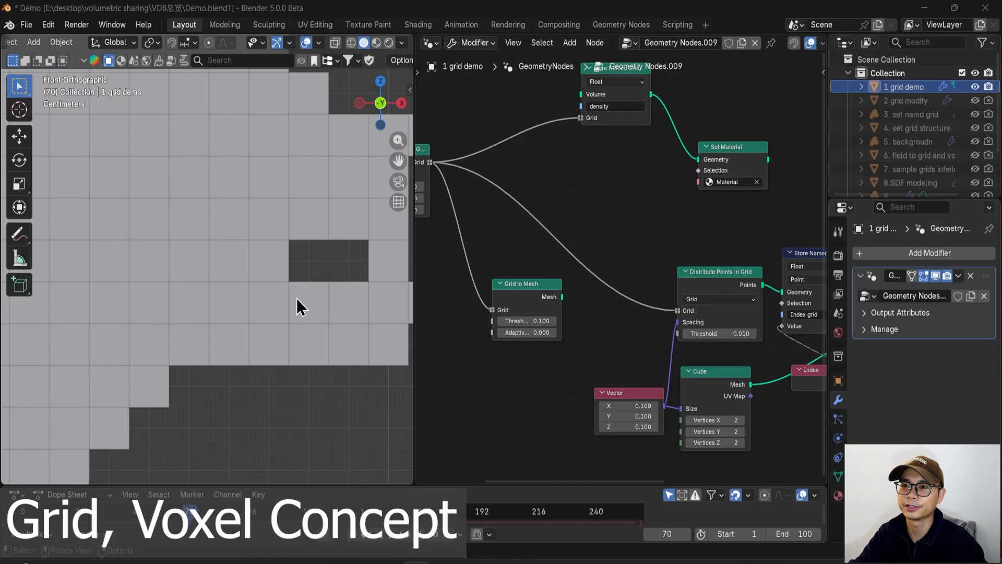
pyautogui.moveTo(296, 298)
pyautogui.mouseDown(button='middle')
pyautogui.moveTo(217, 314)
pyautogui.moveTo(209, 337)
pyautogui.moveTo(233, 358)
pyautogui.moveTo(163, 358)
pyautogui.moveTo(235, 318)
pyautogui.moveTo(199, 320)
pyautogui.mouseUp(button='middle')
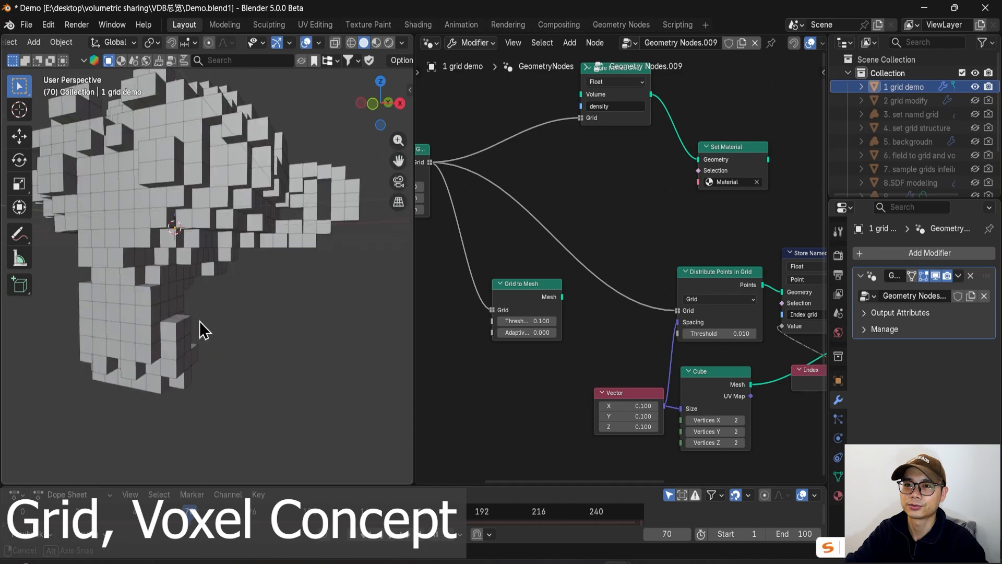
pyautogui.click(20, 239)
# - Add an Index node above the Distribute Points in Grid node, then remove it
pyautogui.hotkey('shift', 'a')
pyautogui.write('index')
pyautogui.press('Return')
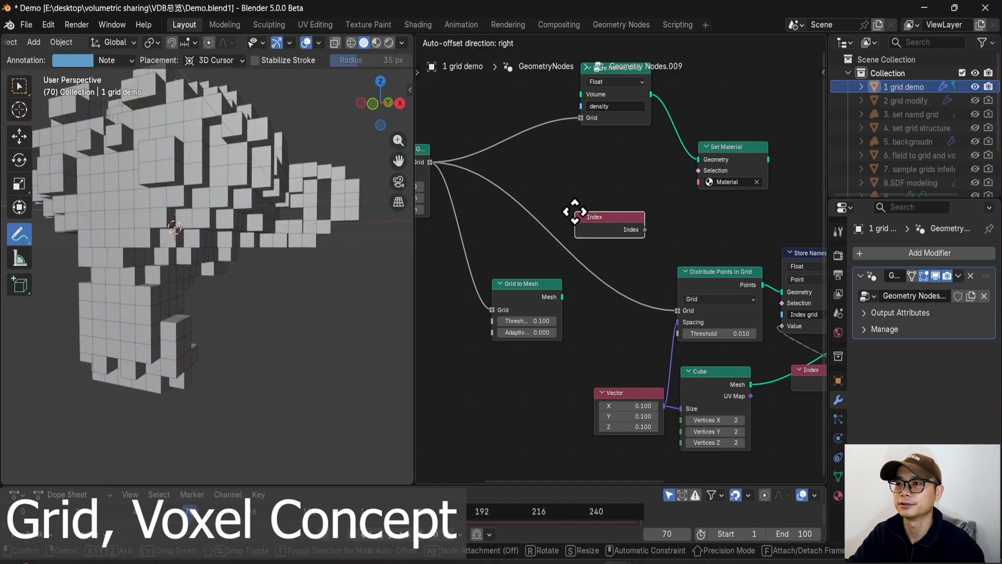
pyautogui.click(575, 211)
pyautogui.scroll(2, 622, 247)
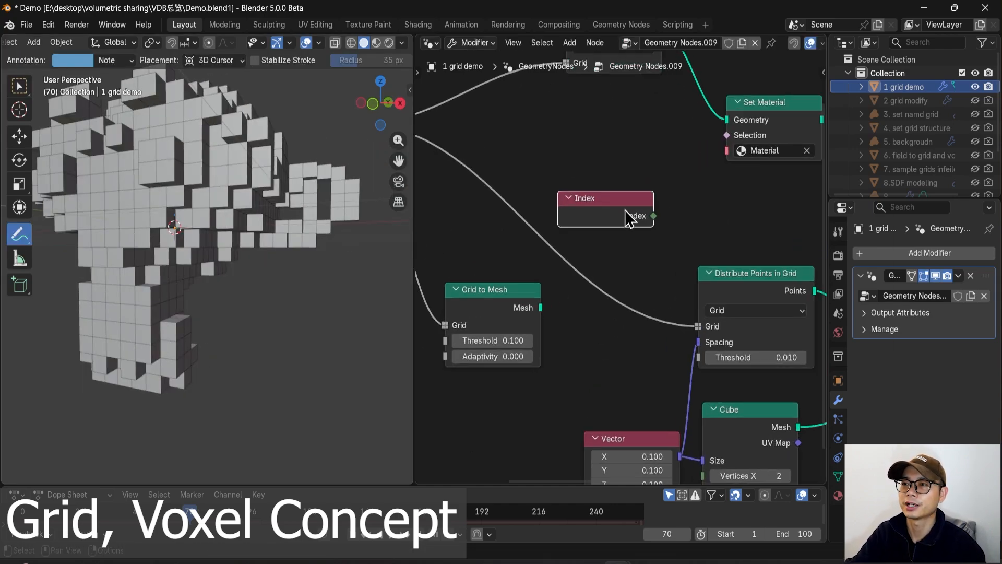
pyautogui.scroll(1, 625, 211)
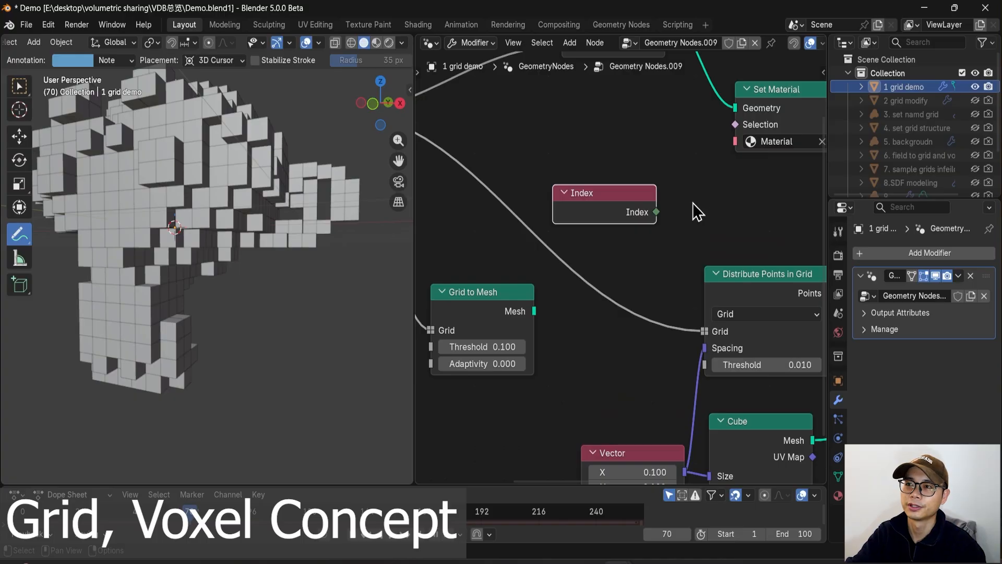
pyautogui.moveTo(610, 197); pyautogui.dragTo(610, 188)
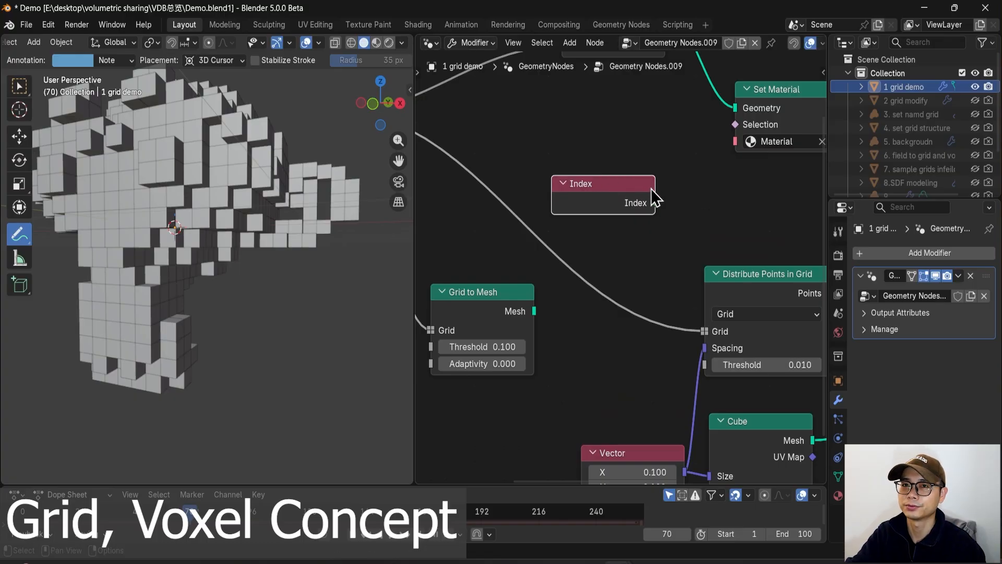
pyautogui.press('x')
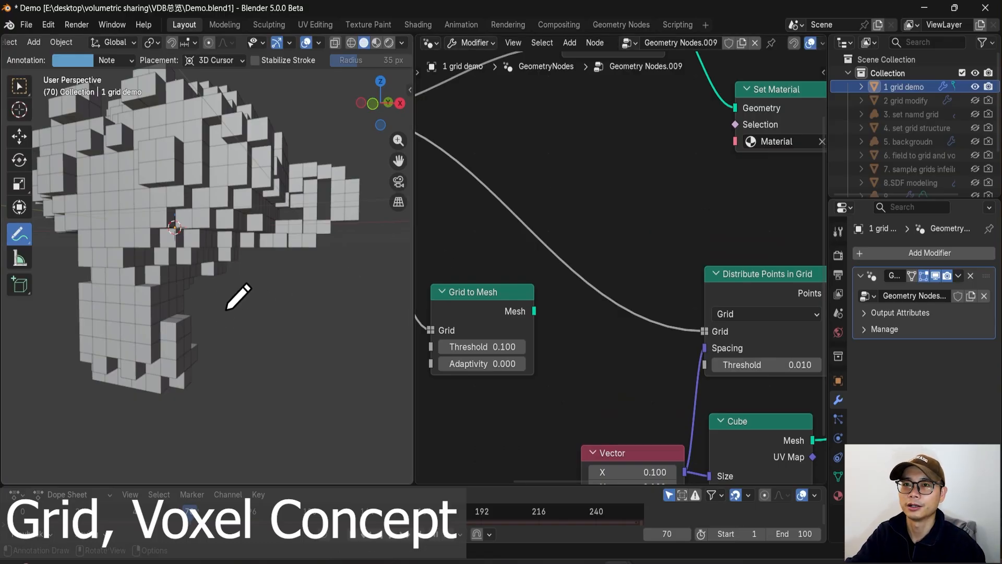
# - Handwrite the voxel coordinate (0,0,0) as an annotation beside the voxelized Suzanne's neck
pyautogui.moveTo(208, 300); pyautogui.dragTo(192, 302, button='middle')
pyautogui.moveTo(237, 320)
pyautogui.mouseDown()
pyautogui.moveTo(233, 365)
pyautogui.moveTo(259, 346)
pyautogui.moveTo(236, 341)
pyautogui.moveTo(313, 358)
pyautogui.moveTo(337, 344)
pyautogui.mouseUp()
pyautogui.click(269, 368)
pyautogui.click(308, 361)
pyautogui.moveTo(348, 329); pyautogui.dragTo(338, 397)
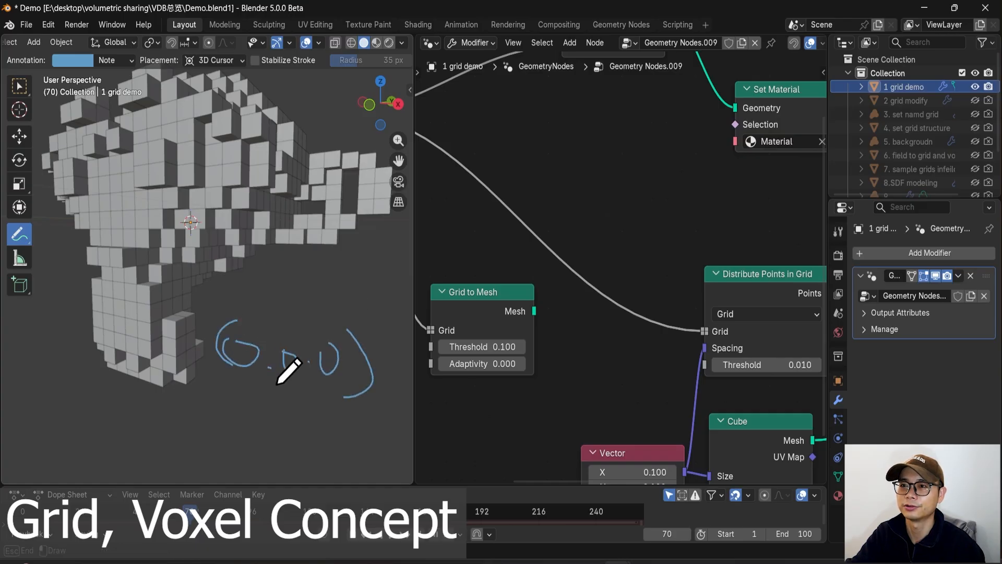
# - Handwrite a second voxel coordinate (0,0,1) directly below the first annotation
pyautogui.moveTo(220, 378)
pyautogui.mouseDown()
pyautogui.moveTo(240, 429)
pyautogui.moveTo(248, 403)
pyautogui.moveTo(306, 418)
pyautogui.moveTo(328, 441)
pyautogui.mouseUp()
pyautogui.click(270, 420)
pyautogui.moveTo(294, 403); pyautogui.dragTo(316, 442)
pyautogui.moveTo(349, 414); pyautogui.dragTo(327, 459)
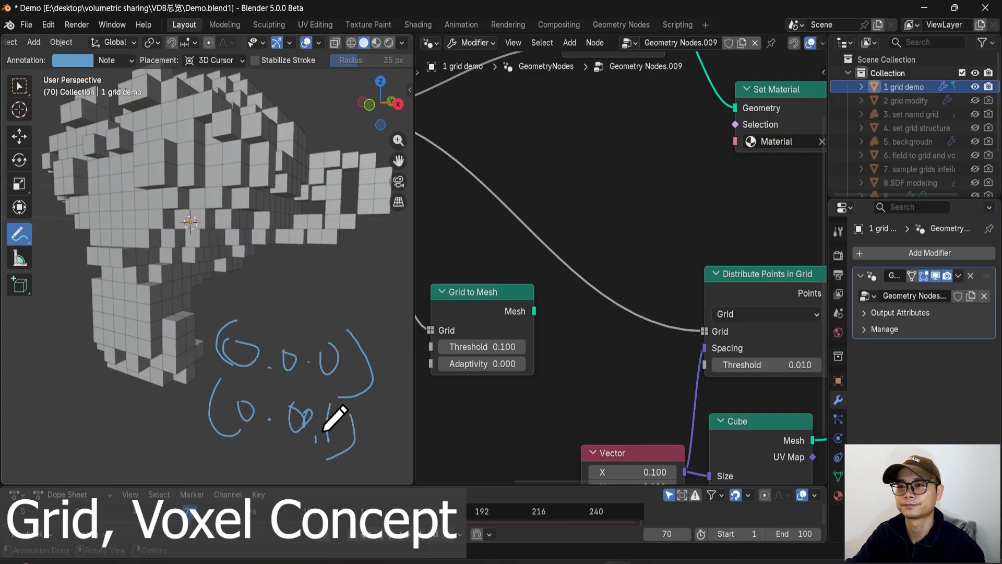
# - Sketch further annotation strokes just above the two handwritten voxel coordinates
pyautogui.moveTo(251, 256); pyautogui.dragTo(272, 313)
pyautogui.moveTo(291, 255); pyautogui.dragTo(246, 297)
pyautogui.moveTo(298, 270)
pyautogui.mouseDown()
pyautogui.moveTo(315, 306)
pyautogui.moveTo(282, 347)
pyautogui.mouseUp()
pyautogui.moveTo(333, 291); pyautogui.dragTo(368, 319)
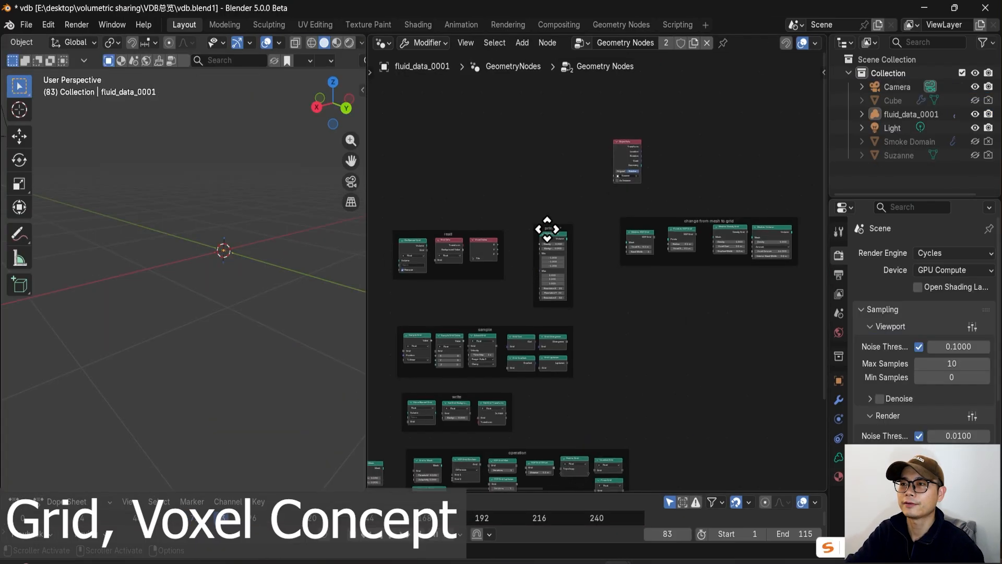
# - Examine the overview of grouped volume nodes in the vdb file, focusing on the read frame
pyautogui.moveTo(548, 228); pyautogui.dragTo(589, 228, button='middle')
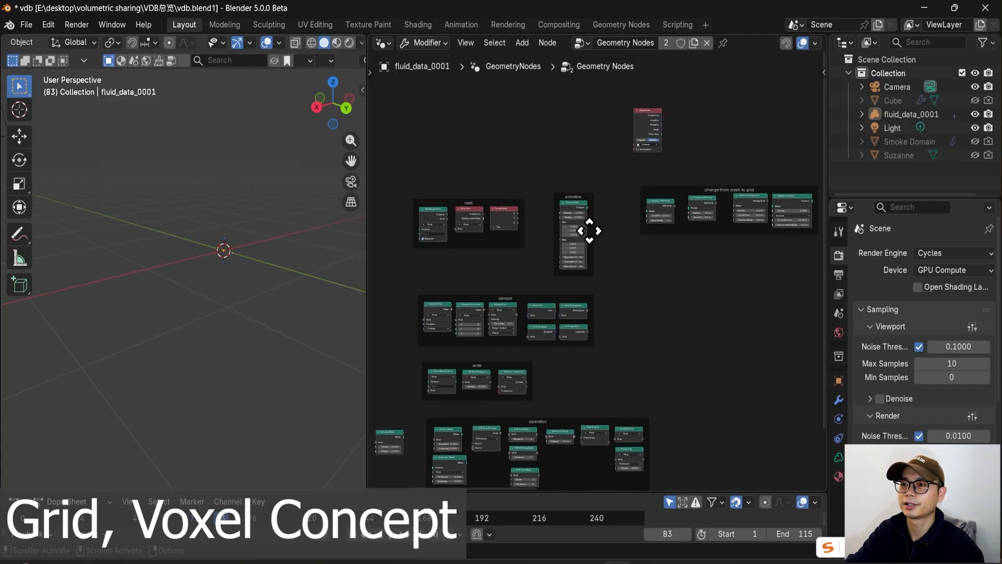
pyautogui.scroll(5, 498, 329)
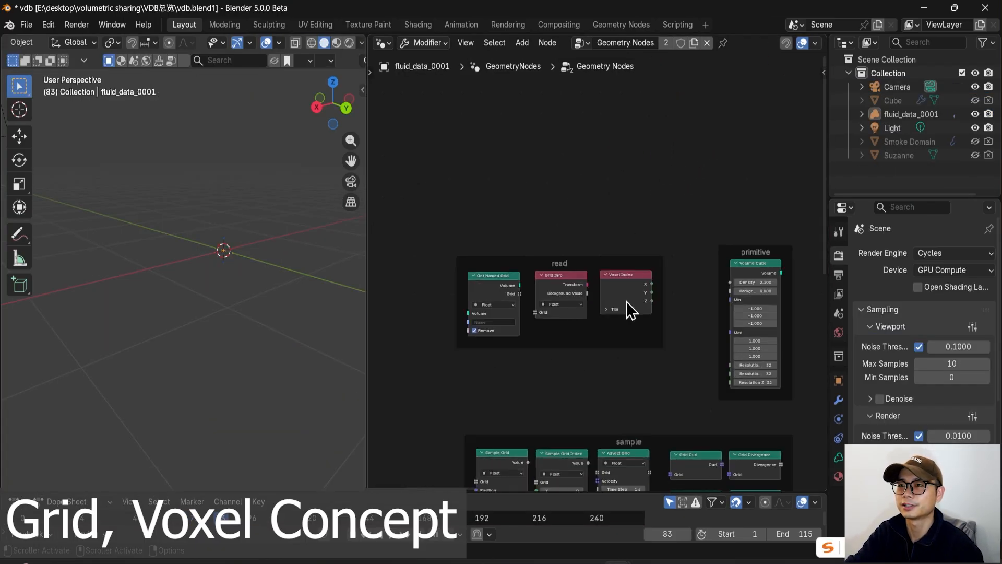
pyautogui.scroll(-3, 541, 265)
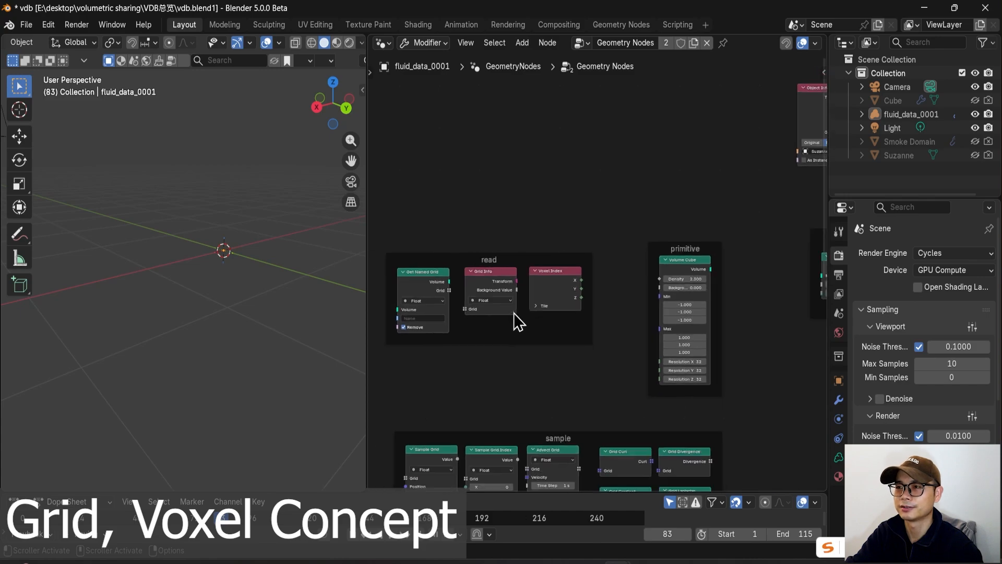
pyautogui.scroll(4, 529, 306)
pyautogui.moveTo(412, 271); pyautogui.dragTo(592, 284, button='middle')
pyautogui.scroll(3, 586, 283)
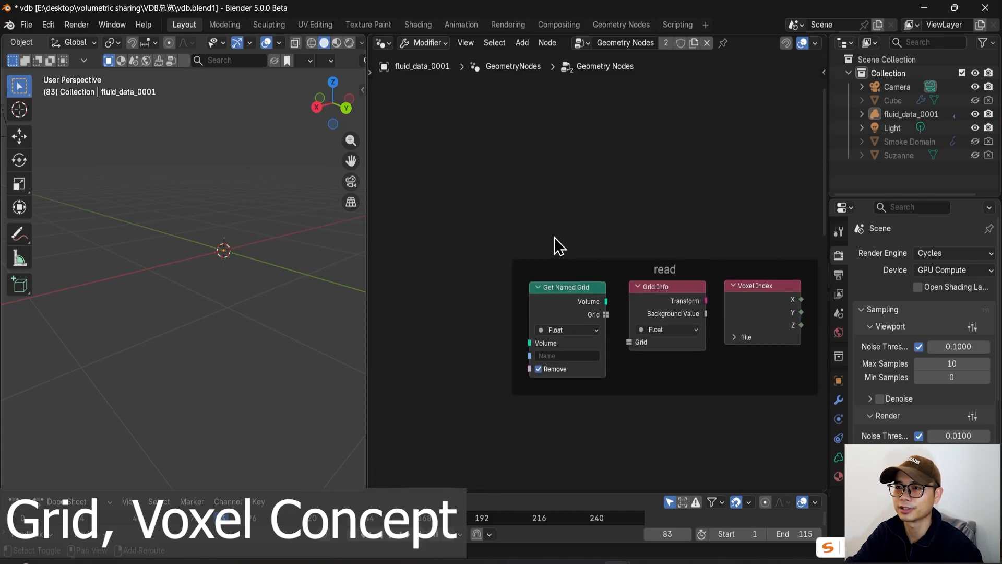
# - Look through the Volume categories of addable nodes, from Read and Sample to Primitives
pyautogui.hotkey('shift', 'a')
pyautogui.hotkey('shift', 'a')
pyautogui.moveTo(540, 262)
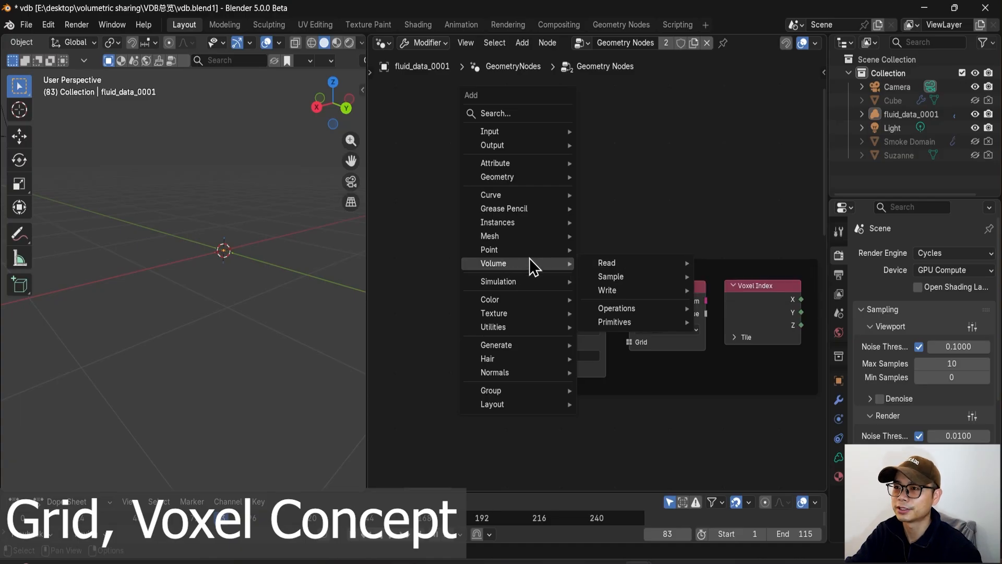
pyautogui.moveTo(632, 264)
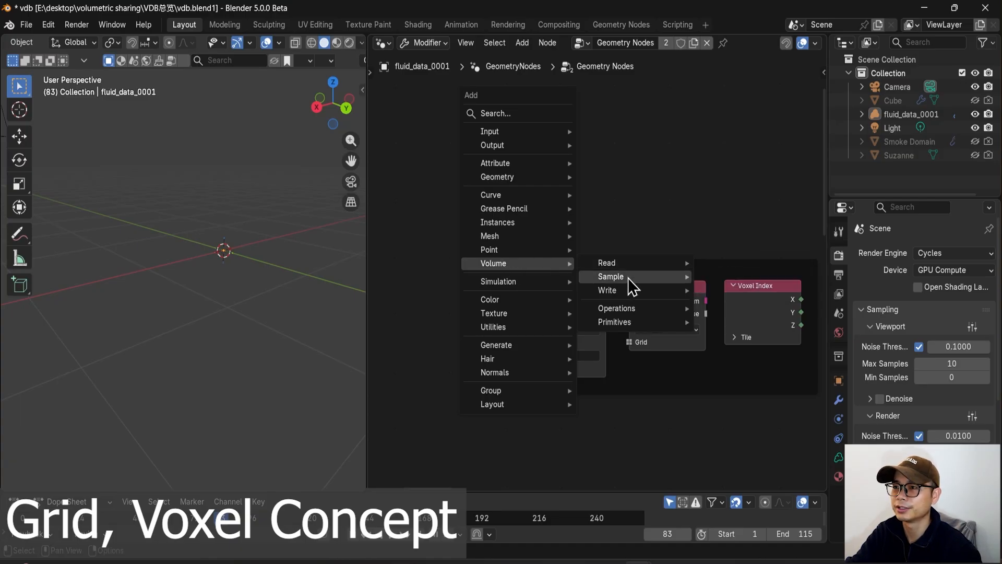
pyautogui.moveTo(630, 316)
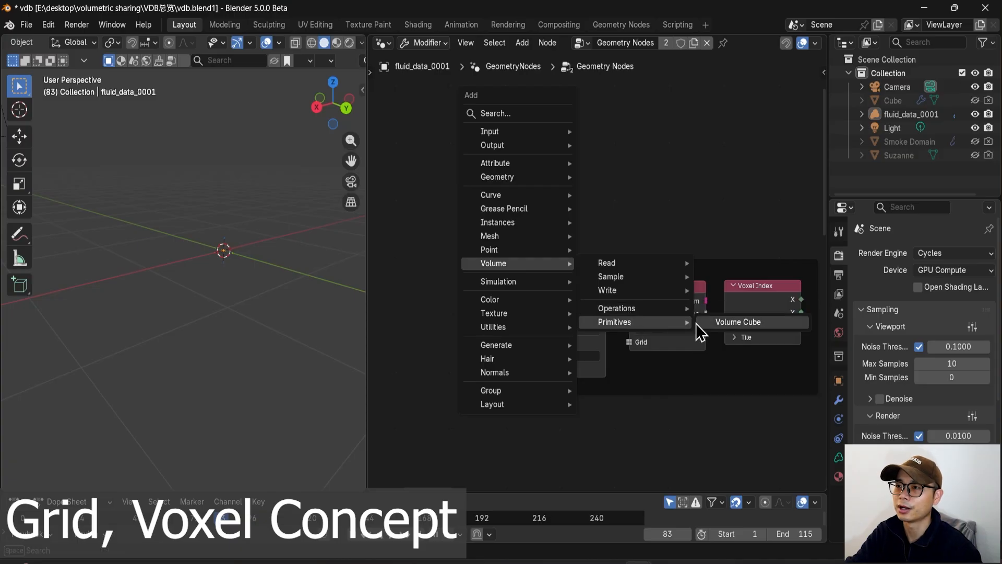
# - Examine the framed volume nodes from the sample group across to the "change from mesh to grid" group
pyautogui.scroll(-3, 564, 369)
pyautogui.moveTo(545, 359); pyautogui.dragTo(454, 235, button='middle')
pyautogui.scroll(-3, 480, 267)
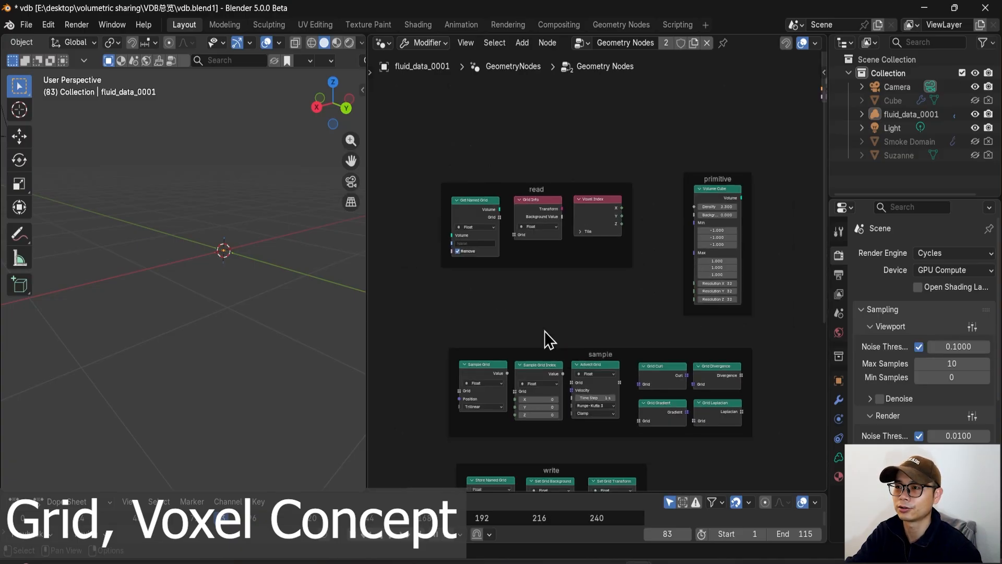
pyautogui.moveTo(583, 380); pyautogui.dragTo(509, 301, button='middle')
pyautogui.scroll(-4, 509, 324)
pyautogui.moveTo(509, 374); pyautogui.dragTo(490, 414, button='middle')
pyautogui.moveTo(665, 293); pyautogui.dragTo(552, 360, button='middle')
pyautogui.scroll(4, 616, 303)
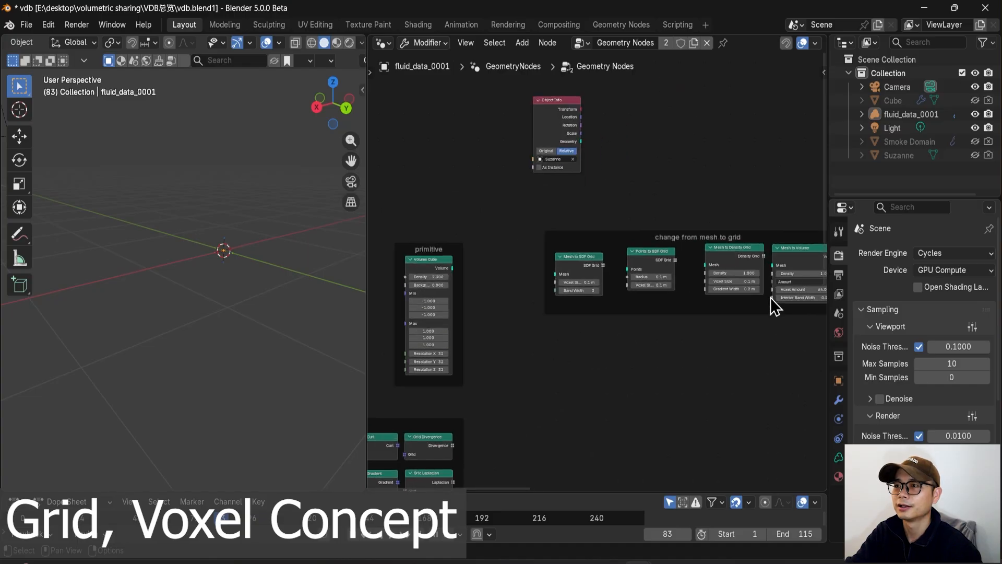
pyautogui.scroll(2, 772, 307)
pyautogui.moveTo(751, 300); pyautogui.dragTo(726, 325, button='middle')
pyautogui.moveTo(633, 326); pyautogui.dragTo(629, 337, button='middle')
pyautogui.scroll(4, 631, 318)
pyautogui.moveTo(410, 321); pyautogui.dragTo(434, 309, button='middle')
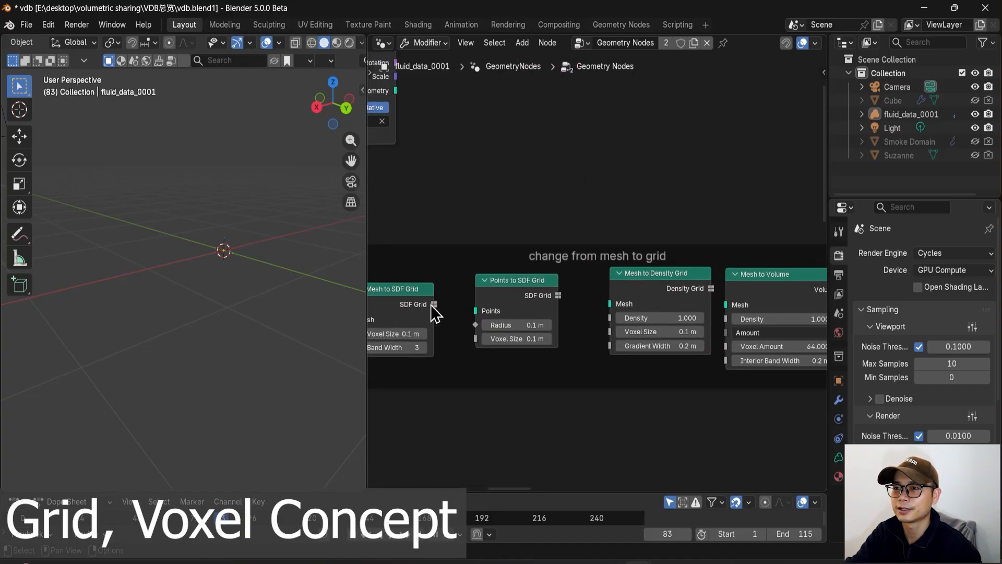
# - Line up the Mesh to SDF Grid and Points to SDF Grid nodes with their neighbours in the "change from mesh to grid" frame
pyautogui.moveTo(412, 292); pyautogui.dragTo(443, 285)
pyautogui.moveTo(504, 287); pyautogui.dragTo(521, 279)
pyautogui.moveTo(422, 287); pyautogui.dragTo(436, 280)
pyautogui.scroll(-2, 477, 290)
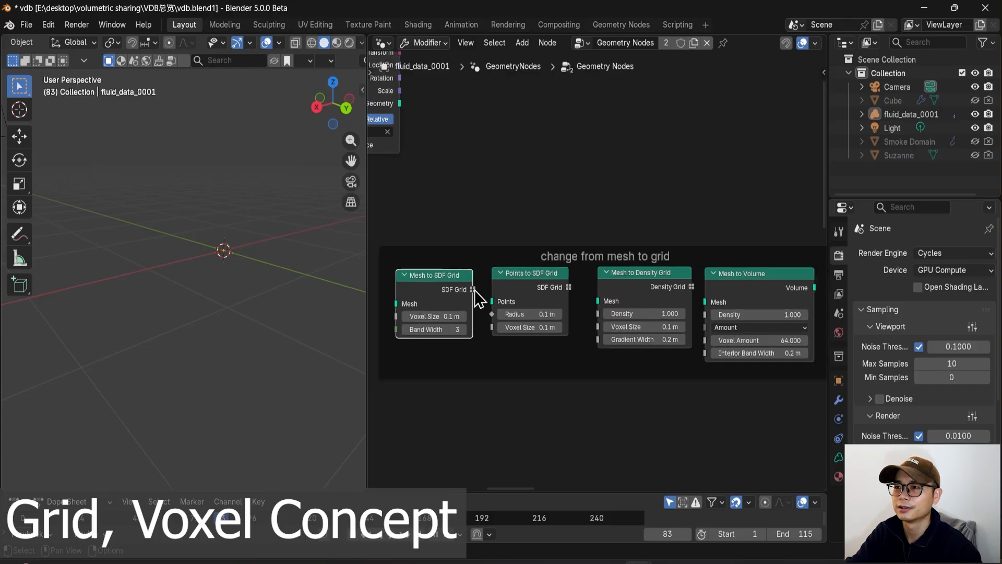
# - Move the Mesh to Density Grid node closer to Points to SDF Grid, and select all nodes in the "change from mesh to grid" frame
pyautogui.click(649, 289)
pyautogui.moveTo(650, 289); pyautogui.dragTo(641, 289)
pyautogui.scroll(1, 641, 289)
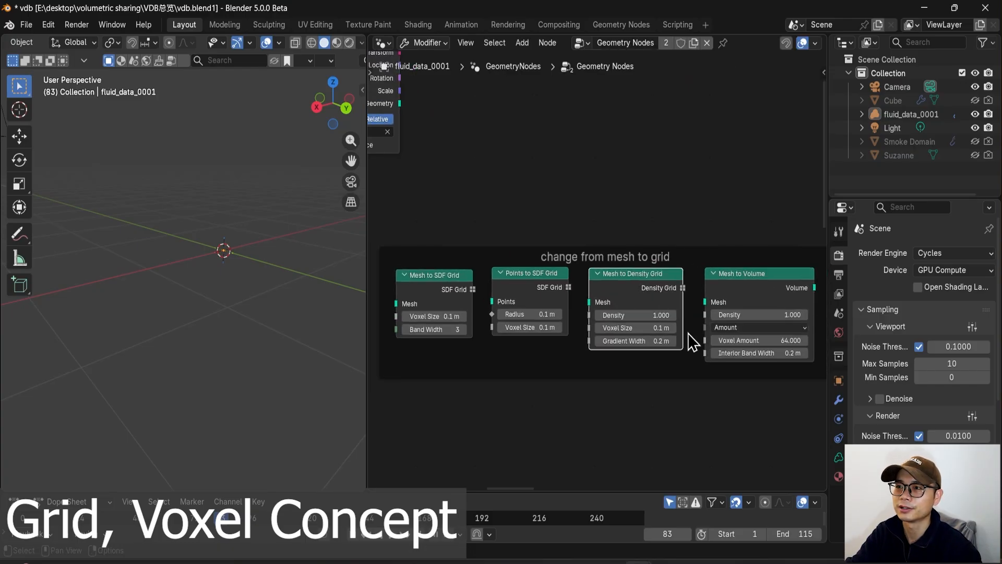
pyautogui.moveTo(759, 410); pyautogui.dragTo(462, 321)
pyautogui.scroll(1, 462, 321)
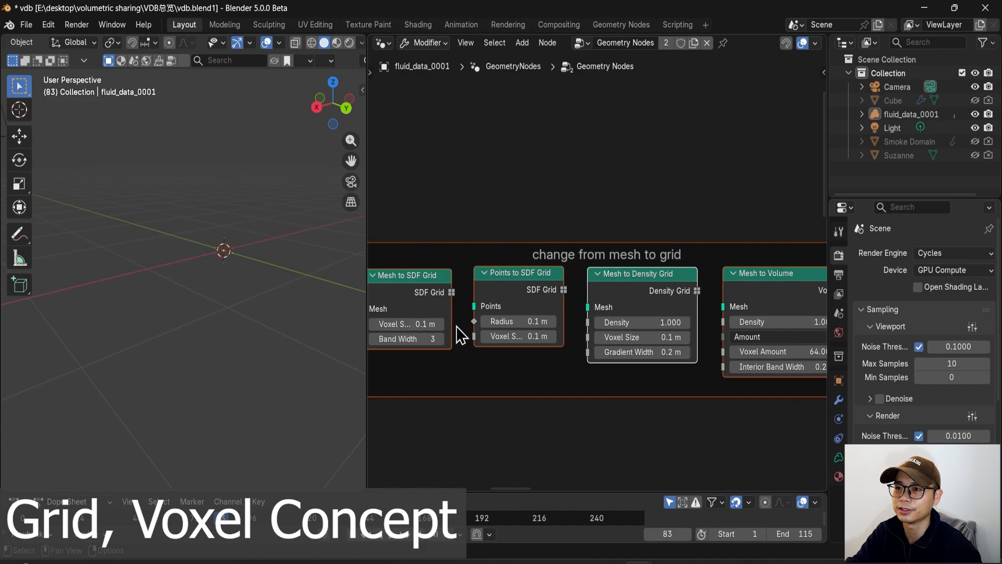
pyautogui.click(511, 422)
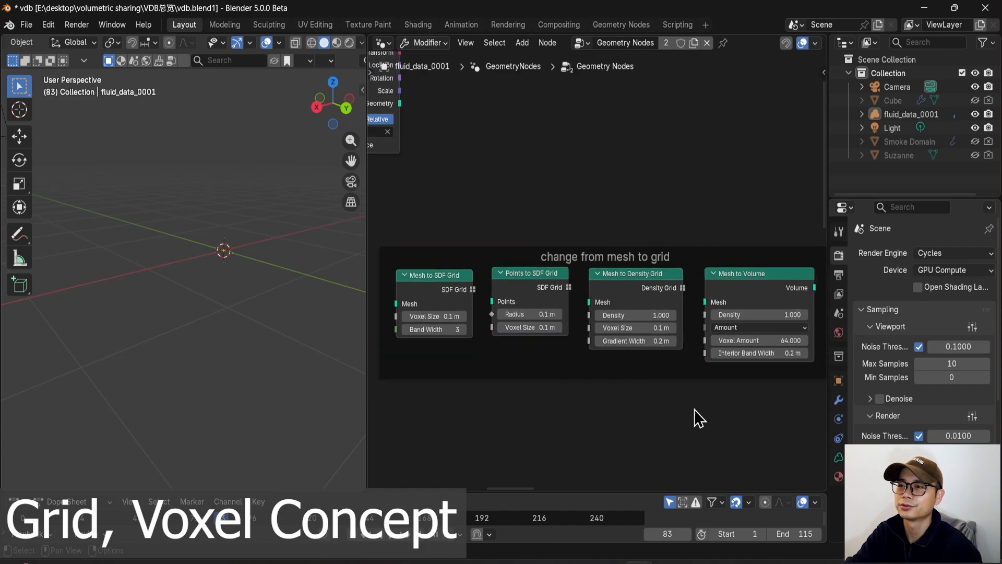
pyautogui.moveTo(744, 416); pyautogui.dragTo(445, 318)
pyautogui.scroll(-3, 519, 334)
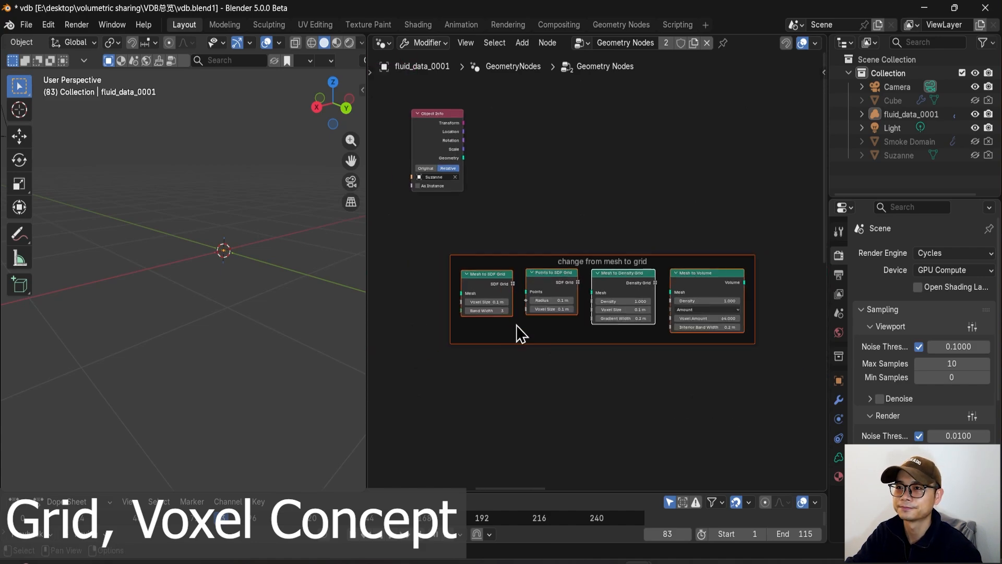
# - Examine the Volume Cube node in the primitive frame and its place among the other node groups
pyautogui.moveTo(516, 325); pyautogui.dragTo(672, 307, button='middle')
pyautogui.moveTo(493, 291); pyautogui.dragTo(572, 271, button='middle')
pyautogui.scroll(2, 571, 270)
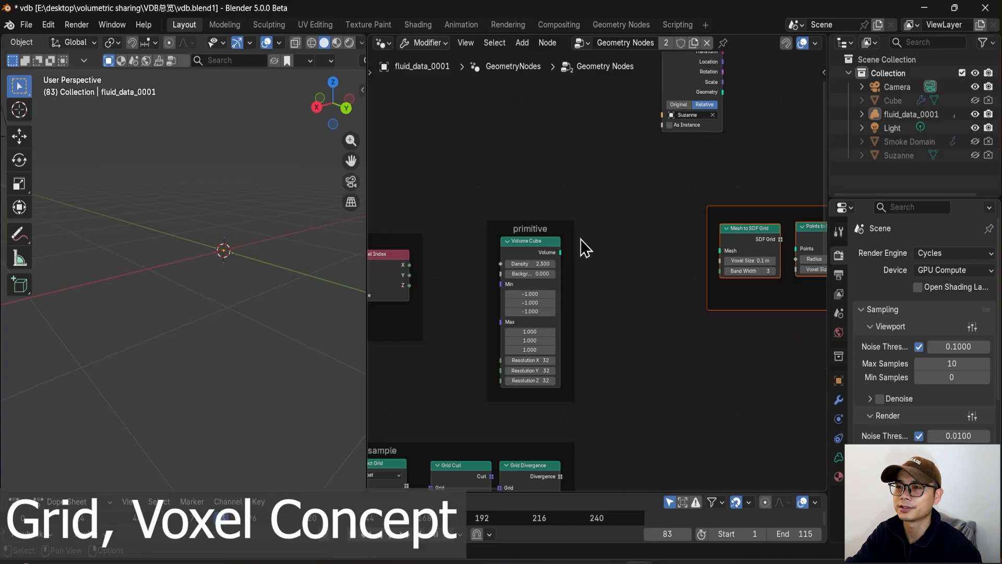
pyautogui.scroll(-4, 564, 294)
pyautogui.moveTo(533, 337); pyautogui.dragTo(565, 365, button='middle')
pyautogui.scroll(3, 550, 344)
pyautogui.moveTo(557, 241); pyautogui.dragTo(543, 259, button='middle')
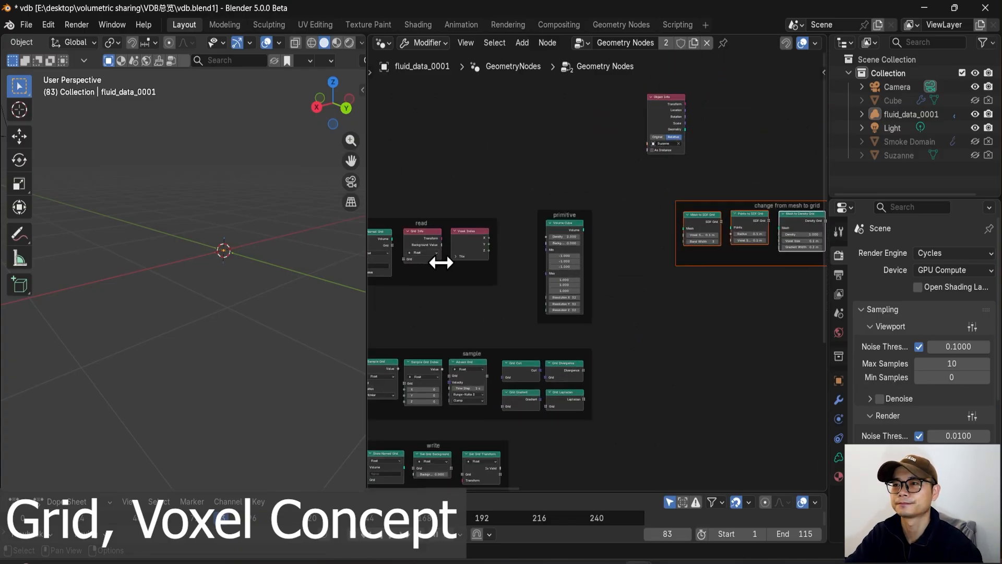
pyautogui.scroll(4, 575, 183)
pyautogui.scroll(3, 568, 164)
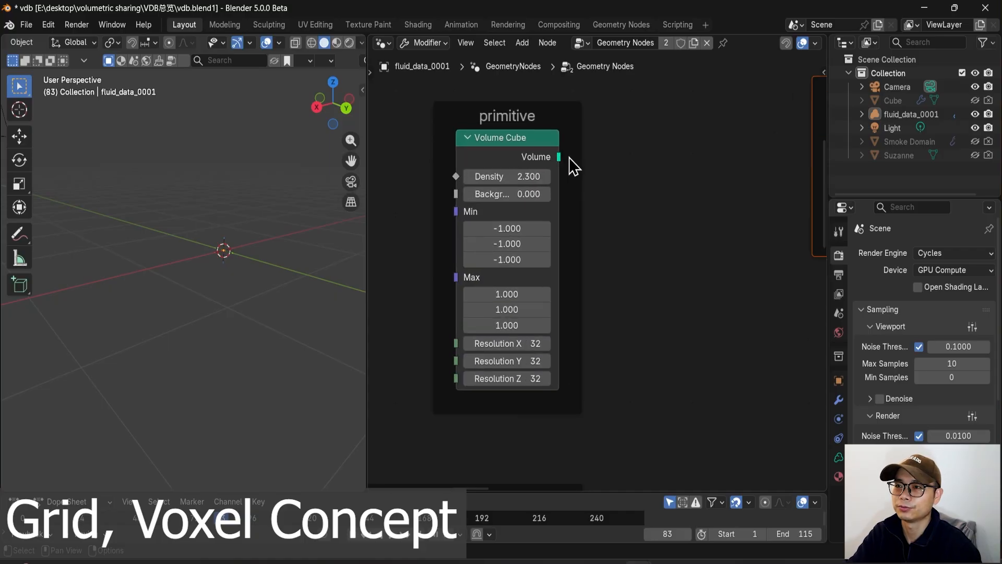
pyautogui.moveTo(551, 156); pyautogui.dragTo(537, 219, button='middle')
pyautogui.moveTo(506, 204); pyautogui.dragTo(530, 175)
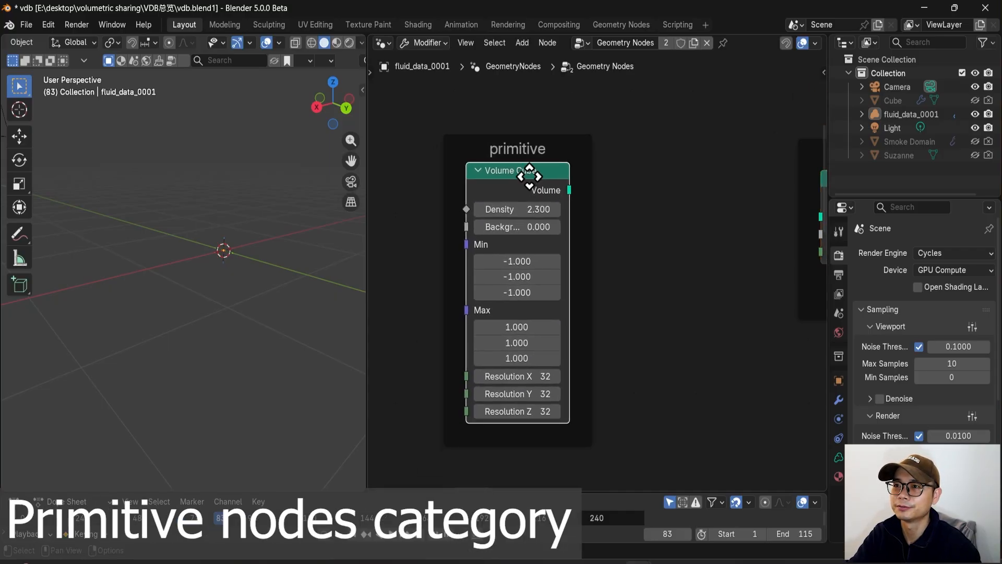
# - Try to preview the Volume Cube through a Viewer node, and delete that Viewer
pyautogui.scroll(2, 534, 216)
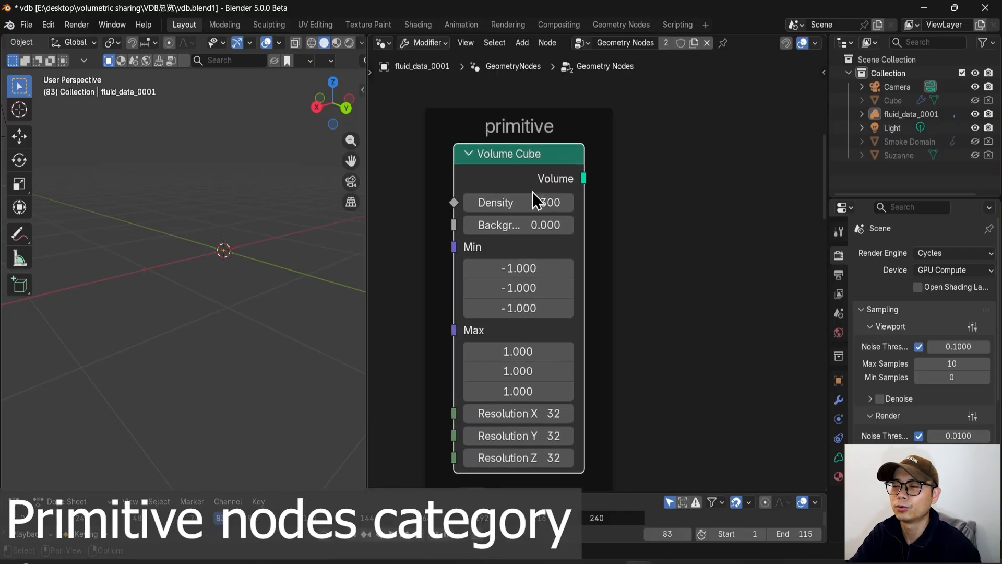
pyautogui.scroll(-1, 529, 214)
pyautogui.keyDown('ctrl'); pyautogui.keyDown('shift'); pyautogui.click(527, 225); pyautogui.keyUp('shift'); pyautogui.keyUp('ctrl')
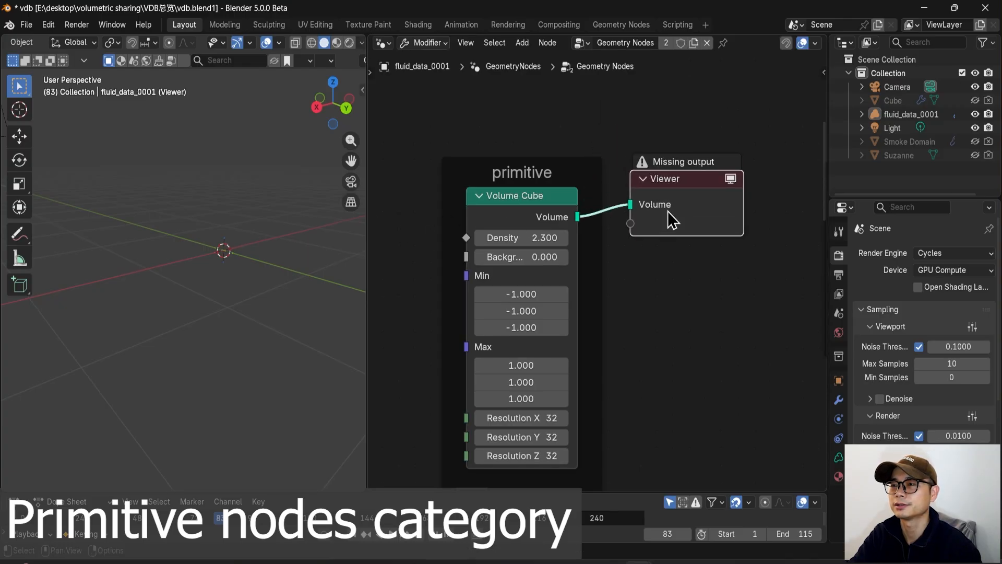
pyautogui.press('x')
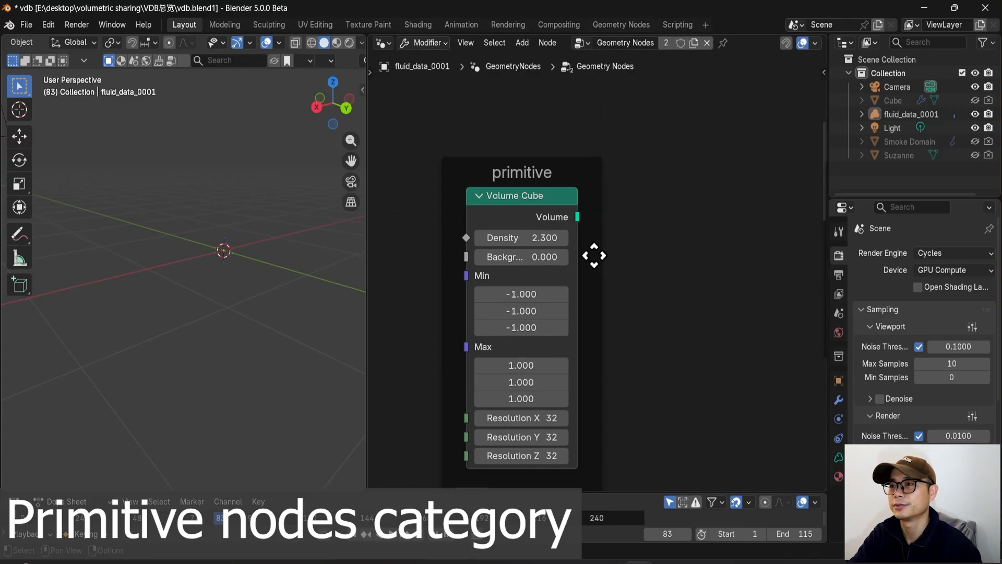
# - Add a Group Output node and place it beside the primitive frame, slightly above the Volume Cube
pyautogui.scroll(-1, 594, 252)
pyautogui.scroll(1, 670, 172)
pyautogui.hotkey('shift', 'a')
pyautogui.write('out')
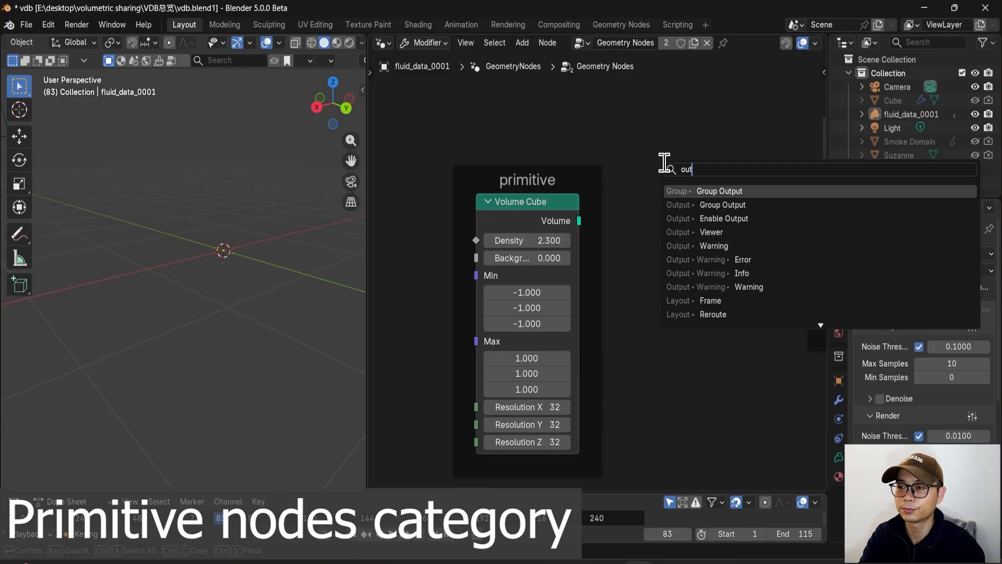
pyautogui.write('p')
pyautogui.press('Return')
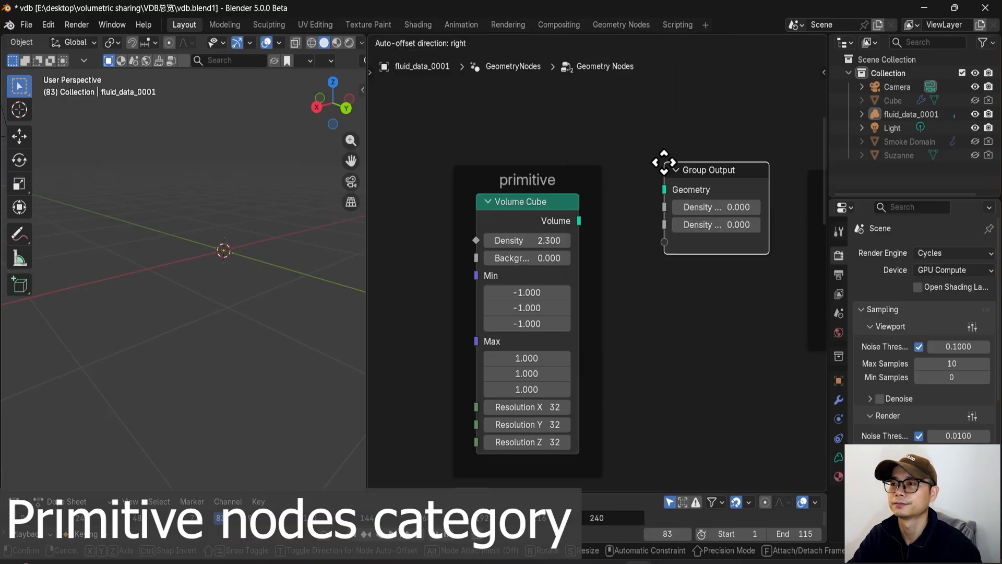
pyautogui.click(665, 163)
pyautogui.click(686, 203)
pyautogui.click(714, 173)
pyautogui.moveTo(712, 172); pyautogui.dragTo(716, 138)
# - Preview the Volume Cube's Volume output in the viewport through a Viewer node
pyautogui.keyDown('ctrl'); pyautogui.keyDown('shift'); pyautogui.click(543, 212); pyautogui.keyUp('shift'); pyautogui.keyUp('ctrl')
pyautogui.keyDown('shift'); pyautogui.moveTo(235, 230); pyautogui.dragTo(198, 241, button='middle'); pyautogui.keyUp('shift')
pyautogui.moveTo(544, 222)
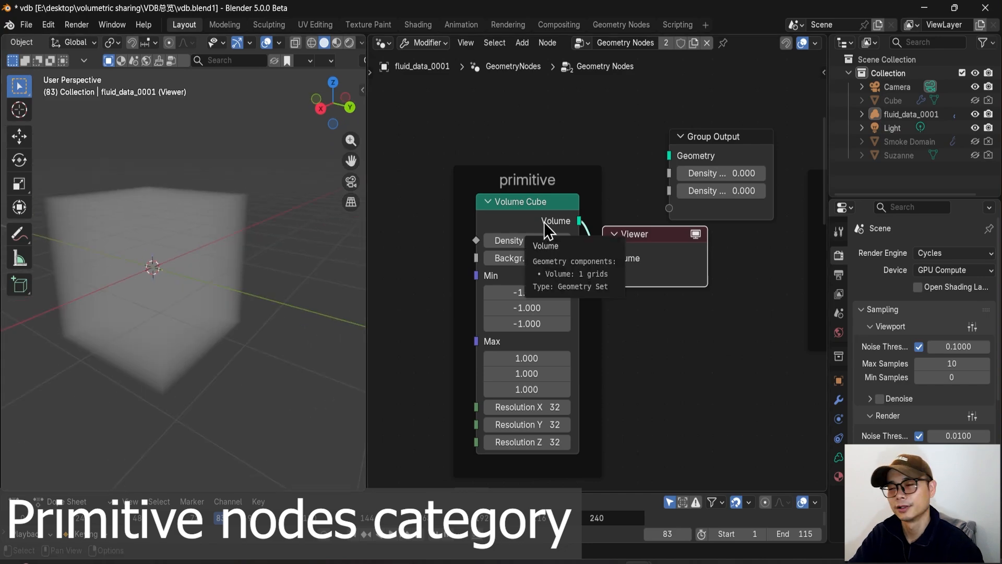
# - Set the Volume Cube's Density to 0.400, try a Background of 12.800, and restore the Background to 0.000
pyautogui.click(528, 205)
pyautogui.scroll(3, 518, 228)
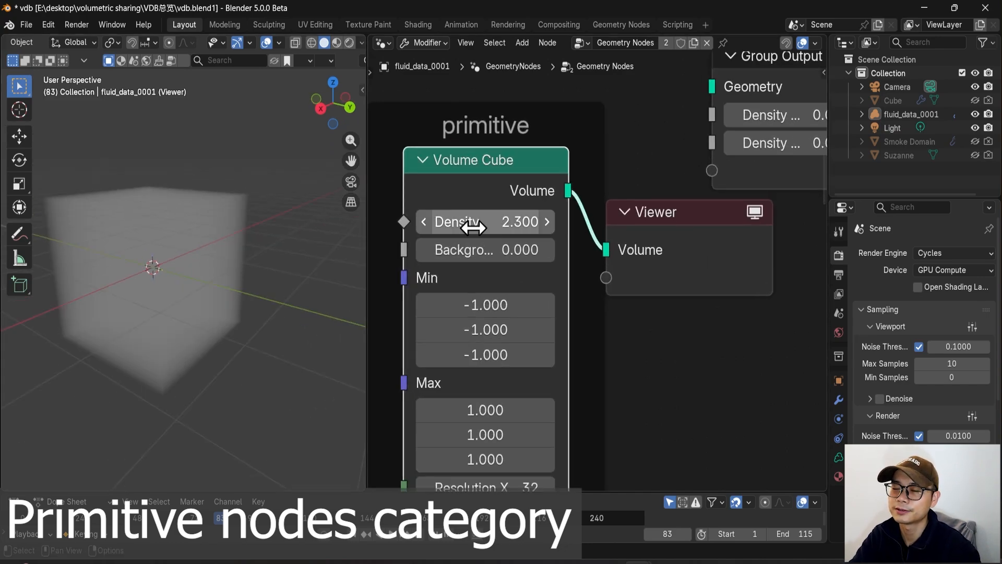
pyautogui.moveTo(493, 259); pyautogui.dragTo(569, 257)
pyautogui.hotkey('ctrl', 'z')
pyautogui.moveTo(507, 228); pyautogui.dragTo(577, 250)
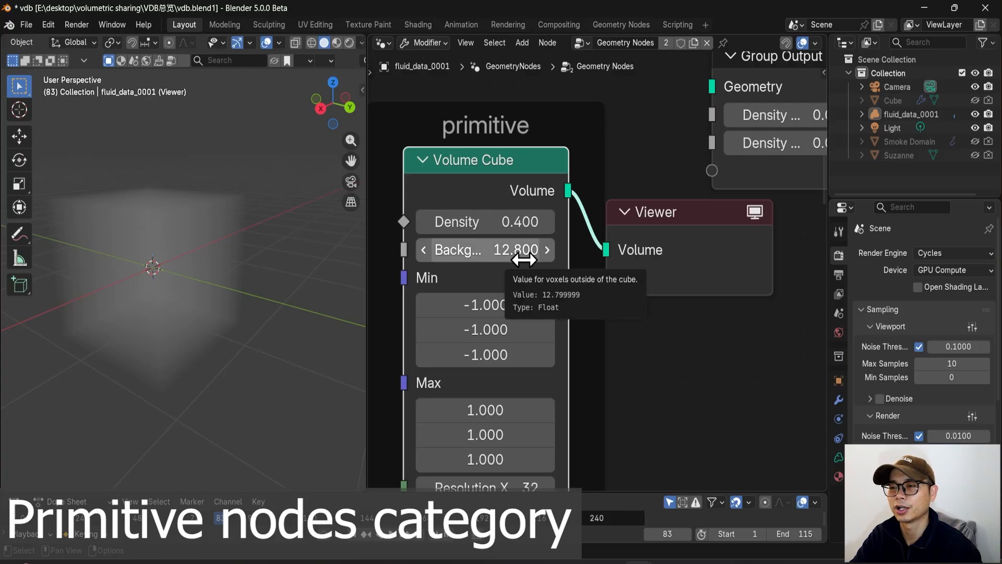
pyautogui.scroll(-3, 556, 296)
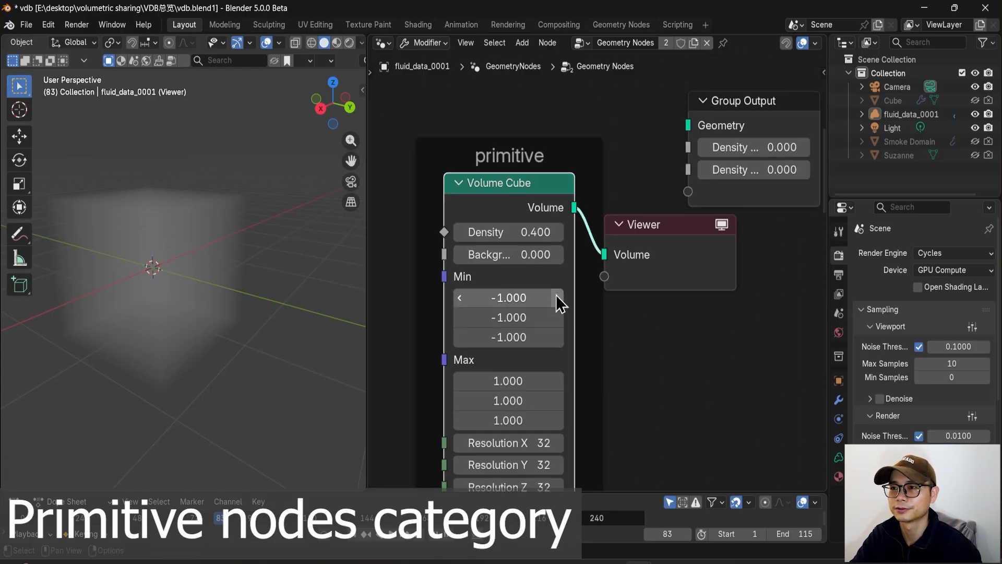
# - Move the Viewer node below the Group Output and delete it to end the Volume Cube preview
pyautogui.moveTo(537, 272); pyautogui.dragTo(435, 319, button='middle')
pyautogui.moveTo(548, 256); pyautogui.dragTo(628, 263)
pyautogui.moveTo(451, 271); pyautogui.dragTo(488, 272, button='middle')
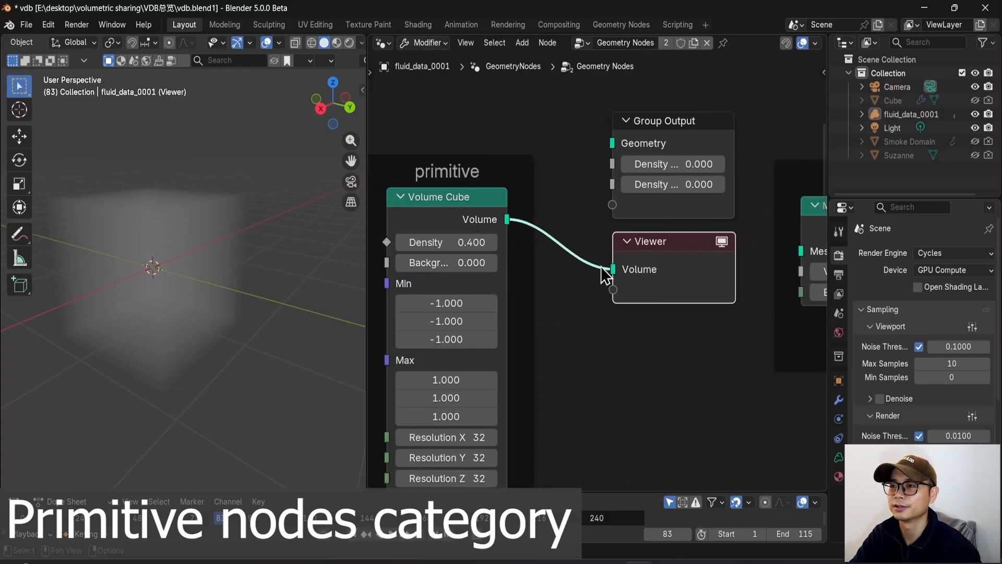
pyautogui.scroll(-1, 602, 268)
pyautogui.moveTo(639, 267); pyautogui.dragTo(637, 270)
pyautogui.press('x')
# - Examine the nodes in the "change from mesh to grid" frame, from Mesh to SDF Grid to Mesh to Density Grid
pyautogui.moveTo(518, 284); pyautogui.dragTo(472, 297, button='middle')
pyautogui.moveTo(612, 280); pyautogui.dragTo(520, 275, button='middle')
pyautogui.scroll(-3, 520, 275)
pyautogui.moveTo(674, 276); pyautogui.dragTo(648, 221, button='middle')
pyautogui.scroll(-2, 566, 287)
pyautogui.scroll(2, 566, 287)
pyautogui.scroll(2, 643, 232)
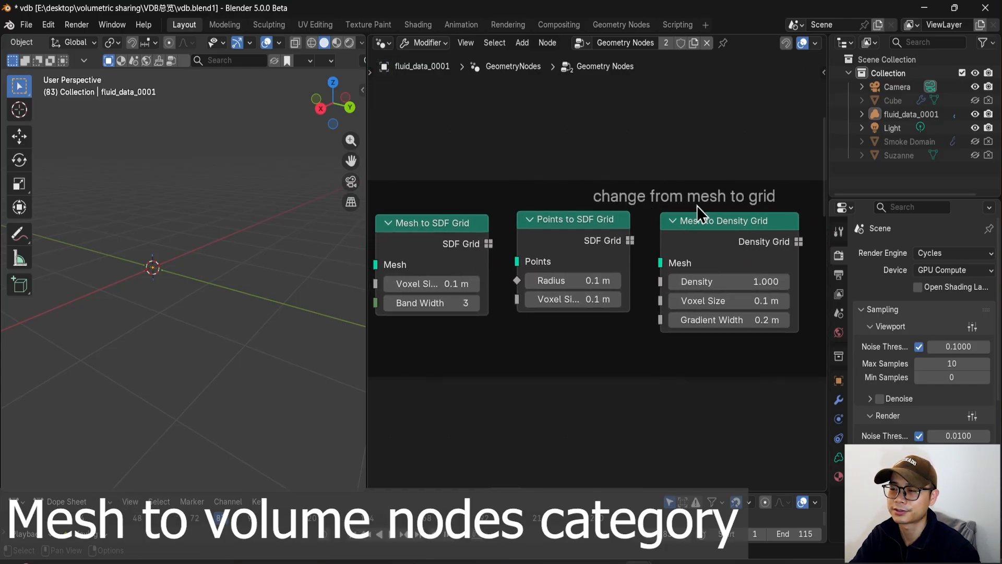
pyautogui.scroll(-1, 545, 231)
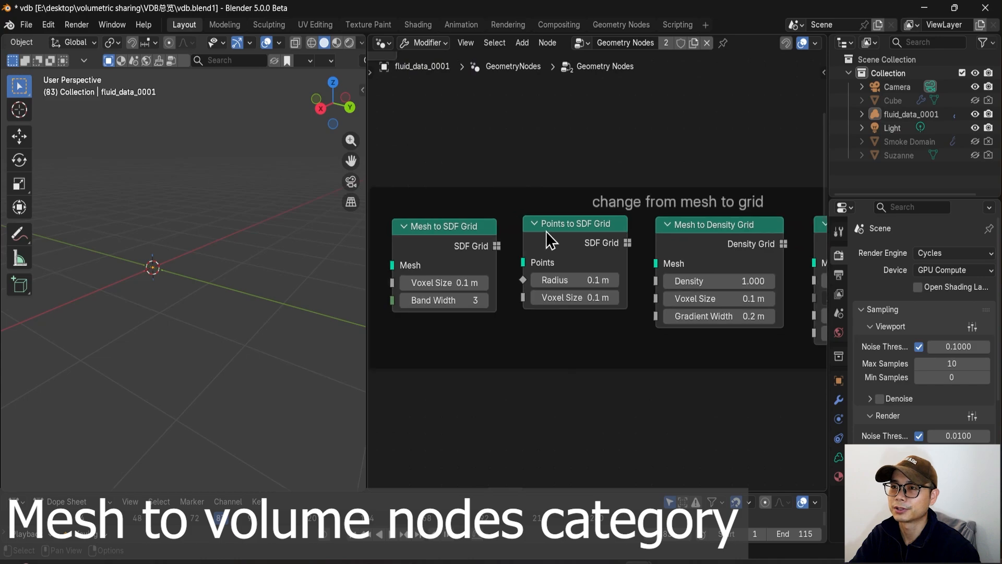
pyautogui.moveTo(520, 237); pyautogui.dragTo(646, 252, button='middle')
pyautogui.scroll(-1, 633, 267)
pyautogui.scroll(1, 631, 266)
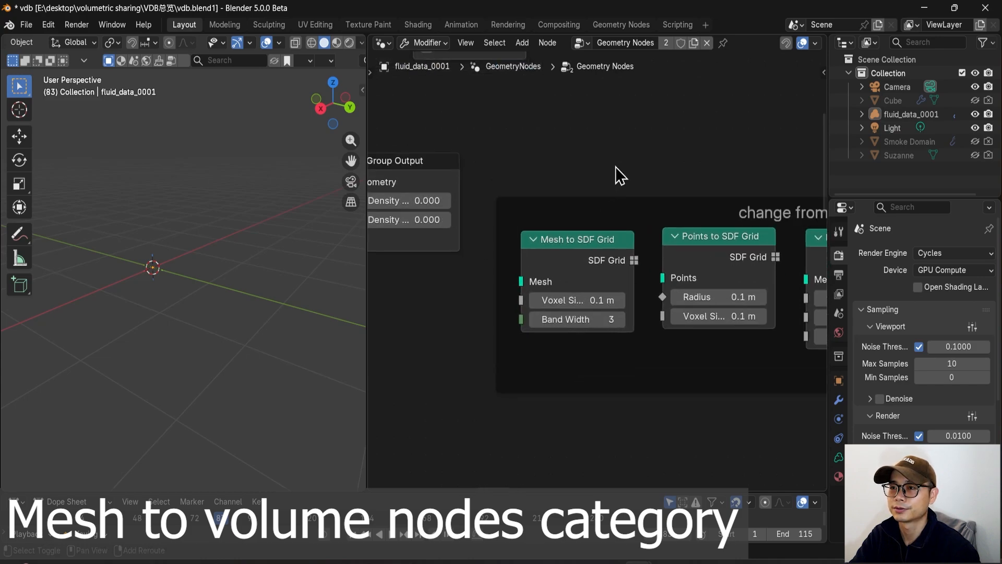
# - Add an Object Info node for Suzanne above the "change from mesh to grid" frame and preview its Geometry output
pyautogui.hotkey('shift', 'a')
pyautogui.moveTo(914, 156); pyautogui.dragTo(515, 135)
pyautogui.keyDown('ctrl'); pyautogui.keyDown('shift'); pyautogui.click(553, 187); pyautogui.keyUp('shift'); pyautogui.keyUp('ctrl')
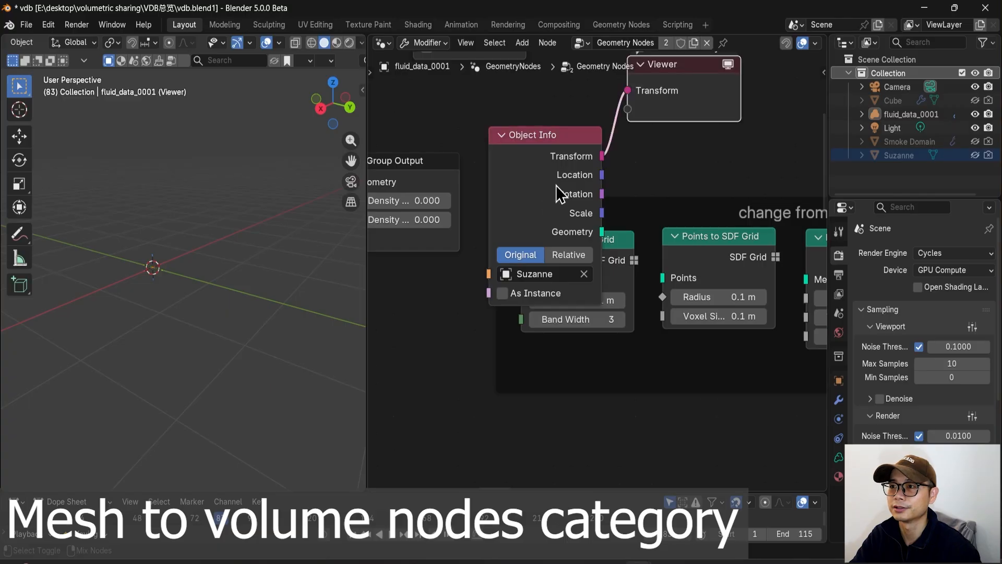
pyautogui.keyDown('ctrl'); pyautogui.keyDown('shift'); pyautogui.click(555, 184); pyautogui.keyUp('shift'); pyautogui.keyUp('ctrl')
pyautogui.keyDown('ctrl'); pyautogui.keyDown('shift'); pyautogui.click(555, 185); pyautogui.keyUp('shift'); pyautogui.keyUp('ctrl')
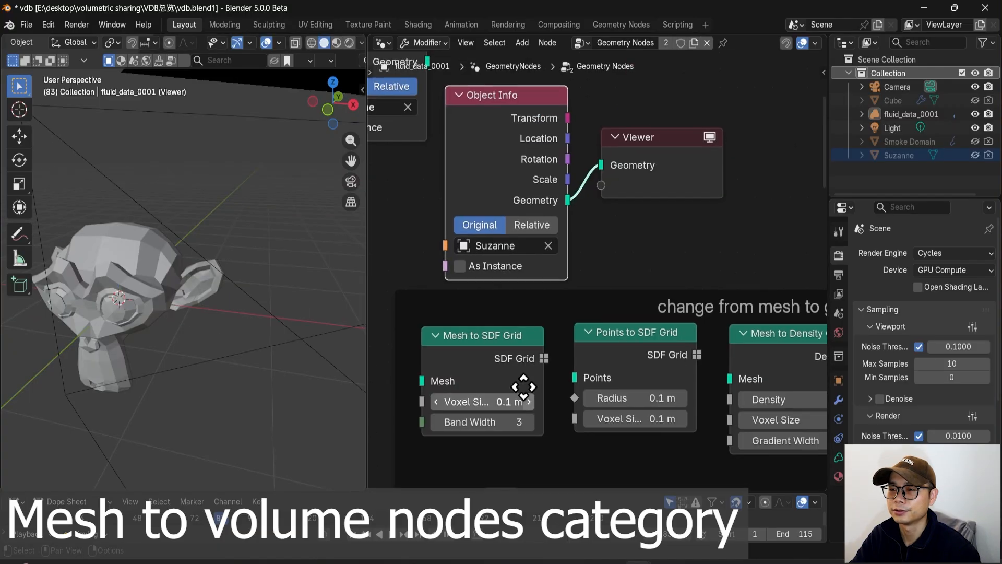
# - Compare the inputs and outputs of the mesh conversion nodes, from Mesh to SDF Grid across to Mesh to Volume
pyautogui.moveTo(524, 386); pyautogui.dragTo(523, 359, button='middle')
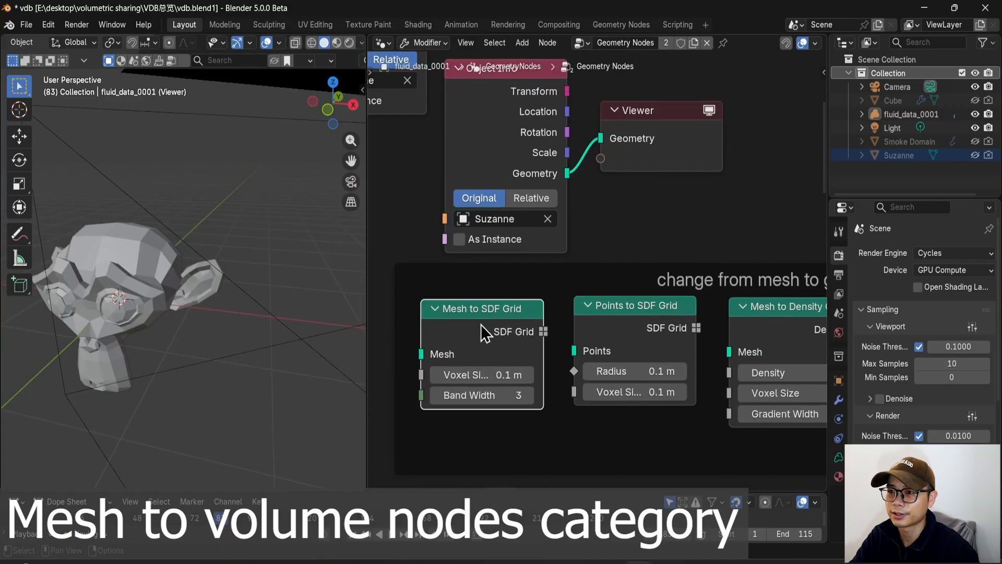
pyautogui.scroll(1, 497, 335)
pyautogui.moveTo(679, 315); pyautogui.dragTo(494, 304, button='middle')
pyautogui.moveTo(622, 300); pyautogui.dragTo(501, 303, button='middle')
pyautogui.click(688, 301)
pyautogui.scroll(-2, 616, 321)
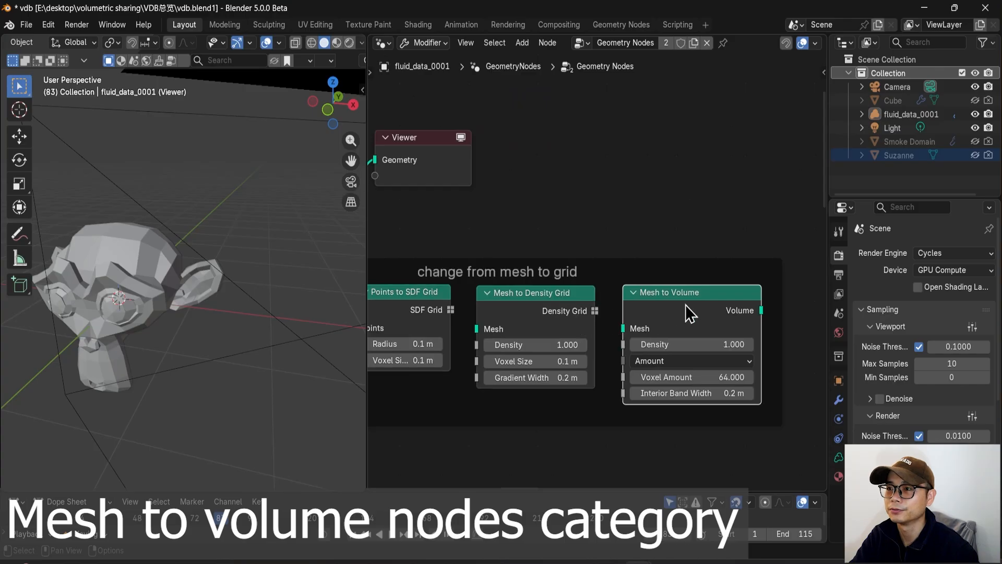
pyautogui.scroll(4, 684, 308)
pyautogui.scroll(-1, 678, 319)
pyautogui.moveTo(678, 323); pyautogui.dragTo(684, 324, button='middle')
pyautogui.scroll(-3, 684, 326)
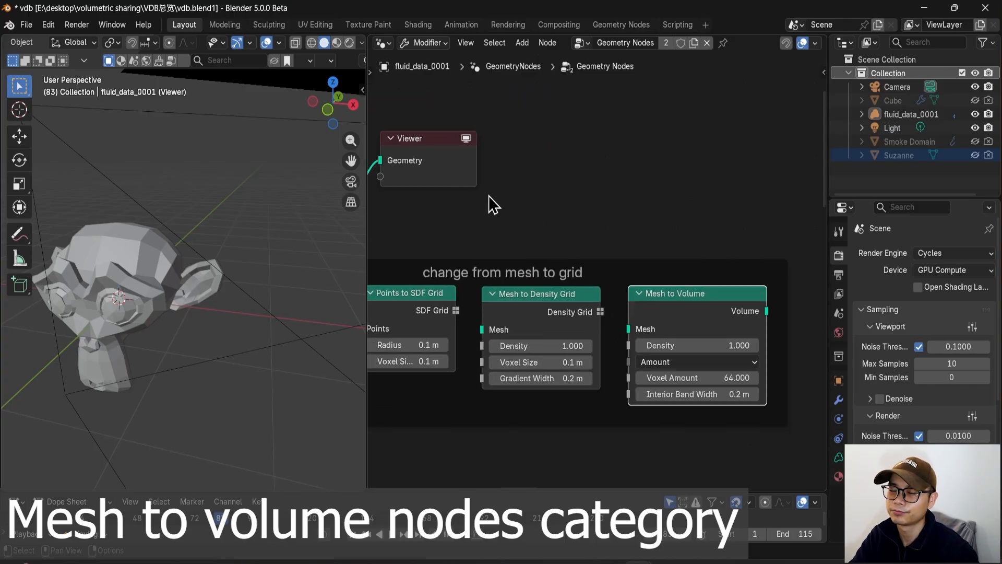
# - Connect the Geometry output of Suzanne's Object Info node to the Mesh input of Mesh to Volume
pyautogui.click(439, 171)
pyautogui.moveTo(438, 167); pyautogui.dragTo(513, 181, button='middle')
pyautogui.scroll(1, 679, 337)
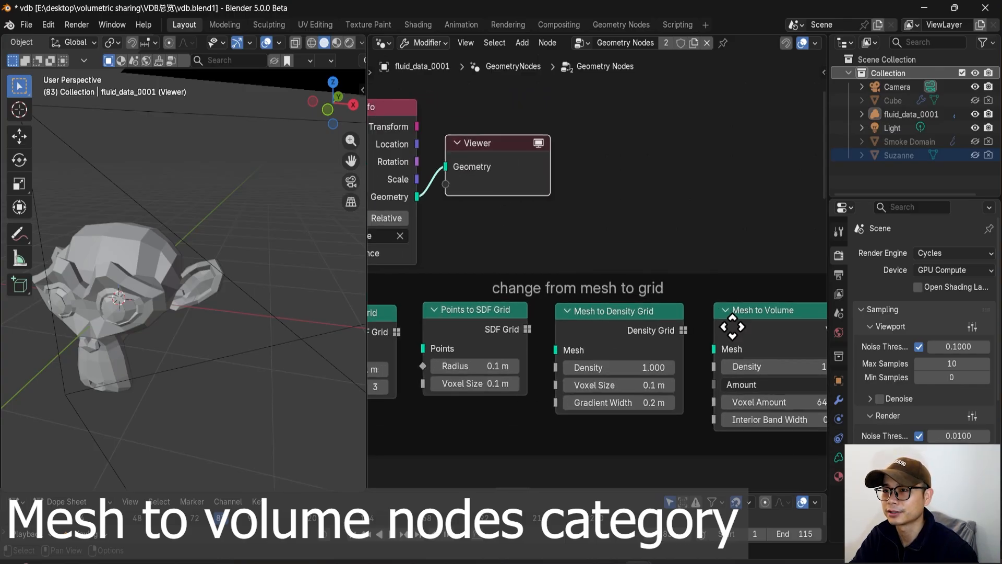
pyautogui.moveTo(731, 329); pyautogui.dragTo(685, 313, button='middle')
pyautogui.moveTo(374, 181)
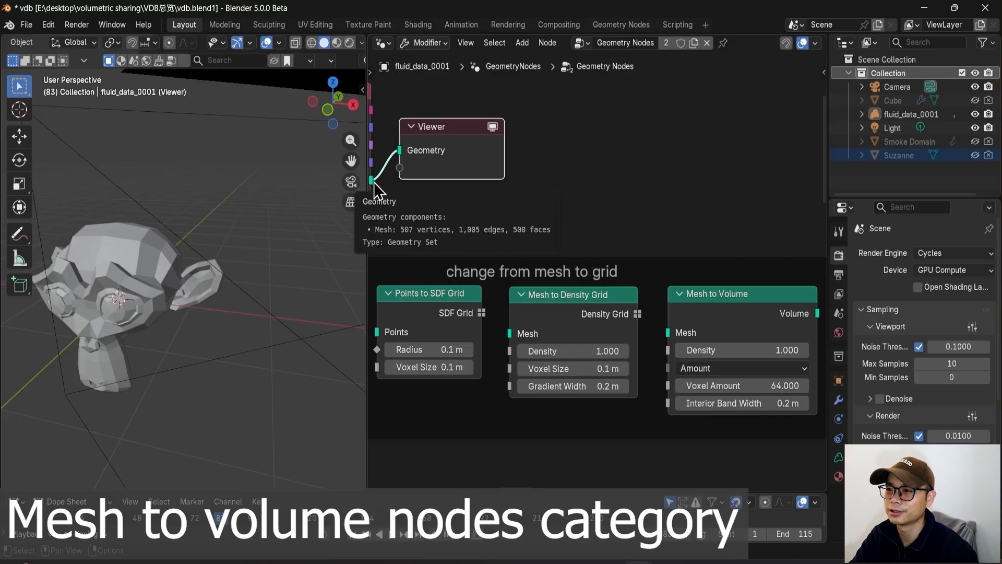
pyautogui.click(374, 181)
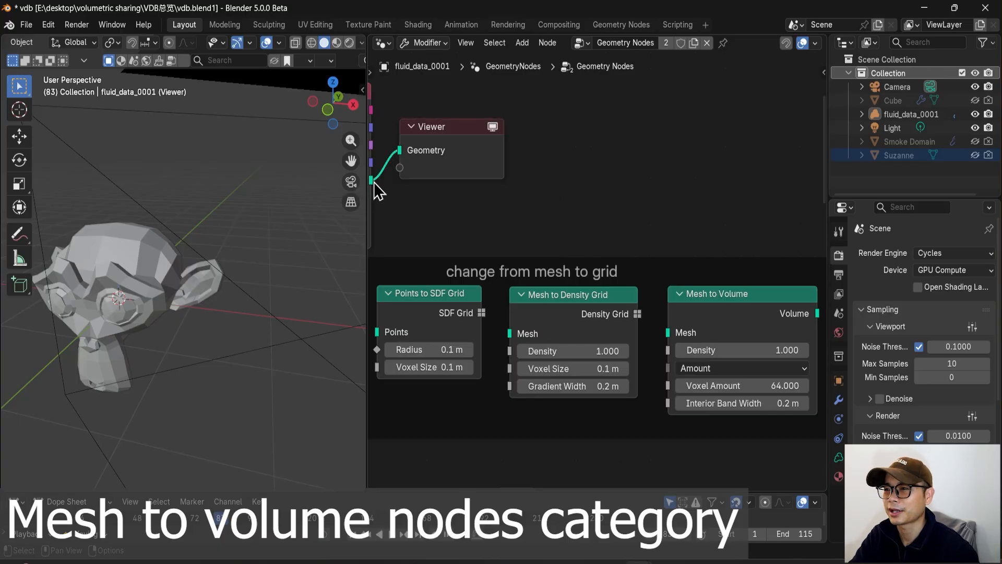
pyautogui.moveTo(379, 183); pyautogui.dragTo(671, 329)
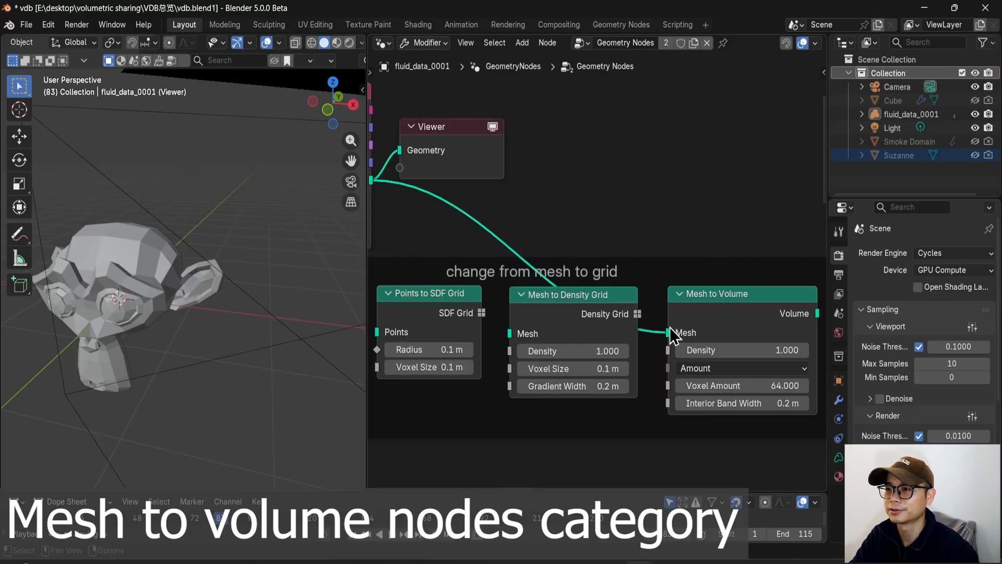
# - Preview the Mesh to Volume output through the Viewer and inspect Suzanne's volume from another angle
pyautogui.moveTo(649, 283); pyautogui.dragTo(701, 284, button='middle')
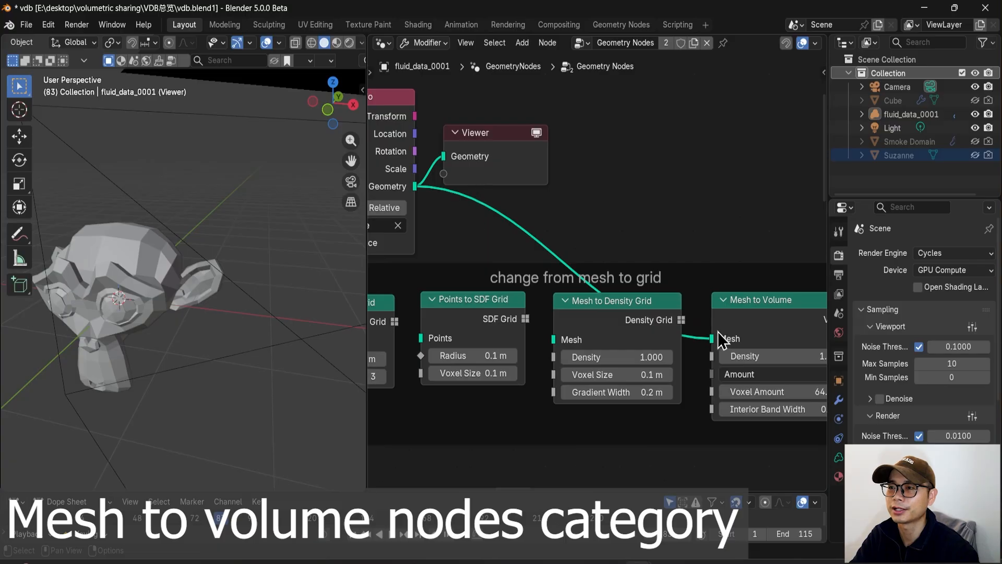
pyautogui.moveTo(754, 321); pyautogui.dragTo(616, 297, button='middle')
pyautogui.click(620, 297)
pyautogui.keyDown('ctrl'); pyautogui.keyDown('shift'); pyautogui.click(634, 297); pyautogui.keyUp('shift'); pyautogui.keyUp('ctrl')
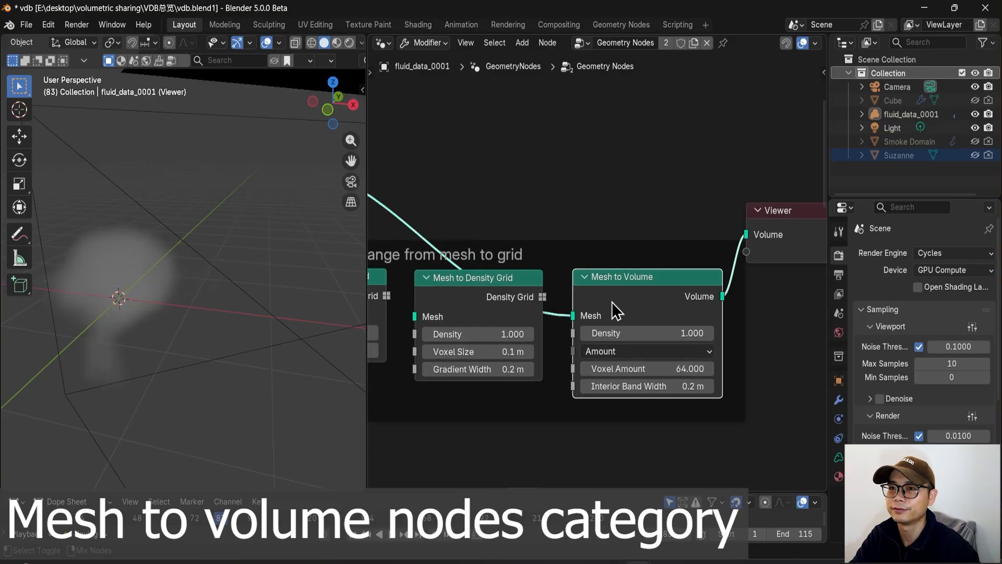
pyautogui.moveTo(164, 306); pyautogui.dragTo(230, 250, button='middle')
pyautogui.moveTo(580, 245); pyautogui.dragTo(627, 312, button='middle')
# - Cut the link from Object Info to Mesh to Volume and move the Viewer node near the Object Info node
pyautogui.scroll(-3, 626, 319)
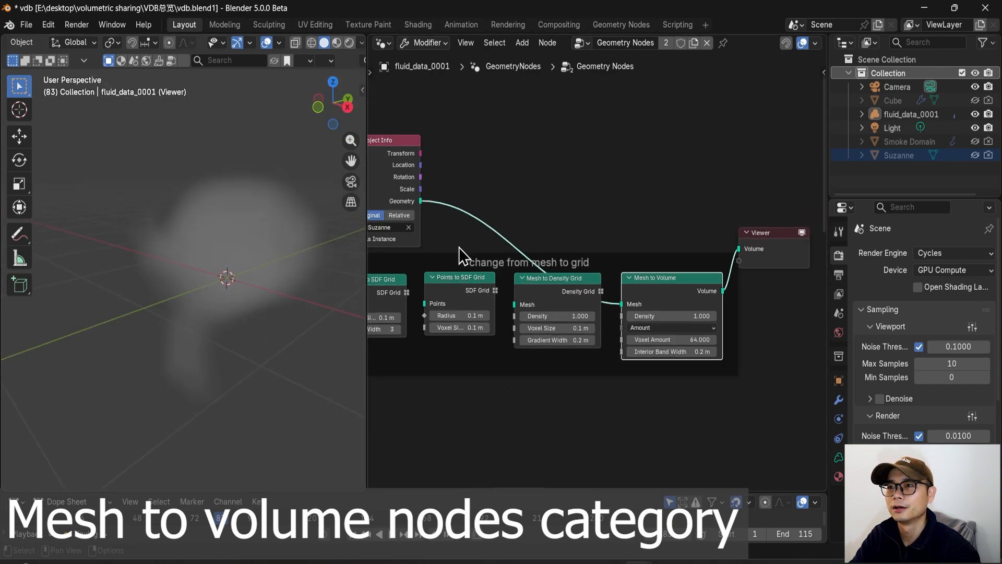
pyautogui.keyDown('ctrl'); pyautogui.moveTo(532, 214); pyautogui.dragTo(609, 253, button='right'); pyautogui.keyUp('ctrl')
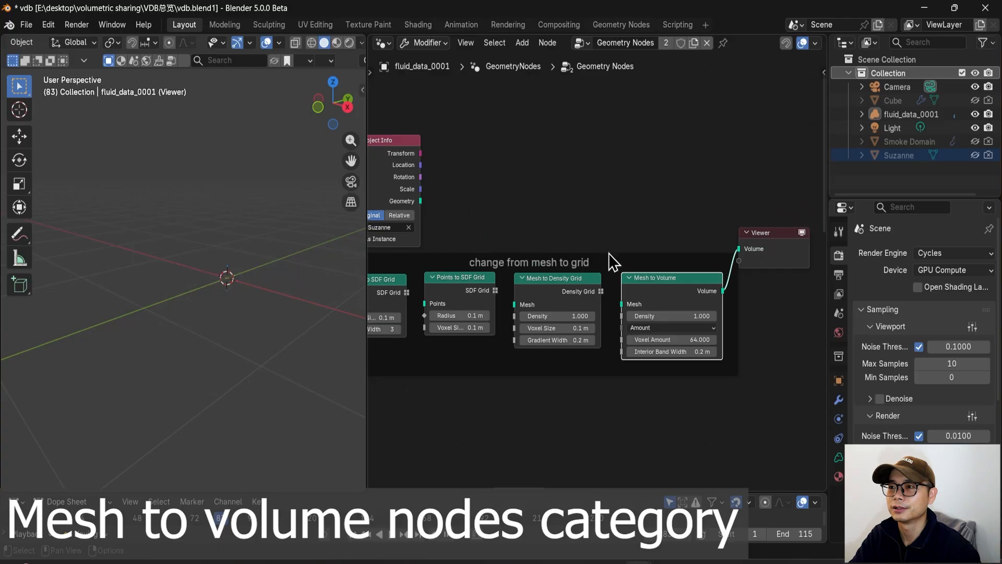
pyautogui.moveTo(786, 239); pyautogui.dragTo(560, 182)
pyautogui.scroll(3, 490, 226)
pyautogui.moveTo(460, 251); pyautogui.dragTo(629, 254, button='middle')
pyautogui.scroll(1, 648, 259)
pyautogui.moveTo(685, 268); pyautogui.dragTo(629, 280, button='middle')
pyautogui.scroll(1, 598, 273)
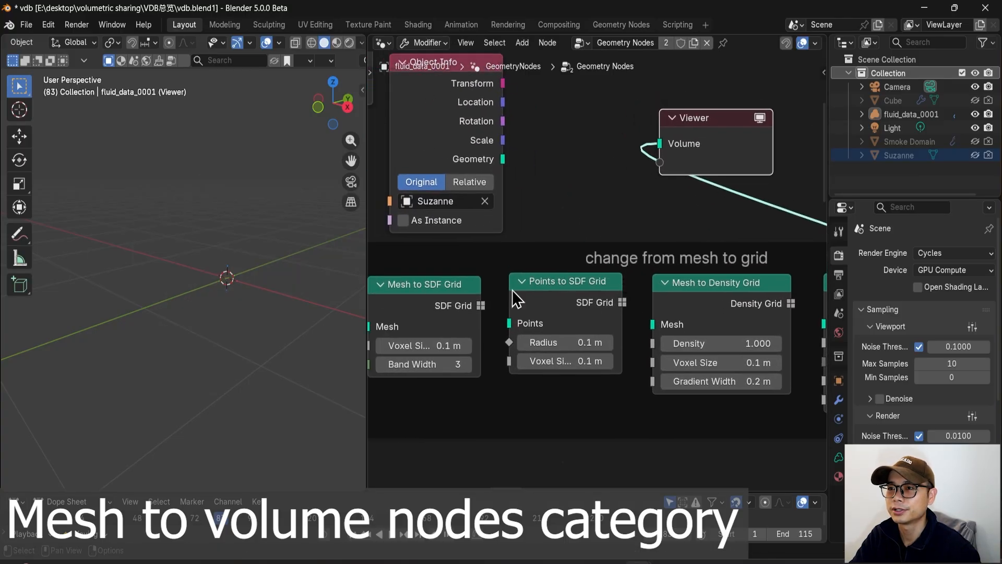
# - Connect the Geometry of Suzanne's Object Info node to Mesh to SDF Grid and preview its SDF Grid output through the Viewer
pyautogui.moveTo(692, 442); pyautogui.dragTo(438, 318)
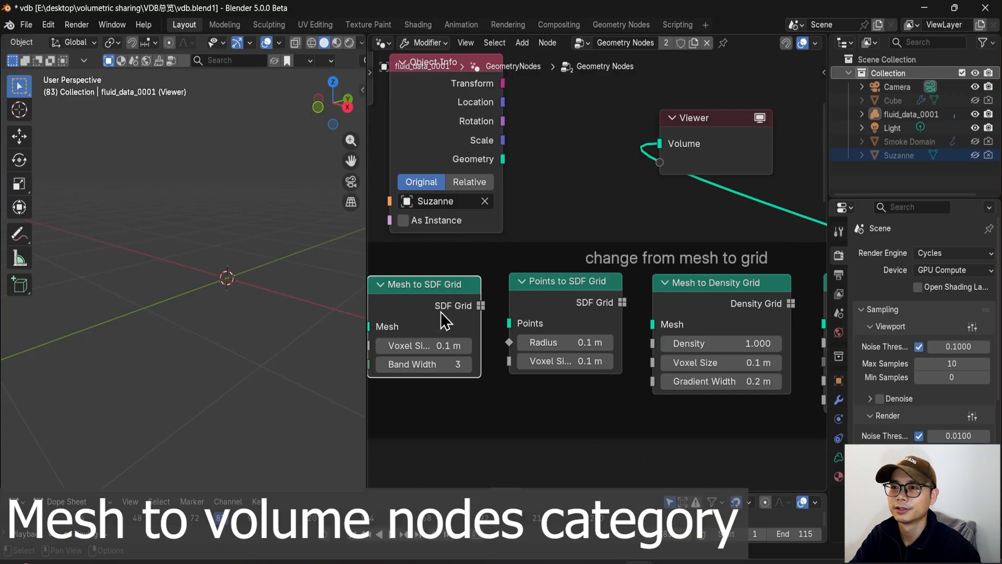
pyautogui.moveTo(441, 311); pyautogui.dragTo(500, 306, button='middle')
pyautogui.moveTo(563, 155); pyautogui.dragTo(426, 322)
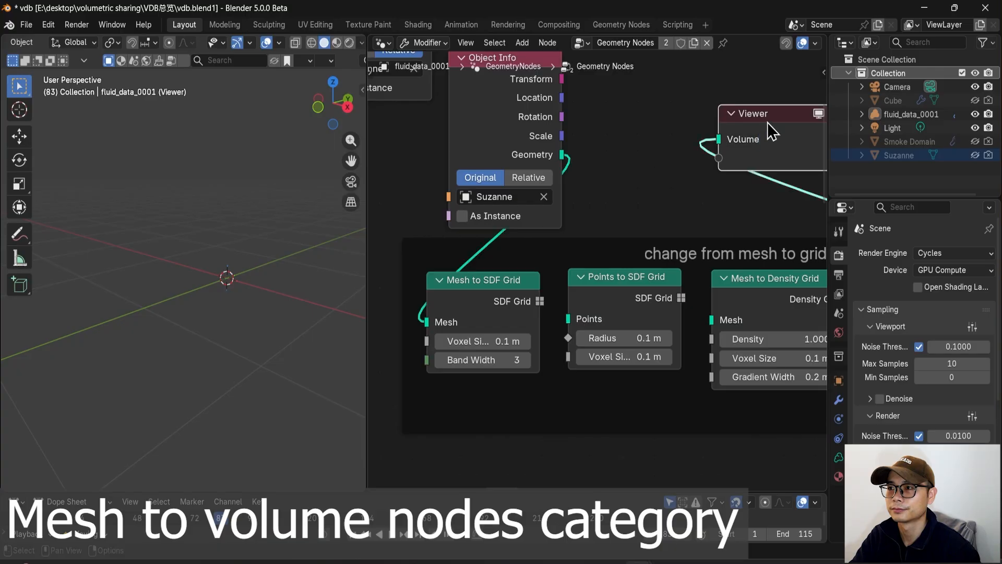
pyautogui.keyDown('ctrl'); pyautogui.keyDown('shift'); pyautogui.click(499, 311); pyautogui.keyUp('shift'); pyautogui.keyUp('ctrl')
pyautogui.moveTo(692, 213); pyautogui.dragTo(766, 157)
pyautogui.moveTo(224, 275); pyautogui.dragTo(313, 285, button='middle')
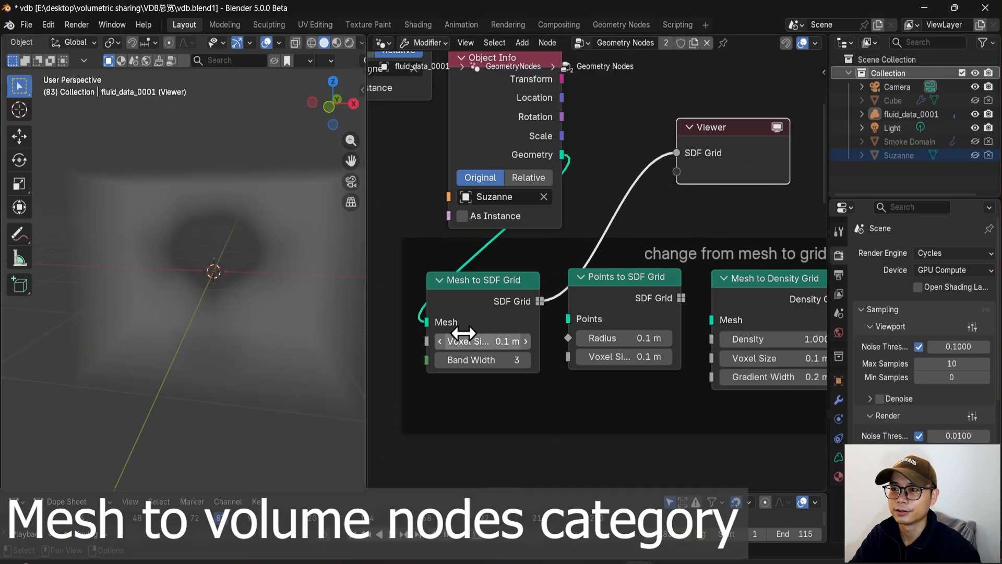
# - Set the Voxel Size of Mesh to SDF Grid to 0.02 m and inspect the resulting grid
pyautogui.scroll(1, 476, 341)
pyautogui.click(477, 346)
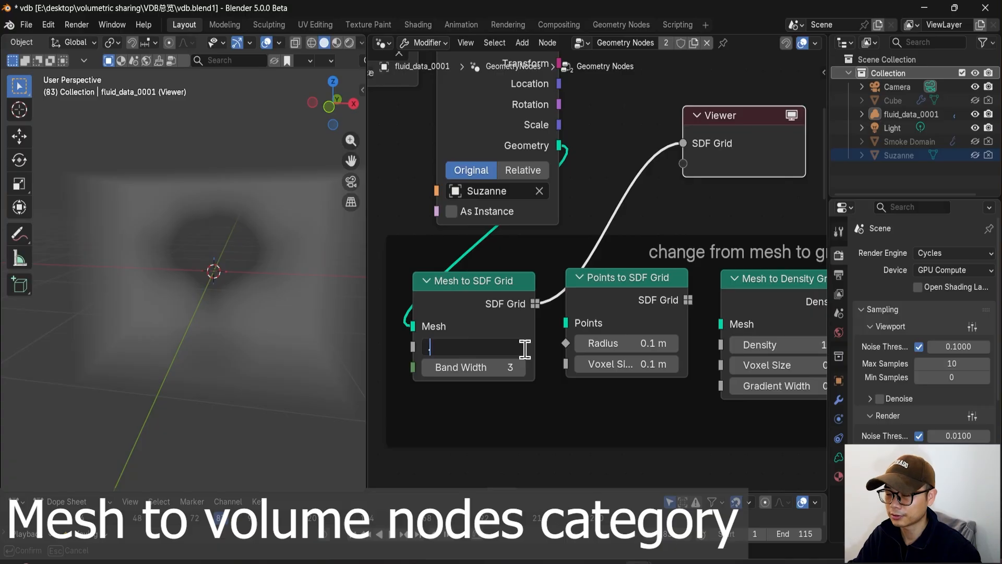
pyautogui.write('0.02')
pyautogui.press('Return')
pyautogui.scroll(1, 526, 351)
pyautogui.moveTo(351, 295); pyautogui.dragTo(222, 315, button='middle')
# - Raise the Band Width of the Mesh to SDF Grid node to 9
pyautogui.click(474, 353)
pyautogui.click(476, 361)
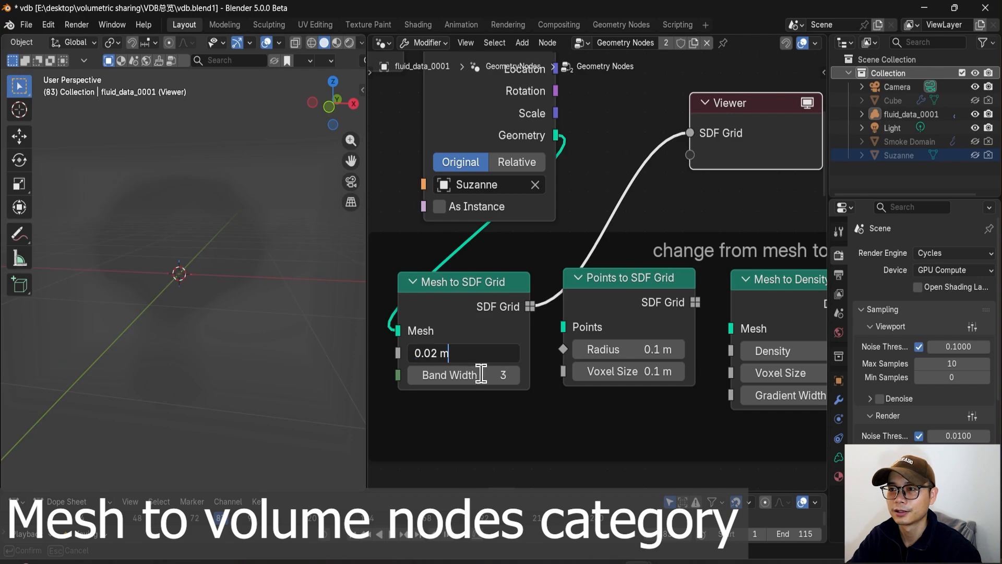
pyautogui.click(496, 378)
pyautogui.click(496, 378)
pyautogui.press('Return')
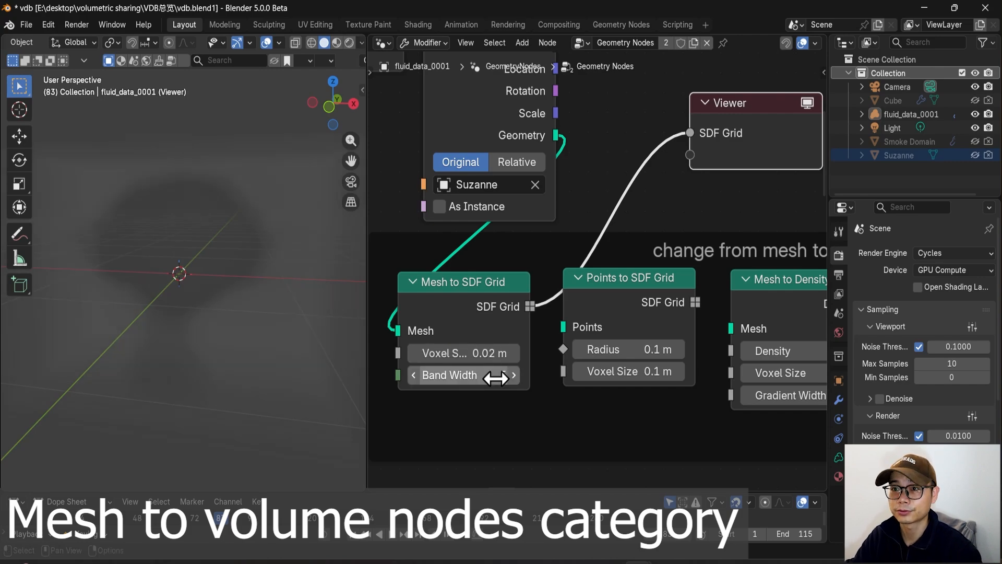
pyautogui.moveTo(496, 378)
pyautogui.mouseDown()
pyautogui.moveTo(533, 378)
pyautogui.moveTo(502, 378)
pyautogui.mouseUp()
pyautogui.click(506, 311)
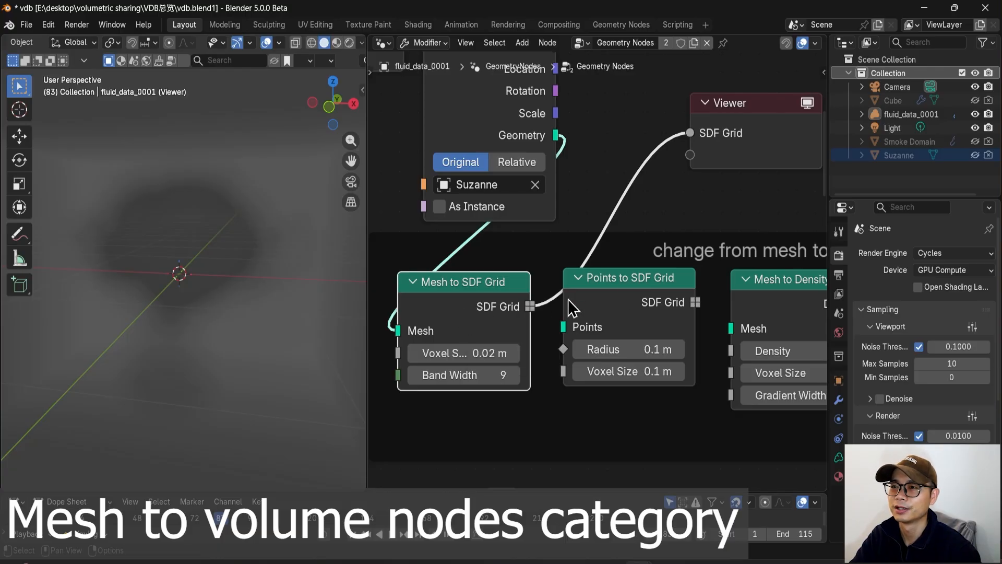
# - Connect the Object Info Geometry output to the Points input of Points to SDF Grid, shifting the neighbouring nodes to make room
pyautogui.moveTo(617, 288); pyautogui.dragTo(612, 297)
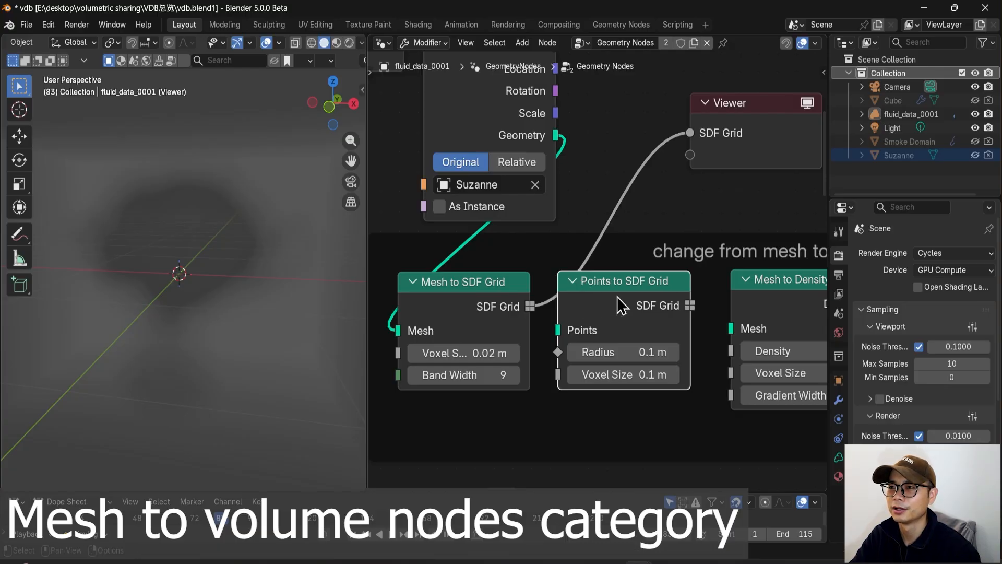
pyautogui.moveTo(735, 153); pyautogui.dragTo(776, 156)
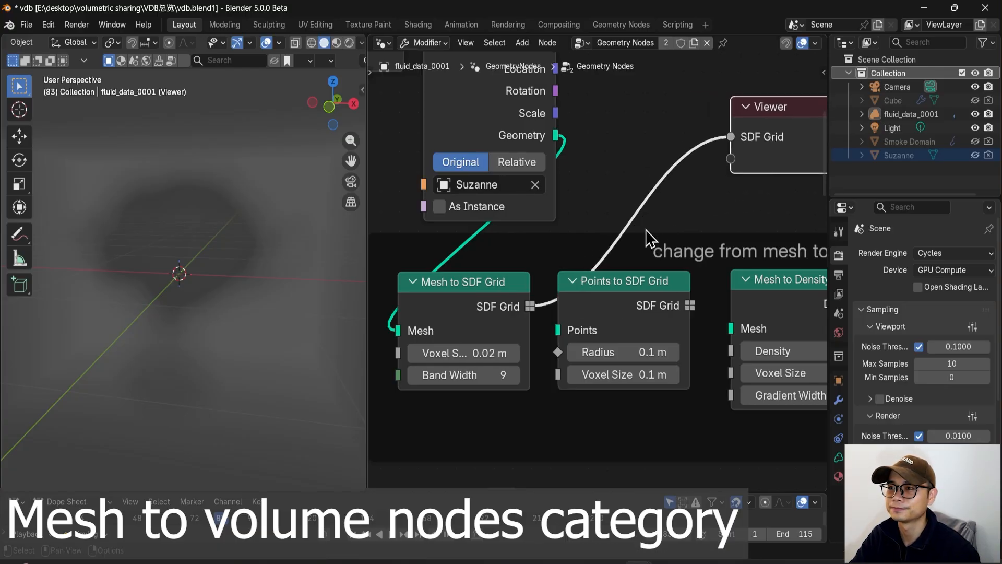
pyautogui.moveTo(623, 300); pyautogui.dragTo(592, 298, button='middle')
pyautogui.moveTo(578, 310); pyautogui.dragTo(579, 284)
pyautogui.click(524, 140)
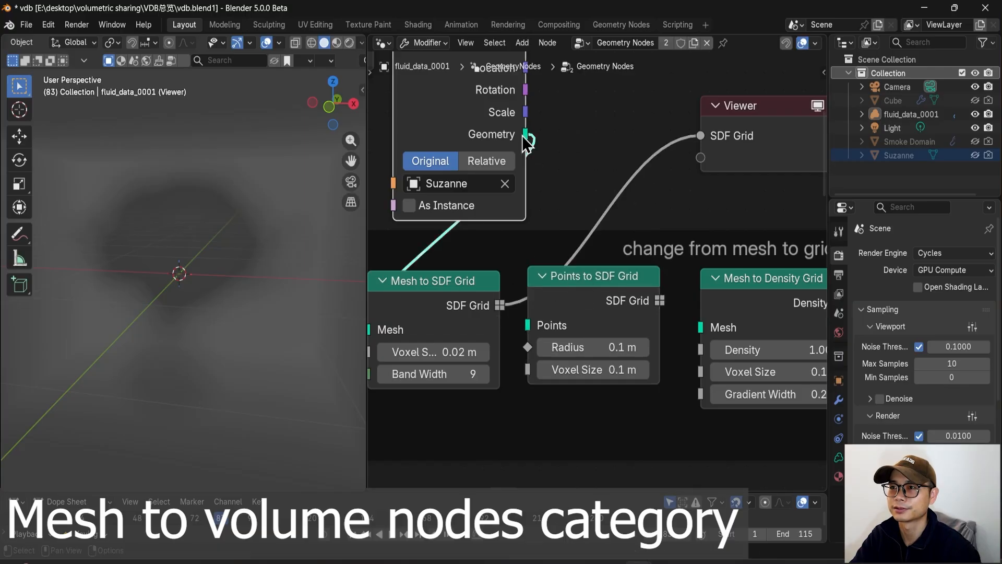
pyautogui.moveTo(525, 140); pyautogui.dragTo(581, 287)
pyautogui.scroll(-2, 577, 303)
pyautogui.moveTo(578, 315); pyautogui.dragTo(625, 352, button='middle')
pyautogui.moveTo(540, 138); pyautogui.dragTo(518, 144)
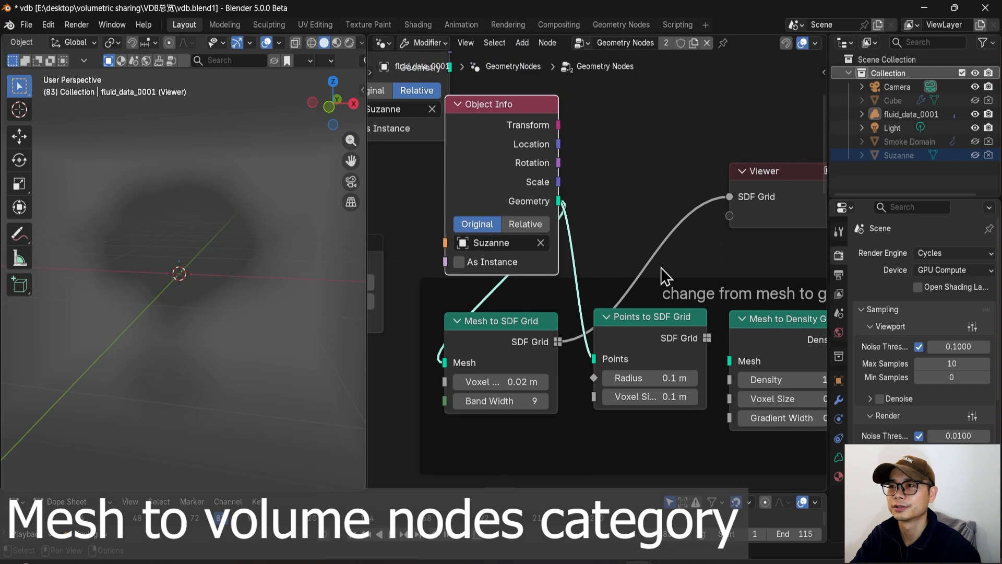
# - Preview the Points to SDF Grid output in the Viewer, inspect it from another angle, and move the Viewer node farther away
pyautogui.moveTo(710, 339); pyautogui.dragTo(731, 197)
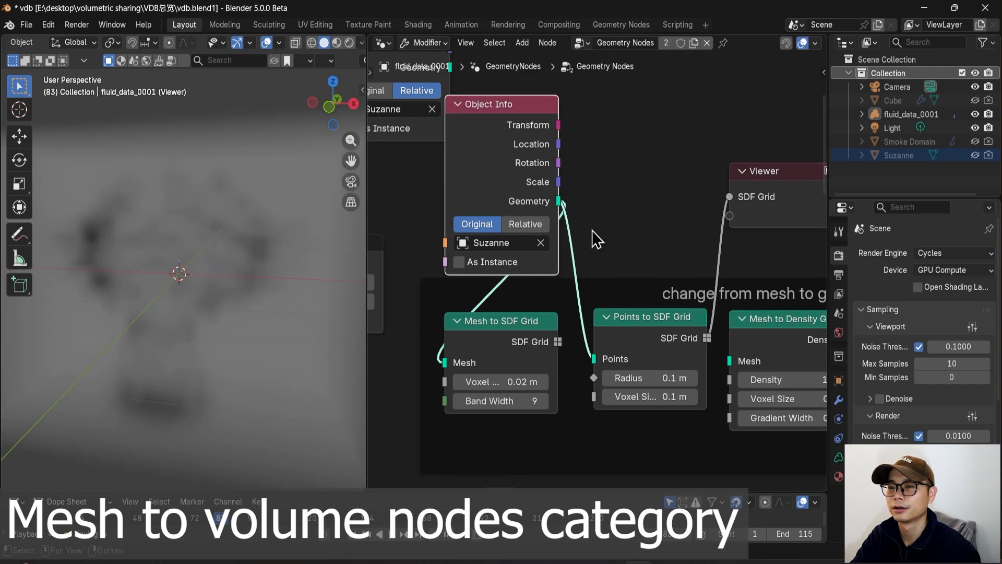
pyautogui.moveTo(241, 267)
pyautogui.mouseDown(button='middle')
pyautogui.moveTo(265, 234)
pyautogui.moveTo(246, 280)
pyautogui.mouseUp(button='middle')
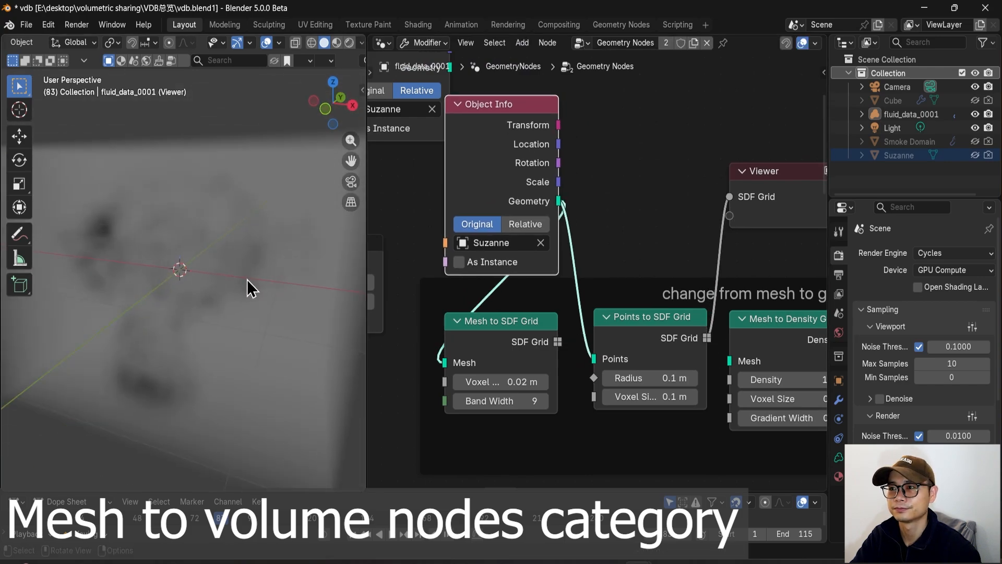
pyautogui.scroll(-1, 659, 351)
pyautogui.moveTo(660, 352); pyautogui.dragTo(584, 373, button='middle')
pyautogui.moveTo(697, 230); pyautogui.dragTo(767, 160)
# - Insert a Grid to Mesh node on the link between Points to SDF Grid and the Viewer
pyautogui.hotkey('shift', 'a')
pyautogui.moveTo(670, 164)
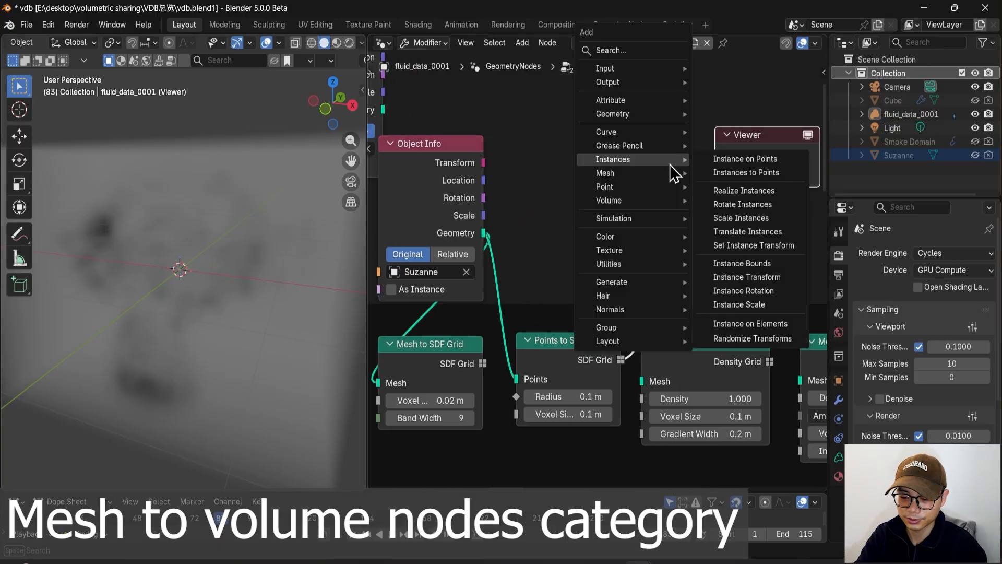
pyautogui.write('gr')
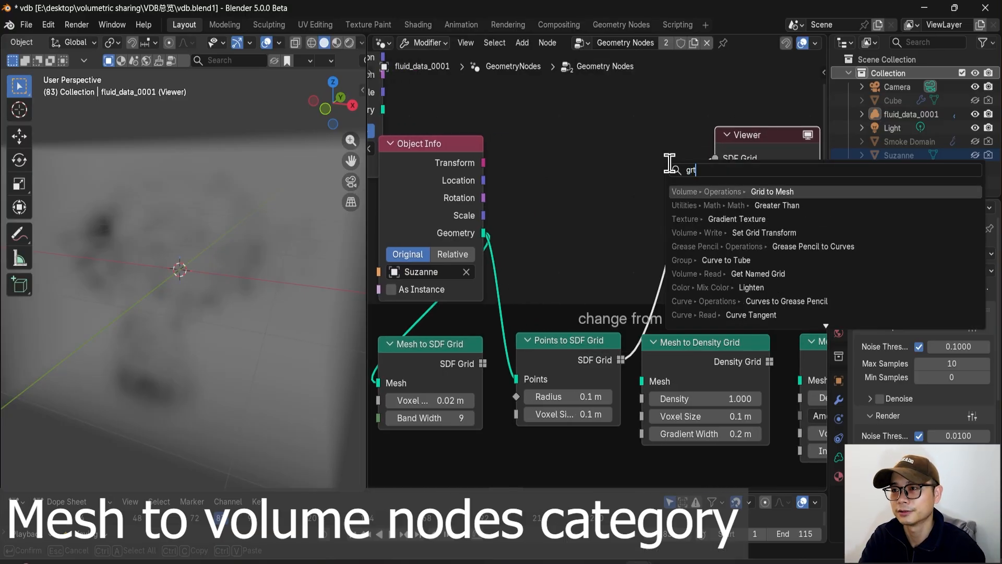
pyautogui.write('d to')
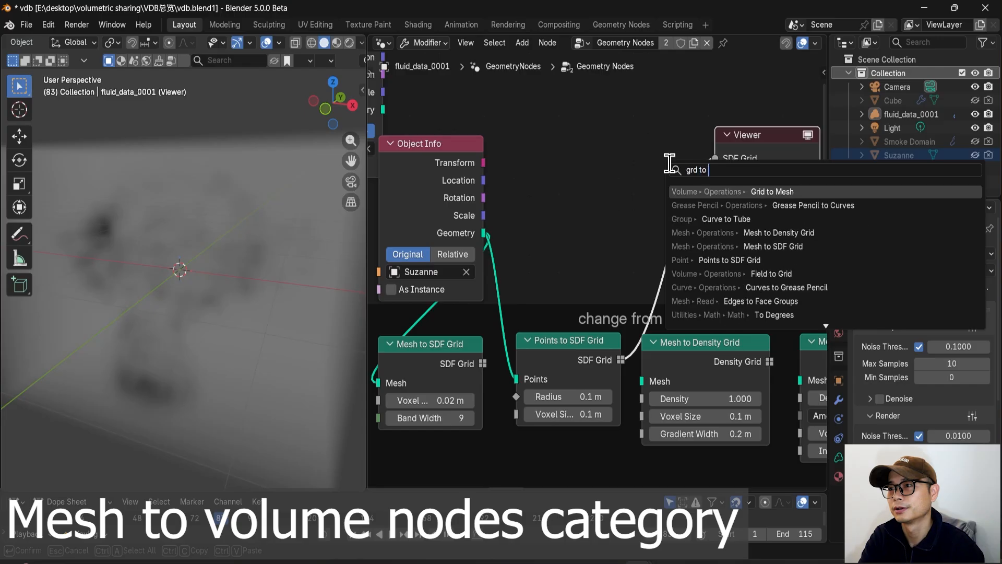
pyautogui.press('Return')
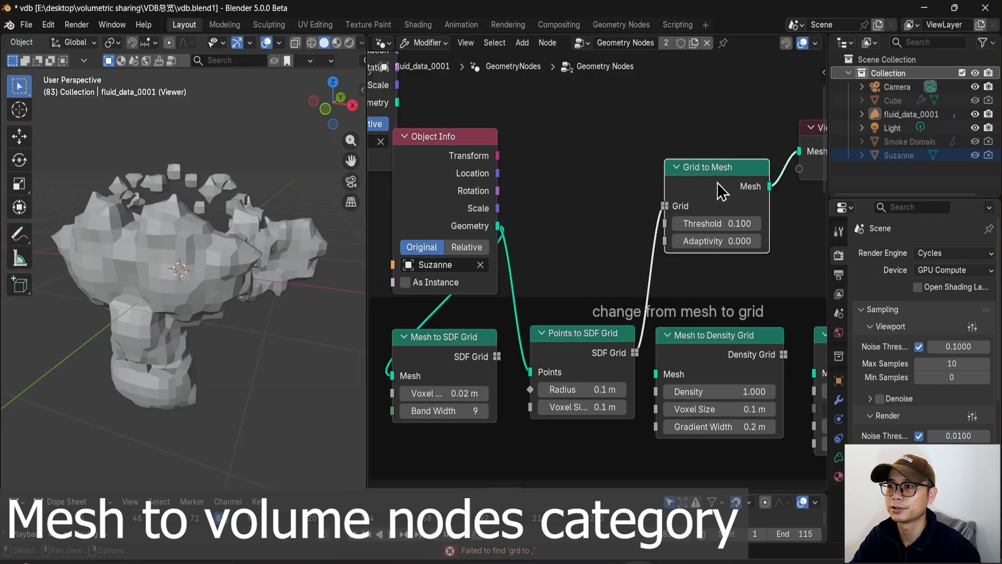
pyautogui.moveTo(718, 182); pyautogui.dragTo(718, 163)
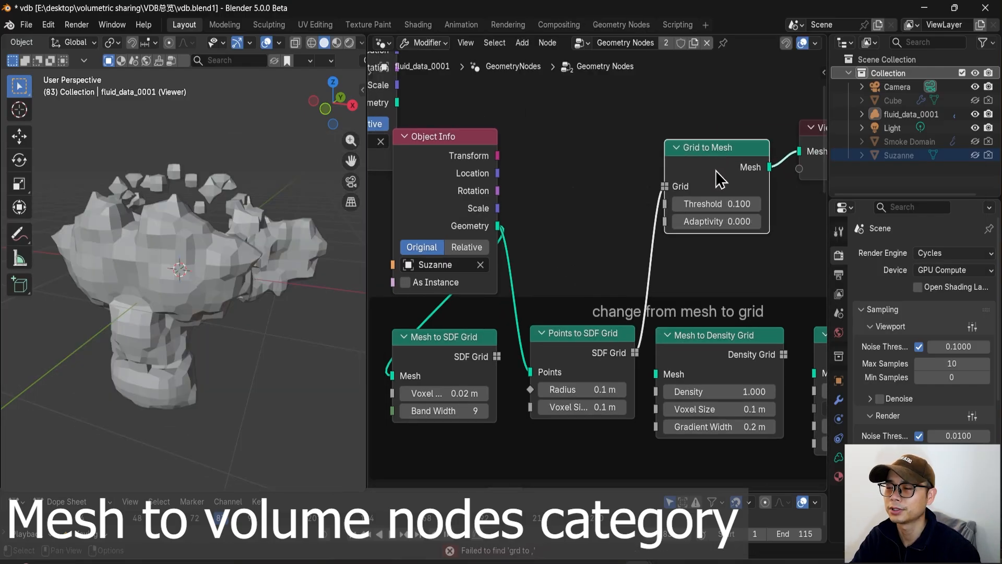
# - Inspect the mesh generated from the Points to SDF Grid output up close and from another angle
pyautogui.scroll(1, 717, 171)
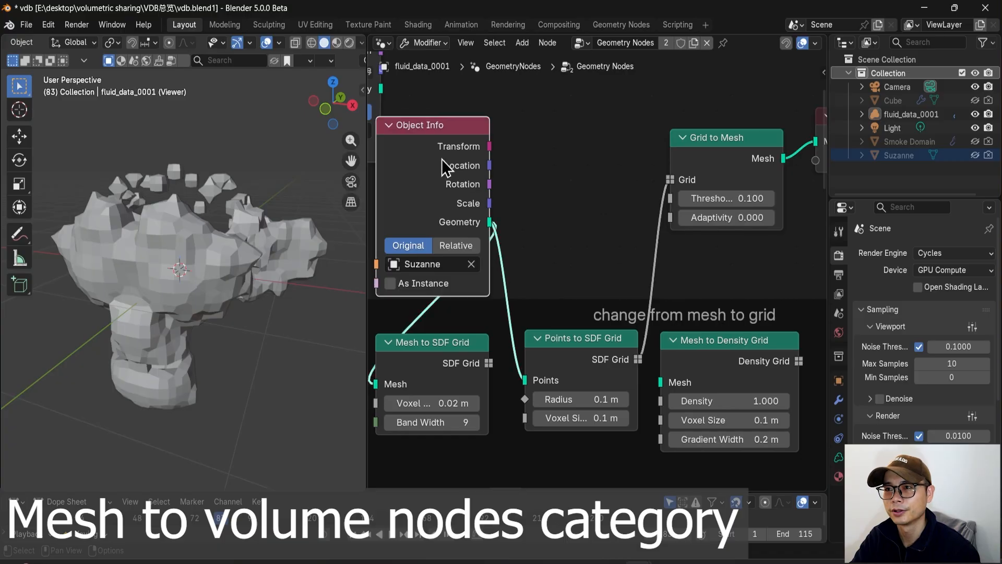
pyautogui.moveTo(442, 158); pyautogui.dragTo(451, 138)
pyautogui.moveTo(442, 345); pyautogui.dragTo(450, 344)
pyautogui.click(574, 348)
pyautogui.scroll(1, 579, 356)
pyautogui.moveTo(288, 256); pyautogui.dragTo(203, 246, button='middle')
pyautogui.scroll(3, 228, 234)
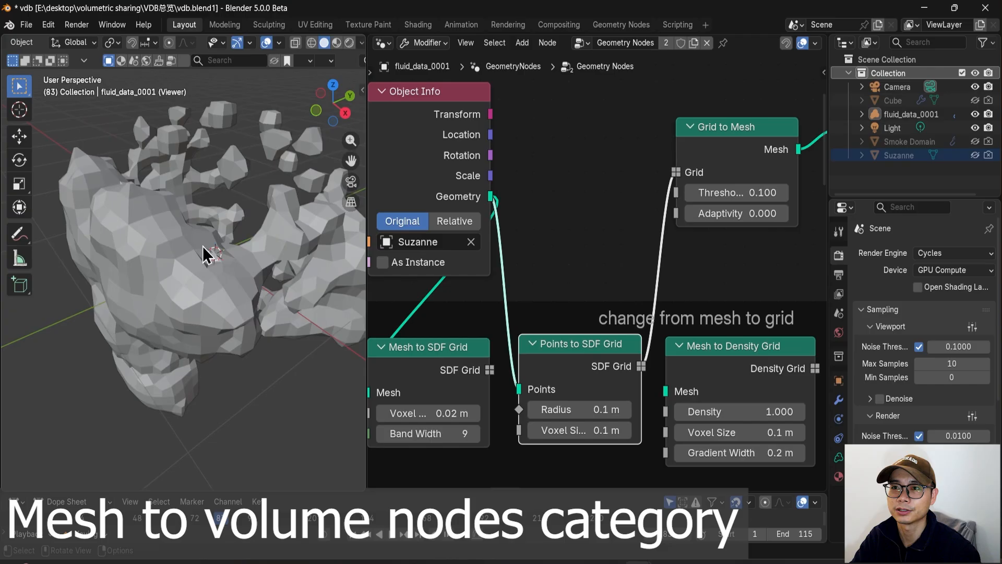
# - Preview Suzanne's original geometry from the Object Info node in the Viewer for comparison with the point-based result
pyautogui.keyDown('ctrl'); pyautogui.keyDown('shift'); pyautogui.click(483, 203); pyautogui.keyUp('shift'); pyautogui.keyUp('ctrl')
pyautogui.moveTo(232, 217); pyautogui.dragTo(292, 355, button='middle')
pyautogui.scroll(-3, 215, 179)
pyautogui.click(561, 366)
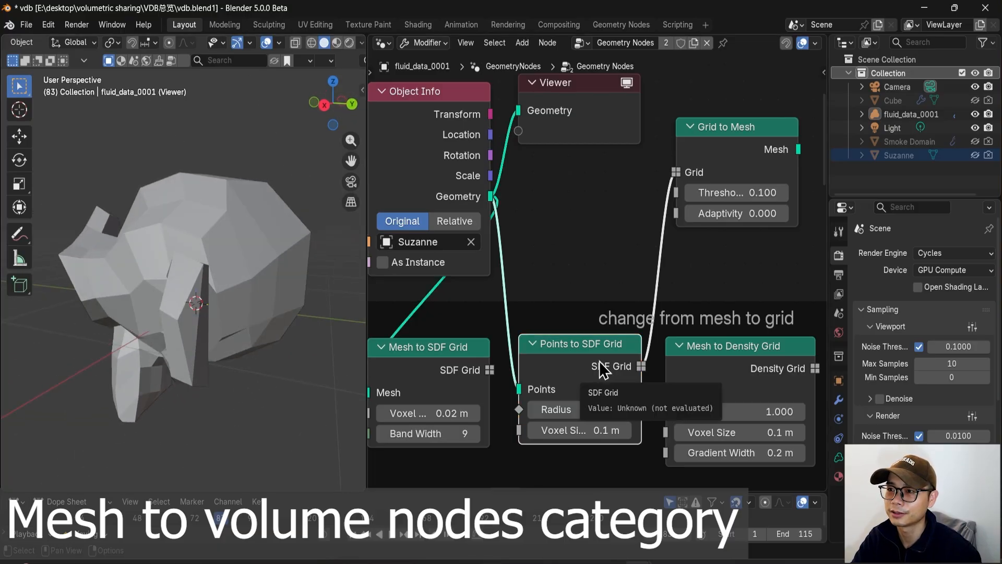
pyautogui.moveTo(206, 294)
pyautogui.mouseDown(button='middle')
pyautogui.moveTo(182, 287)
pyautogui.moveTo(213, 294)
pyautogui.mouseUp(button='middle')
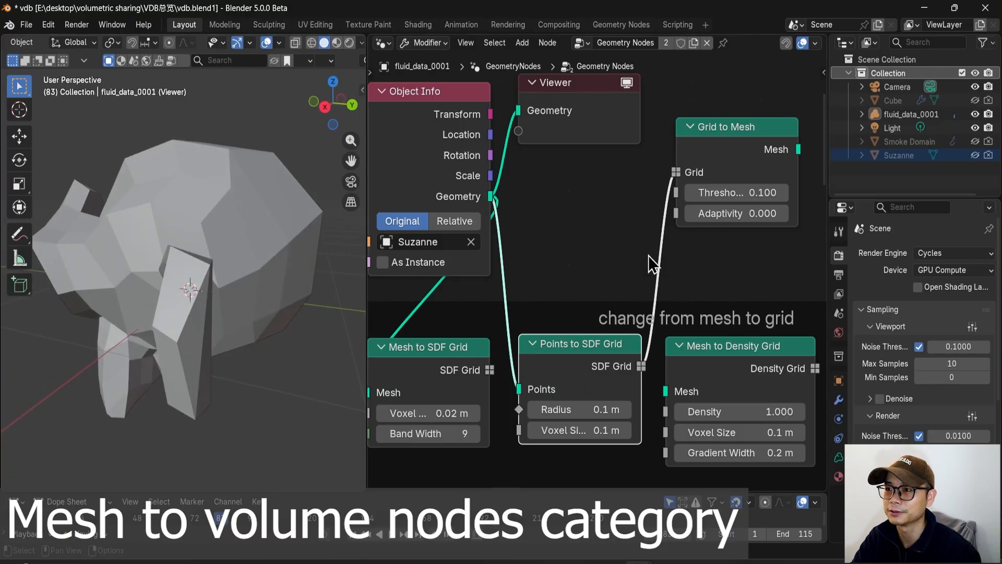
# - Preview the Grid to Mesh output in the Viewer again and examine the point-based mesh from several angles
pyautogui.press('Delete')
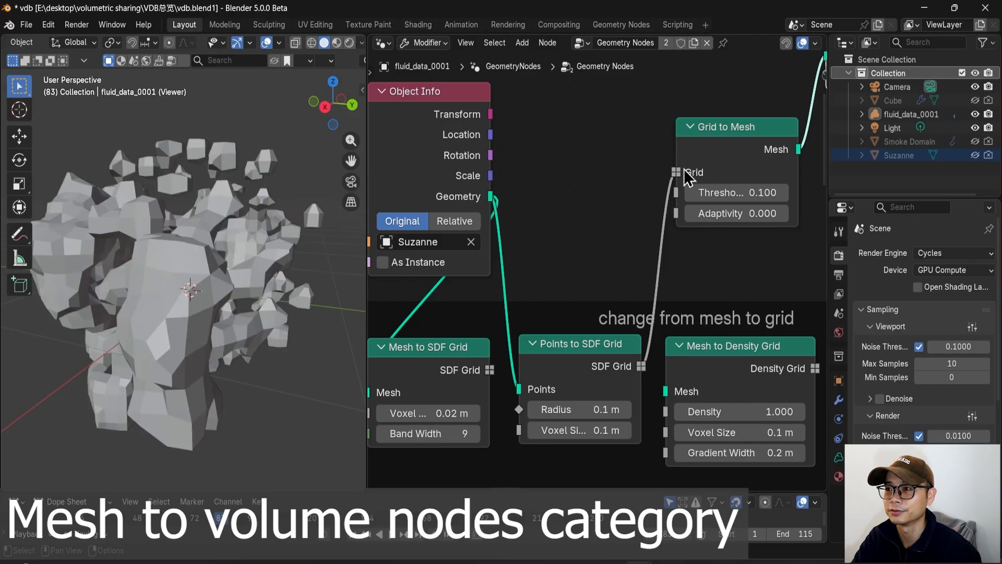
pyautogui.moveTo(165, 290); pyautogui.dragTo(239, 305, button='middle')
pyautogui.scroll(-3, 261, 297)
pyautogui.scroll(2, 279, 303)
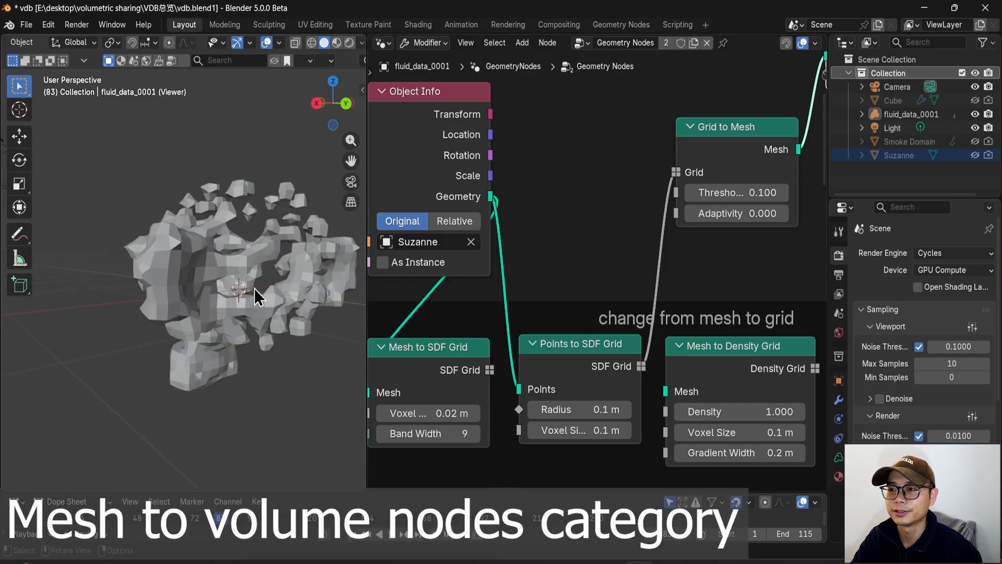
pyautogui.scroll(1, 548, 409)
pyautogui.click(597, 424)
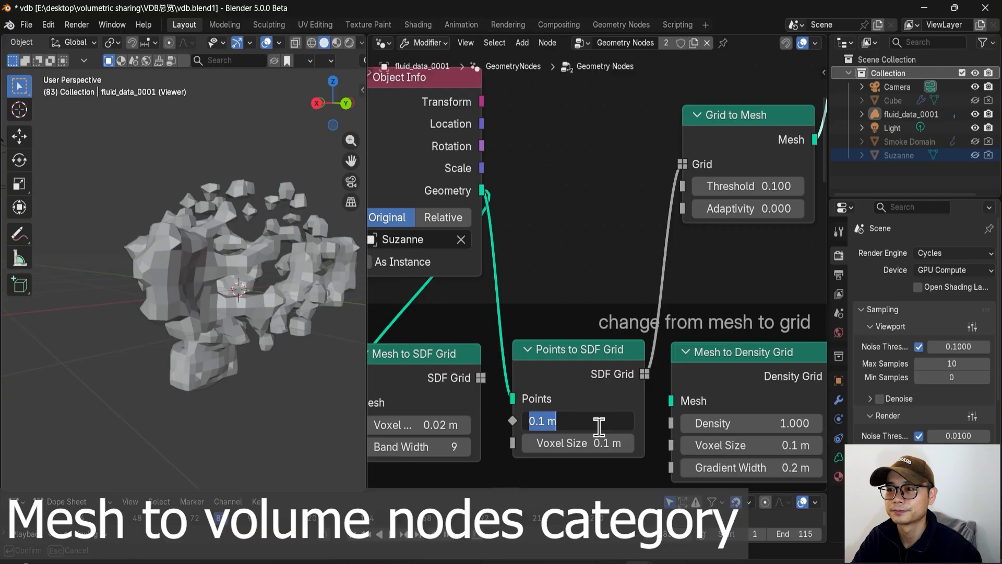
pyautogui.click(572, 361)
pyautogui.scroll(-1, 486, 351)
pyautogui.moveTo(201, 263); pyautogui.dragTo(293, 274, button='middle')
# - Connect the SDF Grid output of Mesh to SDF Grid to the Grid input of Grid to Mesh and inspect Suzanne's rebuilt mesh
pyautogui.moveTo(505, 376); pyautogui.dragTo(521, 398, button='middle')
pyautogui.scroll(-1, 553, 381)
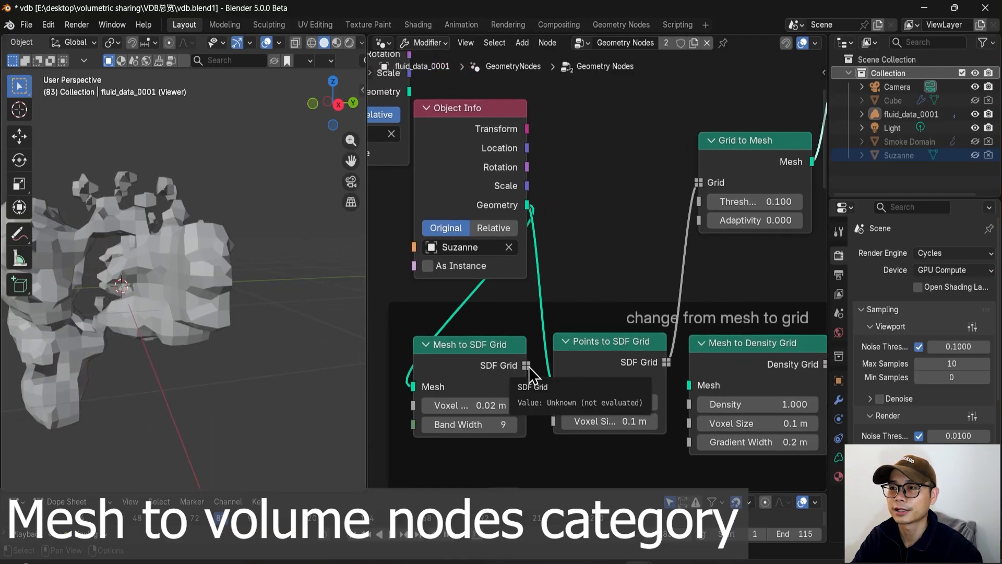
pyautogui.scroll(1, 519, 381)
pyautogui.moveTo(520, 374); pyautogui.dragTo(707, 175)
pyautogui.moveTo(269, 264); pyautogui.dragTo(313, 316, button='middle')
pyautogui.scroll(1, 449, 421)
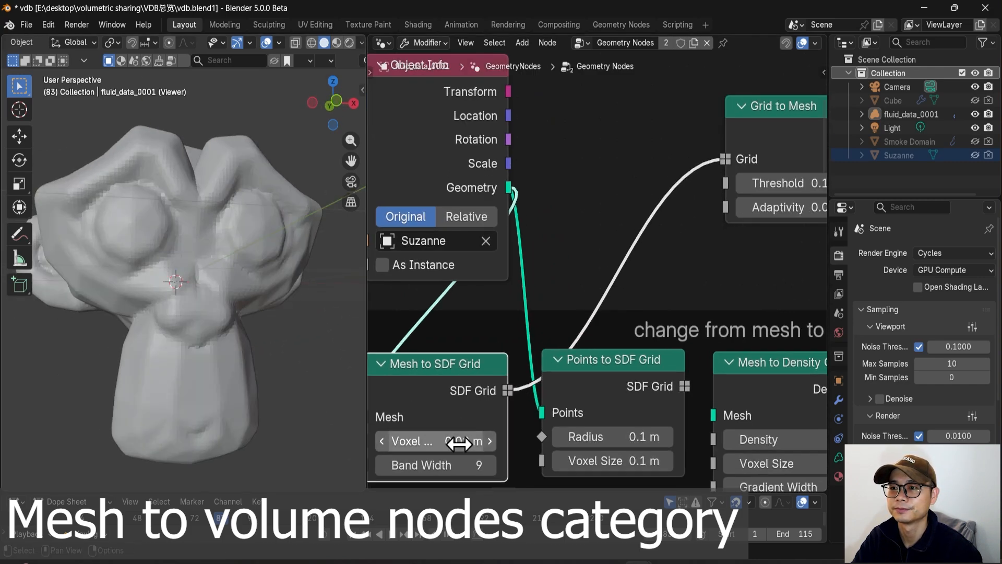
# - Coarsen the Voxel Size of the Mesh to SDF Grid node to 0.32 m
pyautogui.moveTo(458, 440)
pyautogui.mouseDown()
pyautogui.moveTo(548, 441)
pyautogui.moveTo(449, 441)
pyautogui.moveTo(470, 441)
pyautogui.moveTo(450, 440)
pyautogui.moveTo(459, 441)
pyautogui.mouseUp()
pyautogui.scroll(-2, 459, 441)
pyautogui.scroll(2, 466, 388)
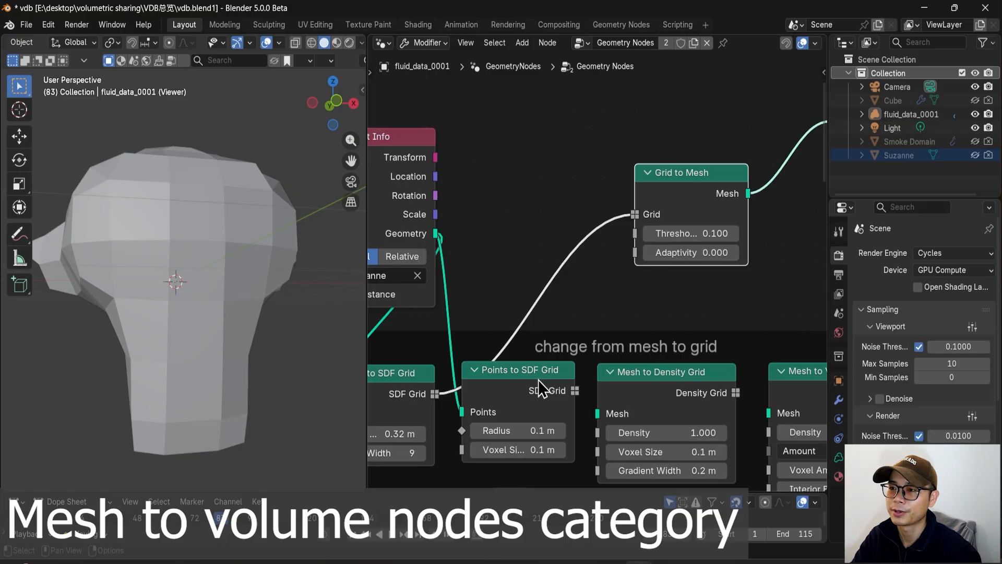
# - Connect the Object Info Geometry output to the Mesh input of Mesh to Density Grid
pyautogui.moveTo(537, 381); pyautogui.dragTo(533, 388)
pyautogui.moveTo(533, 388); pyautogui.dragTo(492, 401, button='middle')
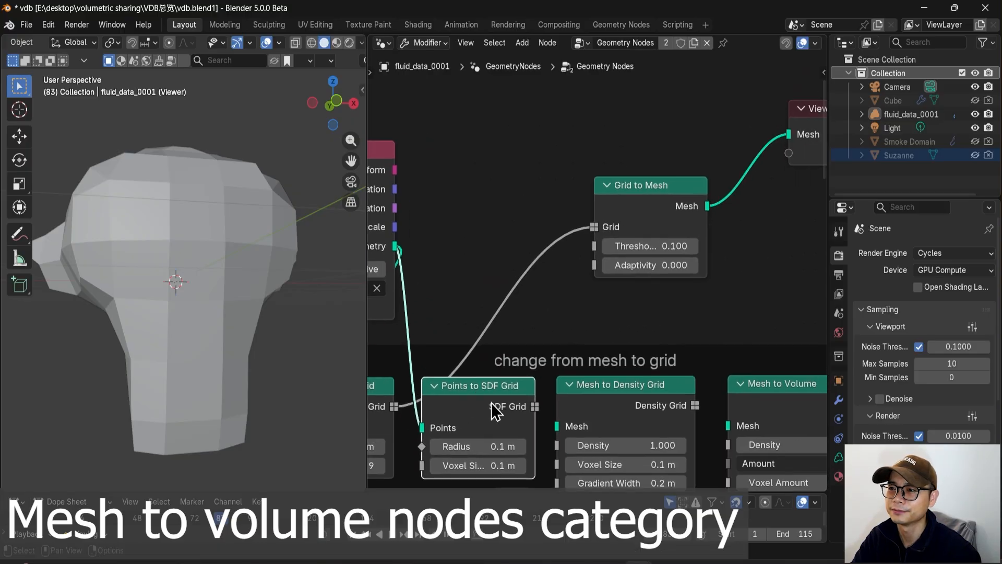
pyautogui.scroll(1, 600, 365)
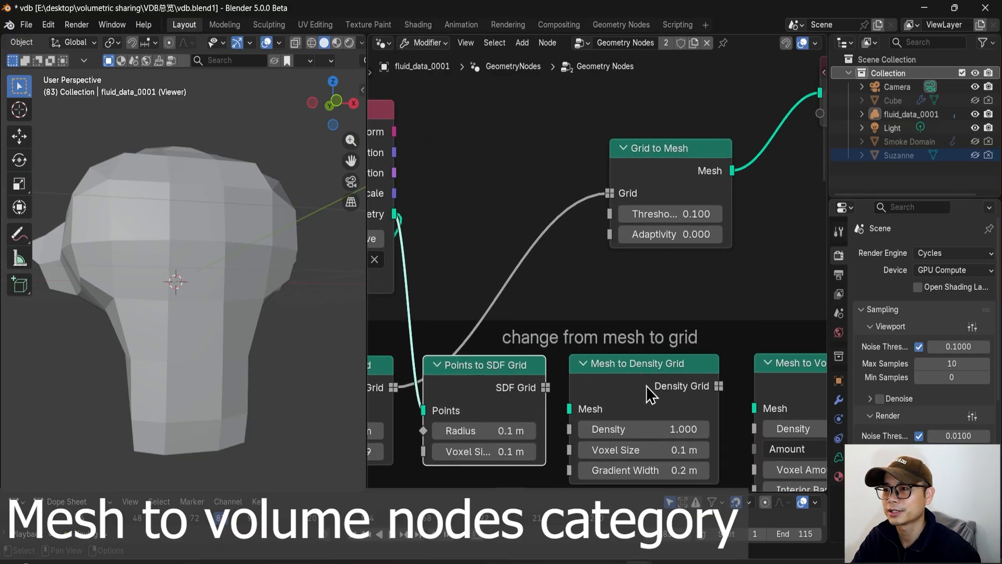
pyautogui.click(644, 386)
pyautogui.scroll(-1, 641, 386)
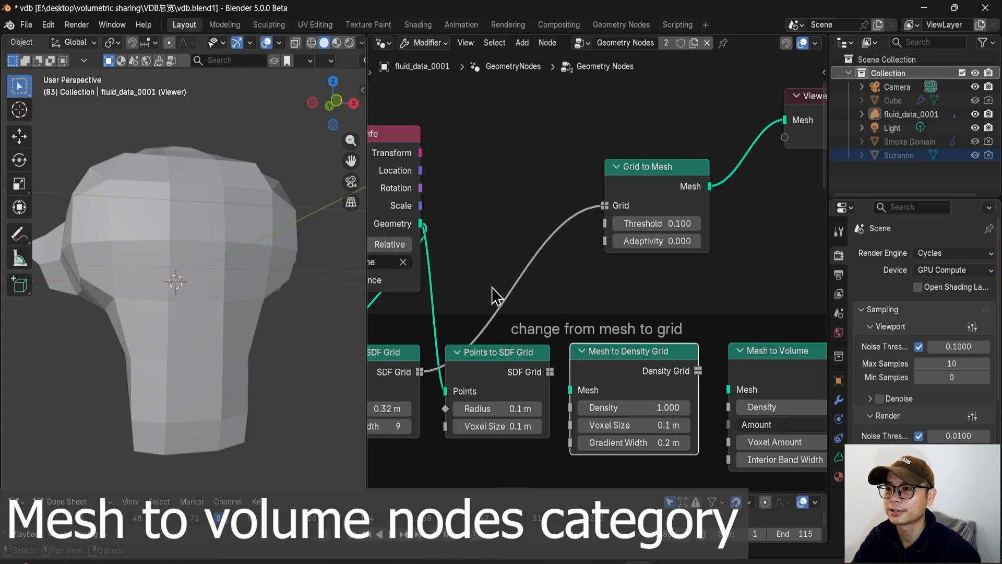
pyautogui.moveTo(428, 224); pyautogui.dragTo(572, 384)
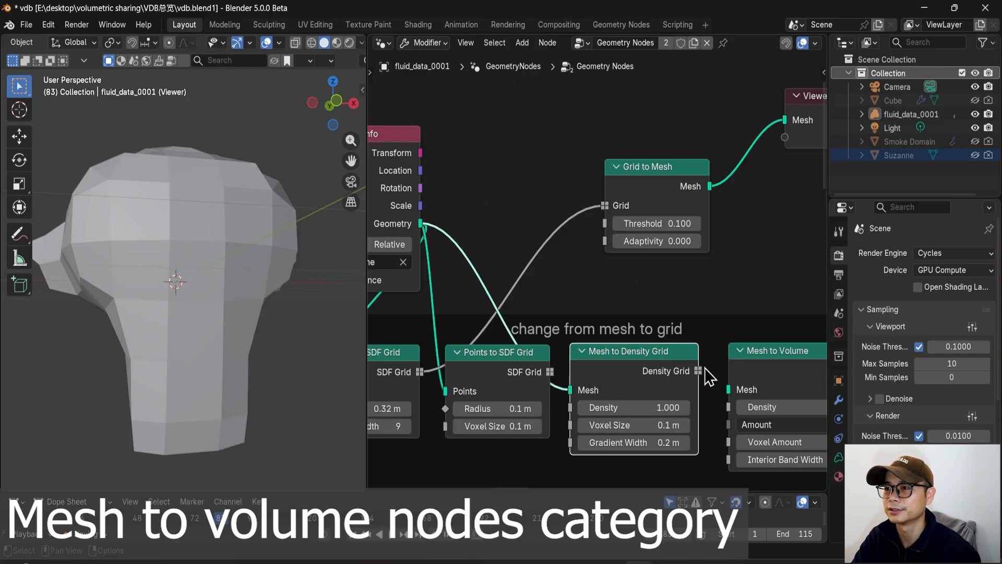
# - Preview the Density Grid output in the Viewer, delete the Grid to Mesh node, and move the Viewer closer to Mesh to Density Grid
pyautogui.keyDown('ctrl'); pyautogui.keyDown('shift'); pyautogui.click(685, 372); pyautogui.keyUp('shift'); pyautogui.keyUp('ctrl')
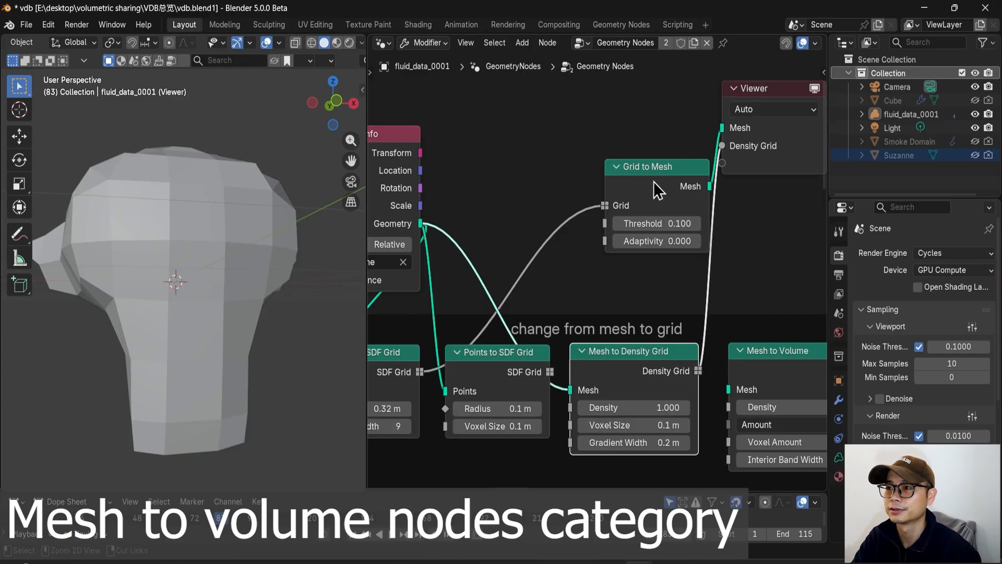
pyautogui.press('x')
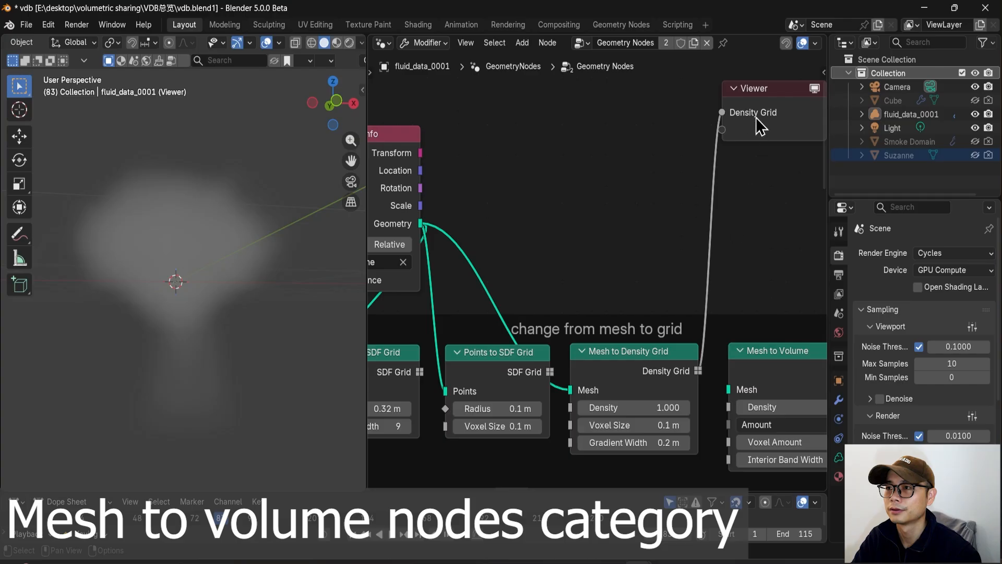
pyautogui.moveTo(756, 125); pyautogui.dragTo(797, 216)
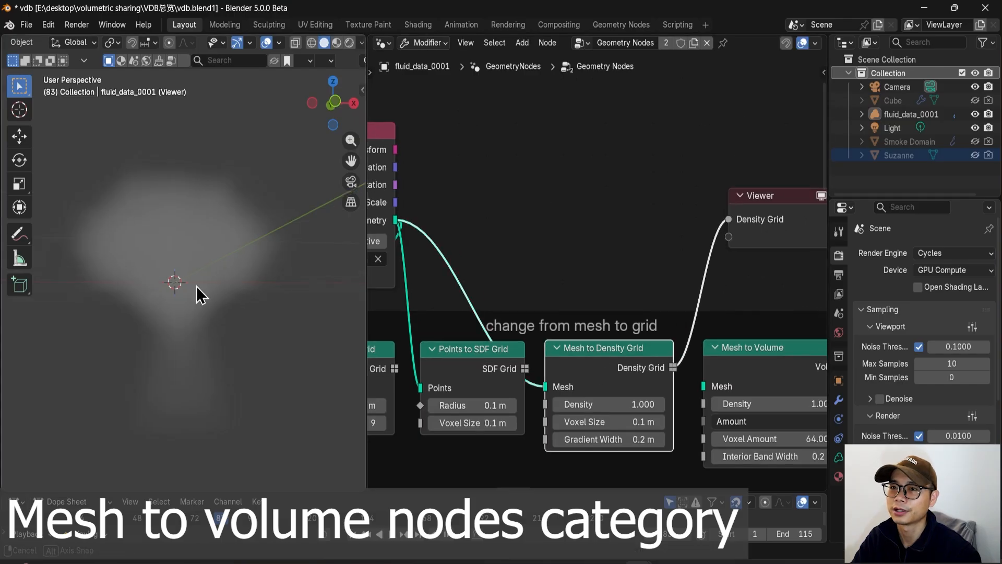
# - Examine the Mesh to Density Grid node, its density preview and the neighbouring conversion nodes in the mesh to grid frame
pyautogui.moveTo(607, 367); pyautogui.dragTo(606, 368)
pyautogui.moveTo(762, 232); pyautogui.dragTo(765, 233)
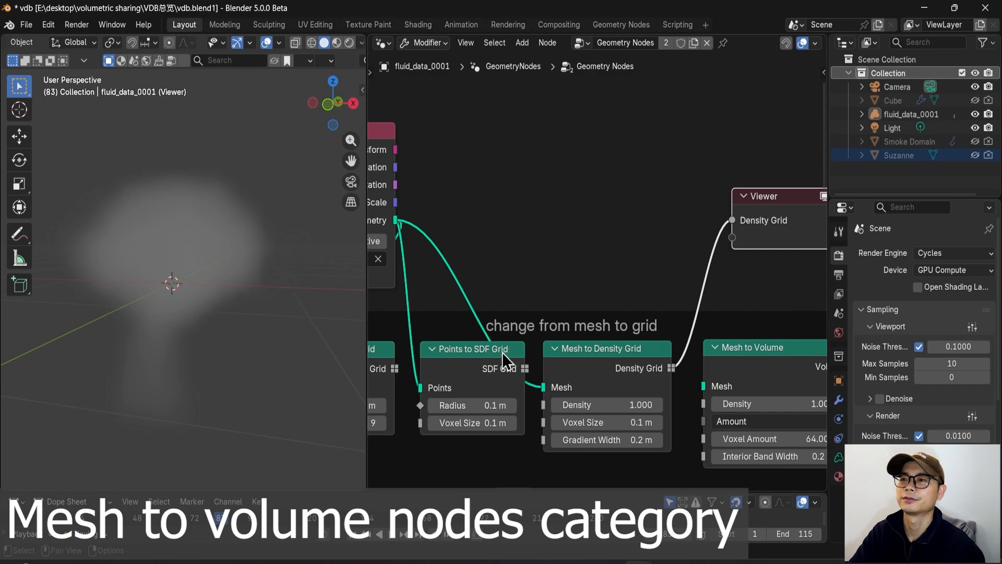
pyautogui.moveTo(502, 352); pyautogui.dragTo(559, 317, button='middle')
pyautogui.moveTo(514, 427); pyautogui.dragTo(422, 340)
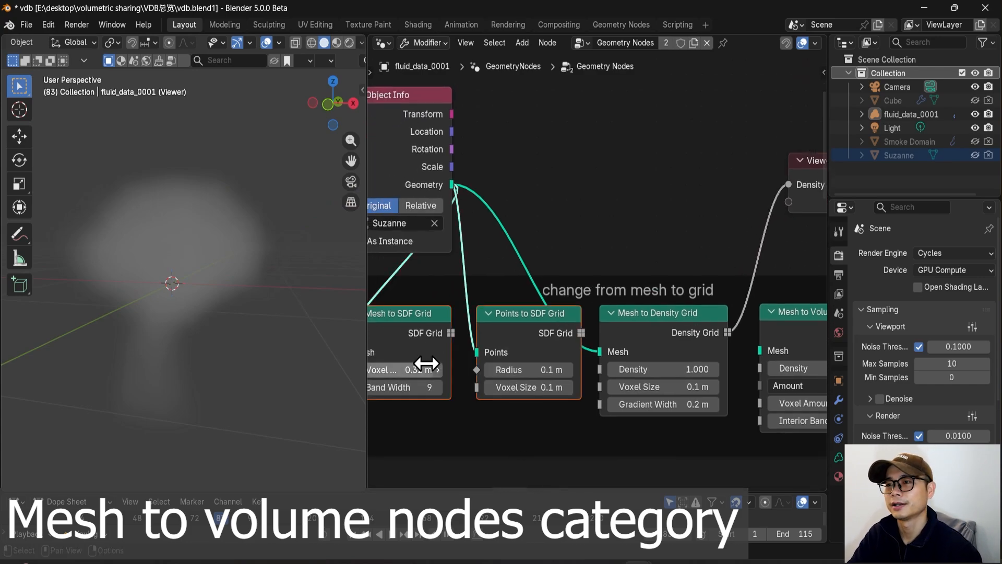
pyautogui.click(662, 342)
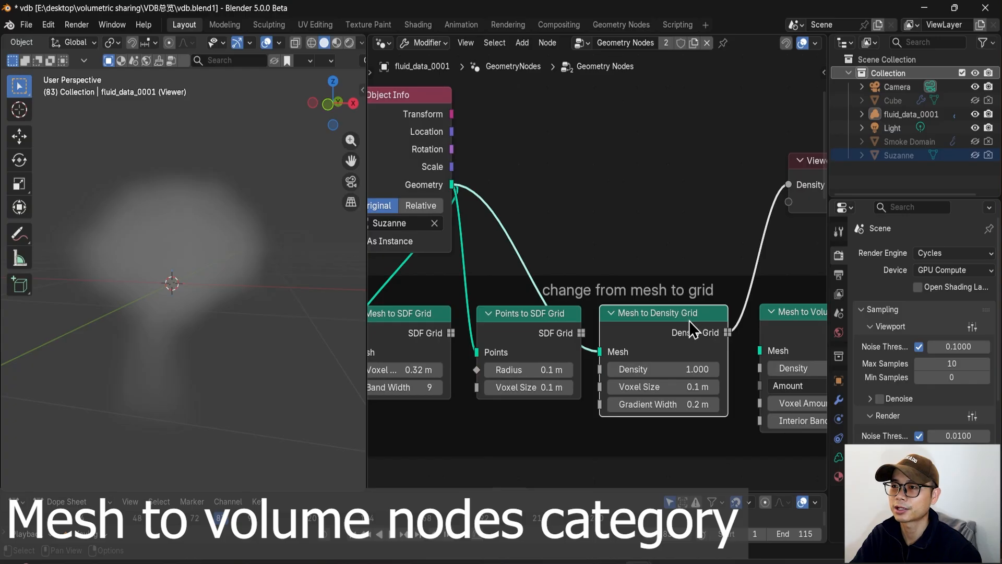
pyautogui.moveTo(695, 336)
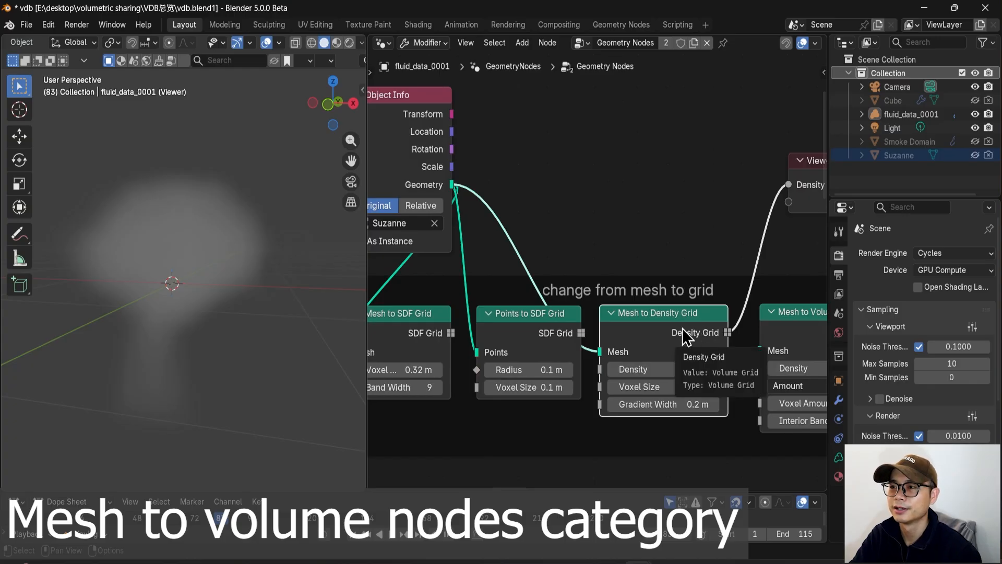
pyautogui.moveTo(672, 314); pyautogui.dragTo(617, 338, button='middle')
pyautogui.scroll(1, 633, 360)
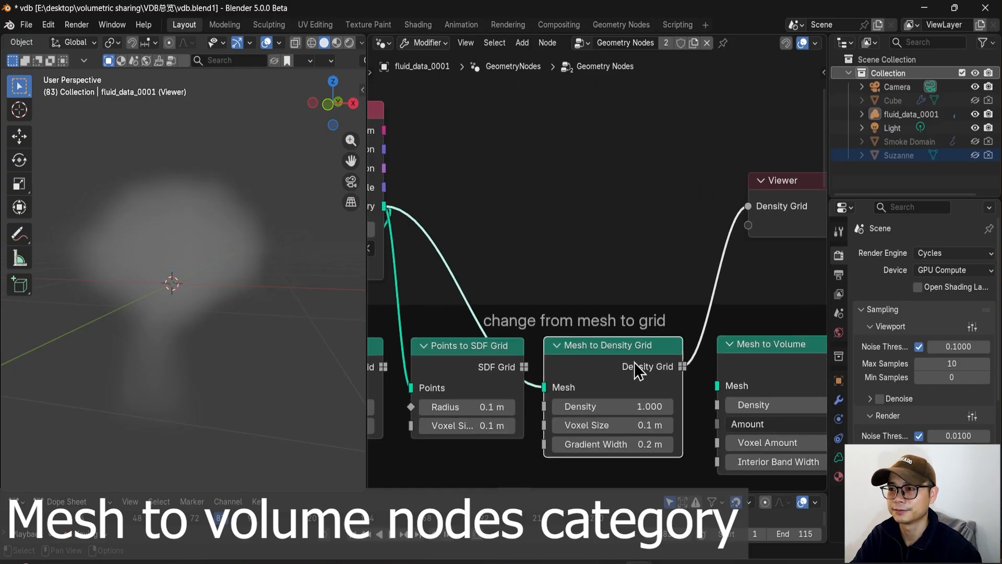
pyautogui.scroll(-2, 674, 386)
pyautogui.moveTo(559, 315); pyautogui.dragTo(541, 286, button='middle')
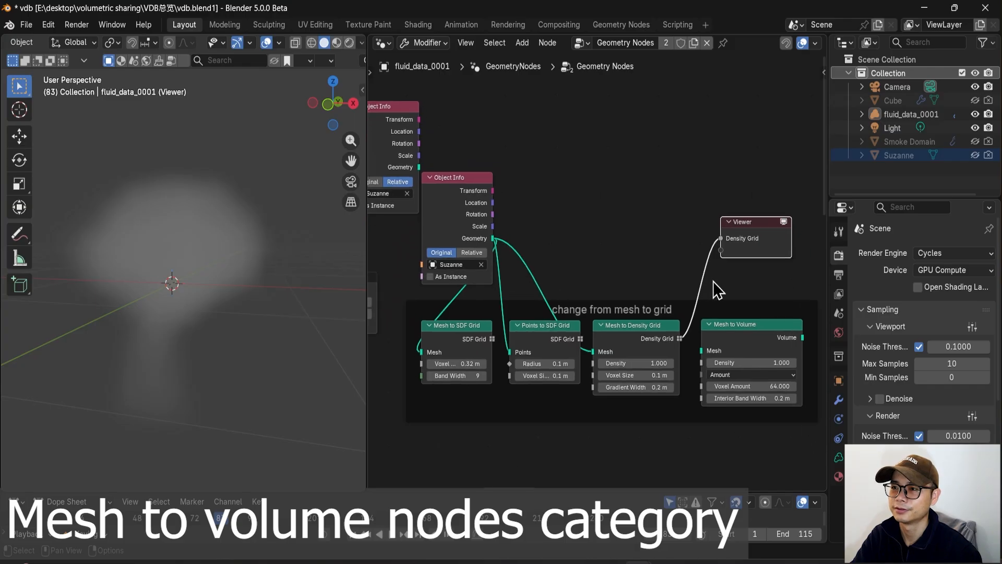
pyautogui.scroll(-1, 723, 280)
pyautogui.scroll(1, 708, 284)
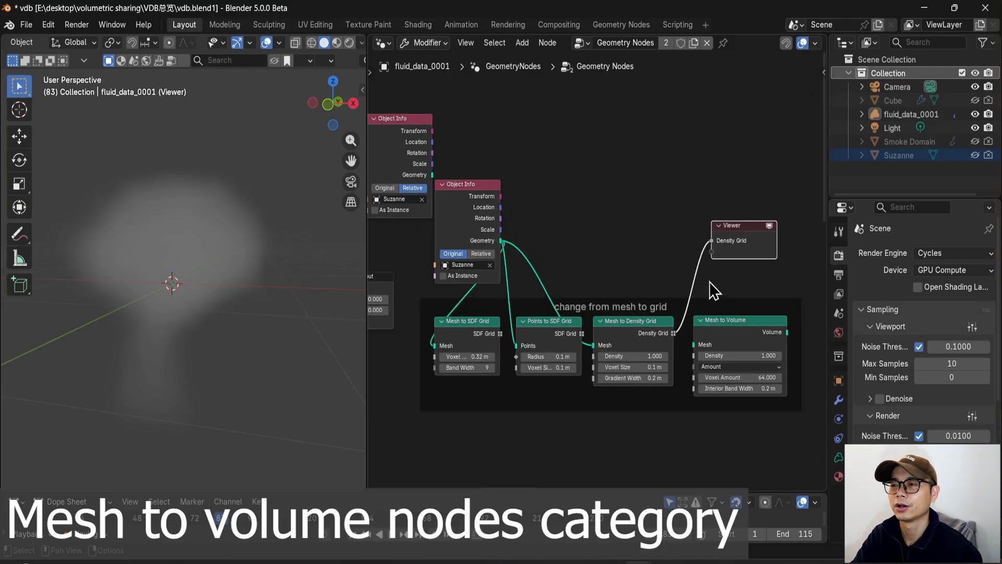
pyautogui.scroll(1, 709, 280)
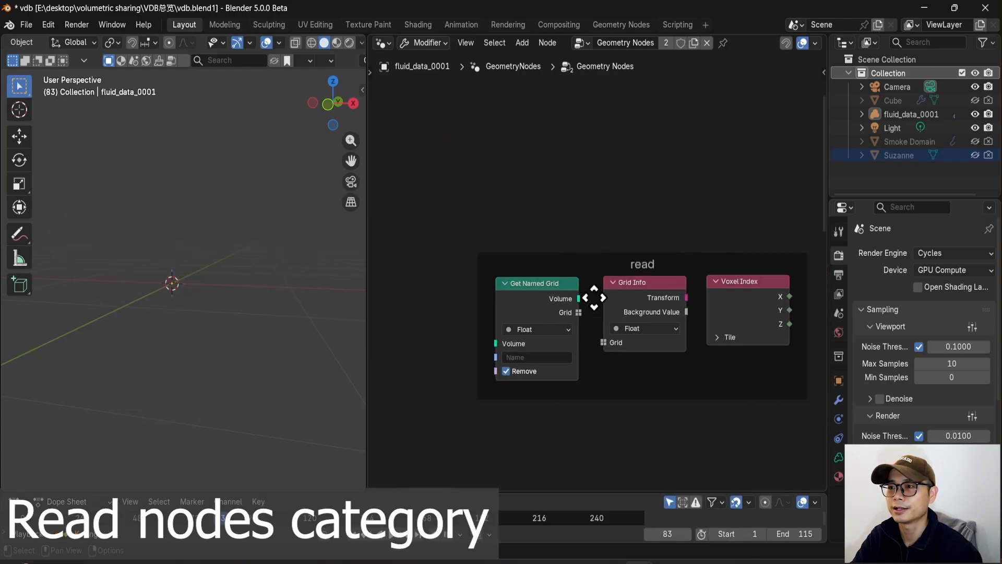
# - Examine the Get Named Grid, Grid Info and Voxel Index nodes in the read frame
pyautogui.scroll(2, 600, 324)
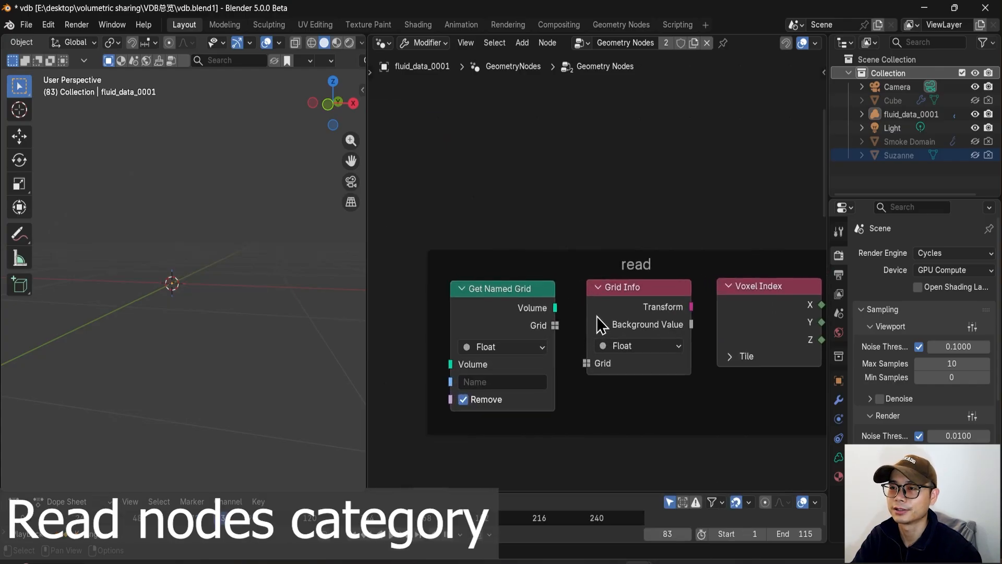
pyautogui.click(491, 308)
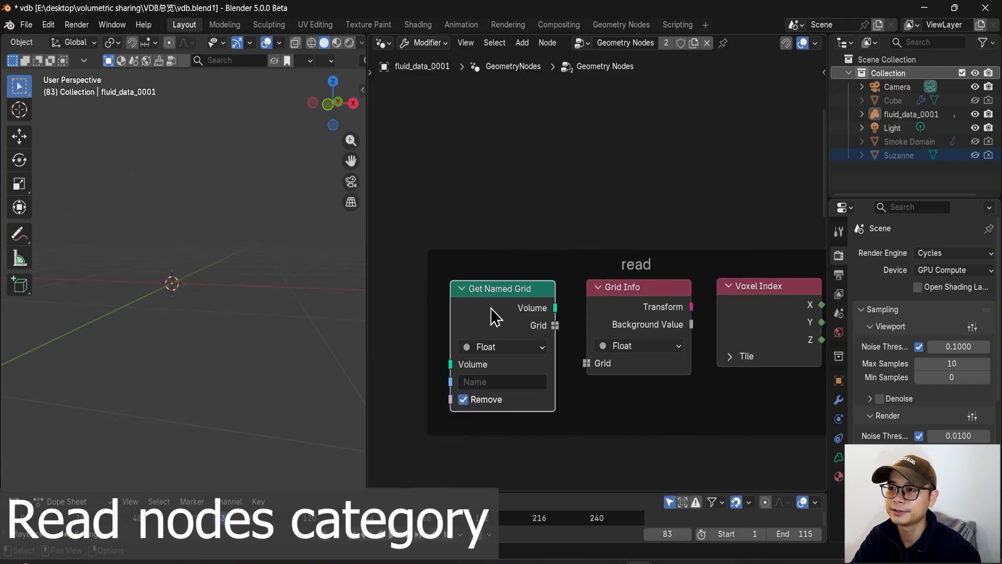
pyautogui.click(631, 299)
pyautogui.scroll(-1, 630, 299)
pyautogui.click(709, 316)
pyautogui.scroll(-1, 700, 319)
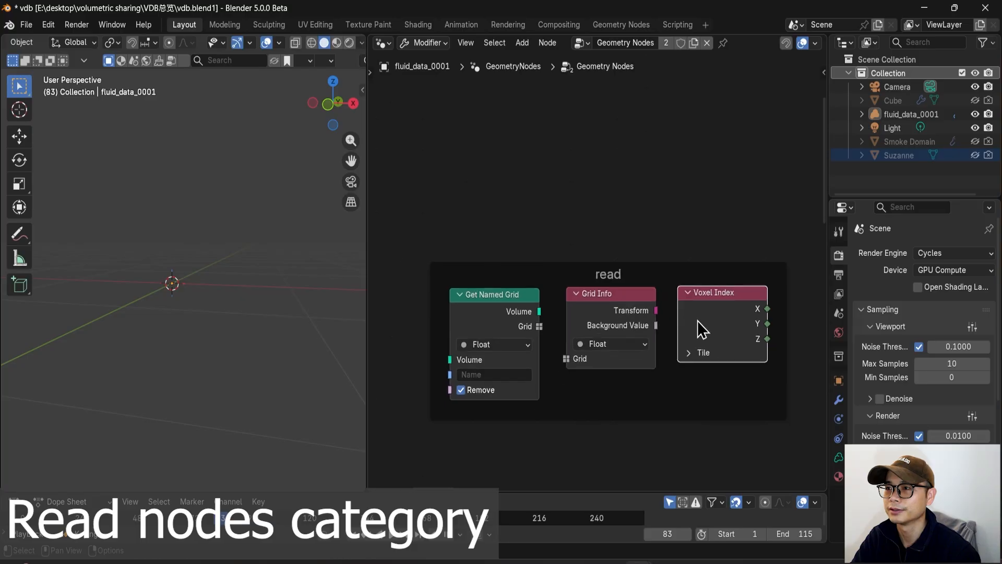
pyautogui.moveTo(697, 320); pyautogui.dragTo(690, 331, button='middle')
pyautogui.scroll(1, 509, 308)
pyautogui.scroll(-1, 509, 308)
pyautogui.moveTo(509, 308); pyautogui.dragTo(515, 336, button='middle')
pyautogui.click(499, 329)
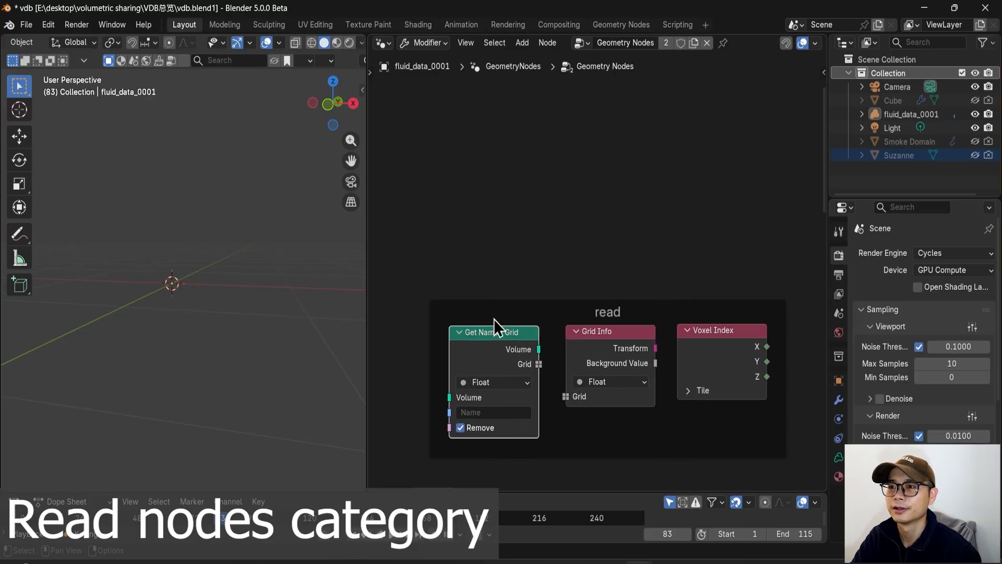
# - Add a Volume Cube node in the empty space above the read frame
pyautogui.hotkey('shift', 'a')
pyautogui.write('volum')
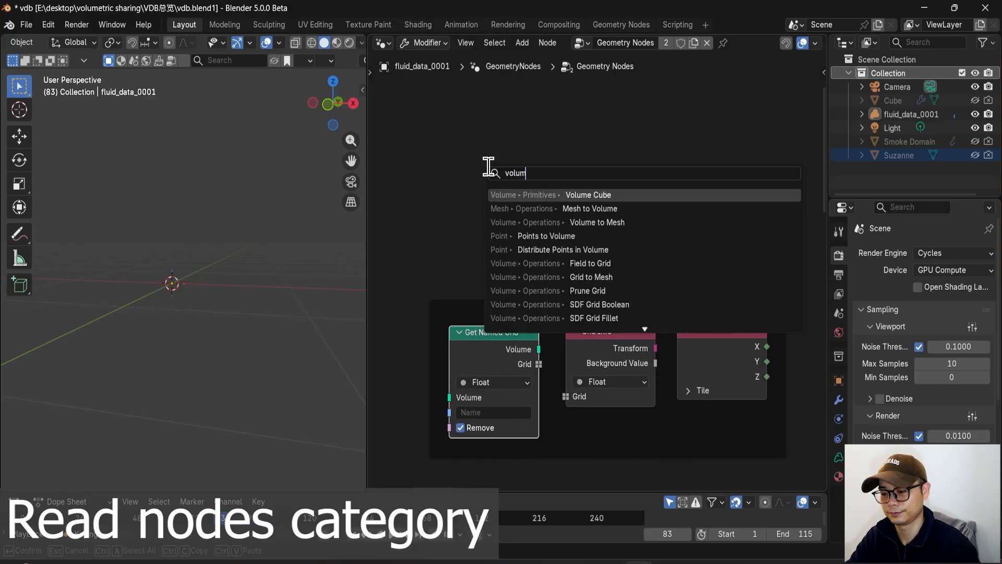
pyautogui.press('Return')
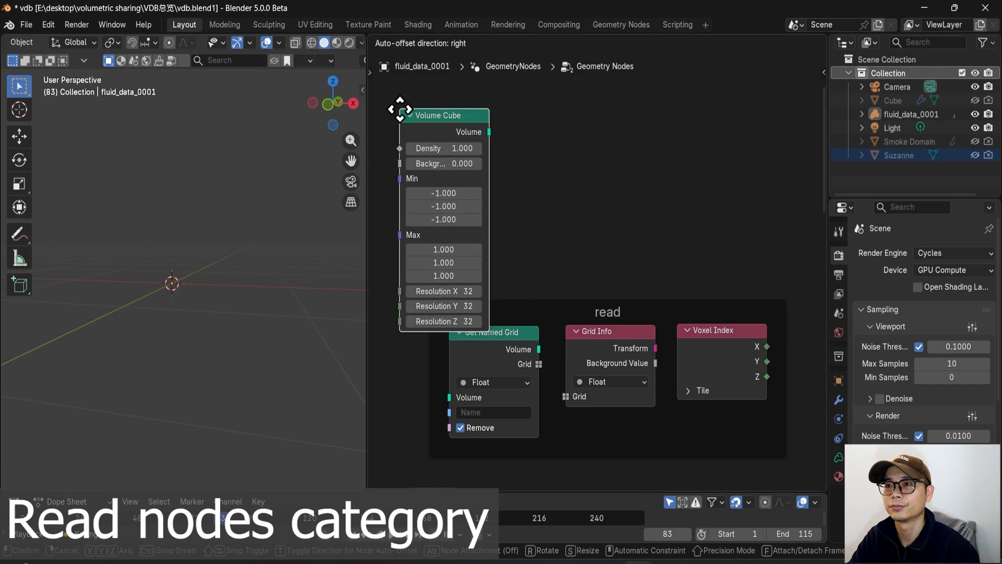
pyautogui.click(417, 111)
pyautogui.scroll(2, 437, 134)
pyautogui.moveTo(441, 137); pyautogui.dragTo(517, 217, button='middle')
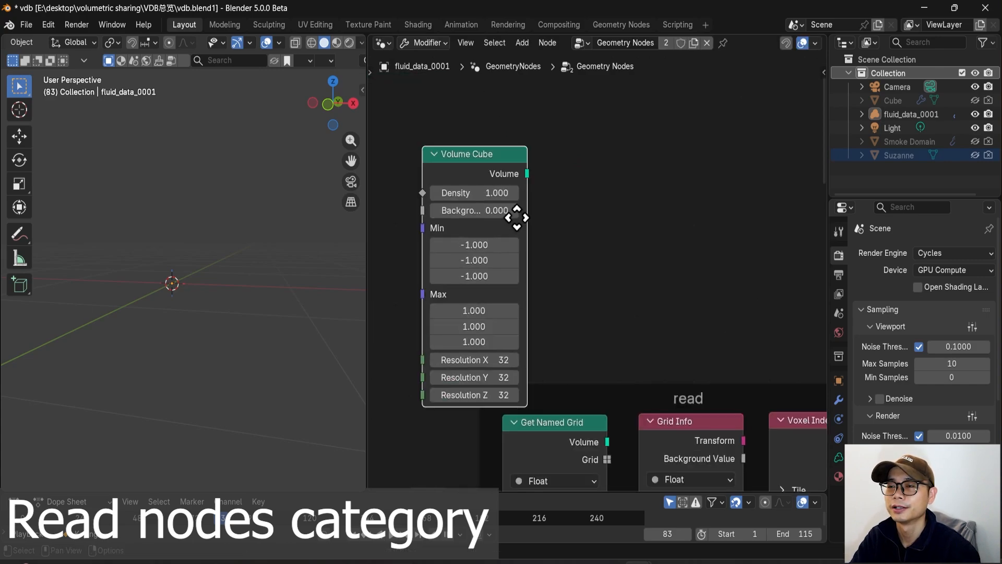
pyautogui.scroll(2, 483, 196)
pyautogui.scroll(-3, 554, 282)
pyautogui.scroll(-1, 554, 282)
# - Add a Get Named Grid node linked from the Volume Cube's Volume output to its Volume input
pyautogui.moveTo(481, 174); pyautogui.dragTo(527, 181)
pyautogui.write('get')
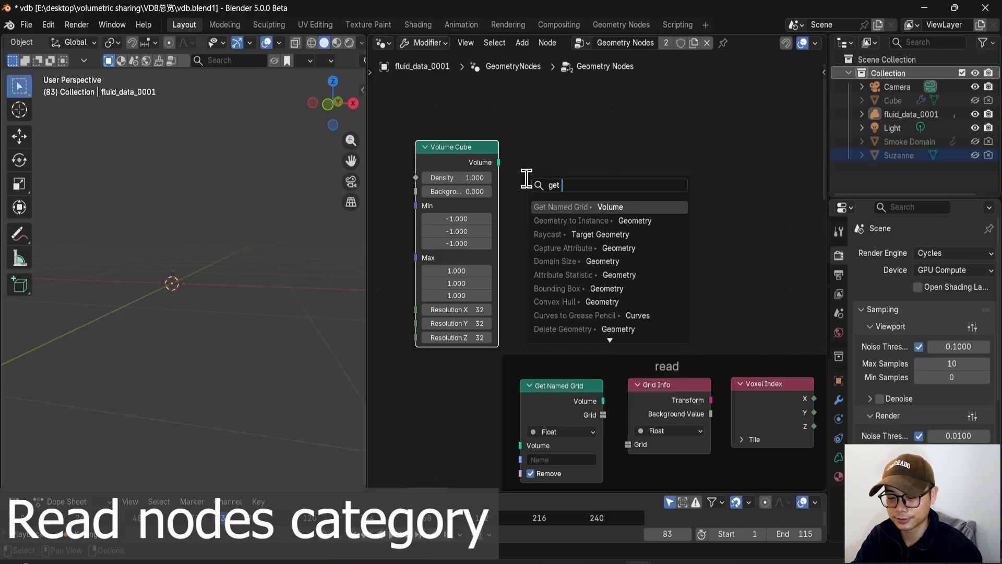
pyautogui.write(' nam')
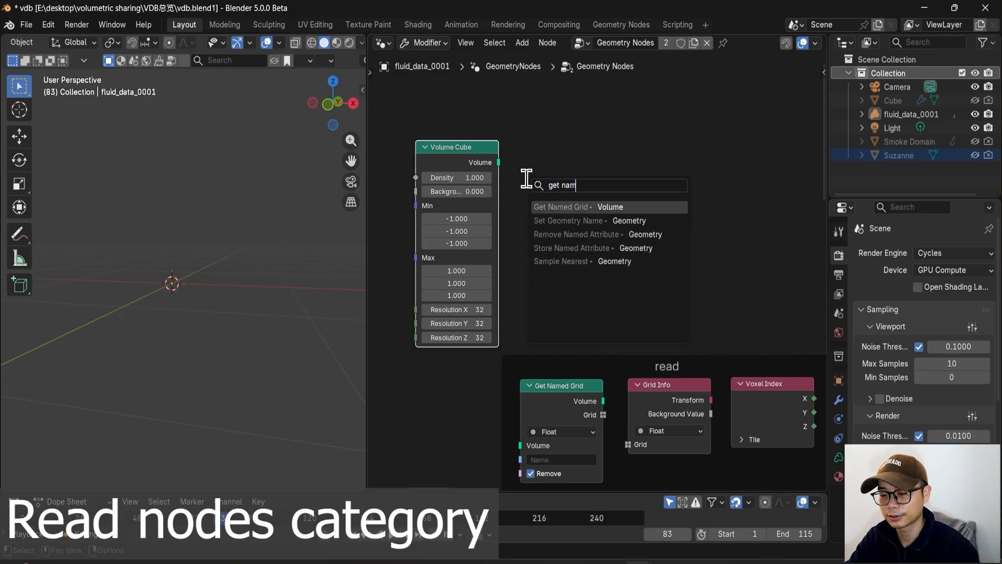
pyautogui.click(618, 207)
pyautogui.scroll(1, 607, 204)
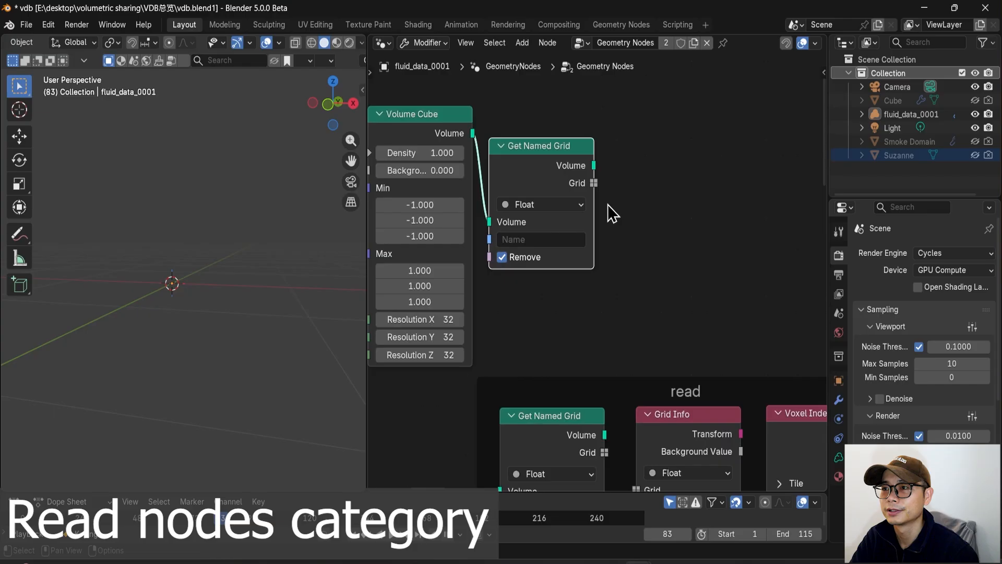
# - Preview the new Get Named Grid node in a Viewer placed beside it, and switch the Viewer's link to the Grid output
pyautogui.keyDown('ctrl'); pyautogui.keyDown('shift'); pyautogui.click(577, 191); pyautogui.keyUp('shift'); pyautogui.keyUp('ctrl')
pyautogui.moveTo(659, 83); pyautogui.dragTo(722, 150)
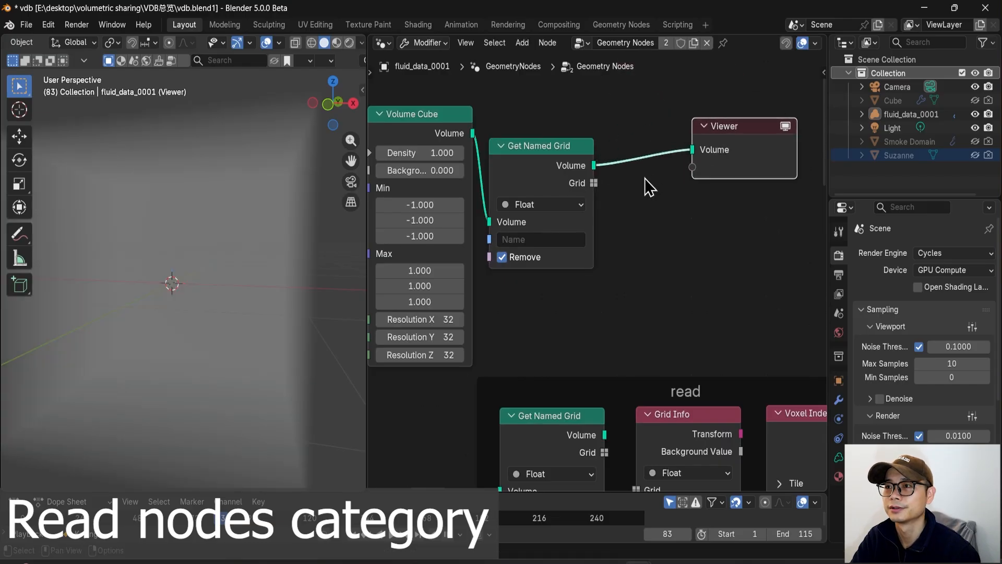
pyautogui.moveTo(595, 184); pyautogui.dragTo(693, 149)
pyautogui.click(570, 192)
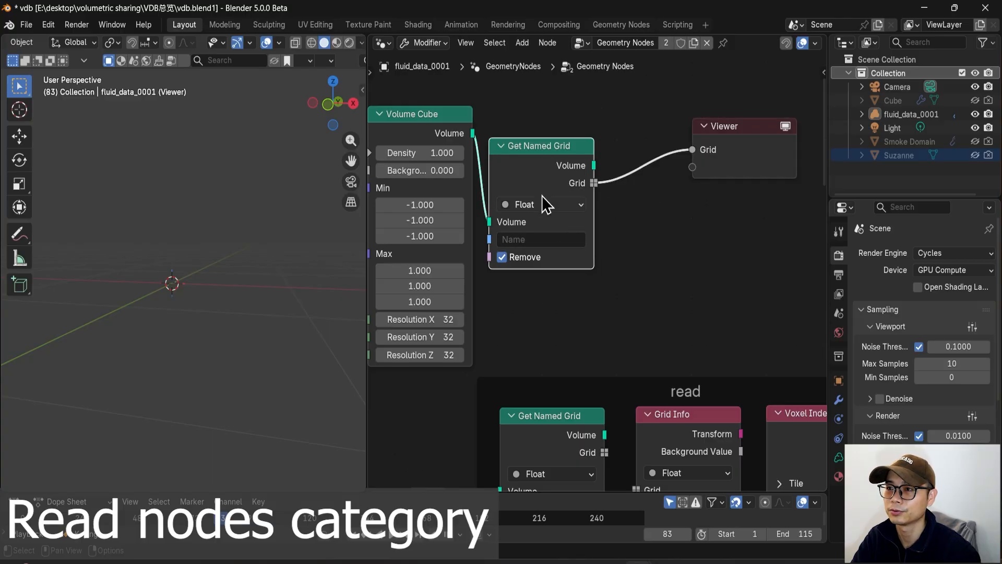
pyautogui.moveTo(542, 169); pyautogui.dragTo(550, 143)
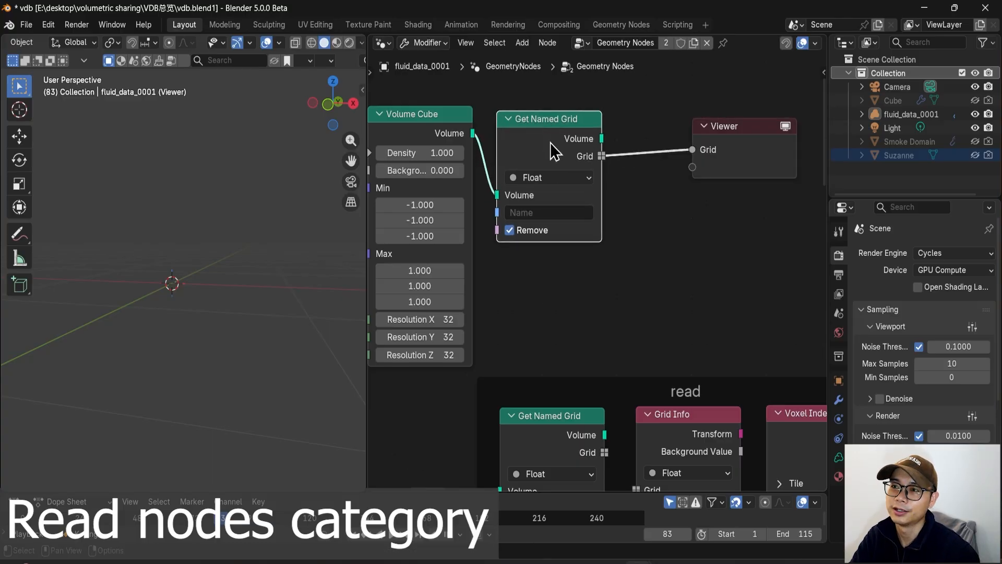
# - Set the Get Named Grid name to density, inspect the cube volume and move the Viewer farther away
pyautogui.click(553, 213)
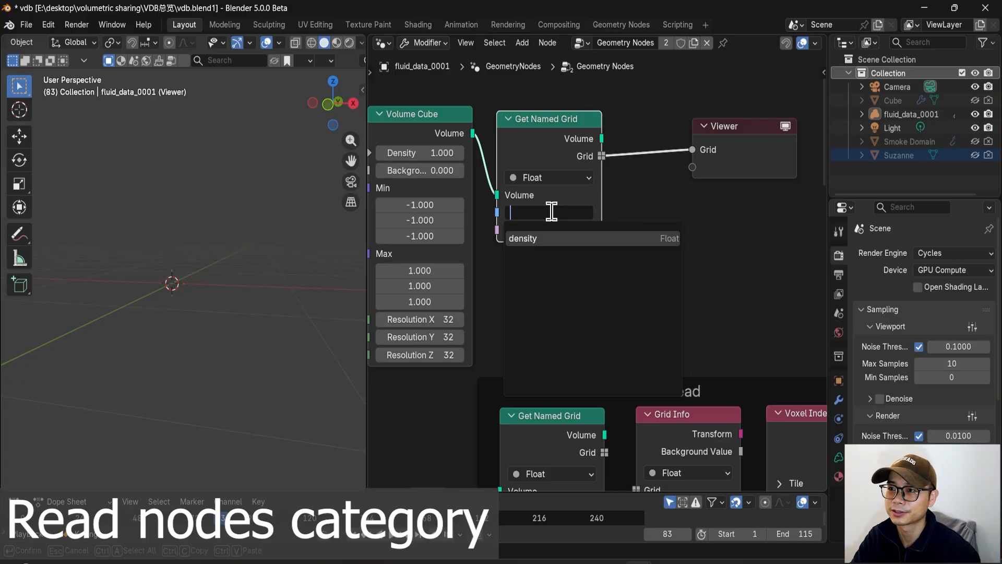
pyautogui.click(547, 238)
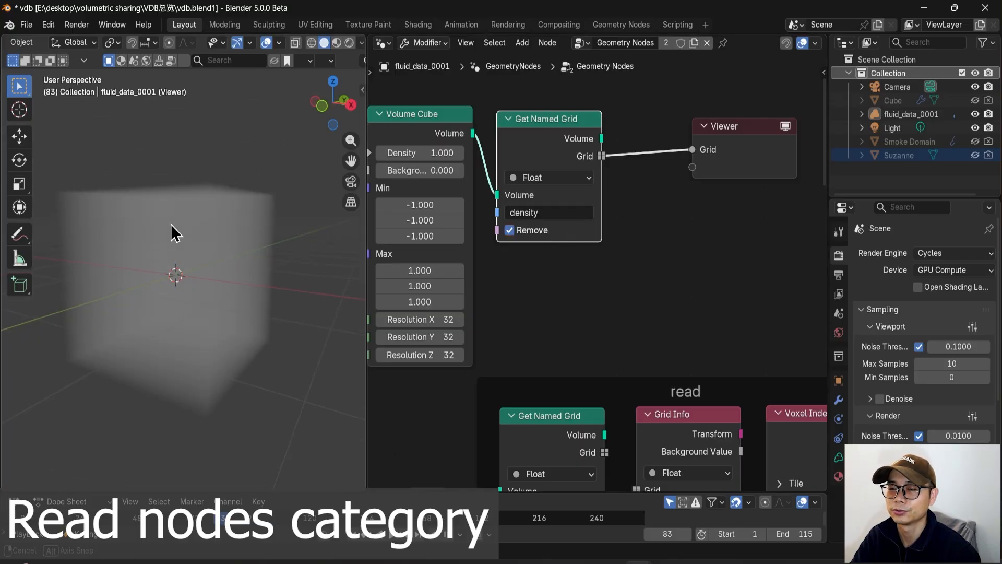
pyautogui.moveTo(187, 224)
pyautogui.mouseDown(button='middle')
pyautogui.moveTo(340, 202)
pyautogui.moveTo(202, 223)
pyautogui.mouseUp(button='middle')
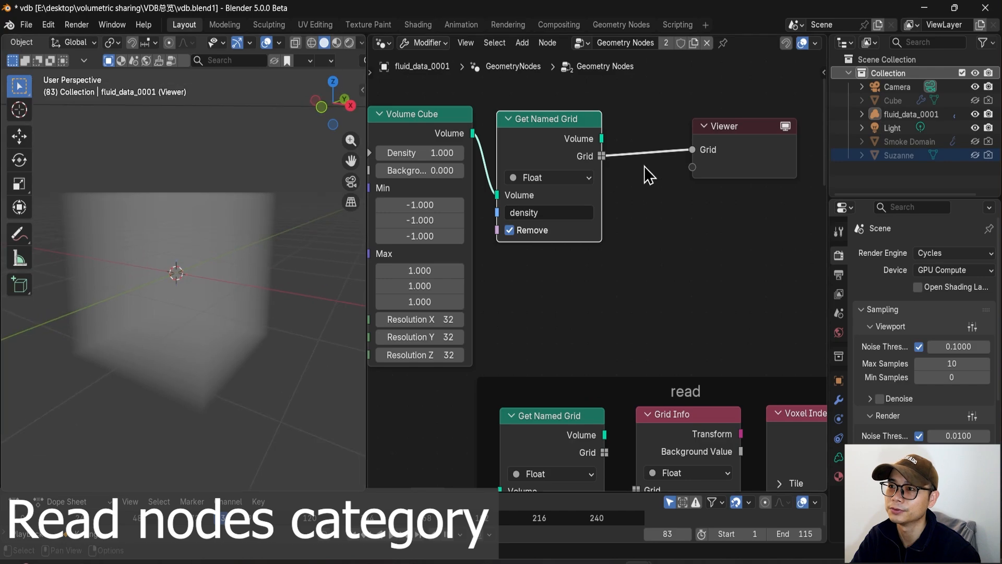
pyautogui.click(744, 166)
pyautogui.moveTo(740, 158); pyautogui.dragTo(805, 157)
pyautogui.click(528, 148)
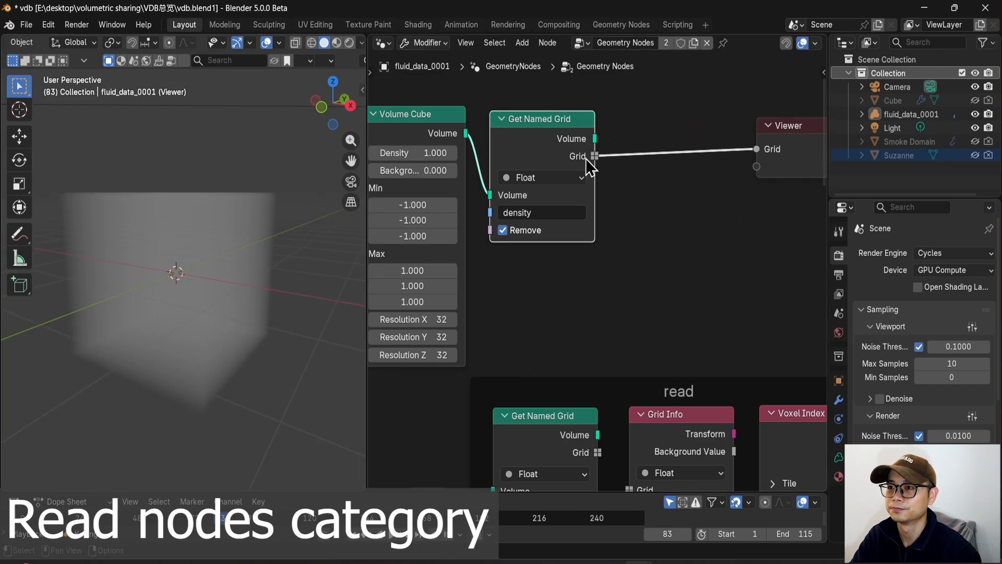
# - Add a Group Input node between Volume Cube and Get Named Grid, moving the Volume Cube aside to make room
pyautogui.scroll(-2, 551, 145)
pyautogui.moveTo(552, 145); pyautogui.dragTo(568, 170, button='middle')
pyautogui.moveTo(502, 161); pyautogui.dragTo(532, 161, button='middle')
pyautogui.click(493, 162)
pyautogui.moveTo(493, 162); pyautogui.dragTo(444, 170)
pyautogui.hotkey('shift', 'a')
pyautogui.write('gr')
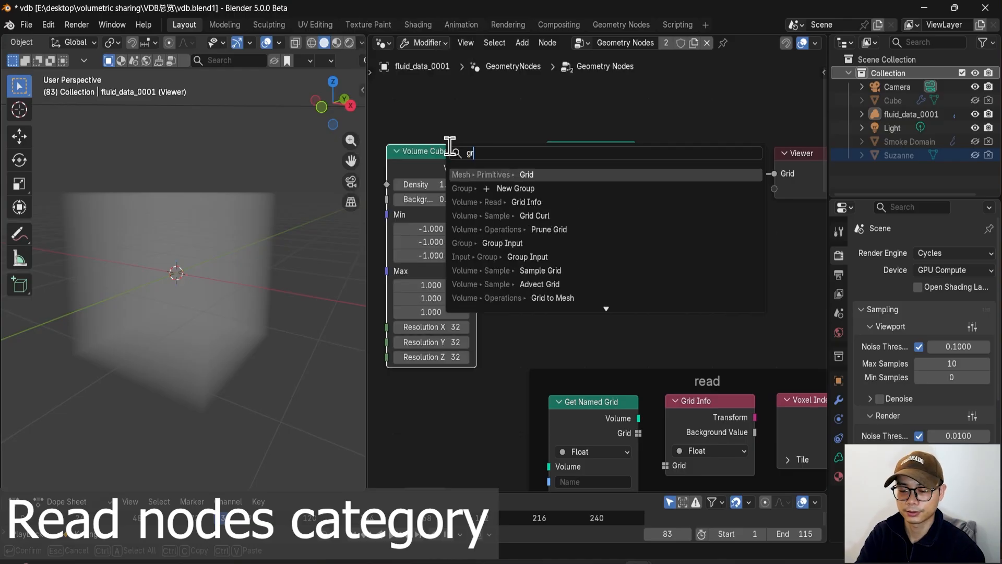
pyautogui.write('oup inpu')
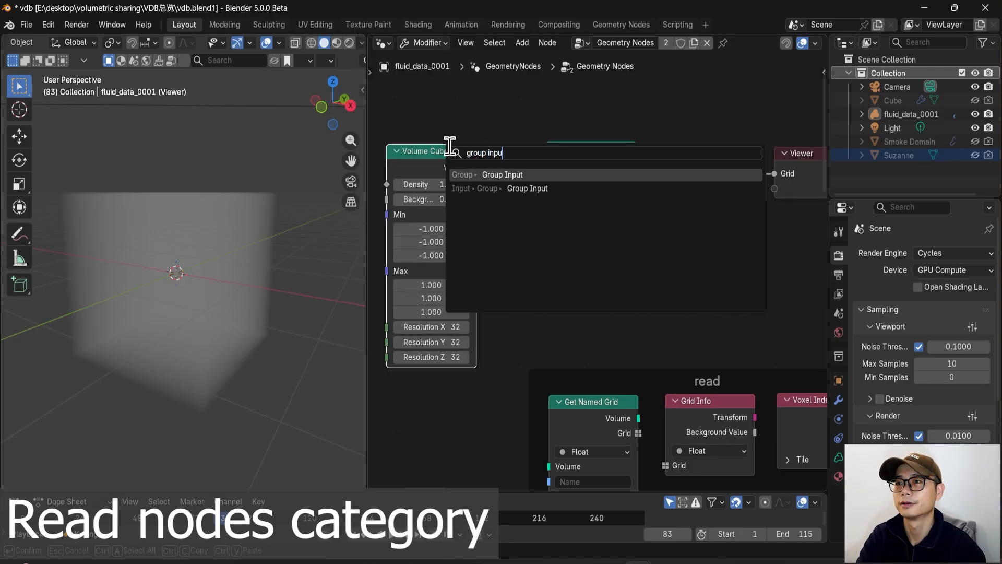
pyautogui.press('Return')
pyautogui.click(455, 156)
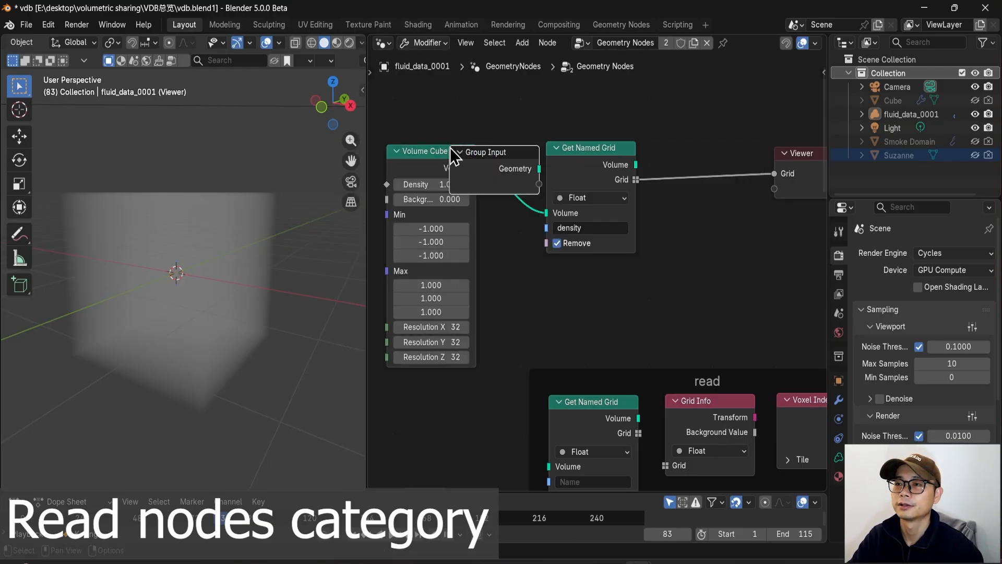
pyautogui.moveTo(422, 143); pyautogui.dragTo(375, 157)
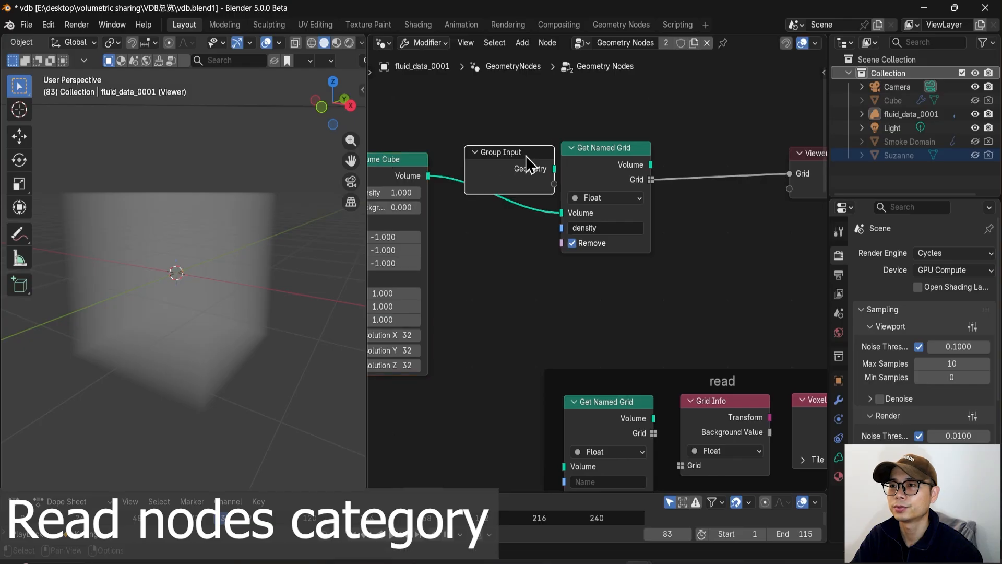
pyautogui.moveTo(525, 156); pyautogui.dragTo(498, 155)
# - Cut the Volume Cube link to Get Named Grid and preview the Group Input Geometry directly in the Viewer
pyautogui.keyDown('ctrl'); pyautogui.moveTo(525, 238); pyautogui.dragTo(531, 180, button='right'); pyautogui.keyUp('ctrl')
pyautogui.keyDown('ctrl'); pyautogui.keyDown('shift'); pyautogui.click(493, 164); pyautogui.keyUp('shift'); pyautogui.keyUp('ctrl')
pyautogui.moveTo(603, 113); pyautogui.dragTo(776, 148)
pyautogui.keyDown('ctrl'); pyautogui.moveTo(689, 175); pyautogui.dragTo(686, 105, button='right'); pyautogui.keyUp('ctrl')
pyautogui.keyDown('ctrl'); pyautogui.keyDown('shift'); pyautogui.click(492, 173); pyautogui.keyUp('shift'); pyautogui.keyUp('ctrl')
pyautogui.moveTo(757, 145); pyautogui.dragTo(786, 175)
pyautogui.scroll(-6, 228, 224)
pyautogui.keyDown('shift'); pyautogui.moveTo(249, 184); pyautogui.dragTo(158, 267, button='middle'); pyautogui.keyUp('shift')
pyautogui.scroll(4, 261, 230)
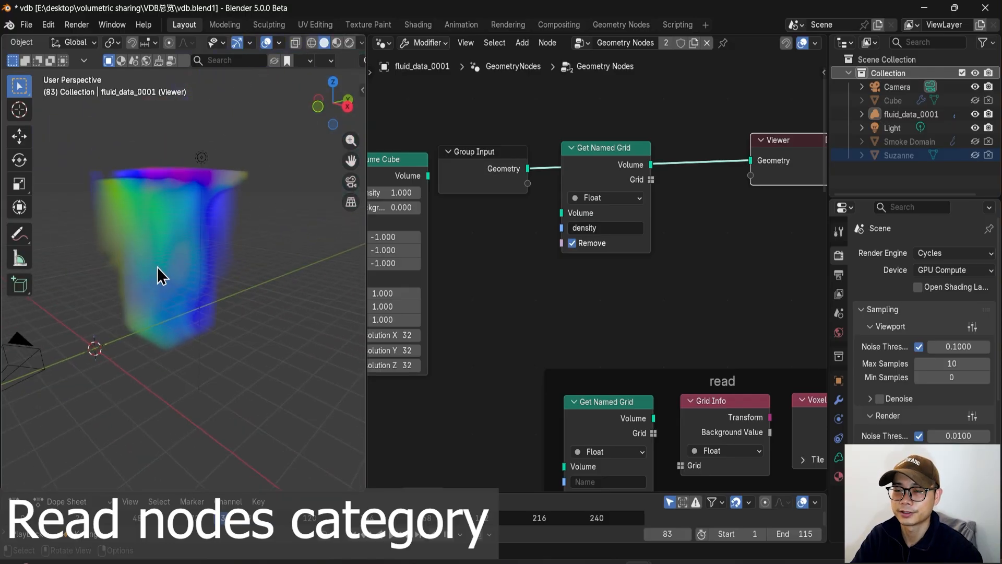
# - Play the imported volume's animation while orbiting around it, and stop at frame 48
pyautogui.press('space')
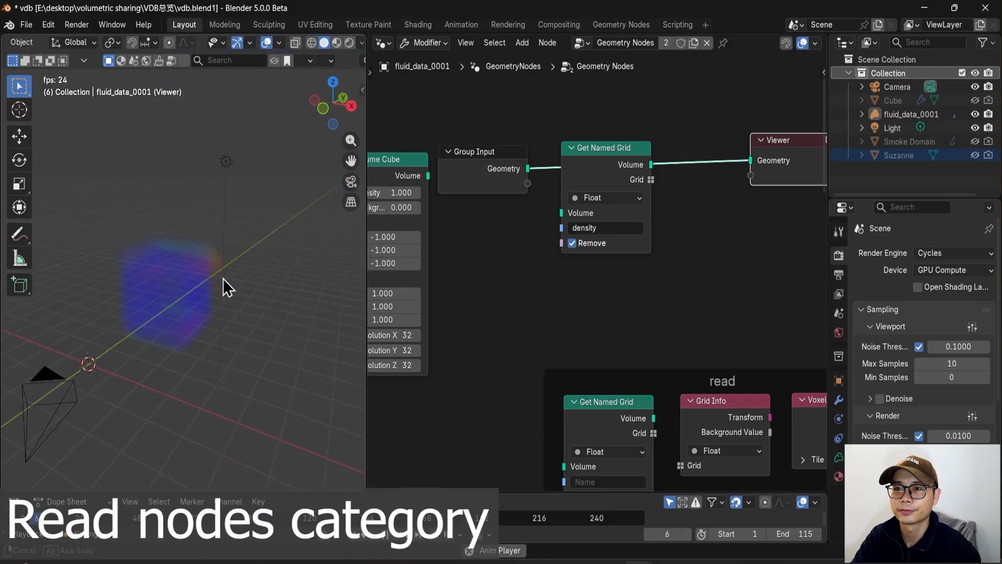
pyautogui.moveTo(224, 277); pyautogui.dragTo(254, 283, button='middle')
pyautogui.press('space')
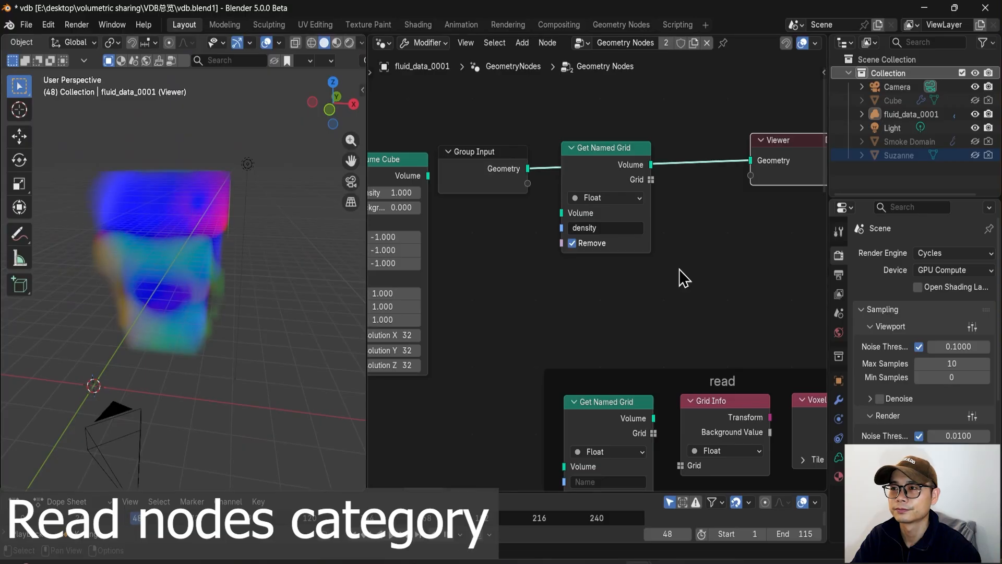
# - Connect the Group Input Geometry to Get Named Grid's Volume input and link its Grid output to the Viewer, replacing the direct geometry link
pyautogui.moveTo(531, 176); pyautogui.dragTo(563, 213)
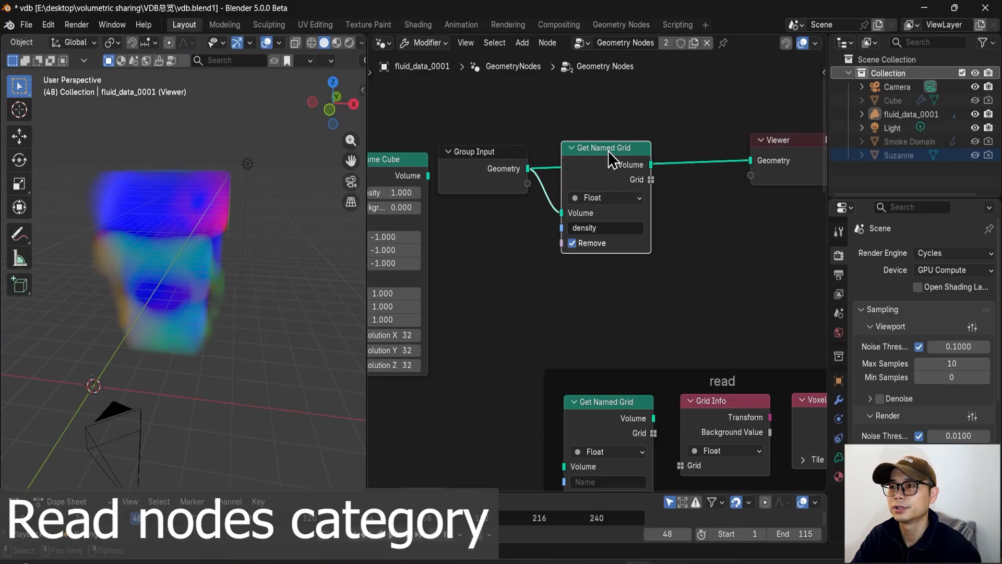
pyautogui.click(608, 151)
pyautogui.rightClick(668, 175)
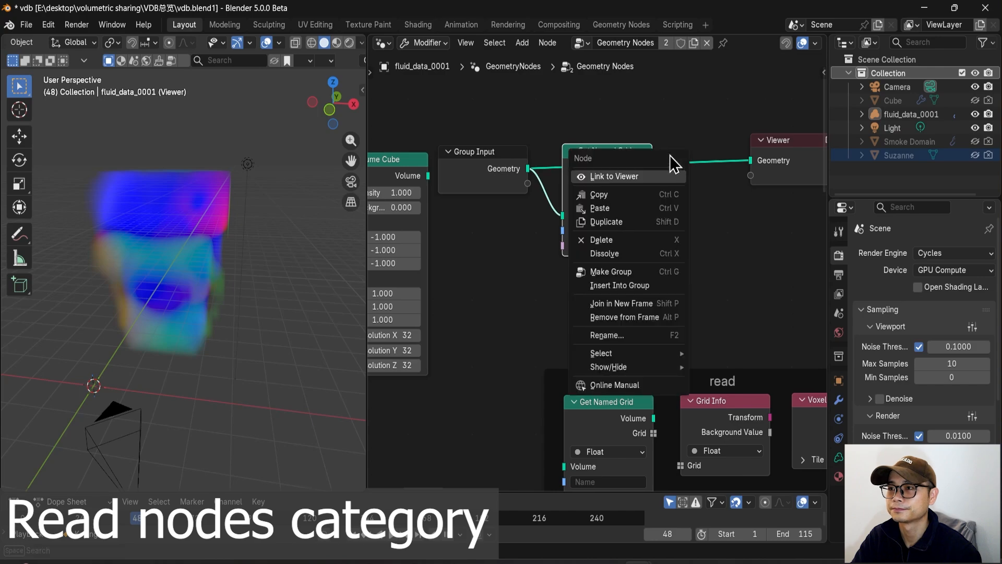
pyautogui.keyDown('ctrl'); pyautogui.moveTo(722, 96); pyautogui.dragTo(665, 185, button='right'); pyautogui.keyUp('ctrl')
pyautogui.moveTo(653, 182); pyautogui.dragTo(749, 162)
# - Set the grid name in Get Named Grid to velocity and inspect the previewed volume from another angle
pyautogui.scroll(2, 674, 189)
pyautogui.click(613, 214)
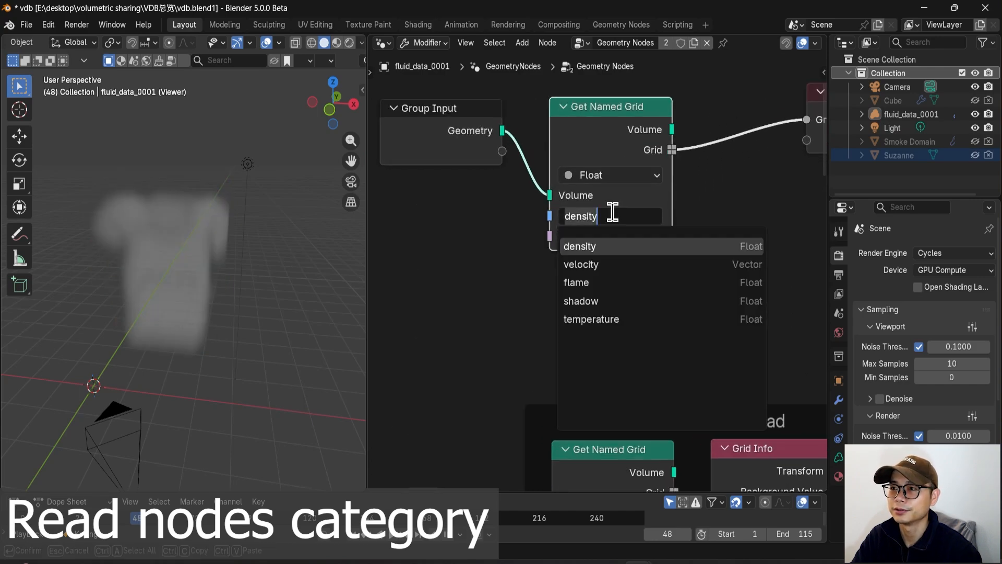
pyautogui.click(617, 264)
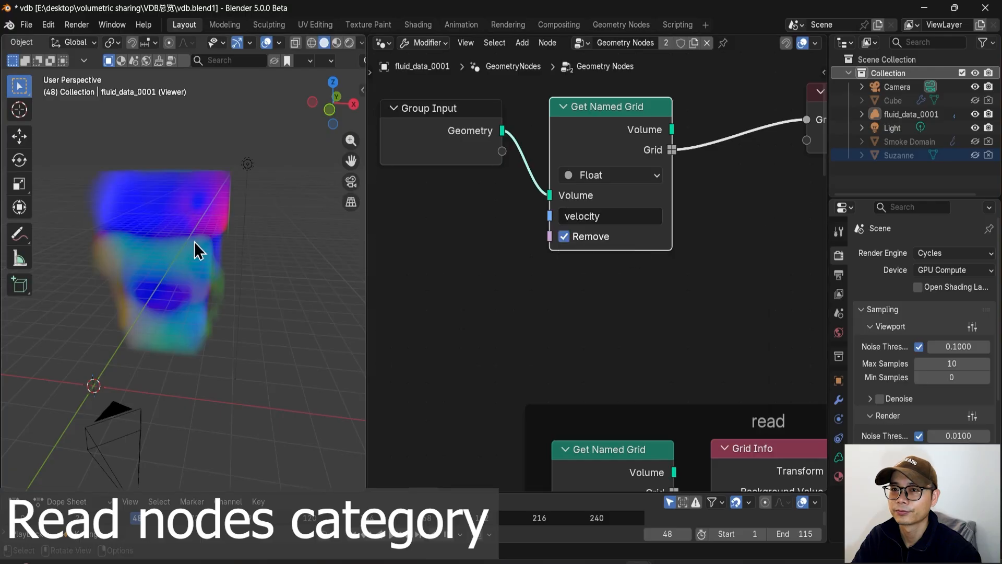
pyautogui.moveTo(194, 242); pyautogui.dragTo(159, 243, button='middle')
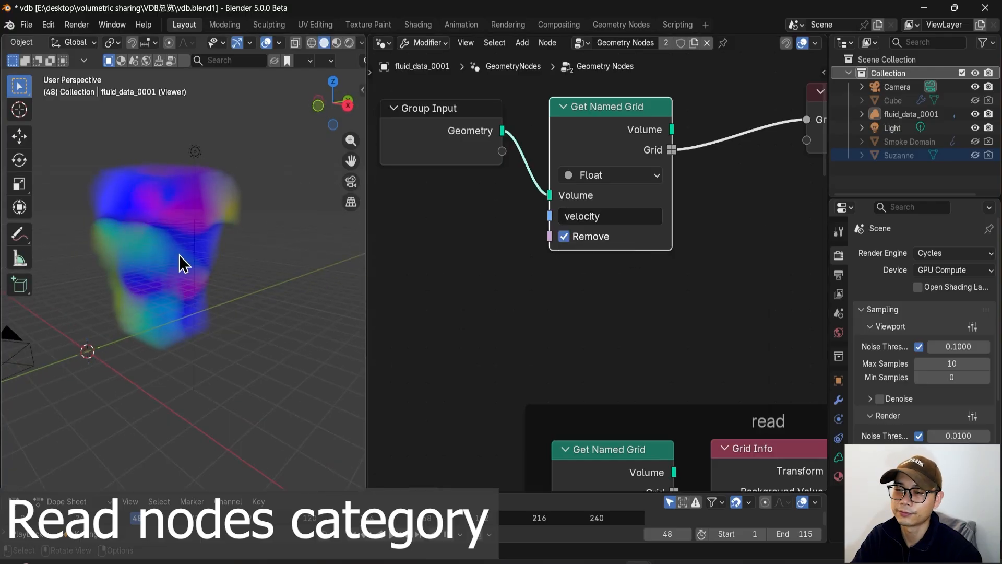
pyautogui.scroll(1, 179, 263)
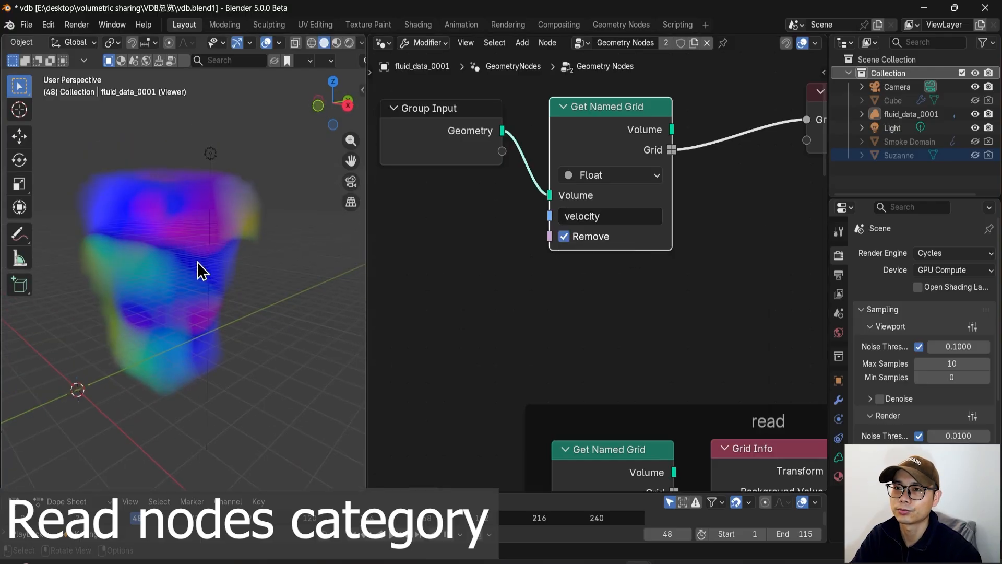
pyautogui.moveTo(205, 247)
pyautogui.mouseDown(button='middle')
pyautogui.moveTo(230, 243)
pyautogui.moveTo(217, 243)
pyautogui.mouseUp(button='middle')
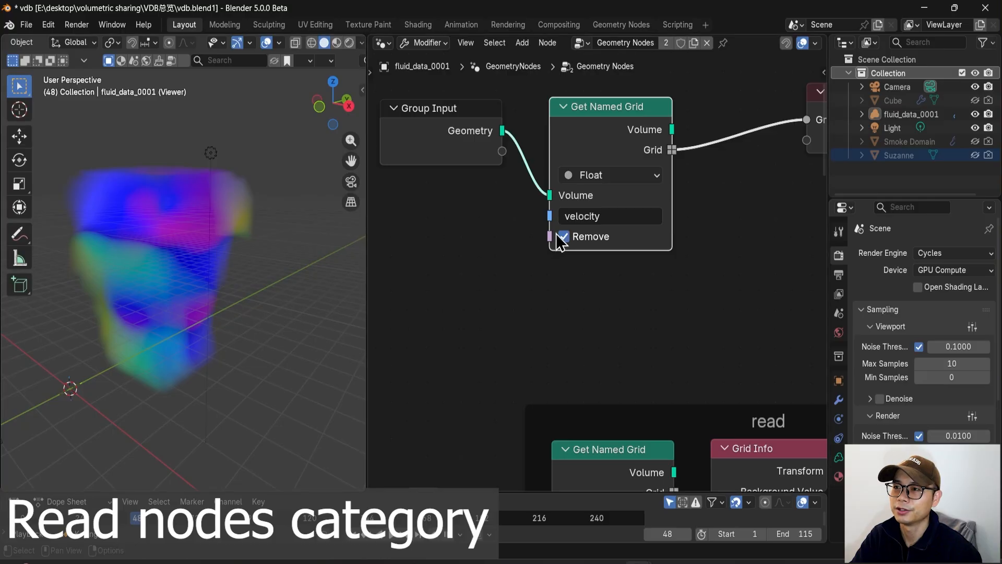
# - Preview the flame and shadow grids through Get Named Grid, and finally select the temperature grid
pyautogui.click(603, 215)
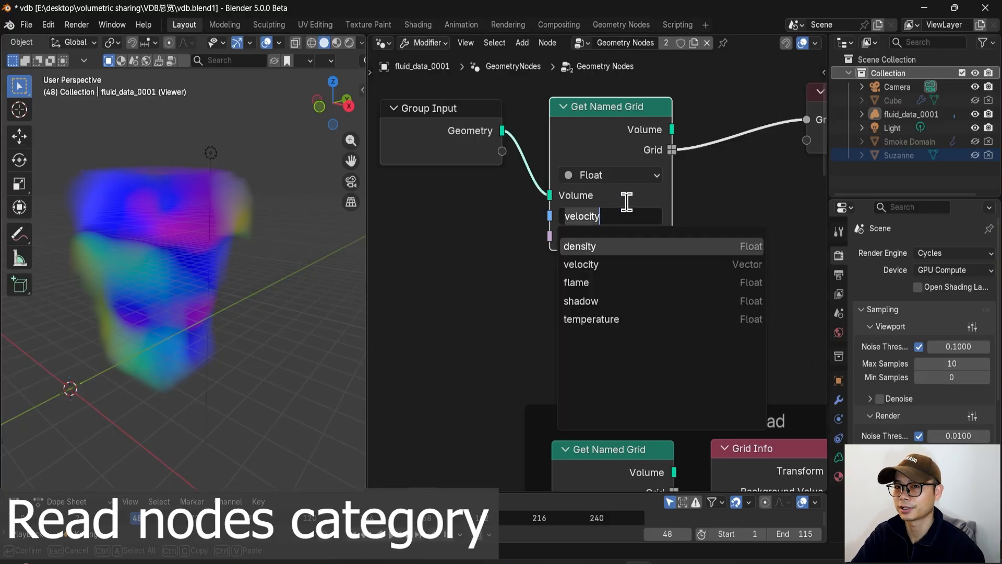
pyautogui.click(602, 282)
pyautogui.click(617, 216)
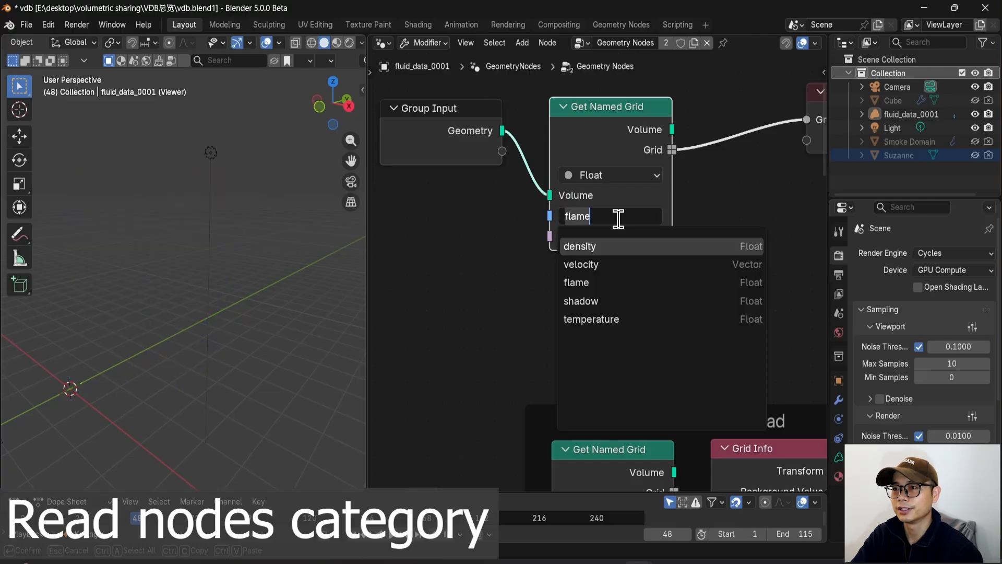
pyautogui.click(618, 302)
pyautogui.click(633, 215)
pyautogui.click(634, 319)
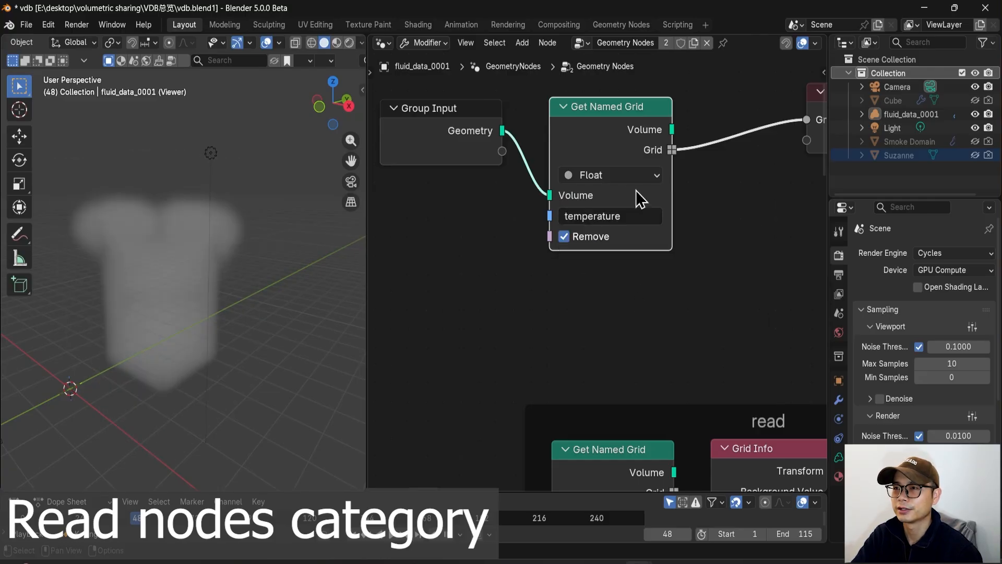
pyautogui.moveTo(213, 247); pyautogui.dragTo(174, 253, button='middle')
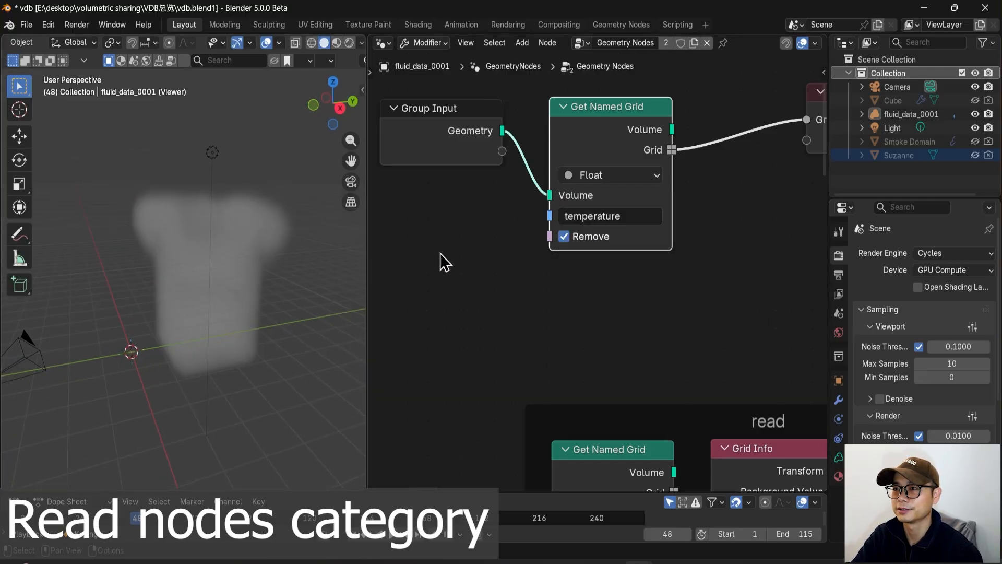
# - Review the grid name suggestions and data type options of the Get Named Grid node
pyautogui.moveTo(572, 230); pyautogui.dragTo(452, 261, button='middle')
pyautogui.moveTo(530, 246); pyautogui.dragTo(560, 228, button='middle')
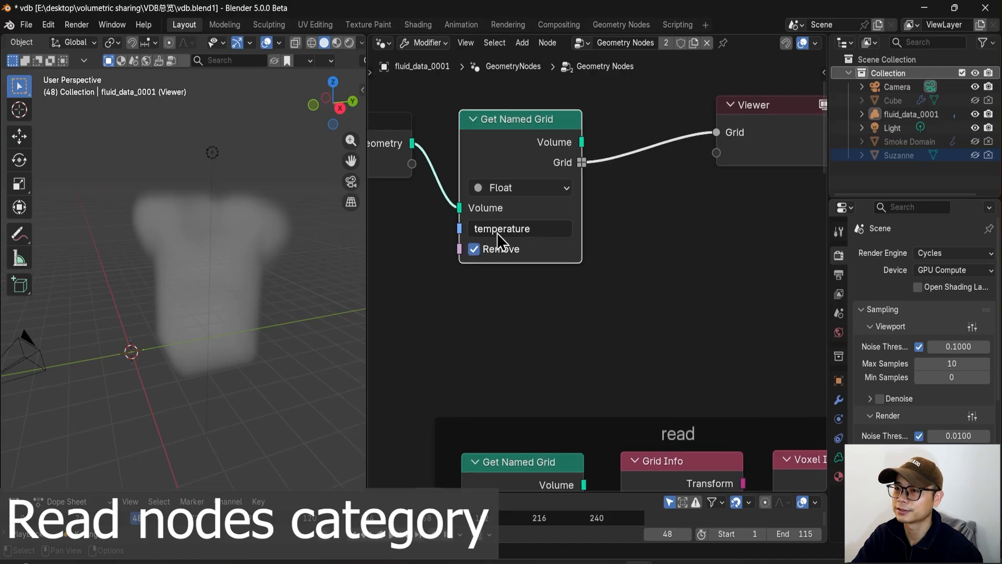
pyautogui.click(537, 227)
pyautogui.click(545, 213)
pyautogui.click(545, 230)
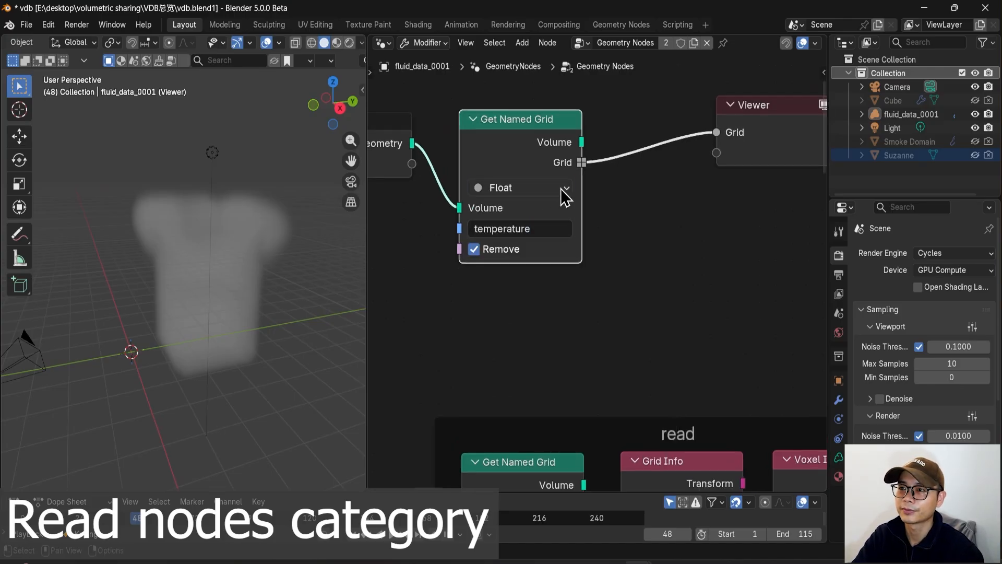
pyautogui.click(561, 189)
pyautogui.scroll(-1, 565, 261)
pyautogui.moveTo(579, 208); pyautogui.dragTo(532, 164, button='middle')
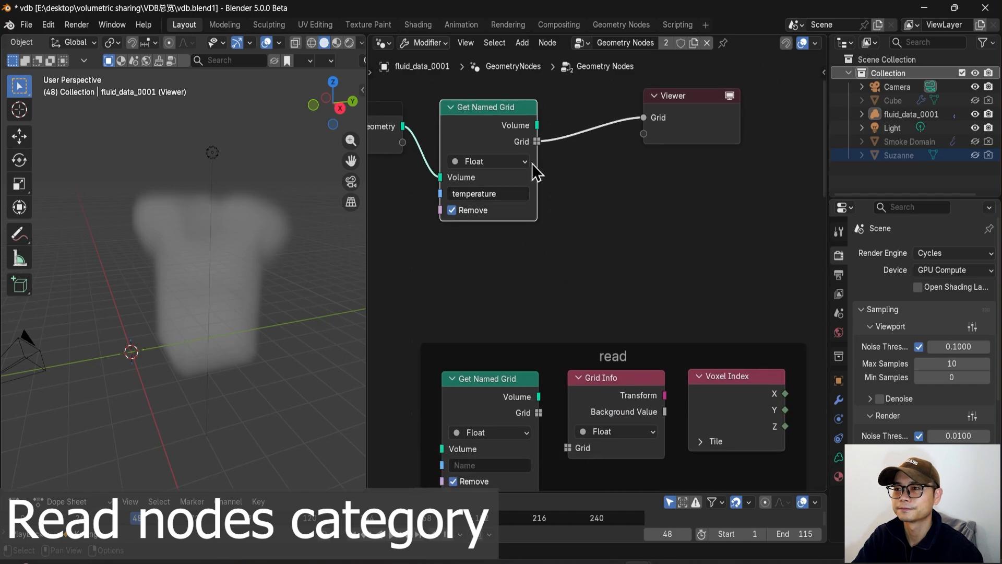
# - Move the Viewer node farther away from Get Named Grid to widen the gap between them
pyautogui.moveTo(693, 114); pyautogui.dragTo(728, 125)
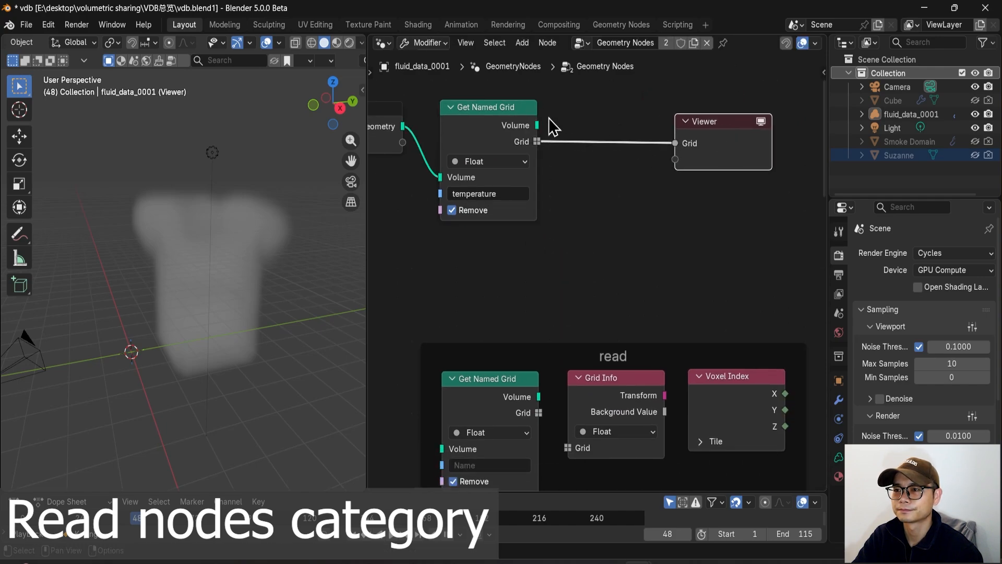
pyautogui.scroll(1, 584, 334)
pyautogui.moveTo(612, 373); pyautogui.dragTo(561, 397, button='middle')
pyautogui.moveTo(679, 140); pyautogui.dragTo(719, 142)
pyautogui.click(557, 450)
pyautogui.scroll(-1, 572, 437)
pyautogui.moveTo(710, 180); pyautogui.dragTo(761, 176)
# - Link the Grid output of the temperature Get Named Grid to Grid Info's Grid input, and inspect the volume
pyautogui.click(549, 412)
pyautogui.scroll(2, 591, 404)
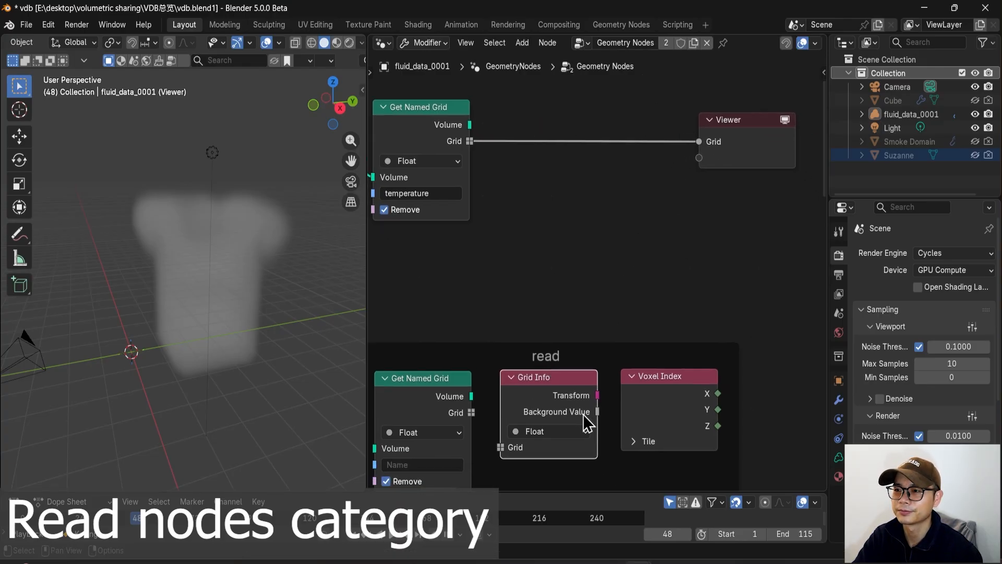
pyautogui.scroll(-1, 584, 399)
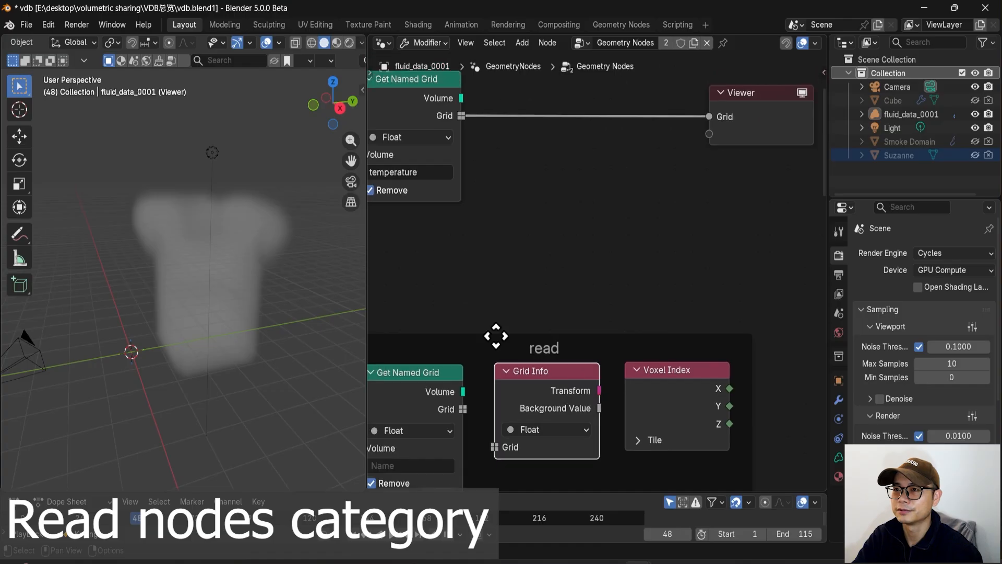
pyautogui.moveTo(461, 116); pyautogui.dragTo(501, 445)
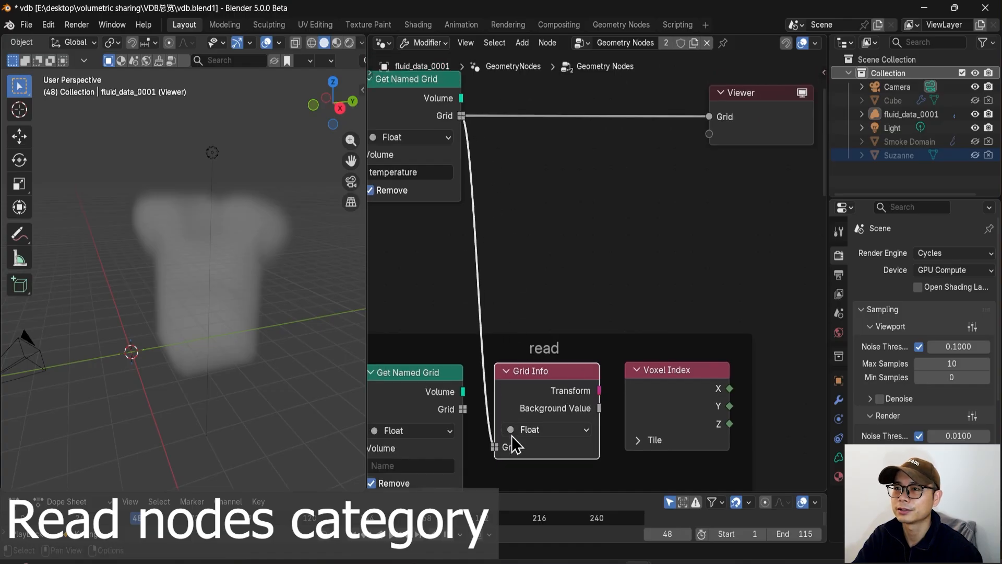
pyautogui.scroll(1, 551, 393)
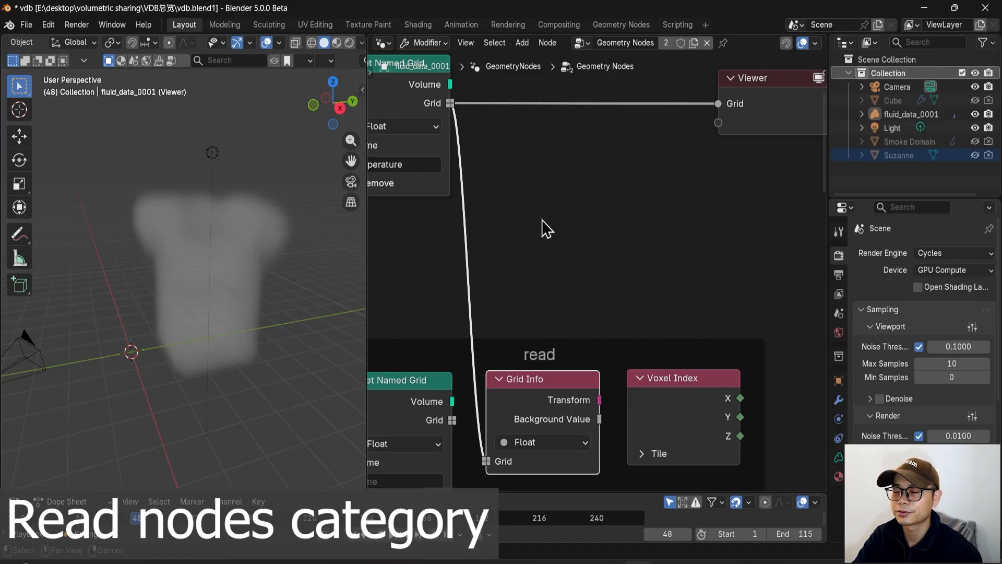
pyautogui.scroll(2, 625, 429)
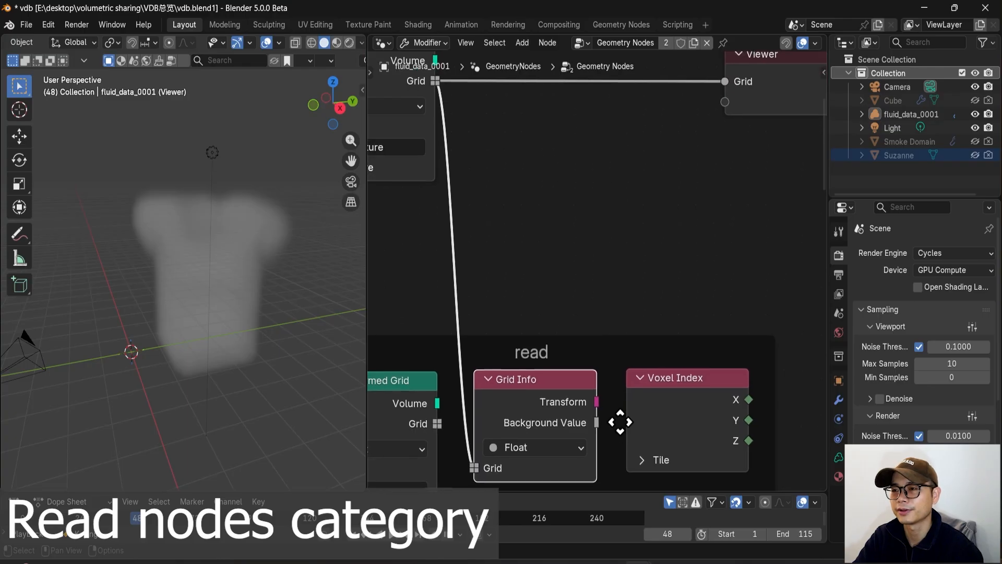
pyautogui.scroll(1, 608, 432)
pyautogui.moveTo(205, 312); pyautogui.dragTo(196, 363, button='middle')
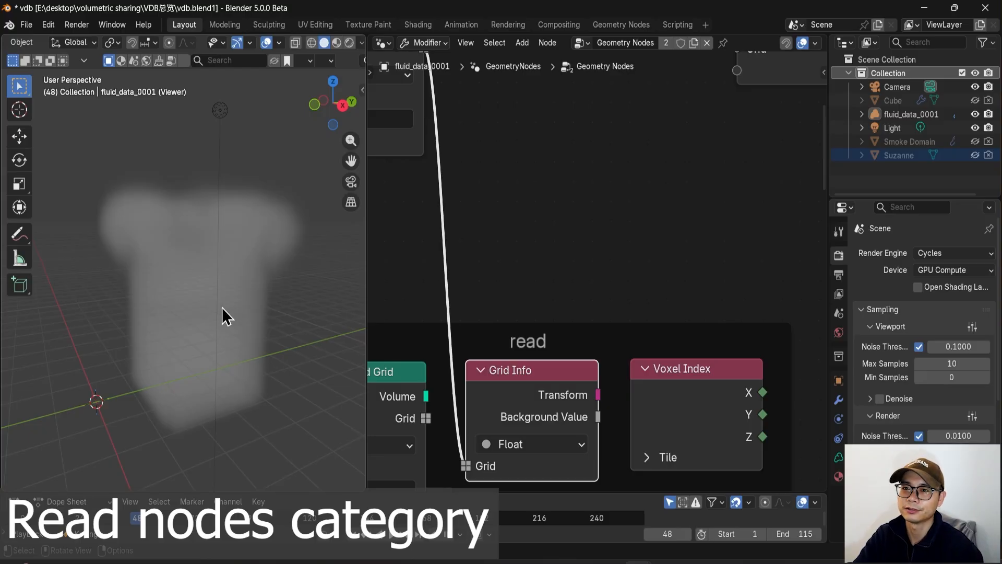
pyautogui.scroll(2, 152, 342)
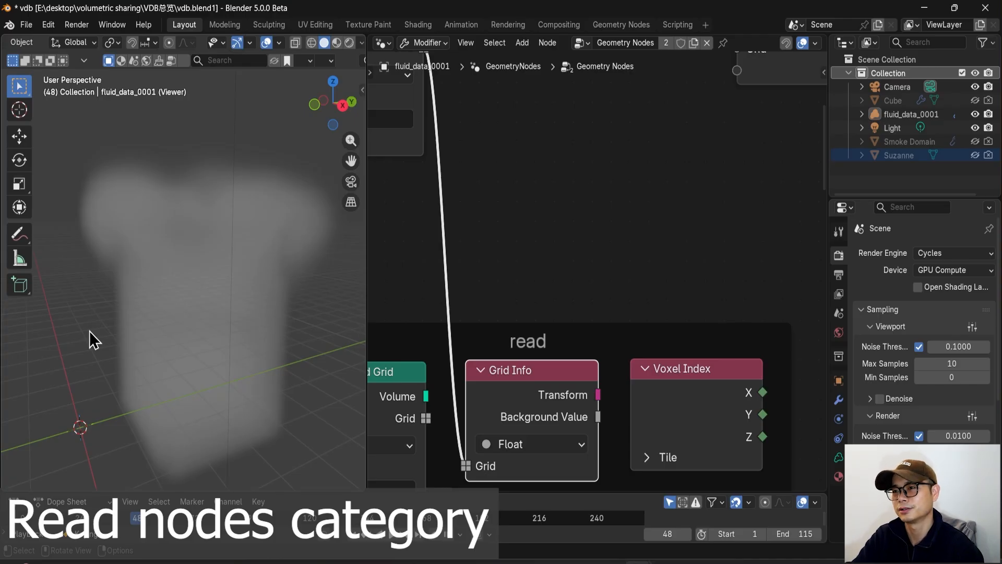
pyautogui.scroll(-1, 114, 308)
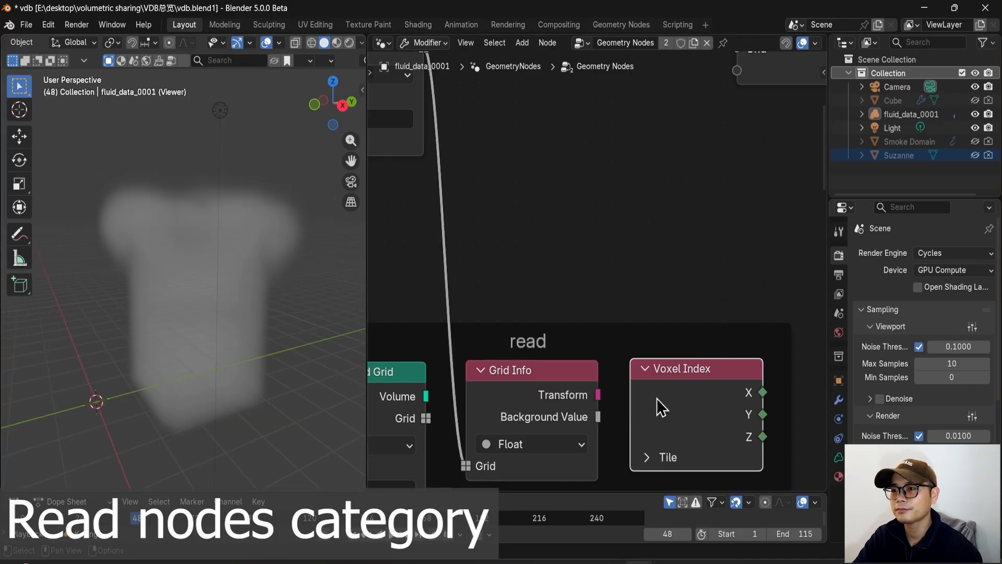
# - Add an Index node directly above Voxel Index to compare their outputs
pyautogui.scroll(-1, 673, 392)
pyautogui.moveTo(683, 384); pyautogui.dragTo(595, 400, button='middle')
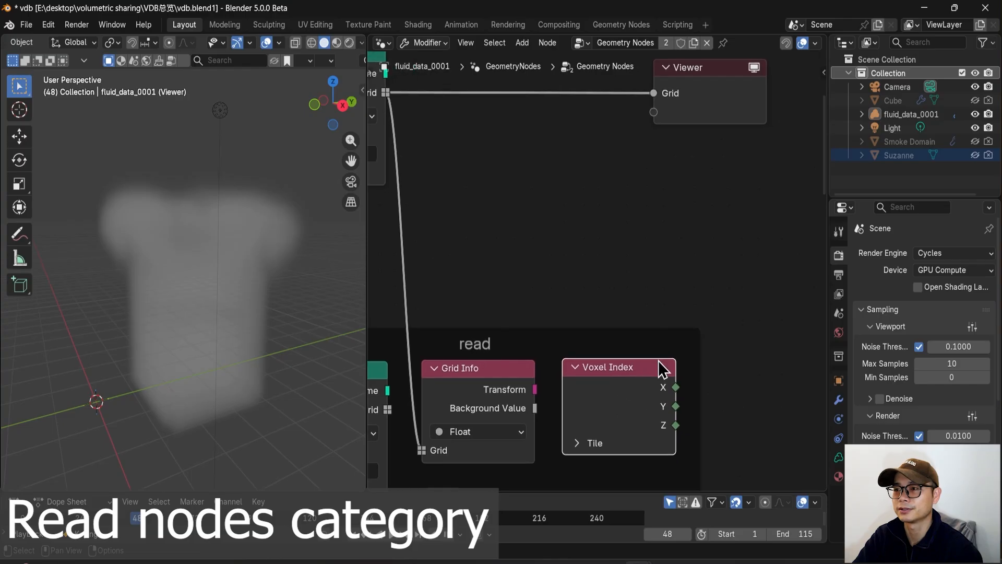
pyautogui.hotkey('shift', 'a')
pyautogui.moveTo(650, 243)
pyautogui.write('index')
pyautogui.press('Return')
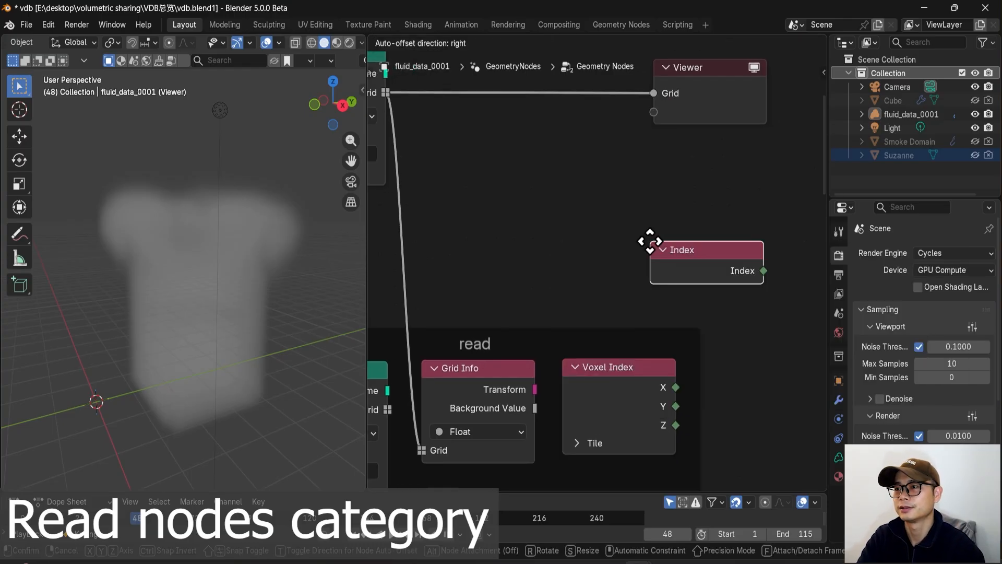
pyautogui.click(571, 254)
pyautogui.scroll(1, 598, 275)
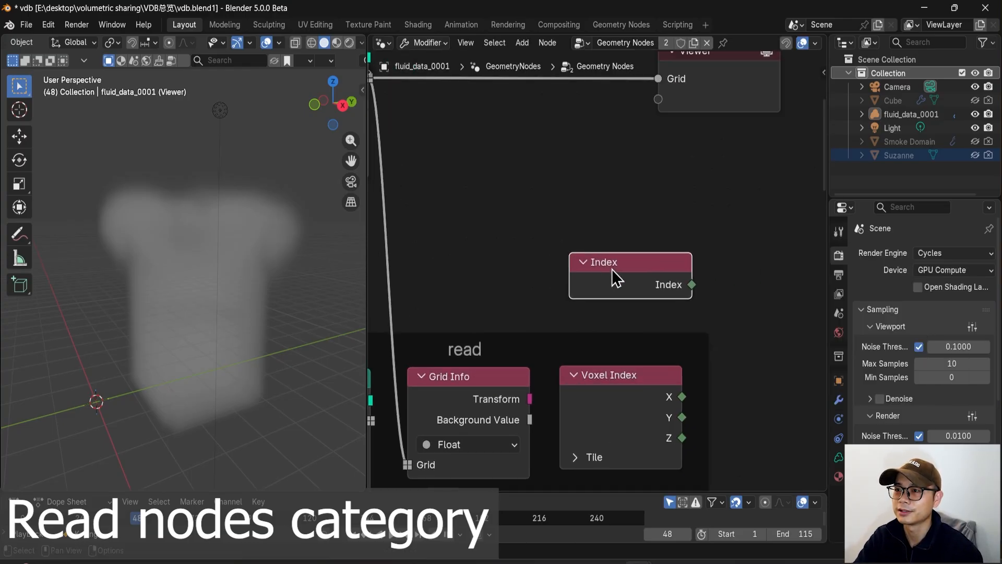
pyautogui.moveTo(609, 267); pyautogui.dragTo(600, 271)
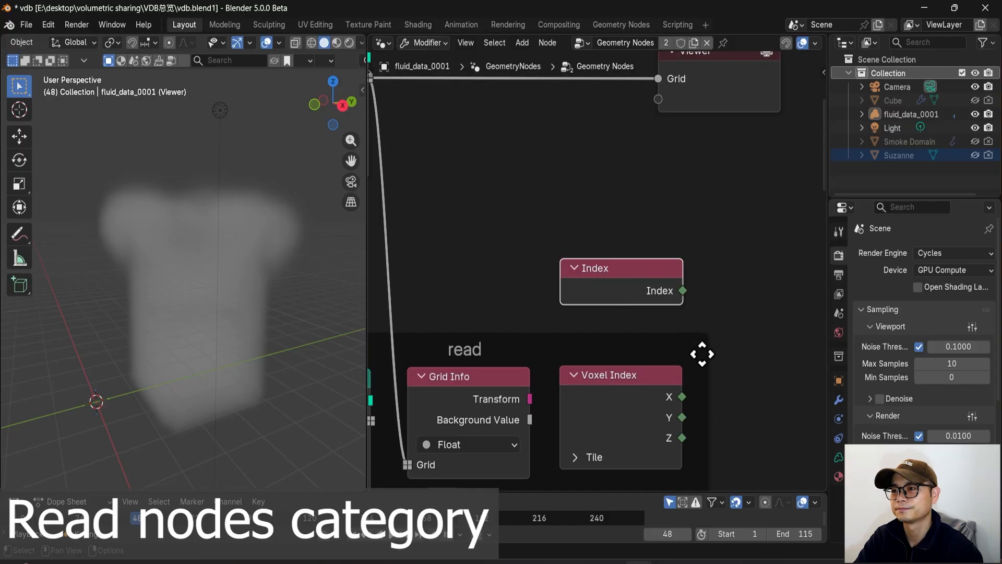
pyautogui.click(678, 425)
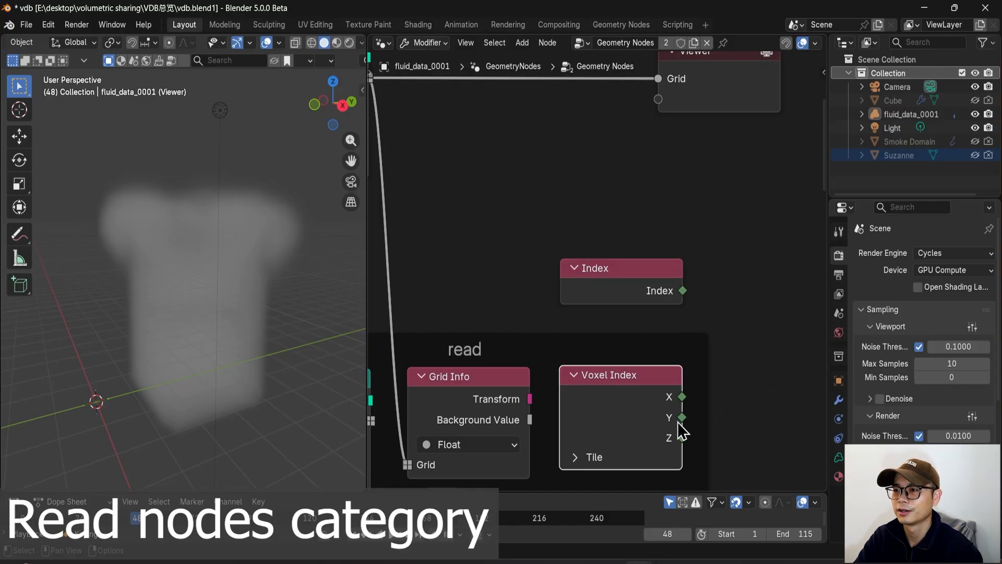
pyautogui.press('g')
pyautogui.click(698, 441)
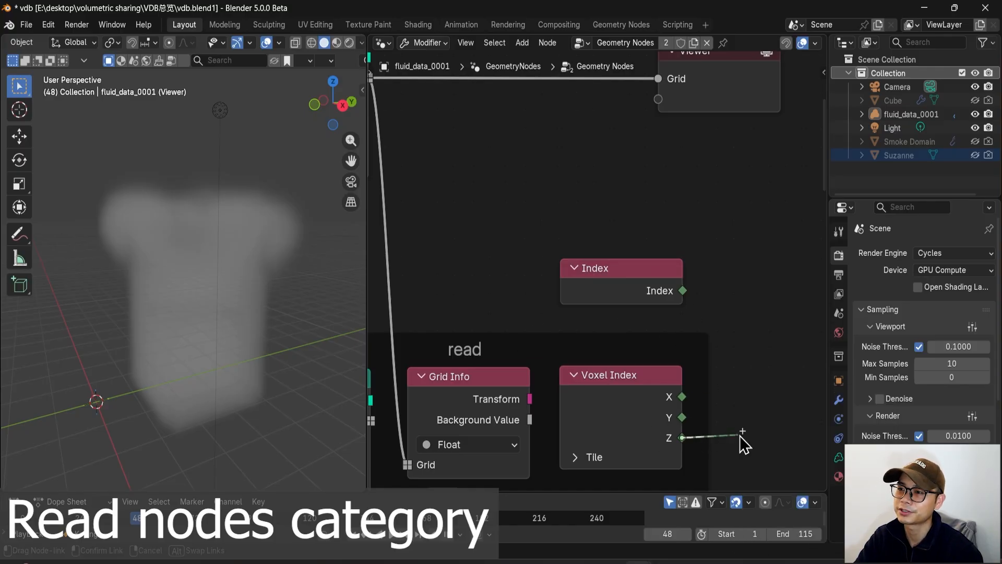
# - Delete the Index and Viewer nodes, and cut the link from Get Named Grid to Grid Info
pyautogui.scroll(-2, 615, 284)
pyautogui.click(682, 134)
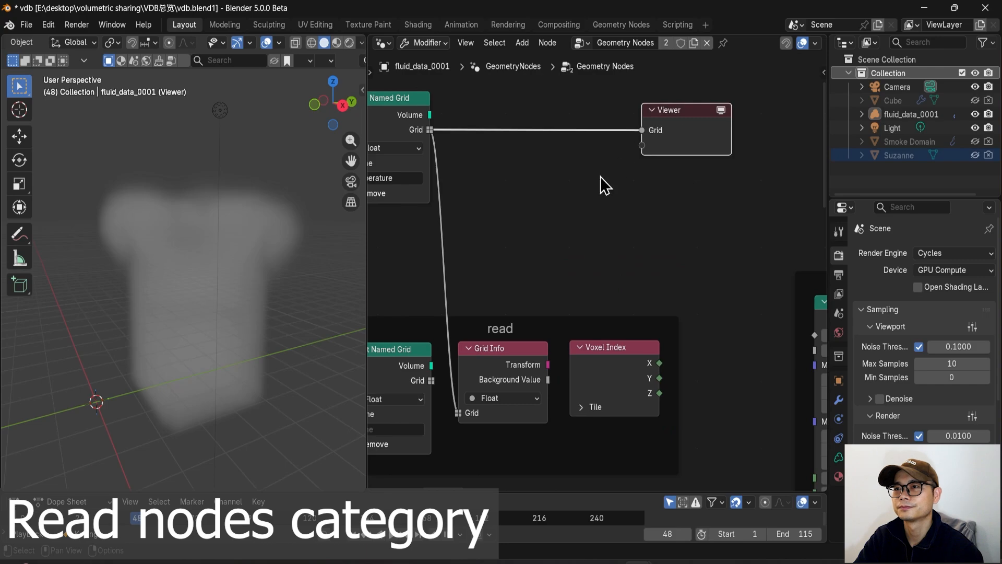
pyautogui.press('x')
pyautogui.scroll(-3, 549, 223)
pyautogui.keyDown('ctrl'); pyautogui.moveTo(463, 254); pyautogui.dragTo(558, 230, button='right'); pyautogui.keyUp('ctrl')
# - Examine the nodes in the sample frame, from Sample Grid and Sample Grid Index to Advect Grid
pyautogui.scroll(-1, 524, 371)
pyautogui.moveTo(537, 460); pyautogui.dragTo(505, 252, button='middle')
pyautogui.scroll(-4, 522, 328)
pyautogui.scroll(2, 546, 337)
pyautogui.scroll(1, 548, 342)
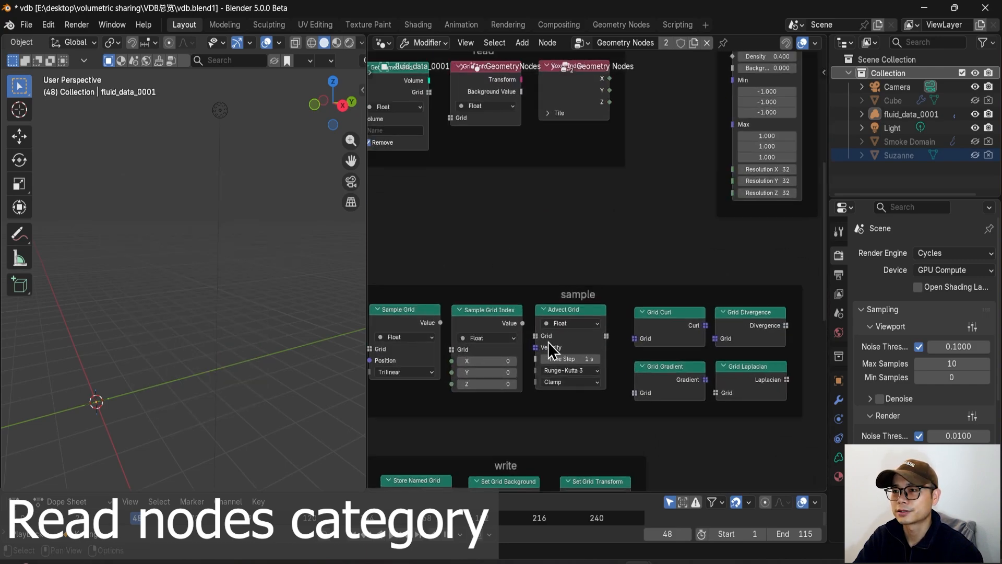
pyautogui.moveTo(548, 342); pyautogui.dragTo(574, 326, button='middle')
pyautogui.scroll(1, 553, 331)
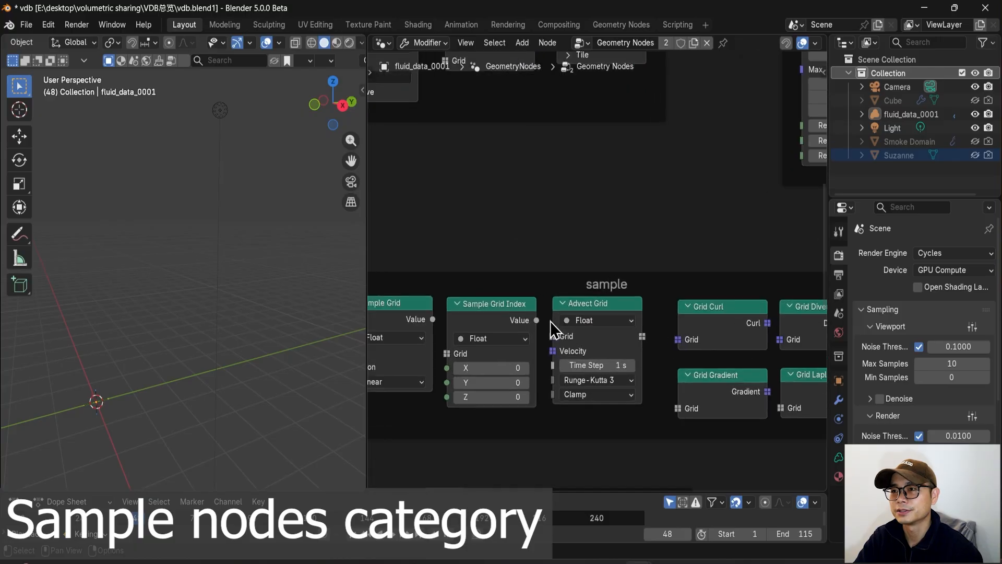
pyautogui.scroll(-2, 479, 324)
pyautogui.scroll(2, 508, 321)
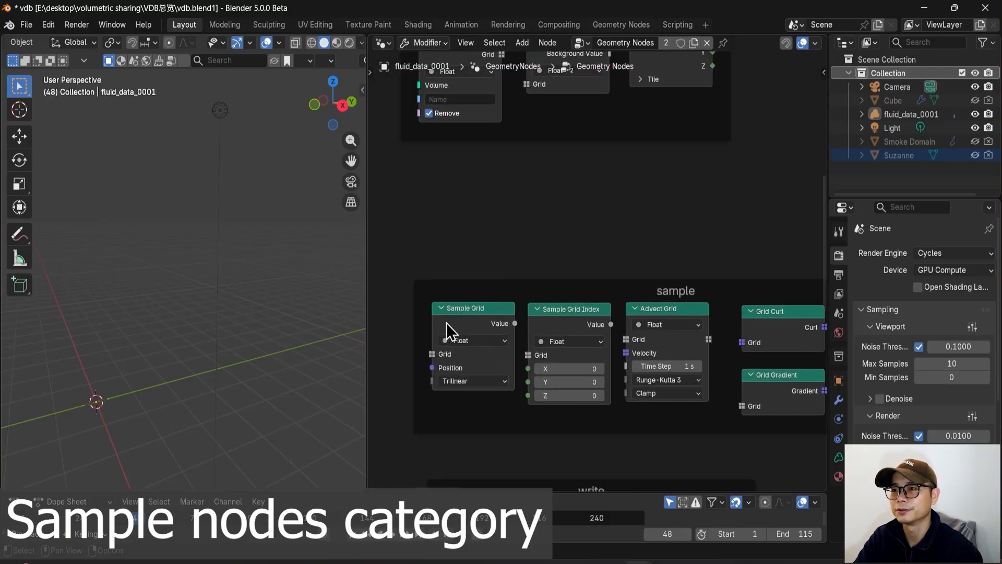
pyautogui.click(449, 321)
# - Add a Group Input node in the empty area beside the sample frame, ahead of Sample Grid
pyautogui.scroll(-2, 449, 321)
pyautogui.moveTo(501, 331); pyautogui.dragTo(609, 334, button='middle')
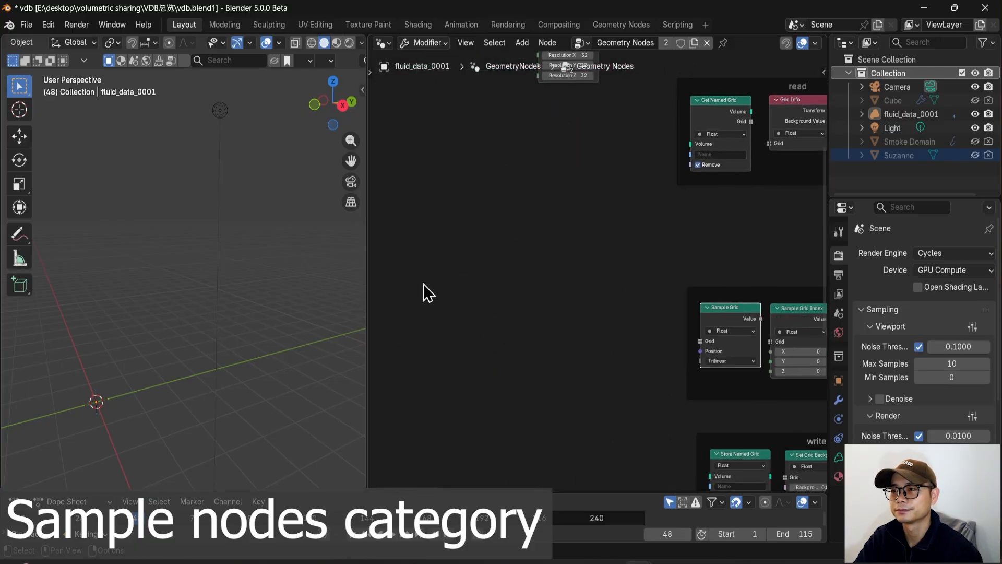
pyautogui.scroll(1, 424, 284)
pyautogui.hotkey('shift', 'a')
pyautogui.press('Escape')
pyautogui.hotkey('shift', 'a')
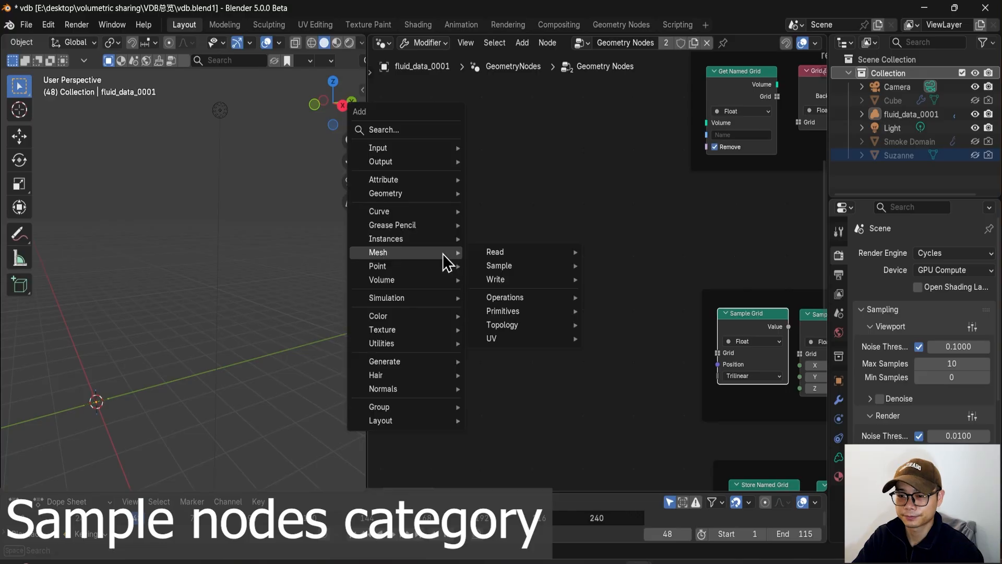
pyautogui.write('grou in')
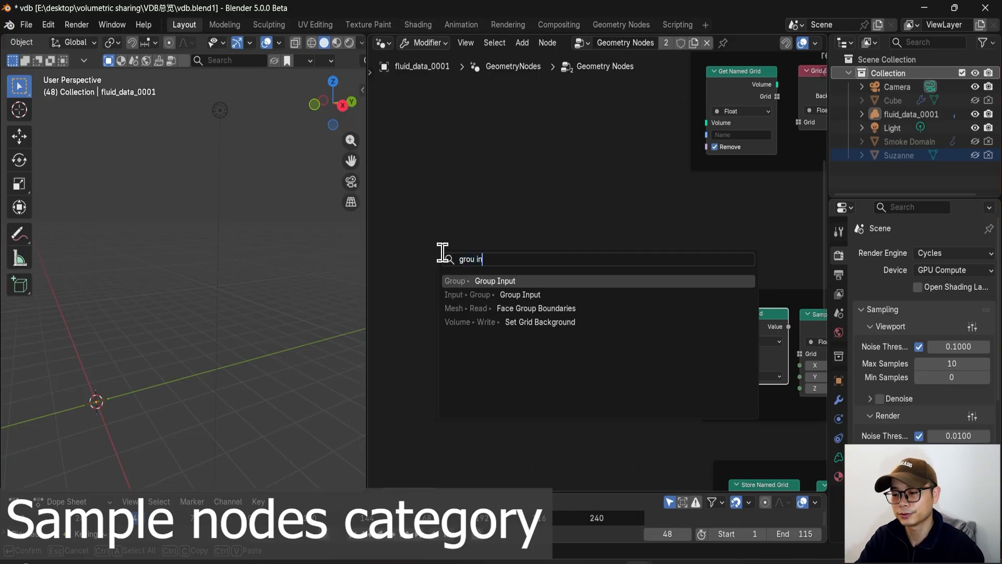
pyautogui.press('Return')
pyautogui.click(387, 285)
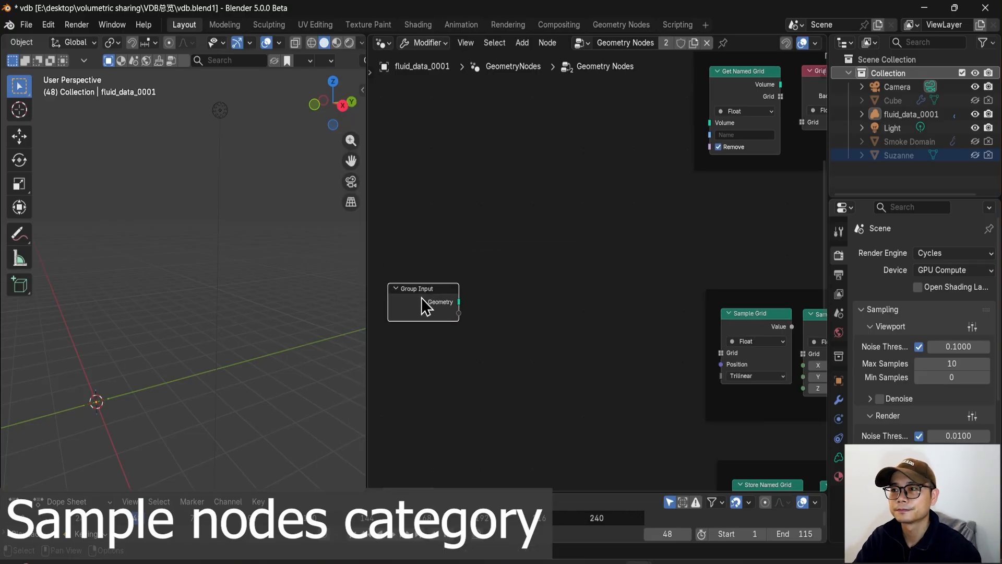
# - Add a Volume Cube node in the empty area below the Group Input node
pyautogui.scroll(1, 429, 308)
pyautogui.moveTo(386, 300); pyautogui.dragTo(382, 188)
pyautogui.hotkey('shift', 'a')
pyautogui.write('cub')
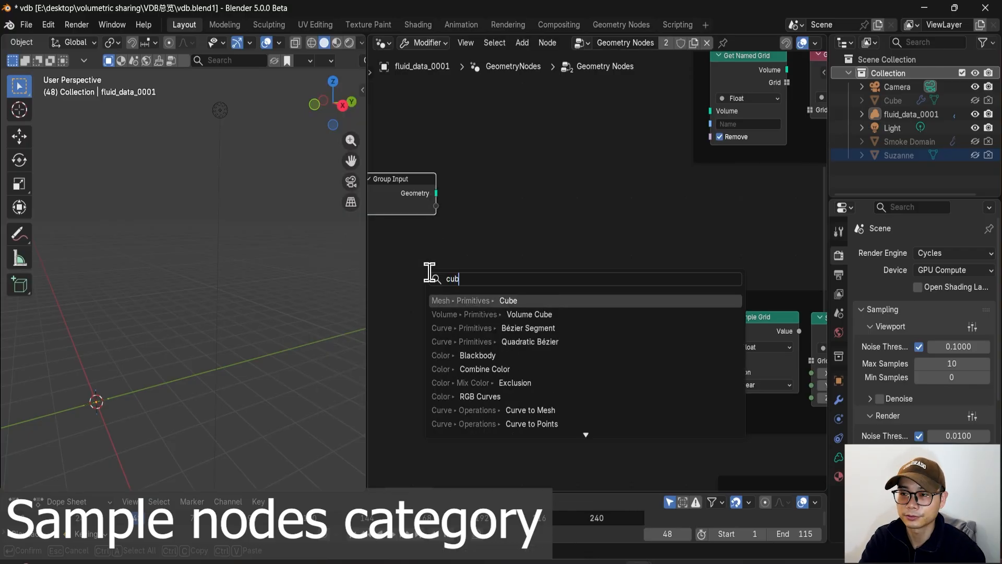
pyautogui.click(521, 314)
pyautogui.click(401, 294)
pyautogui.moveTo(462, 308); pyautogui.dragTo(454, 305)
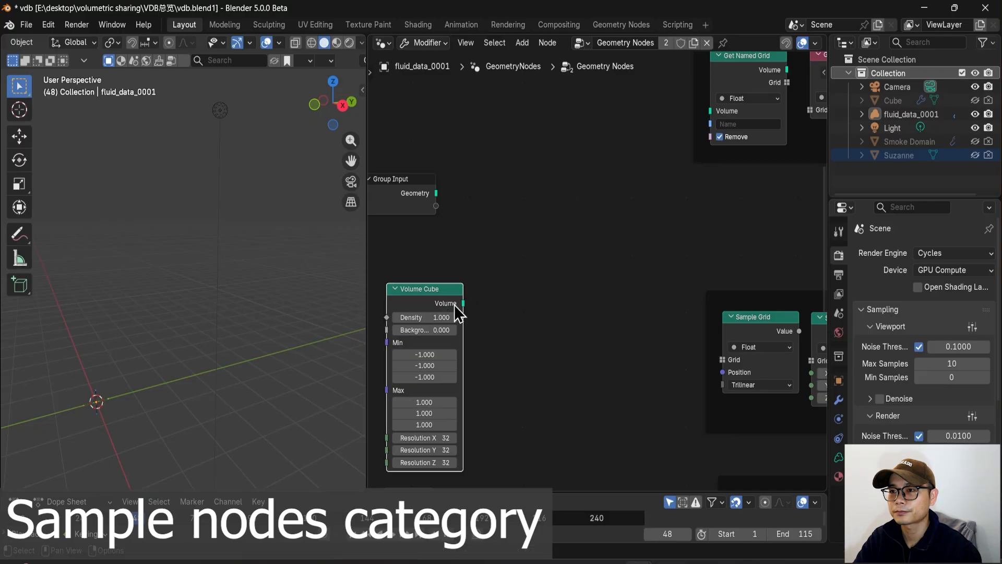
# - Add a Get Named Grid node beside Volume Cube and feed it the cube's Volume output
pyautogui.hotkey('shift', 'a')
pyautogui.write('getnam')
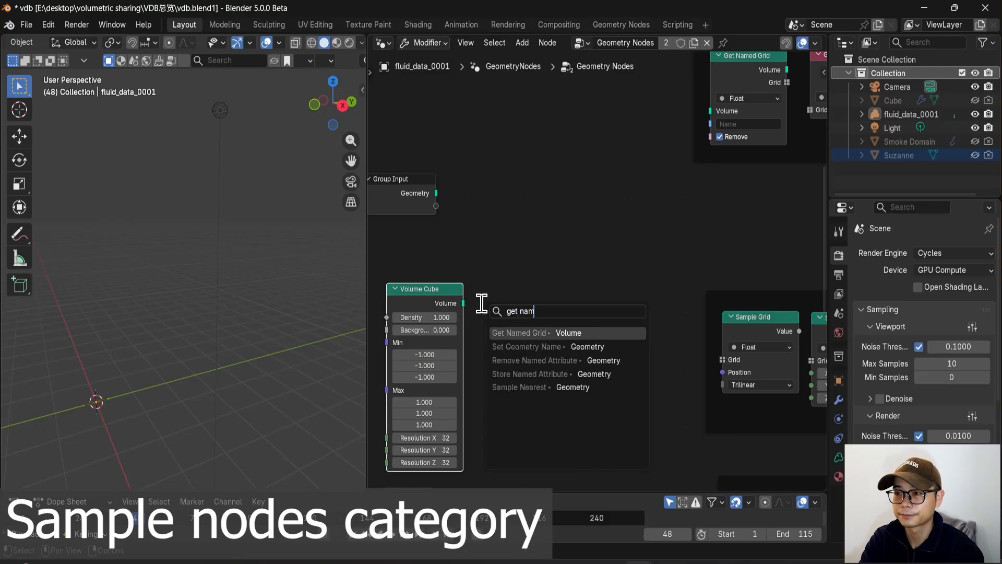
pyautogui.press('Return')
pyautogui.click(468, 298)
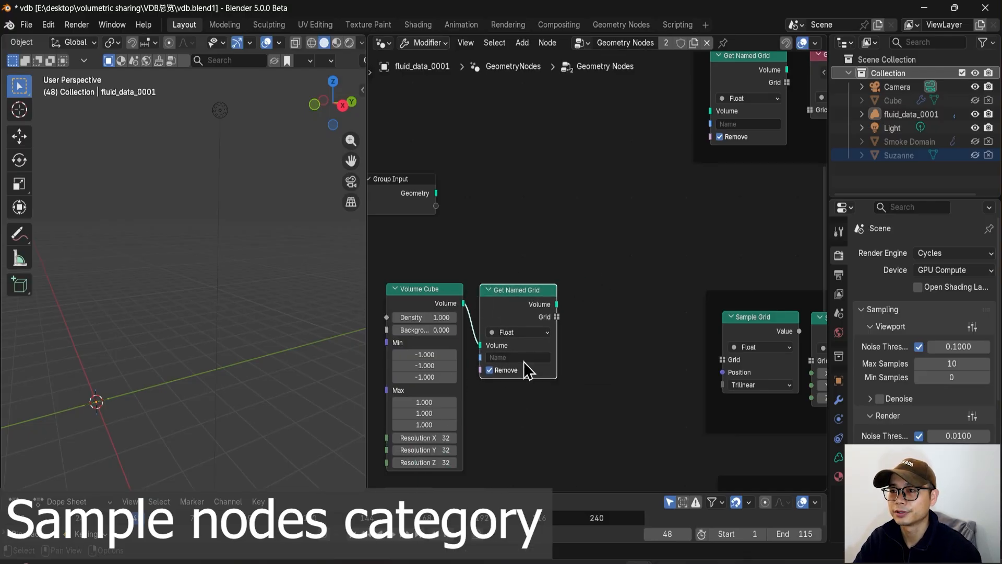
# - Add a Viewer beside Get Named Grid and connect the Grid output to it instead of Volume
pyautogui.keyDown('ctrl'); pyautogui.keyDown('shift'); pyautogui.click(525, 304); pyautogui.keyUp('shift'); pyautogui.keyUp('ctrl')
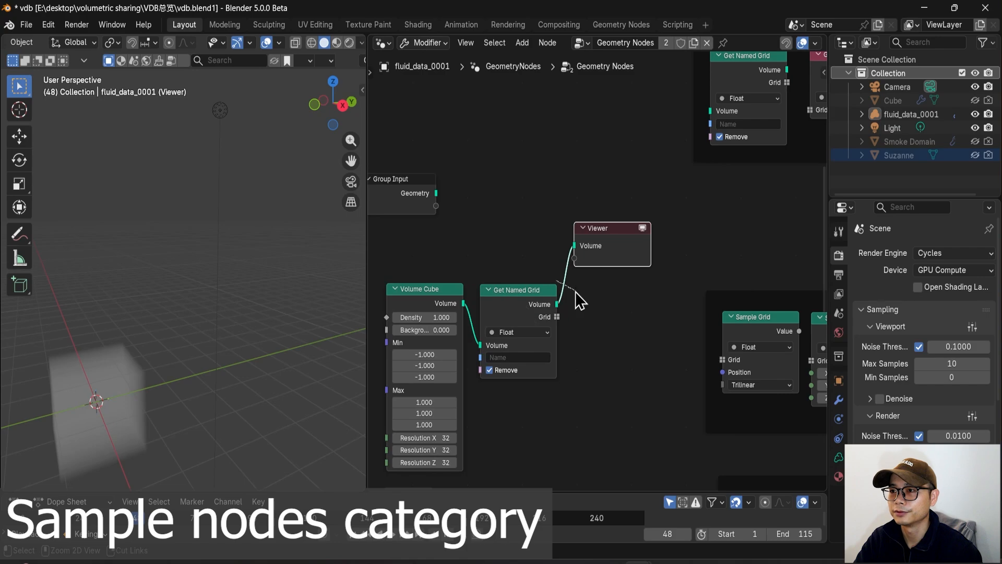
pyautogui.keyDown('ctrl'); pyautogui.moveTo(575, 291); pyautogui.dragTo(576, 294, button='right'); pyautogui.keyUp('ctrl')
pyautogui.moveTo(578, 260); pyautogui.dragTo(614, 256)
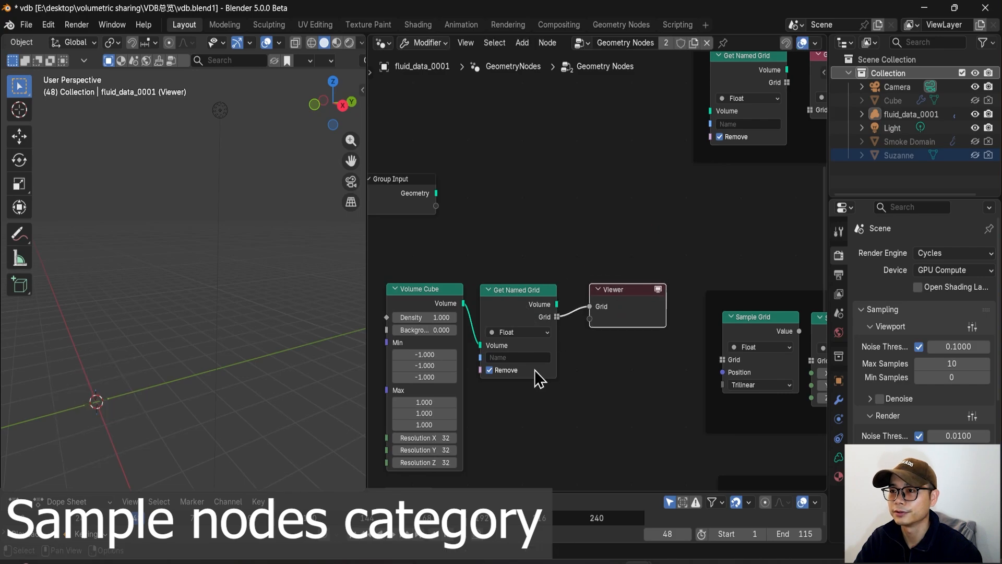
# - Set the grid name in the new Get Named Grid node to density
pyautogui.scroll(2, 535, 369)
pyautogui.click(527, 357)
pyautogui.click(512, 403)
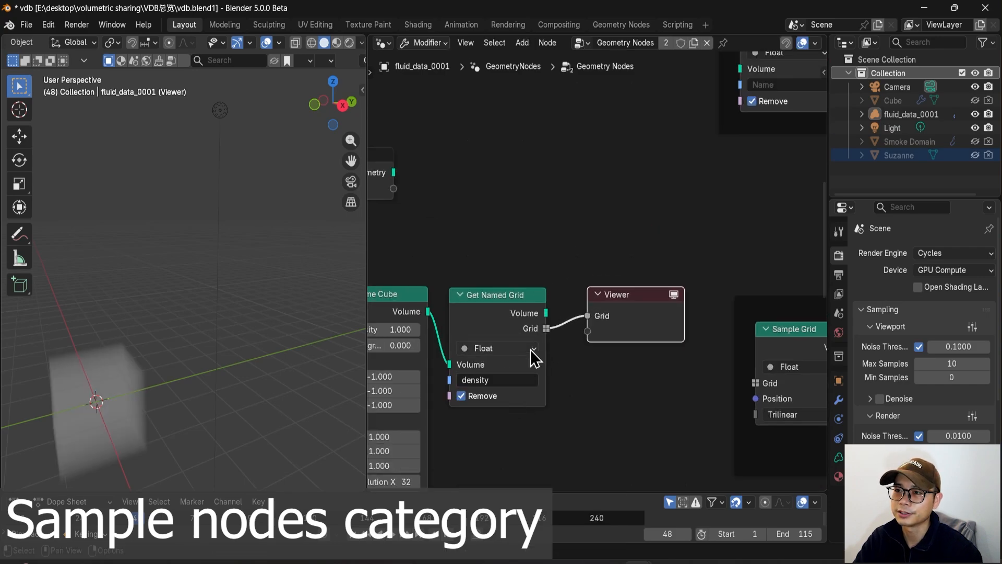
pyautogui.moveTo(608, 345)
pyautogui.mouseDown(button='middle')
pyautogui.moveTo(495, 331)
pyautogui.moveTo(623, 344)
pyautogui.mouseUp(button='middle')
pyautogui.scroll(-1, 522, 335)
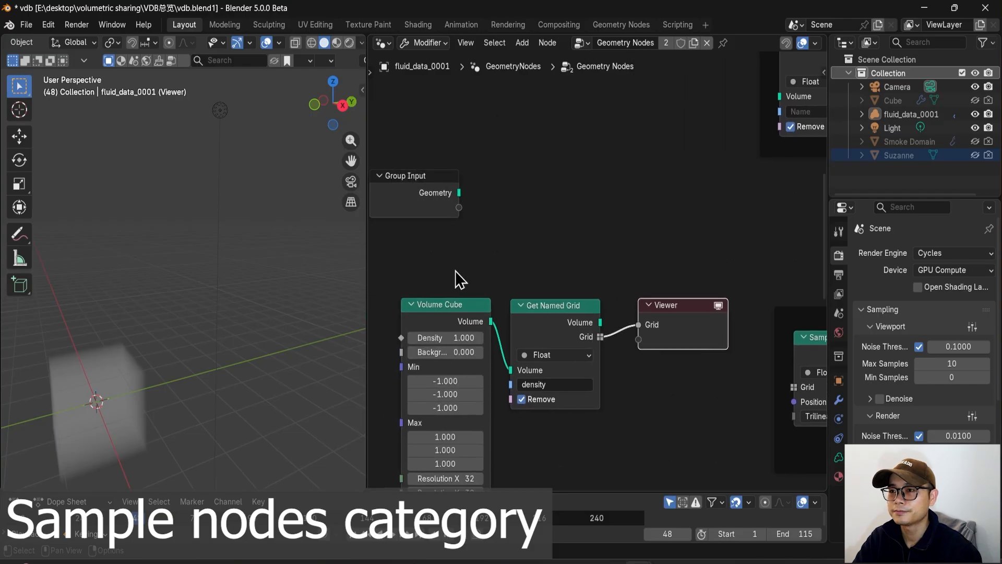
# - Move Volume Cube and Get Named Grid away from the Viewer to make room for another node
pyautogui.moveTo(455, 270); pyautogui.dragTo(445, 322)
pyautogui.scroll(3, 541, 343)
pyautogui.moveTo(484, 344); pyautogui.dragTo(527, 320, button='middle')
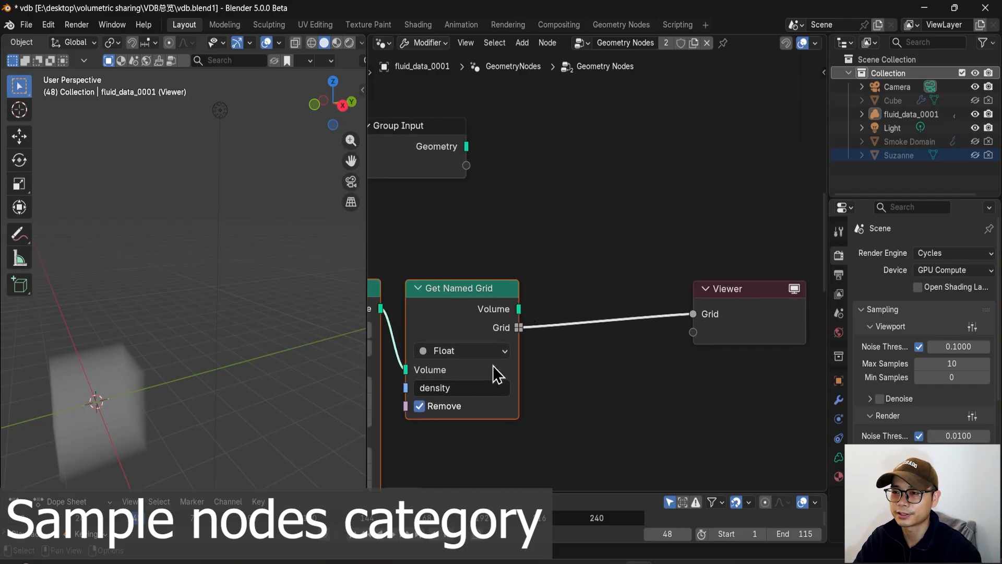
pyautogui.moveTo(537, 355); pyautogui.dragTo(515, 370, button='middle')
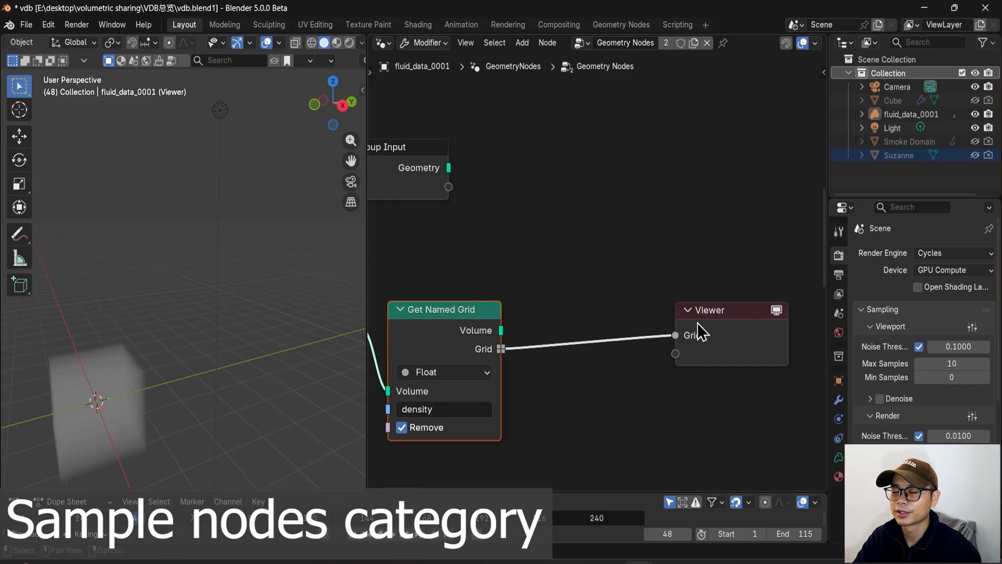
pyautogui.moveTo(652, 338); pyautogui.dragTo(651, 339, button='middle')
pyautogui.moveTo(651, 338); pyautogui.dragTo(625, 332)
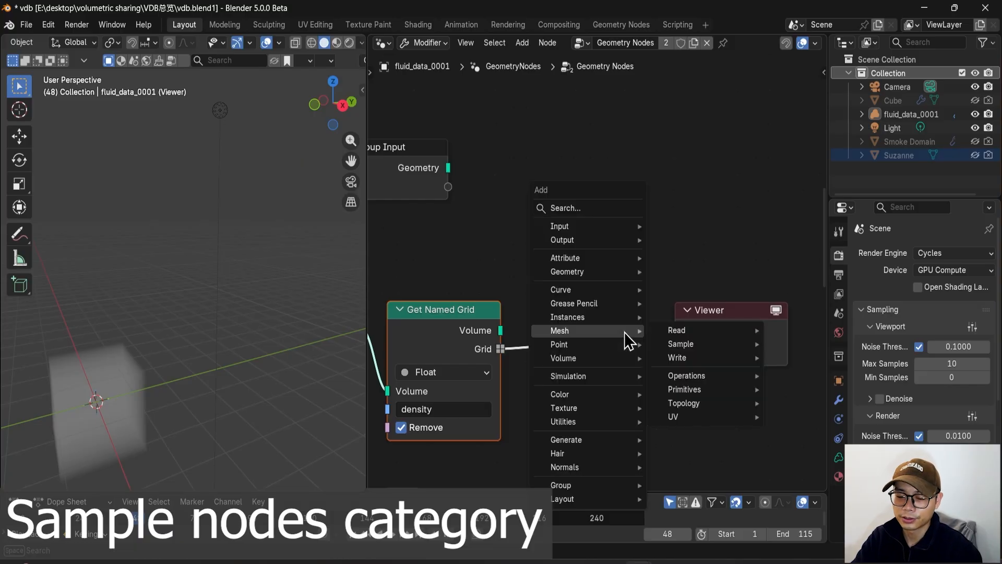
pyautogui.write('sanm')
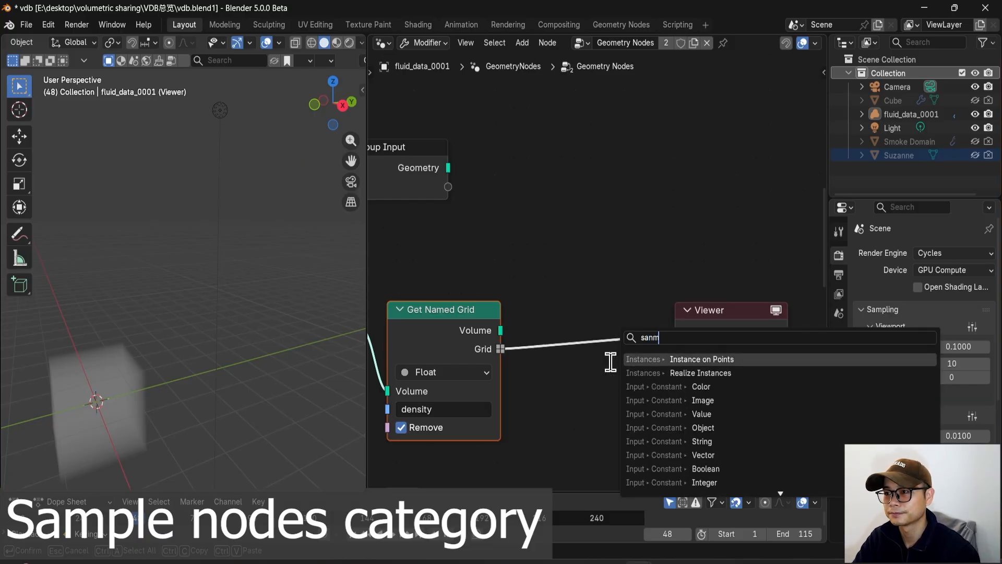
pyautogui.write('p')
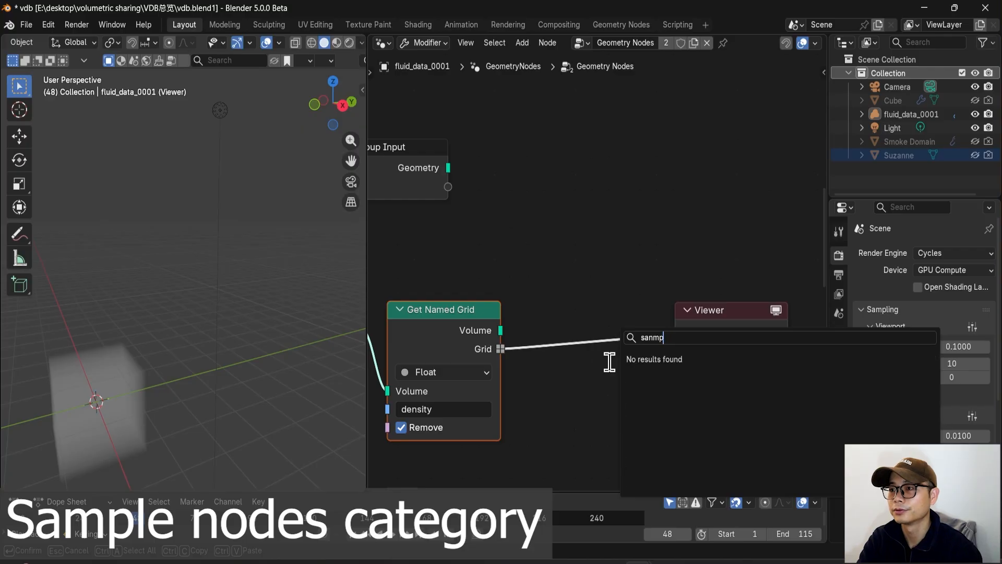
pyautogui.write('l')
pyautogui.press('BackSpace')
pyautogui.press('BackSpace')
pyautogui.press('BackSpace')
pyautogui.press('BackSpace')
pyautogui.write('mpl')
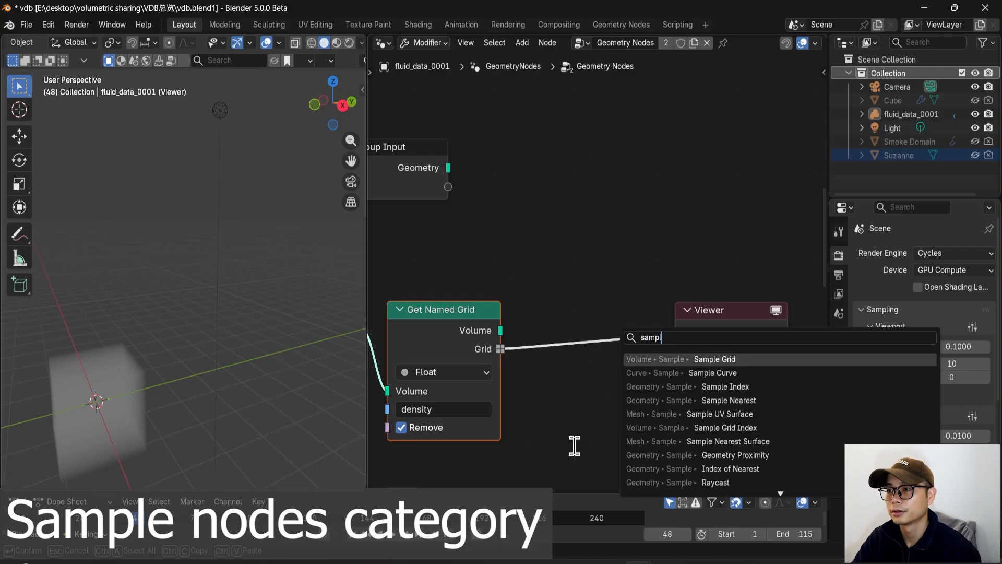
pyautogui.click(608, 428)
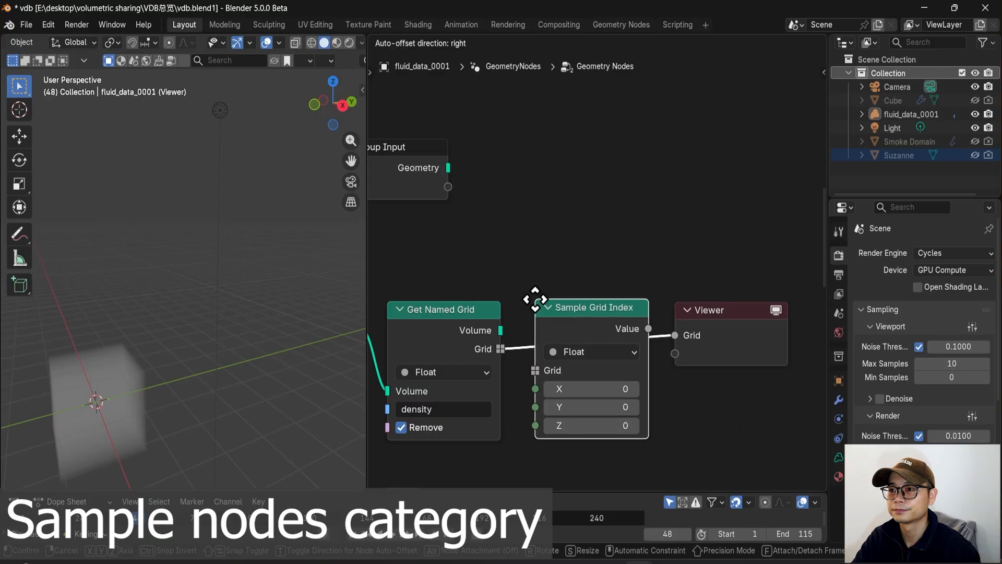
pyautogui.press('Escape')
# - Insert a Sample Grid node on the link between Get Named Grid and the Viewer
pyautogui.hotkey('shift', 'a')
pyautogui.moveTo(544, 368)
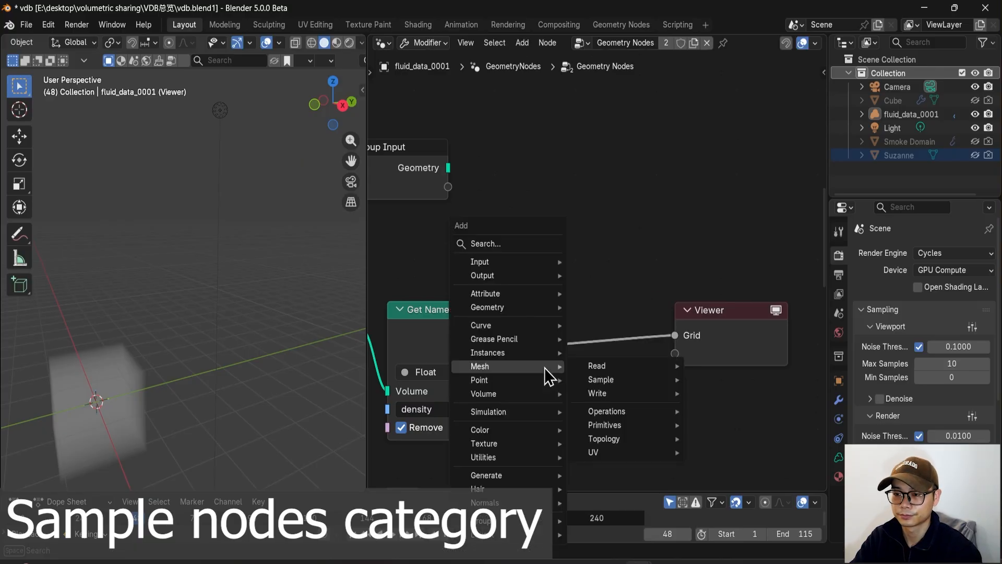
pyautogui.write('sample')
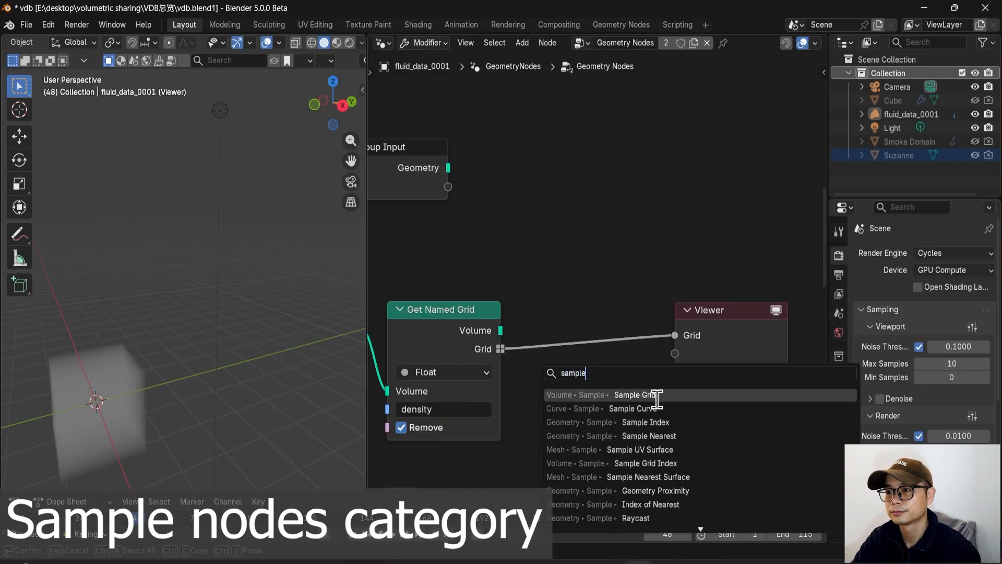
pyautogui.click(657, 395)
pyautogui.click(536, 303)
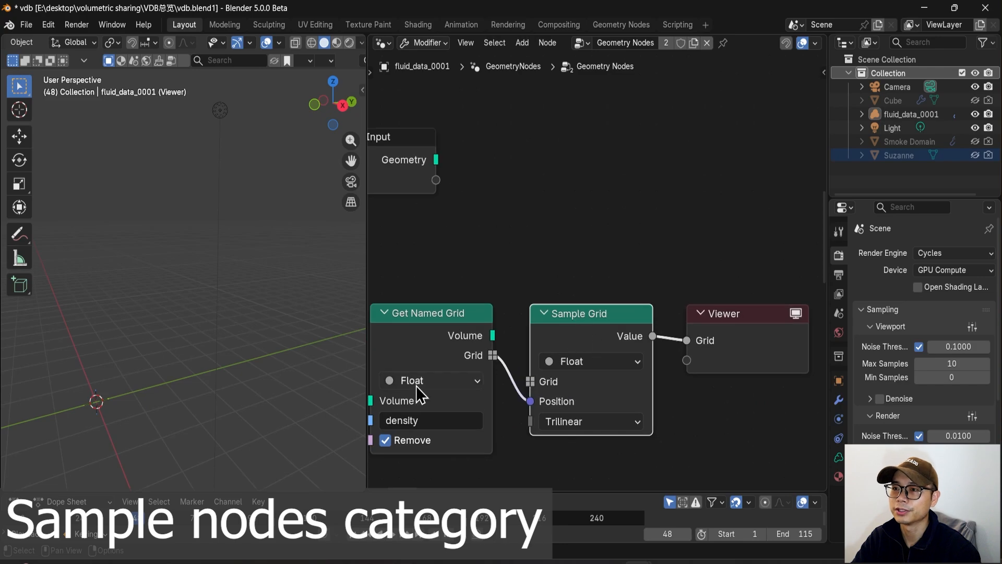
# - Cut the link between Sample Grid and the Viewer, and reconnect the Value output to it
pyautogui.click(444, 371)
pyautogui.moveTo(728, 340); pyautogui.dragTo(741, 325)
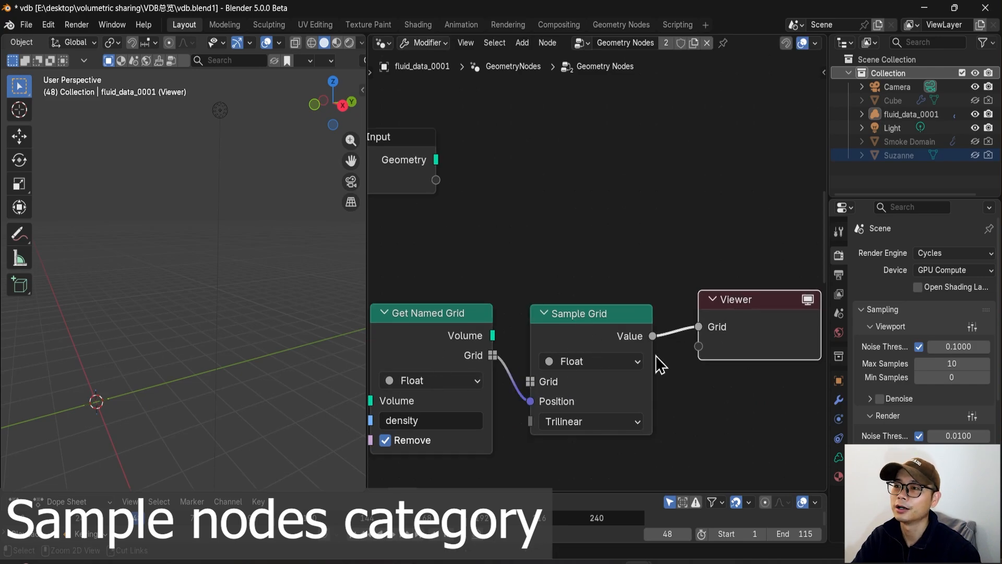
pyautogui.keyDown('ctrl'); pyautogui.moveTo(657, 356); pyautogui.dragTo(663, 323, button='right'); pyautogui.keyUp('ctrl')
pyautogui.keyDown('ctrl'); pyautogui.keyDown('shift'); pyautogui.click(641, 334); pyautogui.keyUp('shift'); pyautogui.keyUp('ctrl')
pyautogui.moveTo(729, 316); pyautogui.dragTo(731, 313)
pyautogui.scroll(-3, 692, 358)
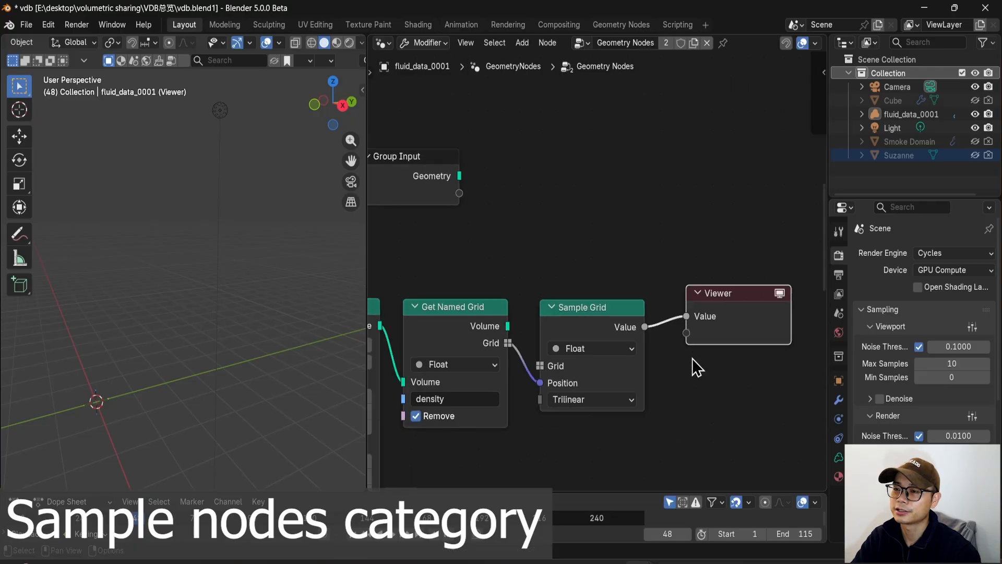
# - Shift the Volume Cube, Get Named Grid and Sample Grid nodes together slightly lower, away from Group Input
pyautogui.moveTo(649, 336); pyautogui.dragTo(648, 347, button='middle')
pyautogui.scroll(-1, 574, 327)
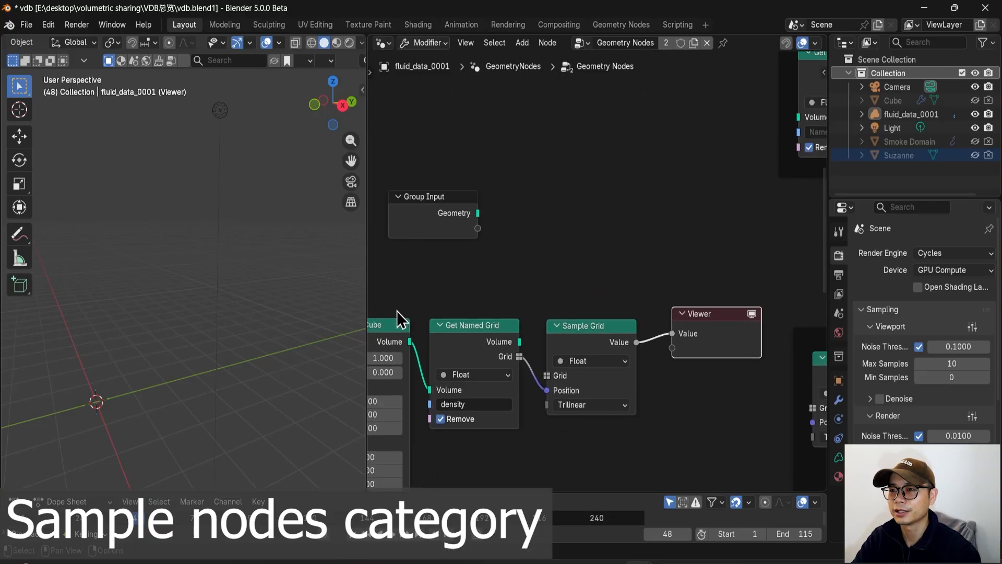
pyautogui.moveTo(397, 311)
pyautogui.mouseDown()
pyautogui.moveTo(541, 389)
pyautogui.moveTo(604, 387)
pyautogui.mouseUp()
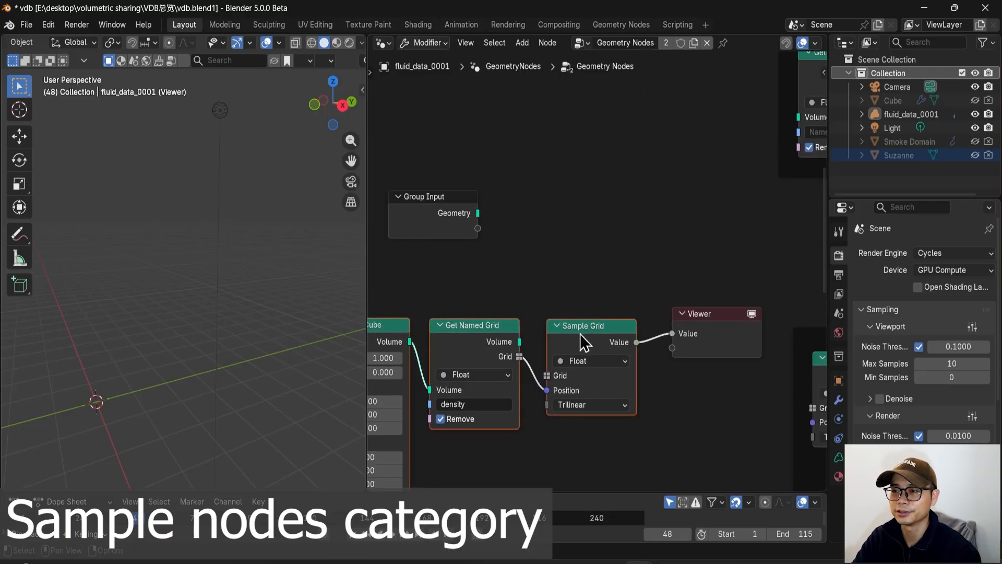
pyautogui.moveTo(596, 322); pyautogui.dragTo(587, 341)
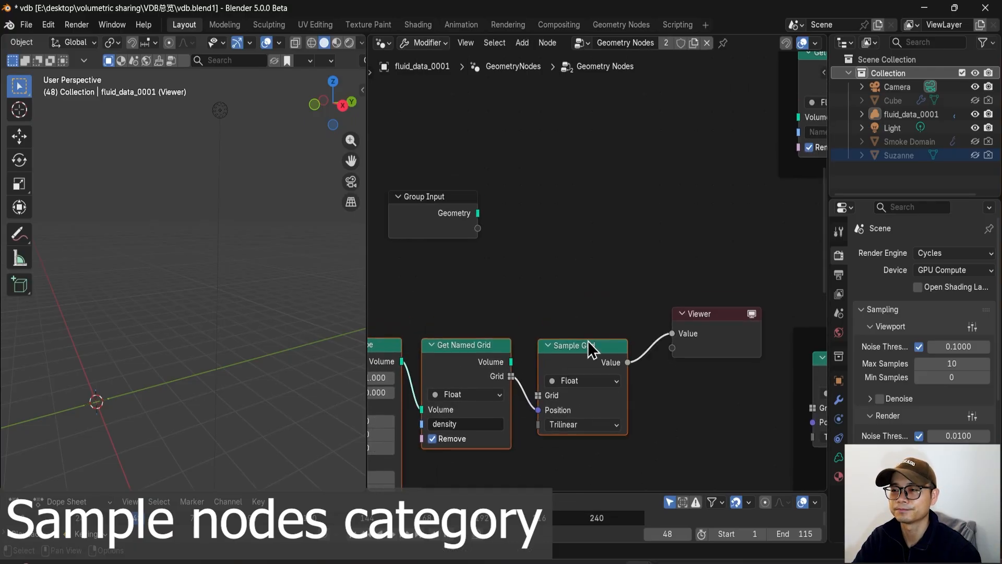
# - Preview the Volume Cube's output in the viewport and frame it from the front view
pyautogui.keyDown('ctrl'); pyautogui.keyDown('shift'); pyautogui.click(377, 351); pyautogui.keyUp('shift'); pyautogui.keyUp('ctrl')
pyautogui.press('KP_1')
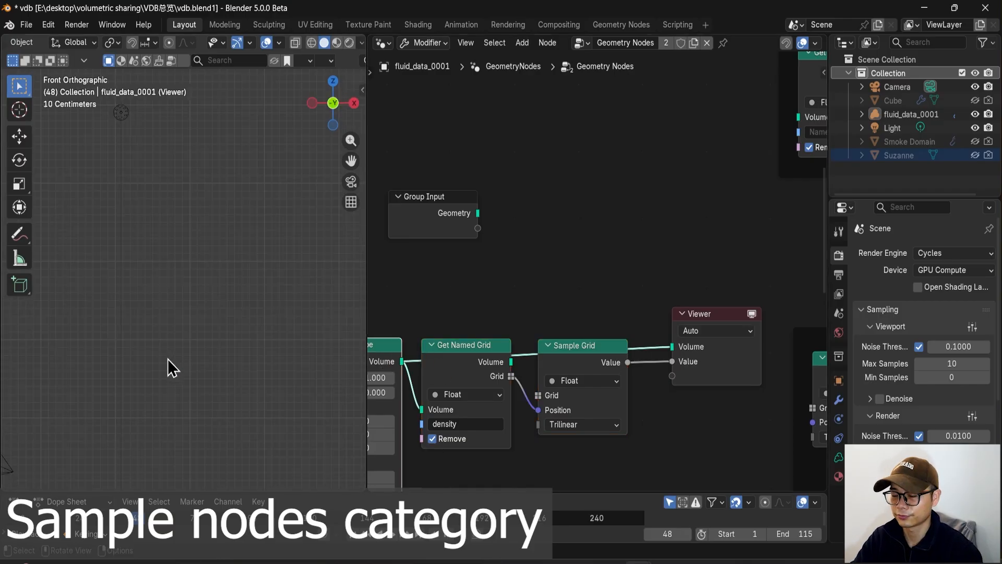
pyautogui.scroll(-5, 251, 334)
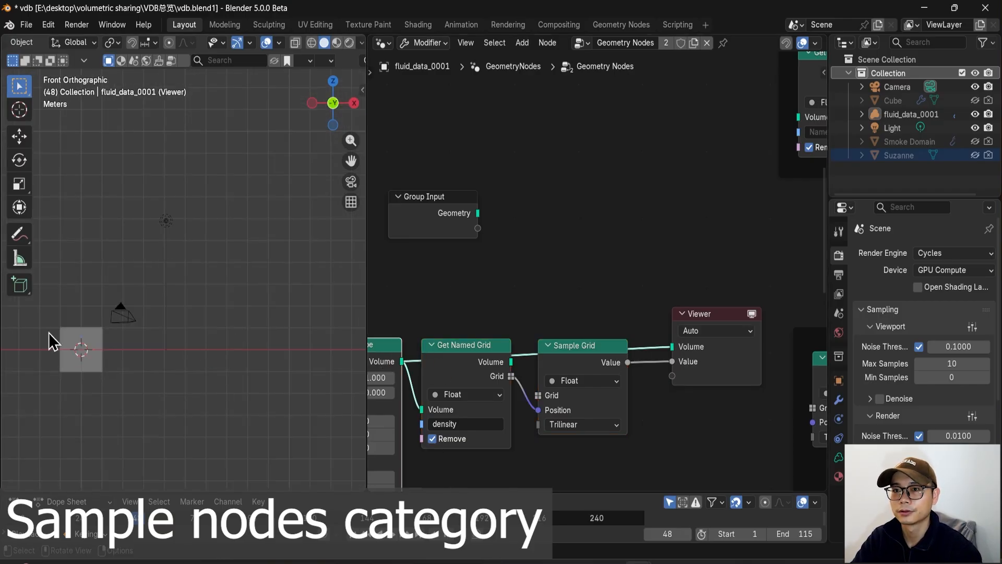
pyautogui.keyDown('shift'); pyautogui.moveTo(50, 340); pyautogui.dragTo(243, 276, button='middle'); pyautogui.keyUp('shift')
pyautogui.scroll(4, 261, 311)
pyautogui.keyDown('shift'); pyautogui.moveTo(297, 330); pyautogui.dragTo(146, 271, button='middle'); pyautogui.keyUp('shift')
pyautogui.scroll(2, 145, 272)
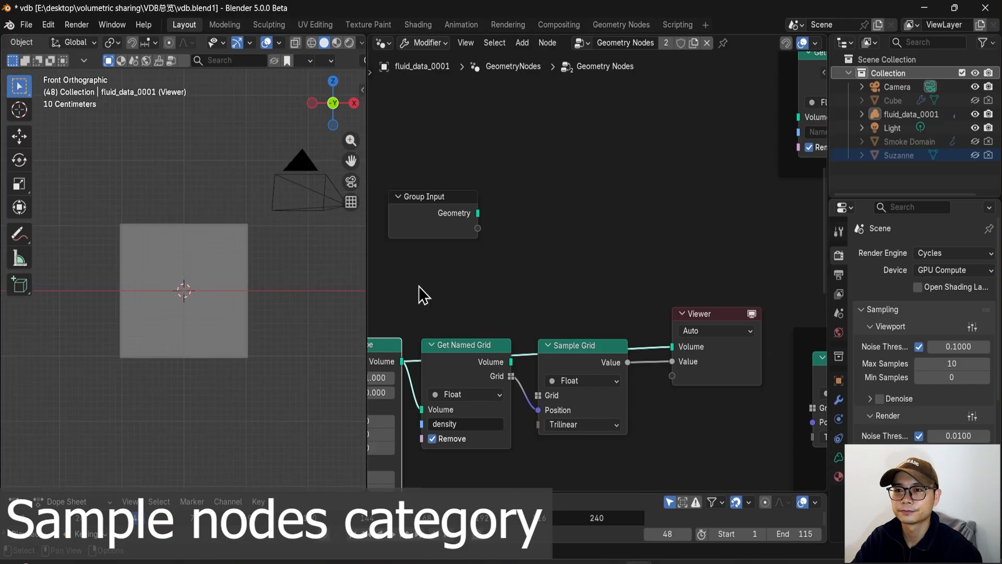
# - Add a mesh Grid primitive node between Group Input and Get Named Grid, and send its Mesh to the Viewer
pyautogui.hotkey('shift', 'a')
pyautogui.moveTo(425, 166)
pyautogui.moveTo(519, 167)
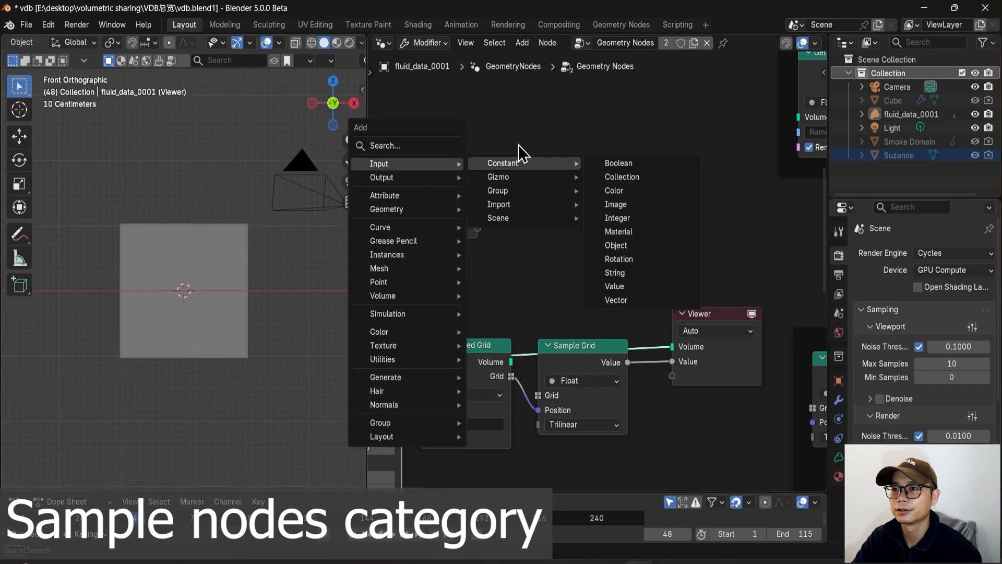
pyautogui.moveTo(471, 247); pyautogui.dragTo(443, 244)
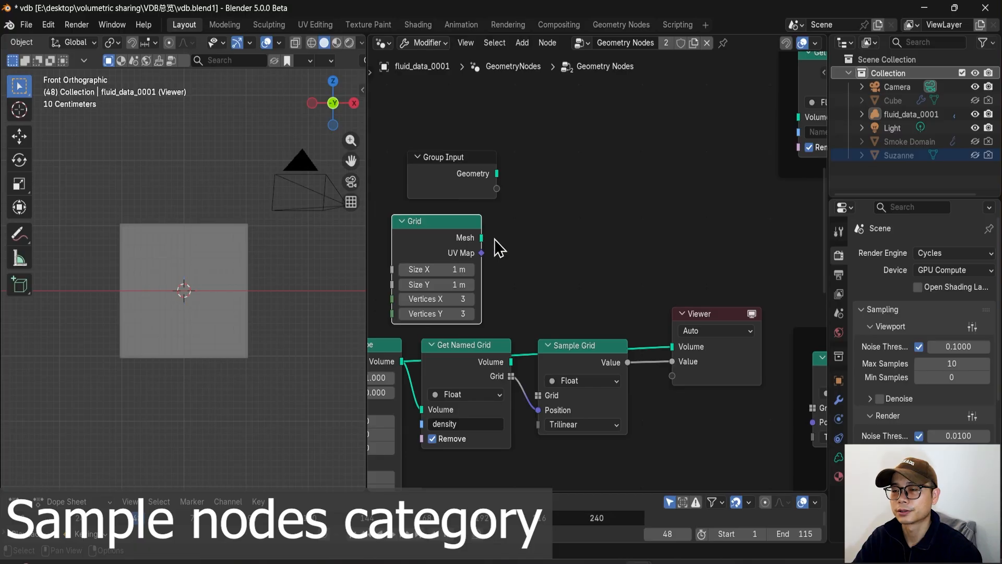
pyautogui.keyDown('ctrl'); pyautogui.keyDown('shift'); pyautogui.click(464, 243); pyautogui.keyUp('shift'); pyautogui.keyUp('ctrl')
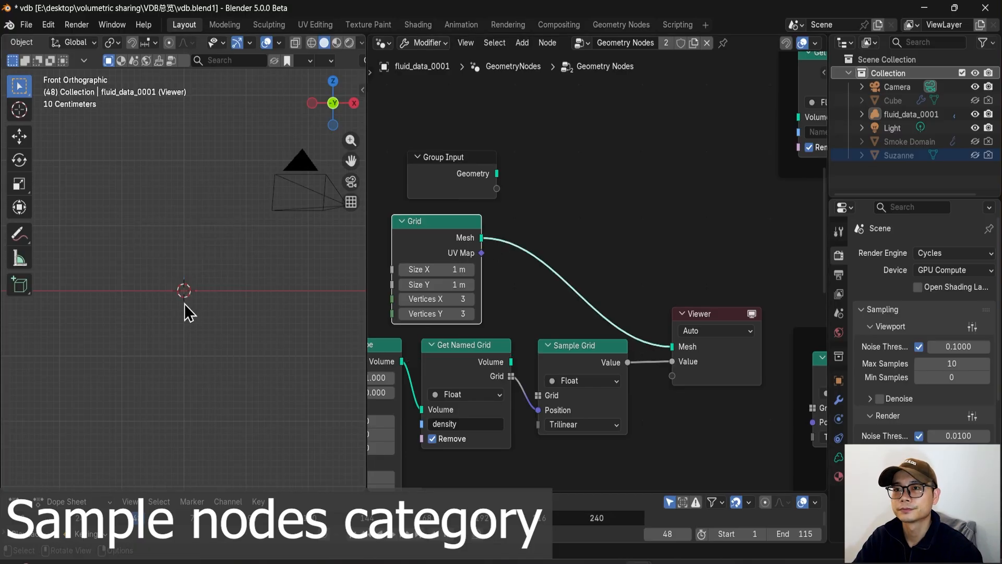
# - Set the mesh Grid's Size X to 7.7 m and Size Y to 7.8 m
pyautogui.moveTo(186, 306); pyautogui.dragTo(168, 385, button='middle')
pyautogui.moveTo(443, 284)
pyautogui.mouseDown()
pyautogui.moveTo(432, 277)
pyautogui.moveTo(460, 275)
pyautogui.moveTo(444, 276)
pyautogui.mouseUp()
pyautogui.scroll(-1, 577, 355)
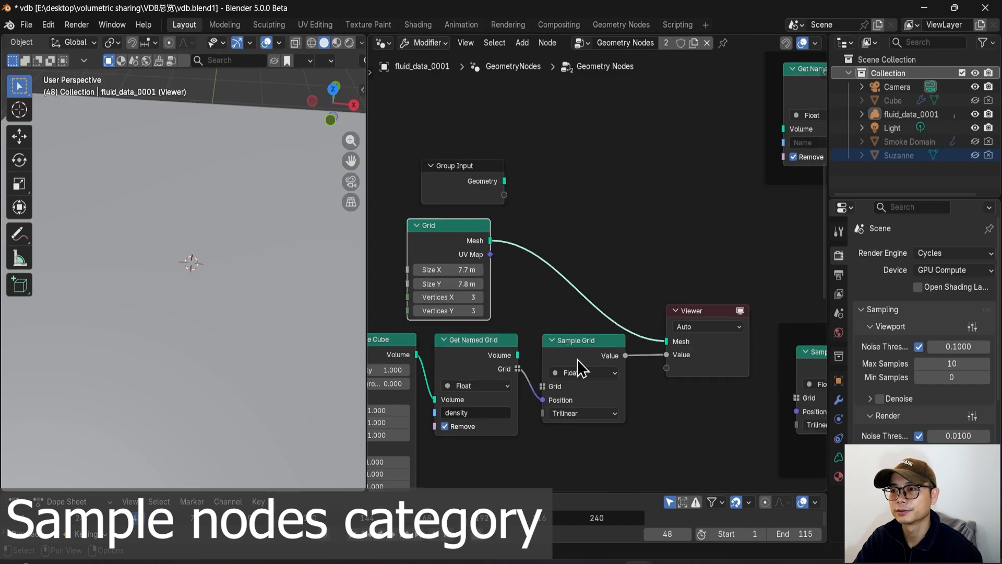
# - Cut the Viewer's links, move it farther out, and reconnect Grid's Mesh and Sample Grid's Value to it
pyautogui.moveTo(598, 361); pyautogui.dragTo(595, 361)
pyautogui.moveTo(722, 350); pyautogui.dragTo(731, 332)
pyautogui.keyDown('ctrl'); pyautogui.moveTo(692, 358); pyautogui.dragTo(659, 313, button='right'); pyautogui.keyUp('ctrl')
pyautogui.moveTo(731, 307); pyautogui.dragTo(769, 306)
pyautogui.keyDown('ctrl'); pyautogui.keyDown('shift'); pyautogui.click(449, 243); pyautogui.keyUp('shift'); pyautogui.keyUp('ctrl')
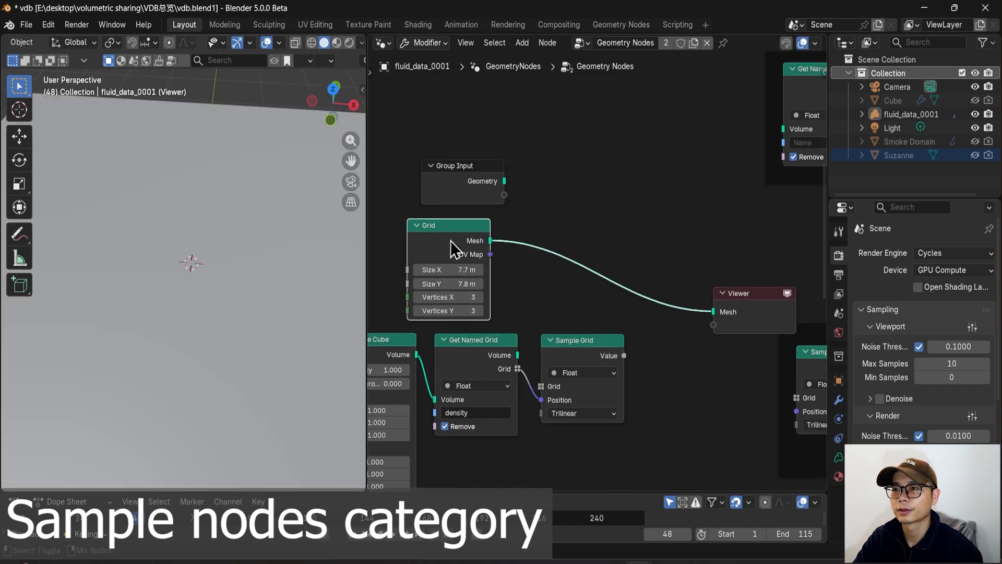
pyautogui.moveTo(273, 287); pyautogui.dragTo(313, 282, button='middle')
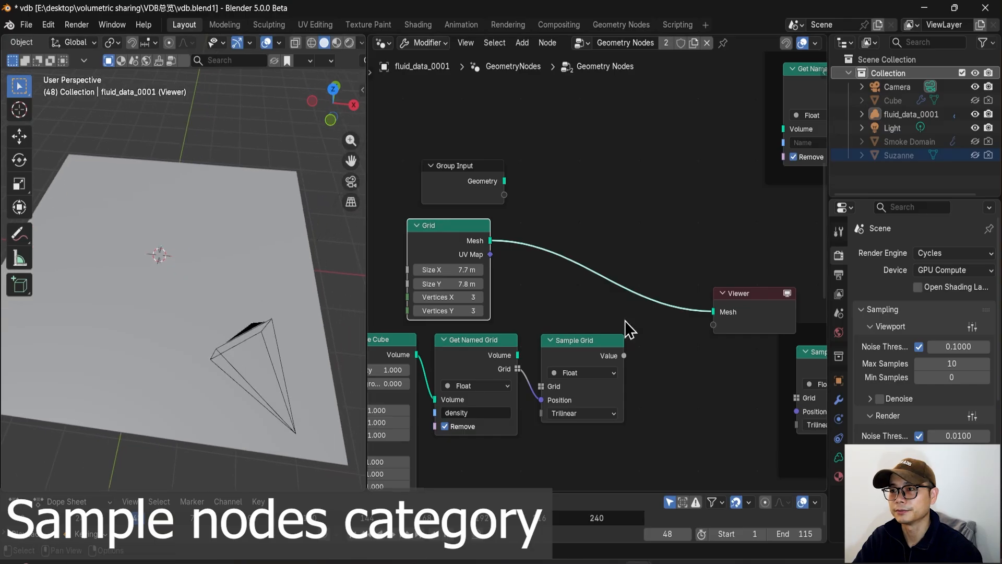
pyautogui.keyDown('ctrl'); pyautogui.keyDown('shift'); pyautogui.click(591, 356); pyautogui.keyUp('shift'); pyautogui.keyUp('ctrl')
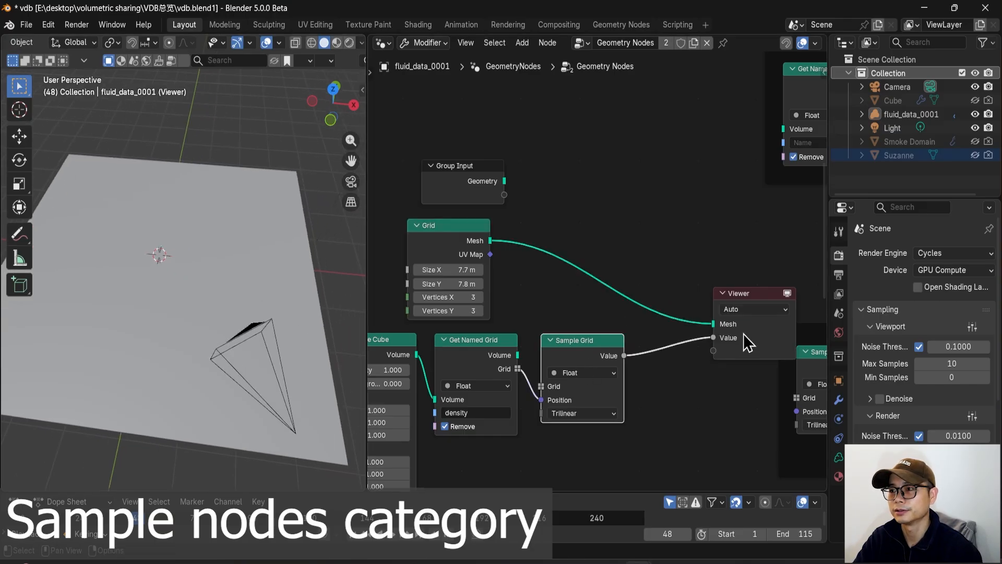
# - Inspect the previewed plane and the link running from Get Named Grid into Sample Grid
pyautogui.scroll(2, 623, 355)
pyautogui.moveTo(584, 354); pyautogui.dragTo(591, 351)
pyautogui.moveTo(271, 299); pyautogui.dragTo(271, 270, button='middle')
pyautogui.scroll(-2, 608, 316)
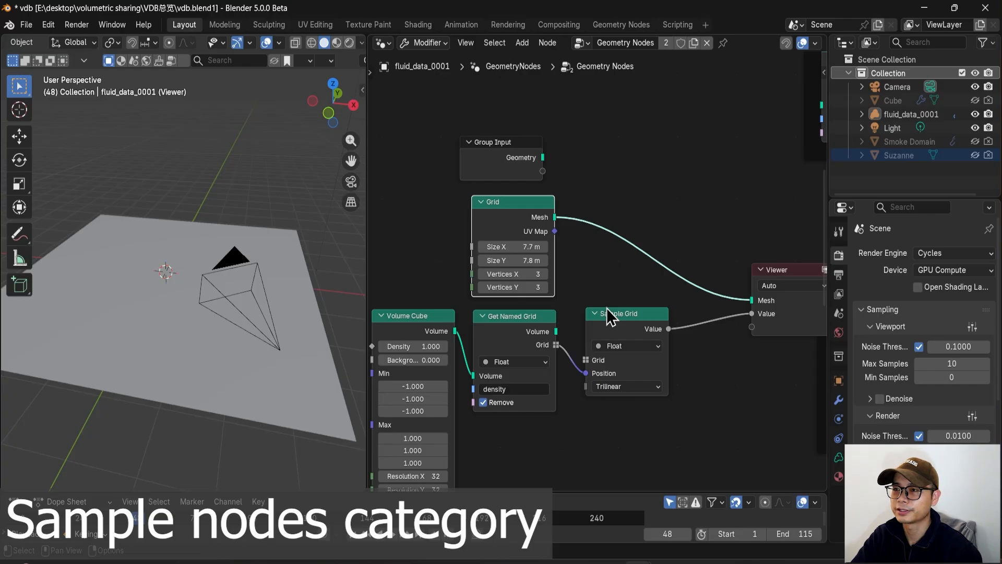
pyautogui.scroll(4, 625, 378)
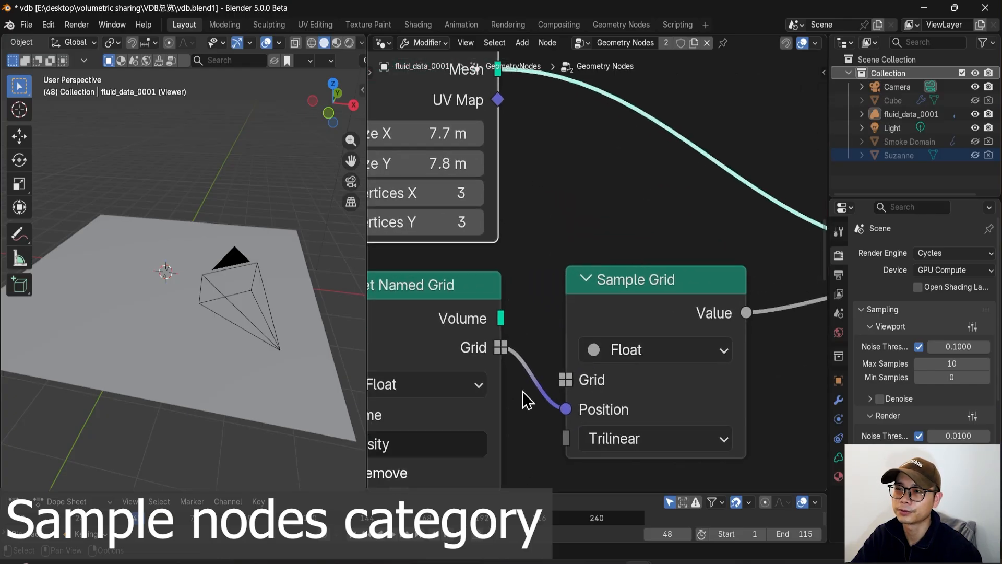
# - Reroute Get Named Grid's Grid output from Sample Grid's Position input to its Grid input
pyautogui.keyDown('ctrl'); pyautogui.moveTo(522, 391); pyautogui.dragTo(536, 362, button='right'); pyautogui.keyUp('ctrl')
pyautogui.moveTo(501, 348); pyautogui.dragTo(556, 383)
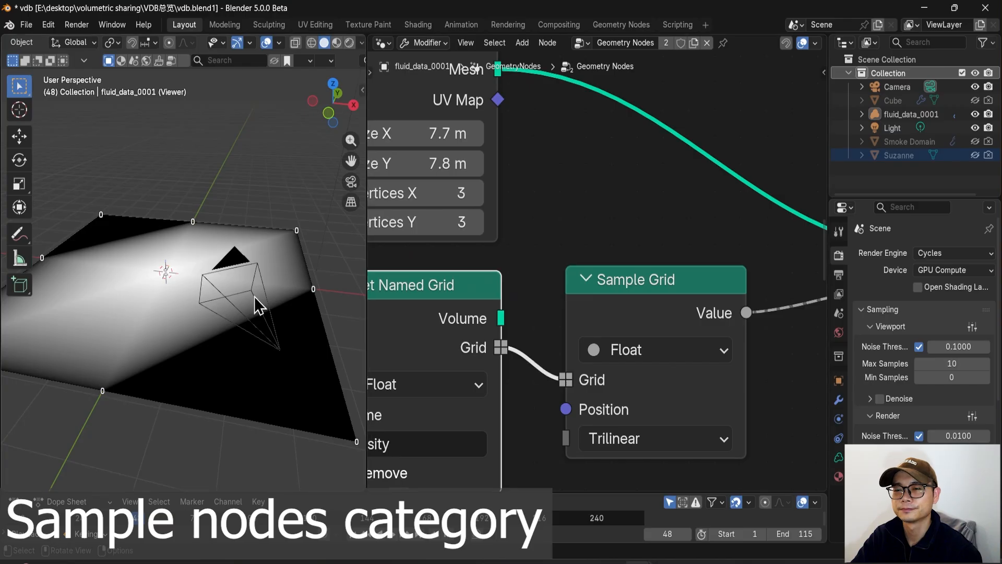
pyautogui.moveTo(254, 297); pyautogui.dragTo(261, 271, button='middle')
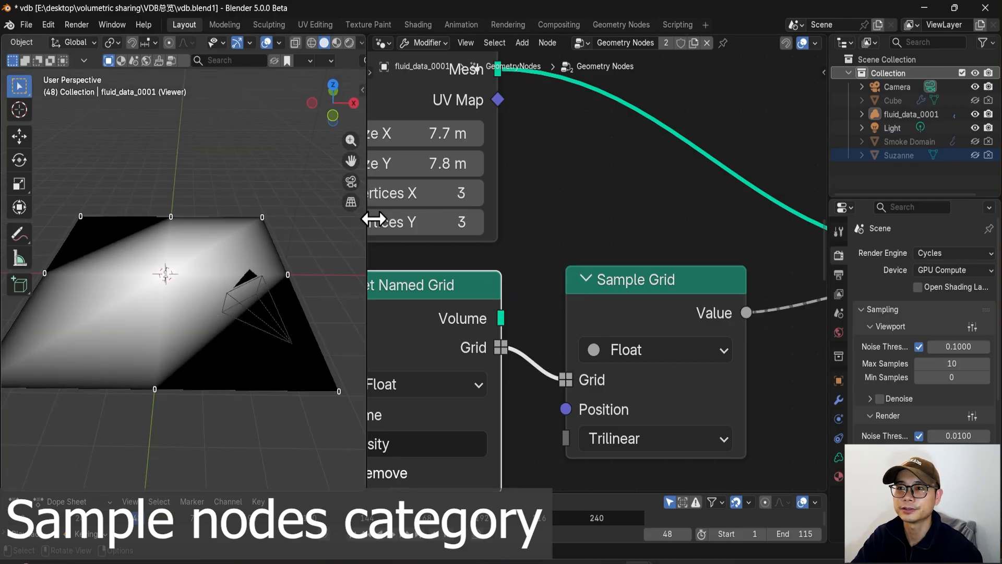
# - Add a Value node beside the mesh Grid node's vertex count inputs
pyautogui.scroll(-1, 473, 203)
pyautogui.moveTo(472, 204); pyautogui.dragTo(641, 233, button='middle')
pyautogui.moveTo(469, 211); pyautogui.dragTo(442, 200)
pyautogui.write('valu')
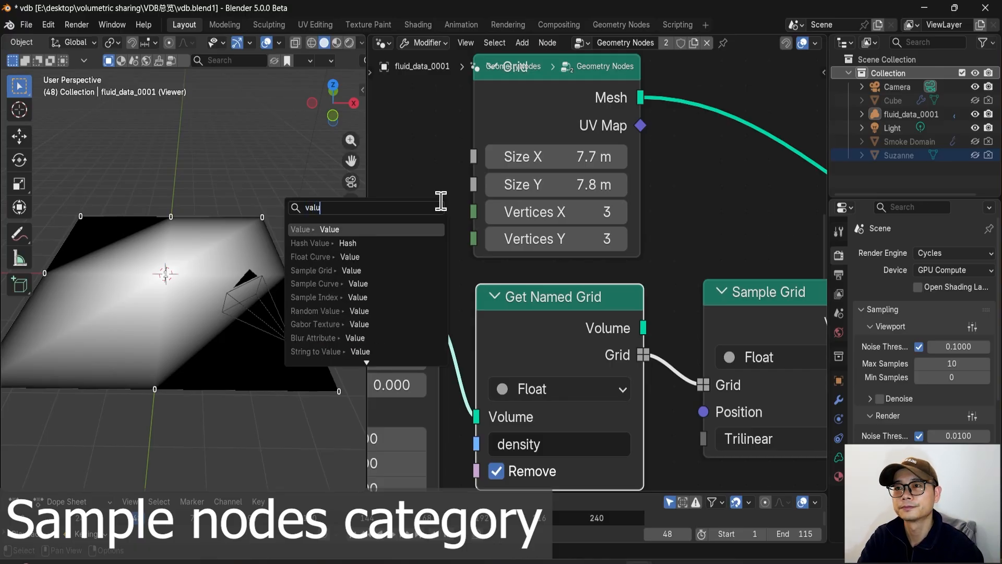
pyautogui.press('Return')
pyautogui.click(441, 201)
# - Feed the Value node into the mesh Grid's Vertices X and Vertices Y, and set it to 30
pyautogui.moveTo(435, 219); pyautogui.dragTo(479, 226, button='middle')
pyautogui.moveTo(485, 231); pyautogui.dragTo(517, 245)
pyautogui.click(420, 224)
pyautogui.write('30')
pyautogui.press('Return')
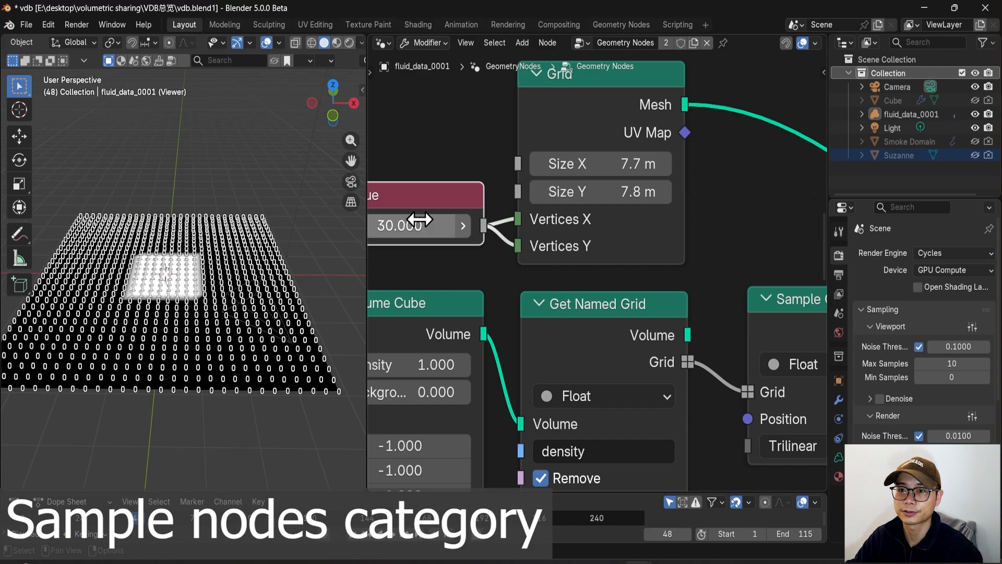
# - Set the Value node driving the mesh Grid's vertex counts to 100
pyautogui.moveTo(230, 214); pyautogui.dragTo(140, 306, button='middle')
pyautogui.scroll(6, 204, 232)
pyautogui.scroll(3, 184, 231)
pyautogui.moveTo(532, 251); pyautogui.dragTo(551, 247, button='middle')
pyautogui.click(419, 219)
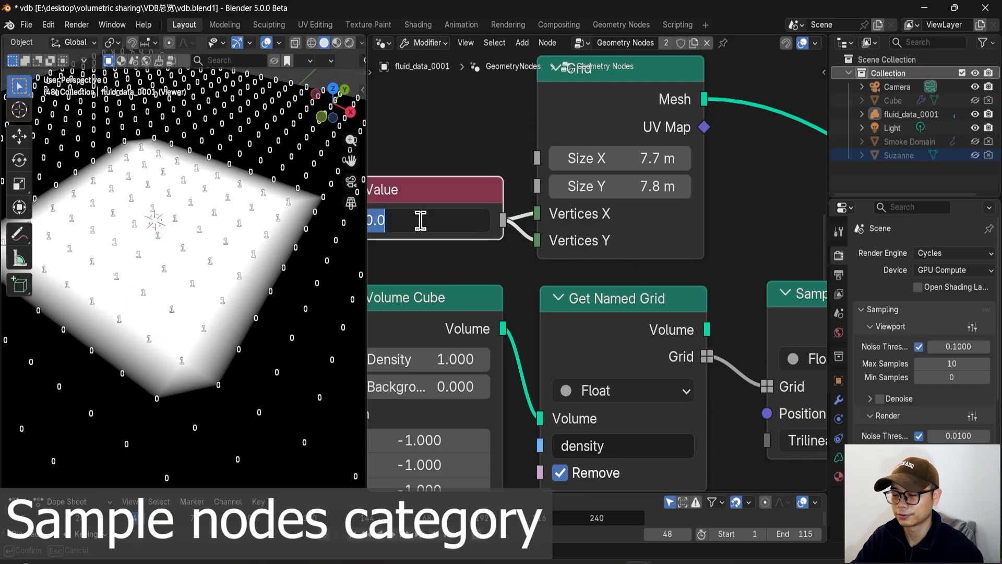
pyautogui.write('100')
pyautogui.press('Return')
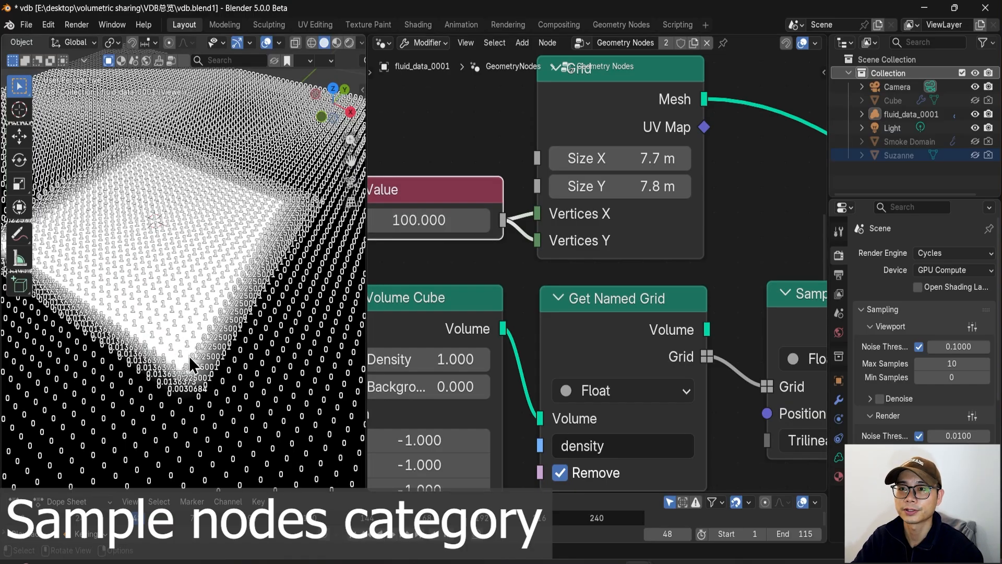
# - Examine the sampled density values on the vertices along the edge of the white square
pyautogui.scroll(3, 189, 356)
pyautogui.keyDown('shift'); pyautogui.moveTo(146, 380); pyautogui.dragTo(170, 341, button='middle'); pyautogui.keyUp('shift')
pyautogui.scroll(2, 112, 358)
pyautogui.scroll(3, 94, 374)
pyautogui.keyDown('shift'); pyautogui.moveTo(97, 372); pyautogui.dragTo(246, 321, button='middle'); pyautogui.keyUp('shift')
pyautogui.scroll(2, 247, 320)
pyautogui.scroll(2, 249, 327)
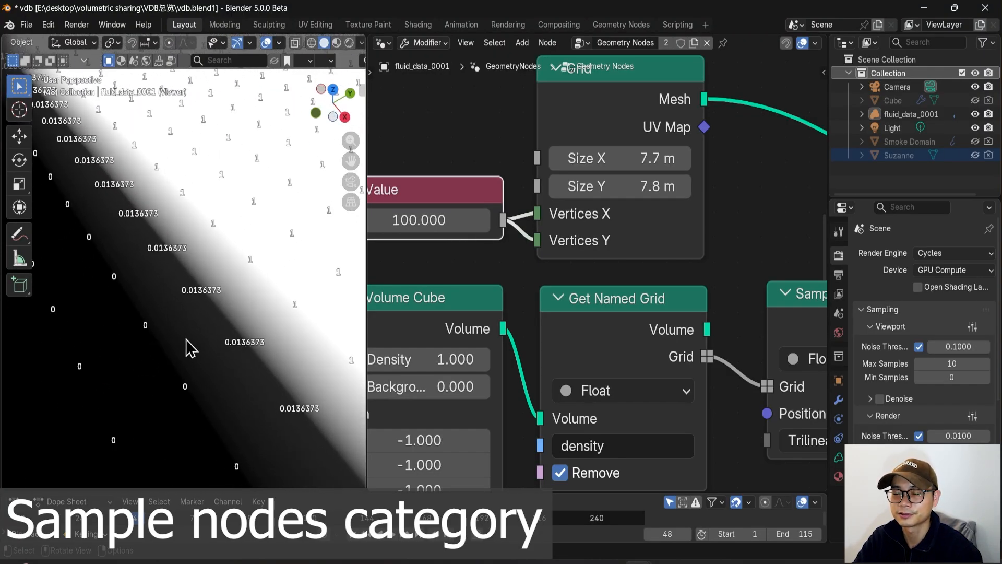
pyautogui.scroll(-7, 144, 351)
pyautogui.moveTo(213, 324); pyautogui.dragTo(112, 322, button='middle')
pyautogui.scroll(-6, 138, 336)
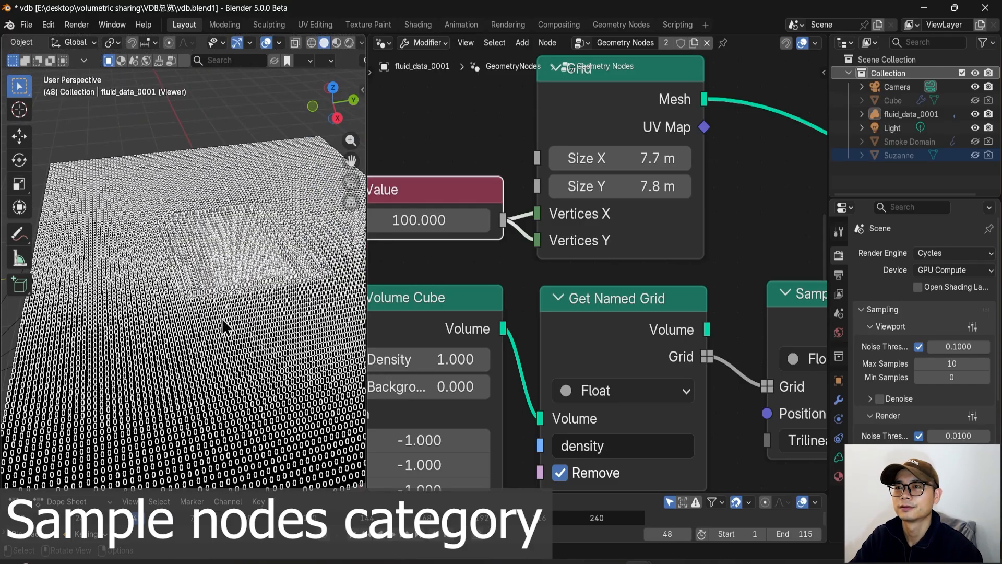
# - Turn off the Viewer Node's Attribute Text in the viewport overlays
pyautogui.scroll(-2, 219, 321)
pyautogui.click(361, 43)
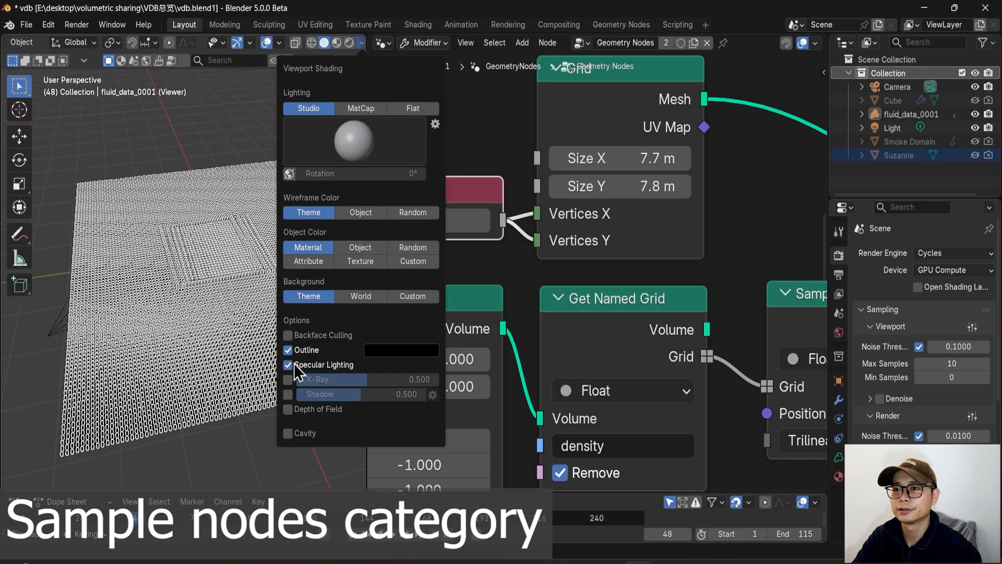
pyautogui.click(278, 43)
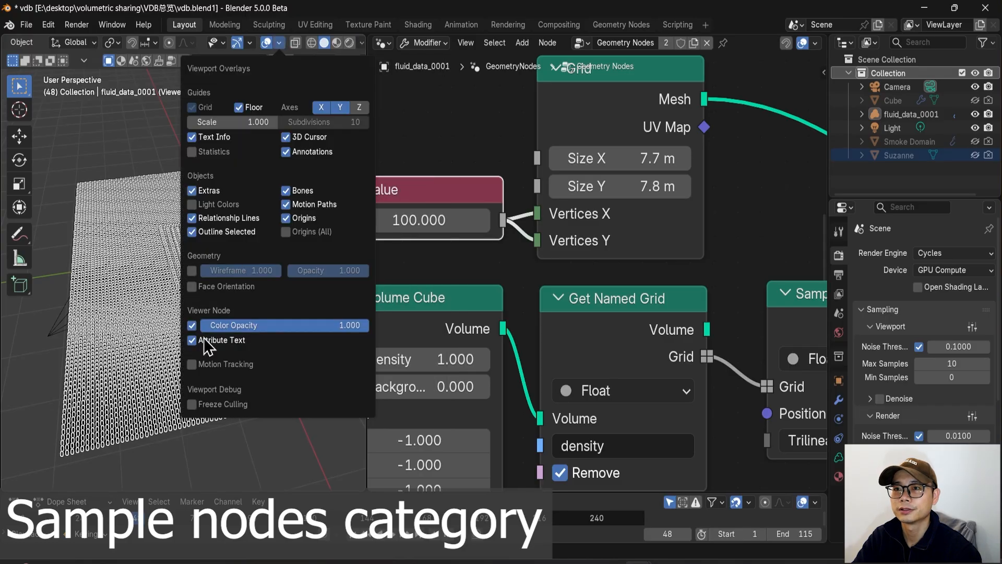
pyautogui.click(175, 261)
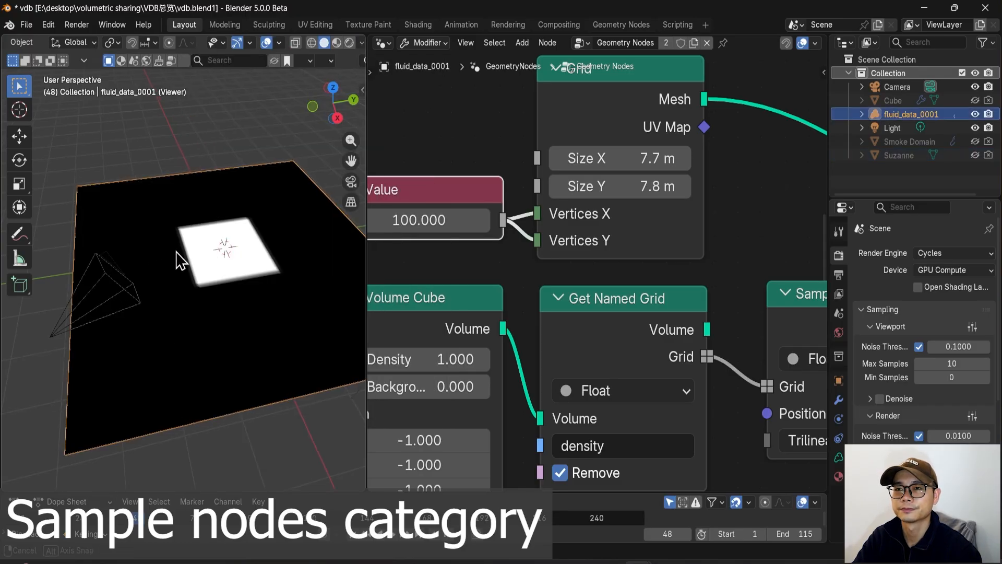
pyautogui.moveTo(178, 259); pyautogui.dragTo(188, 280, button='middle')
pyautogui.scroll(-7, 523, 287)
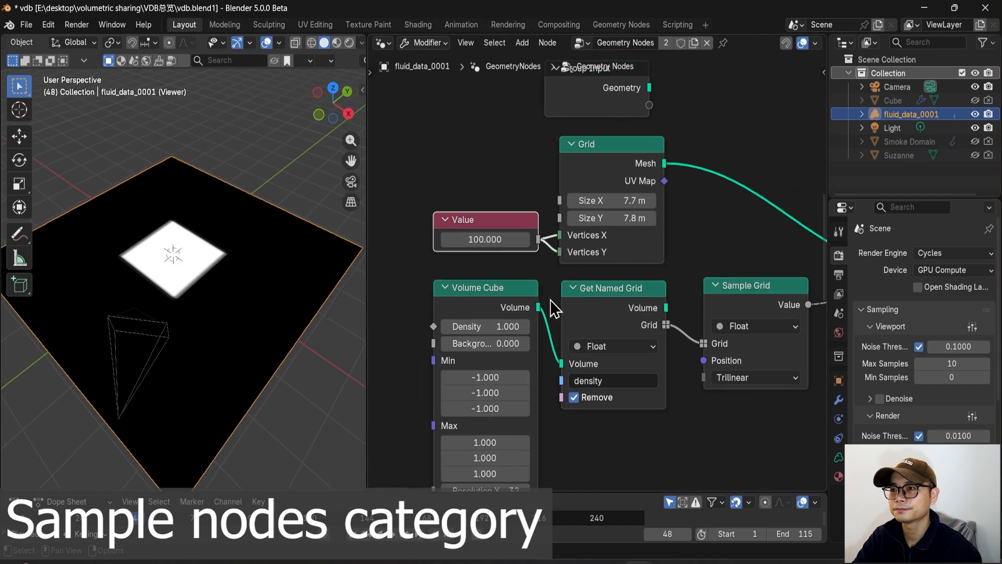
# - Review the node chain from Value, mesh Grid and Volume Cube through Sample Grid to the Viewer
pyautogui.moveTo(608, 298); pyautogui.dragTo(413, 303, button='middle')
pyautogui.click(531, 309)
pyautogui.moveTo(531, 309)
pyautogui.mouseDown()
pyautogui.moveTo(521, 321)
pyautogui.moveTo(528, 300)
pyautogui.mouseUp()
pyautogui.moveTo(500, 207); pyautogui.dragTo(548, 237, button='middle')
pyautogui.moveTo(205, 237); pyautogui.dragTo(199, 254, button='middle')
pyautogui.moveTo(608, 356); pyautogui.dragTo(604, 352)
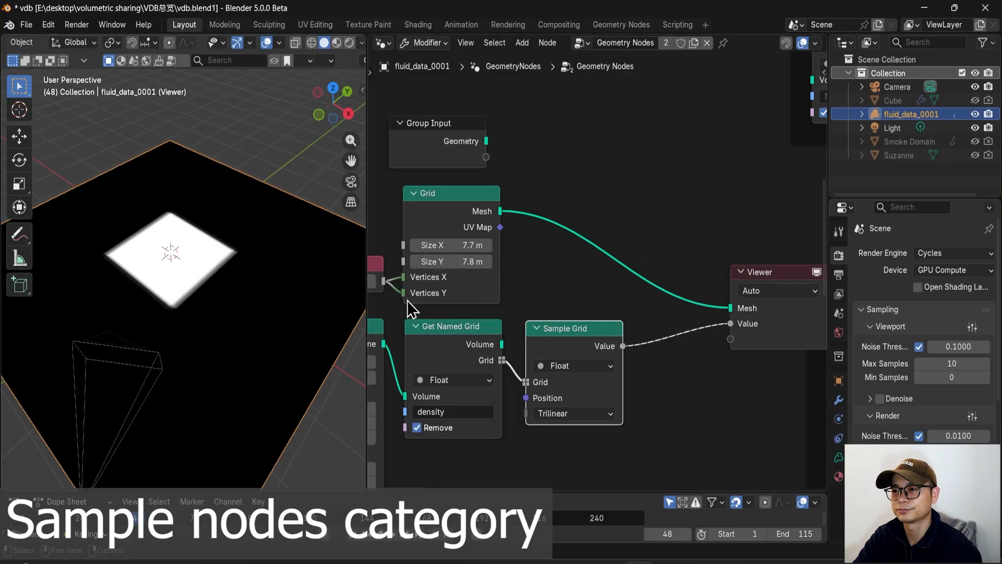
pyautogui.scroll(-2, 574, 313)
pyautogui.moveTo(655, 336); pyautogui.dragTo(519, 317, button='middle')
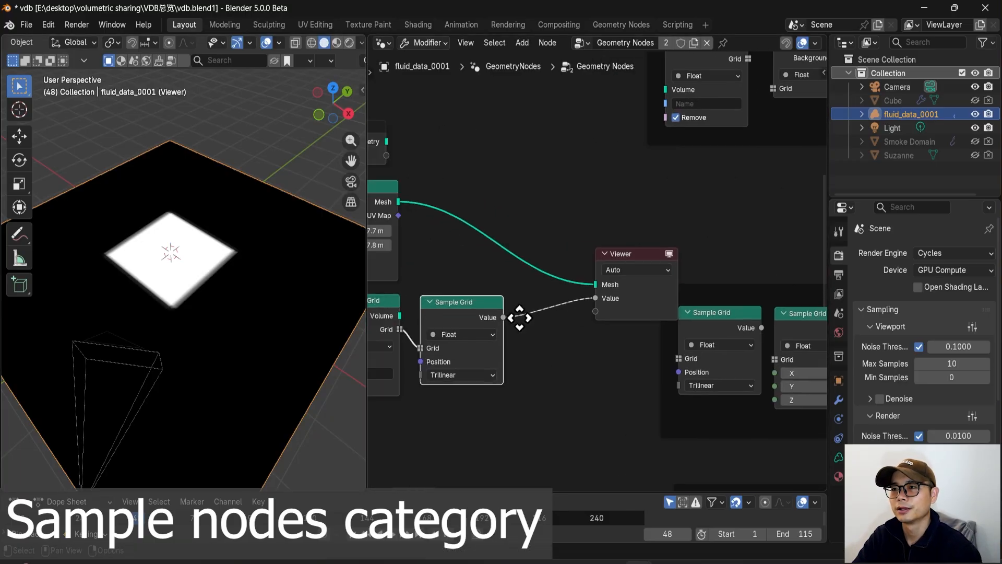
pyautogui.scroll(2, 590, 307)
pyautogui.moveTo(589, 307); pyautogui.dragTo(693, 295, button='middle')
pyautogui.scroll(-3, 692, 295)
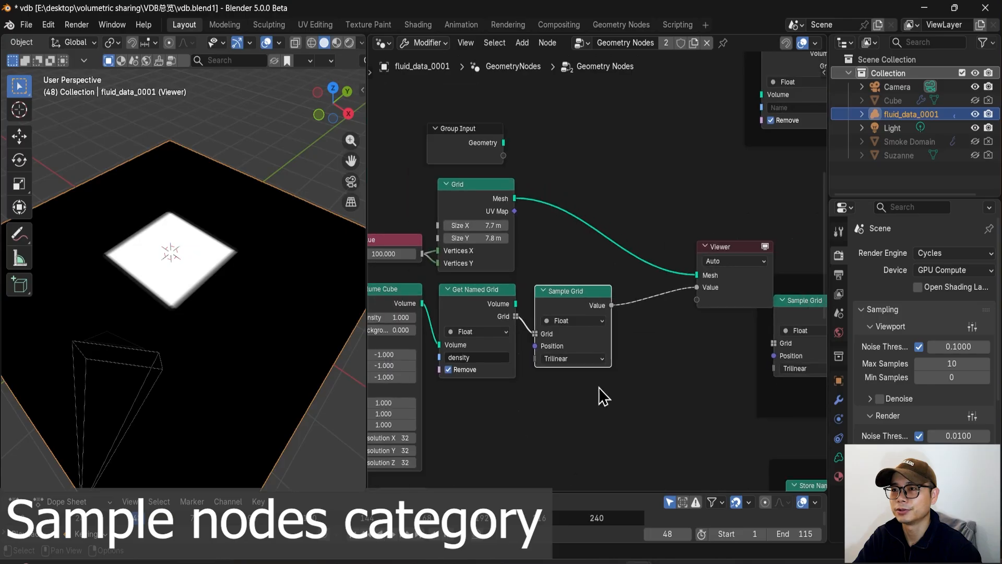
pyautogui.moveTo(599, 387); pyautogui.dragTo(380, 312)
pyautogui.moveTo(577, 296); pyautogui.dragTo(627, 309)
pyautogui.click(524, 318)
# - Select the Grid Curl, Grid Divergence, Grid Gradient and Grid Laplacian nodes in the sample frame
pyautogui.scroll(-1, 628, 309)
pyautogui.moveTo(628, 310)
pyautogui.mouseDown(button='middle')
pyautogui.moveTo(590, 318)
pyautogui.moveTo(541, 294)
pyautogui.moveTo(454, 278)
pyautogui.mouseUp(button='middle')
pyautogui.moveTo(577, 310); pyautogui.dragTo(471, 342, button='middle')
pyautogui.scroll(3, 620, 318)
pyautogui.moveTo(650, 323); pyautogui.dragTo(494, 284, button='middle')
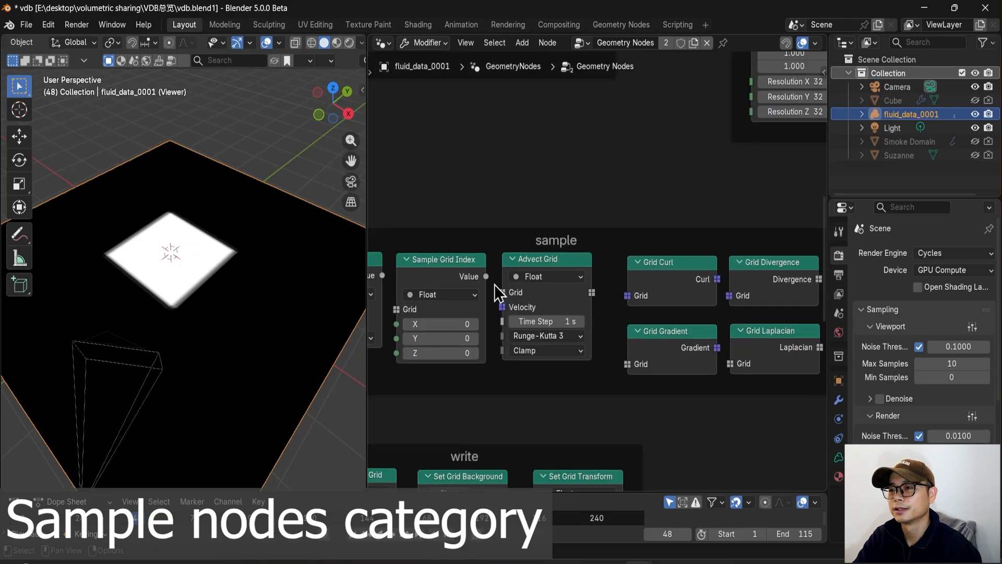
pyautogui.scroll(-2, 644, 301)
pyautogui.moveTo(644, 301); pyautogui.dragTo(514, 308, button='middle')
pyautogui.scroll(1, 624, 380)
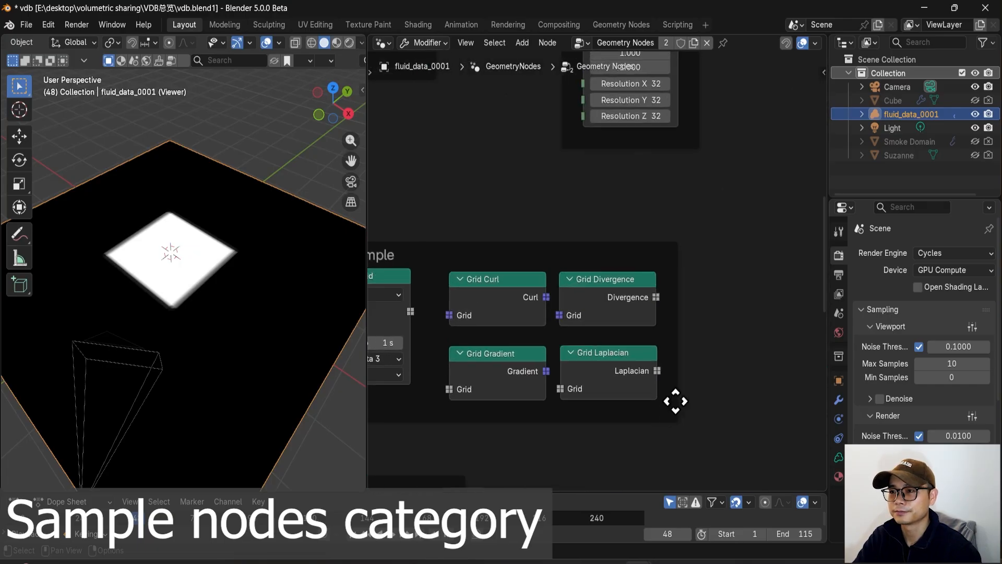
pyautogui.moveTo(666, 405); pyautogui.dragTo(475, 285)
pyautogui.click(510, 303)
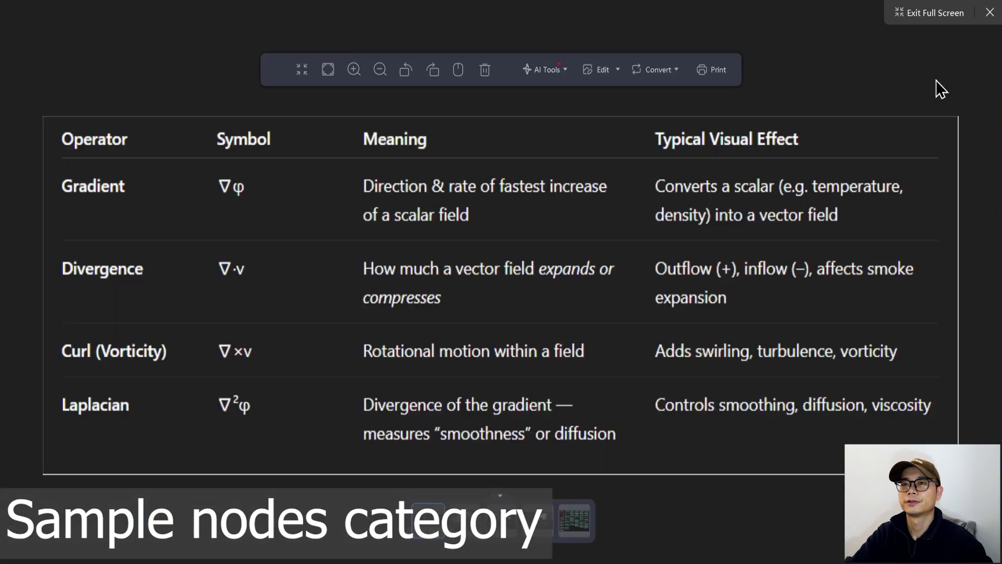
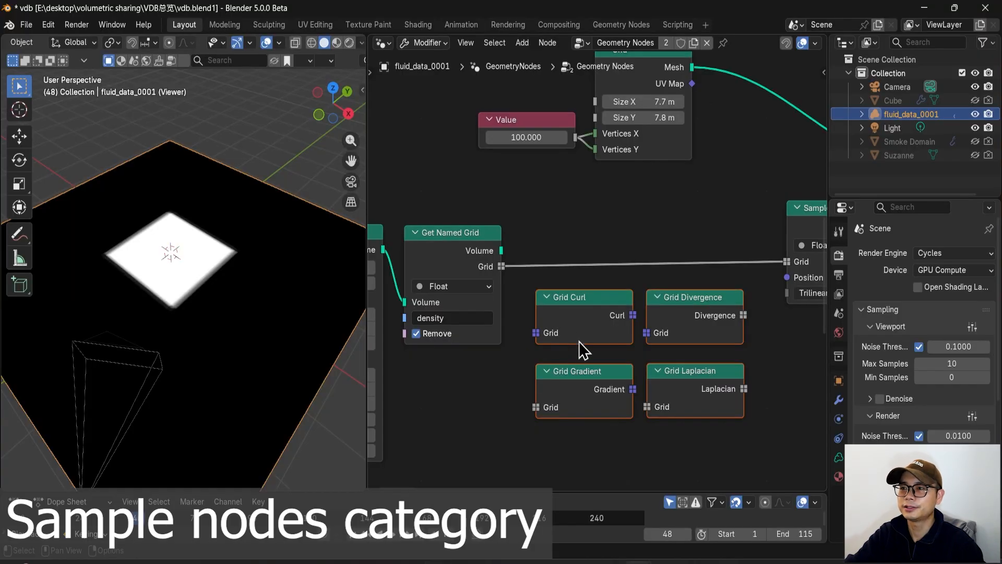
# - Move the Volume Cube node farther away from Get Named Grid to free space between them
pyautogui.scroll(2, 580, 343)
pyautogui.moveTo(603, 339); pyautogui.dragTo(681, 321, button='middle')
pyautogui.scroll(-1, 581, 342)
pyautogui.scroll(1, 575, 327)
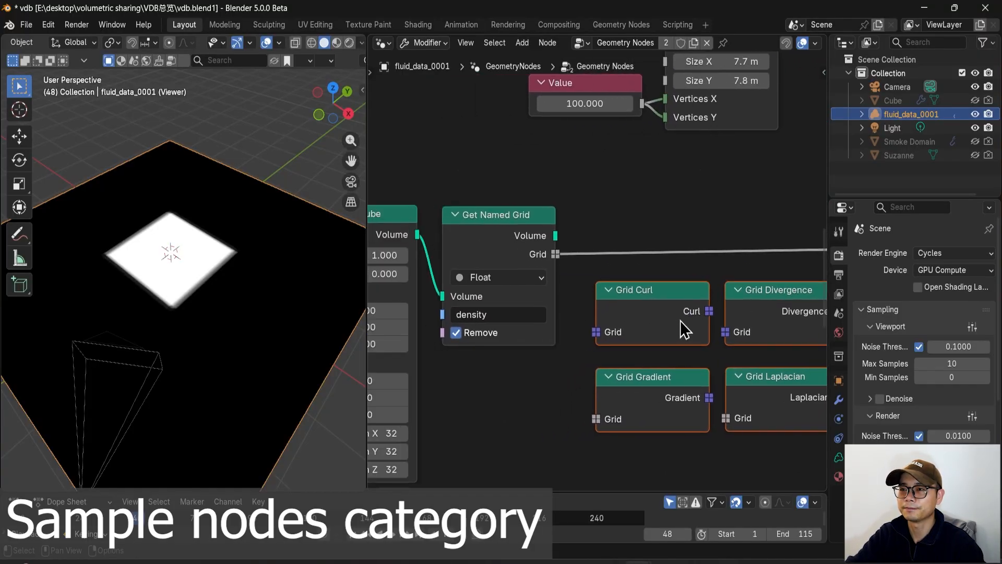
pyautogui.scroll(-2, 642, 320)
pyautogui.moveTo(426, 251); pyautogui.dragTo(557, 265, button='middle')
pyautogui.moveTo(533, 252); pyautogui.dragTo(434, 251)
# - Add a Group Input node and feed its Geometry into Get Named Grid's Volume input in place of Volume Cube
pyautogui.hotkey('shift', 'a')
pyautogui.write('group')
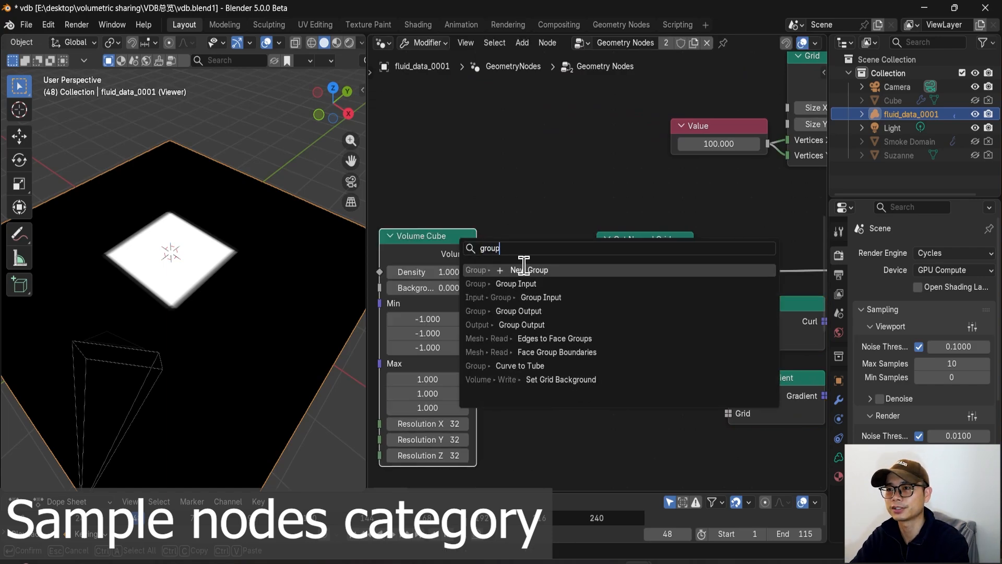
pyautogui.click(517, 284)
pyautogui.click(448, 267)
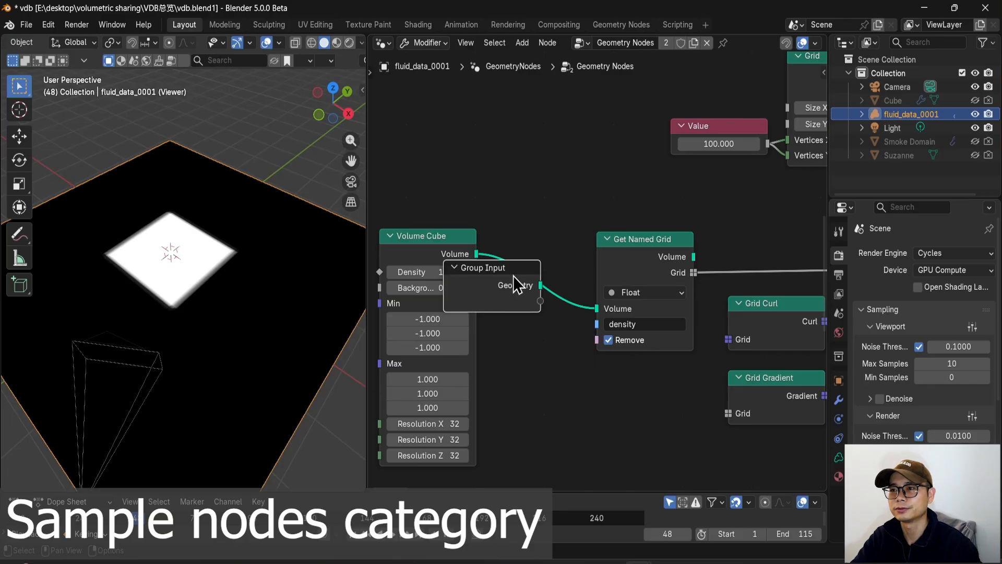
pyautogui.moveTo(514, 285); pyautogui.dragTo(541, 294)
# - Switch Get Named Grid to the velocity grid and back to density, leaving its data type as Float
pyautogui.moveTo(616, 304); pyautogui.dragTo(490, 300, button='middle')
pyautogui.scroll(-1, 533, 331)
pyautogui.moveTo(532, 331); pyautogui.dragTo(493, 343, button='middle')
pyautogui.scroll(1, 490, 343)
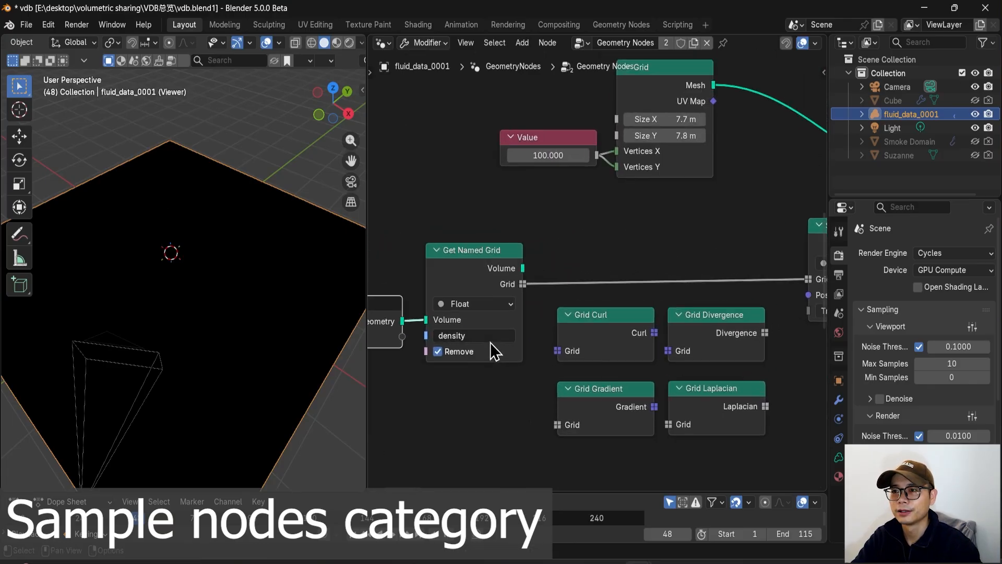
pyautogui.click(490, 339)
pyautogui.click(478, 377)
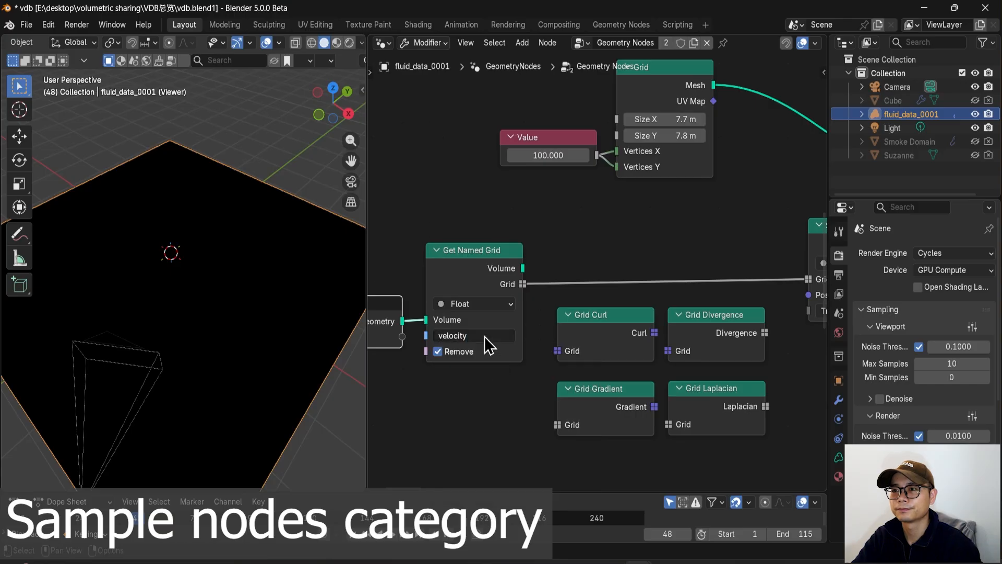
pyautogui.click(484, 336)
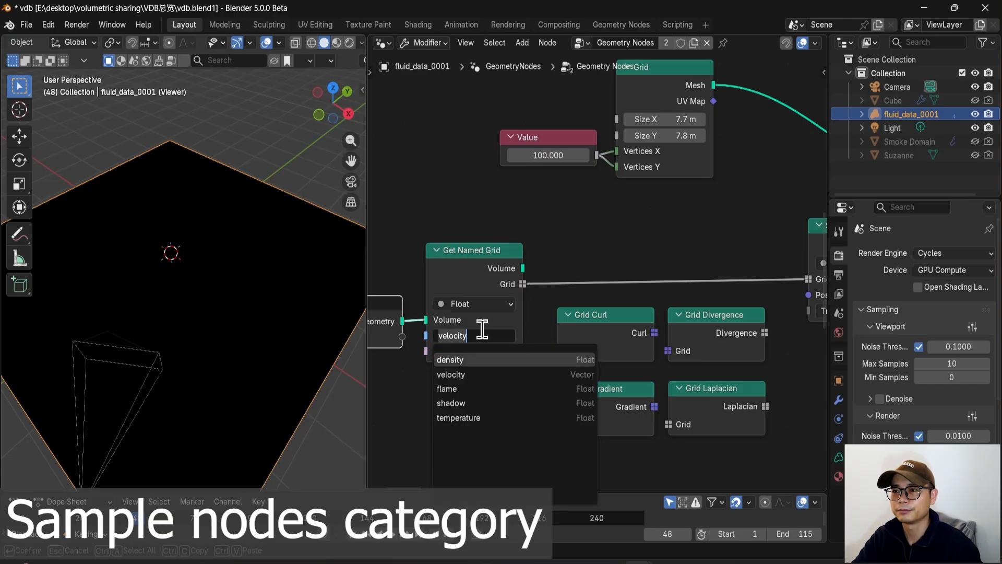
pyautogui.click(476, 359)
pyautogui.click(476, 302)
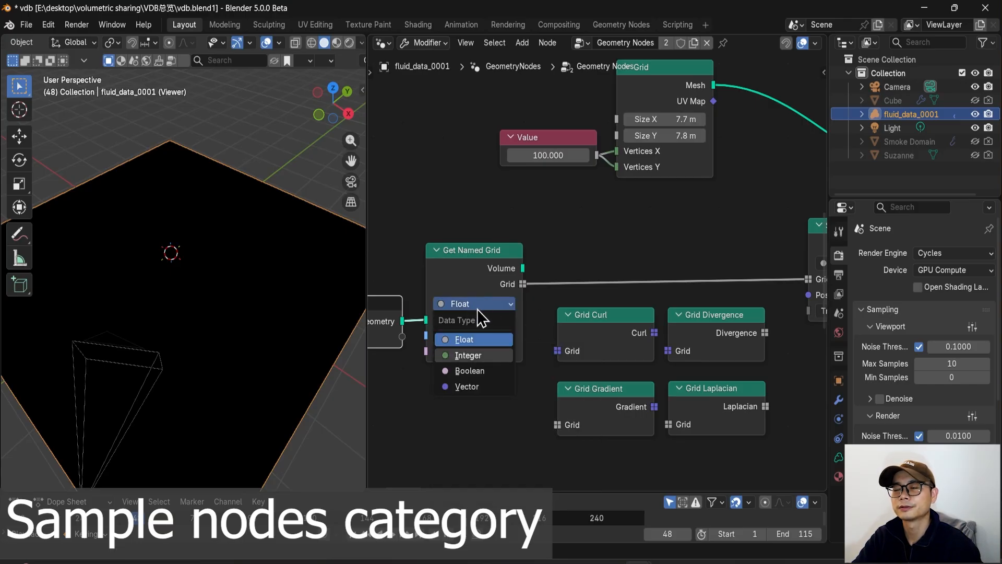
# - Preview the Group Input's smoke volume through the Viewer and check its position in the scene
pyautogui.keyDown('ctrl'); pyautogui.keyDown('shift'); pyautogui.click(396, 314); pyautogui.keyUp('shift'); pyautogui.keyUp('ctrl')
pyautogui.scroll(-3, 230, 327)
pyautogui.moveTo(229, 327); pyautogui.dragTo(258, 303, button='middle')
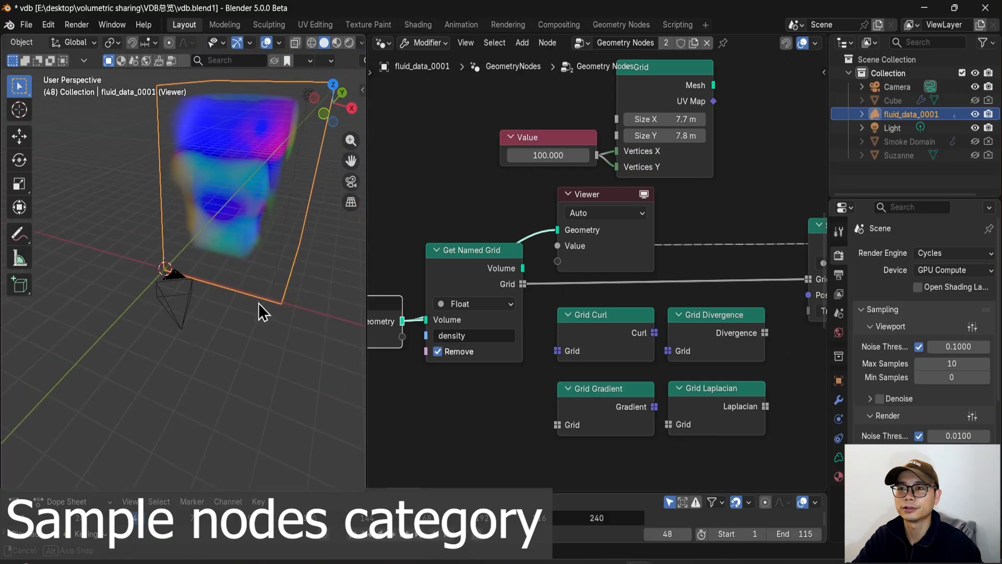
pyautogui.scroll(-3, 500, 233)
# - Insert a Transform Geometry node after the mesh Grid with Translation X 4.2 m and Z 2.6 m, feeding the Viewer
pyautogui.click(615, 142)
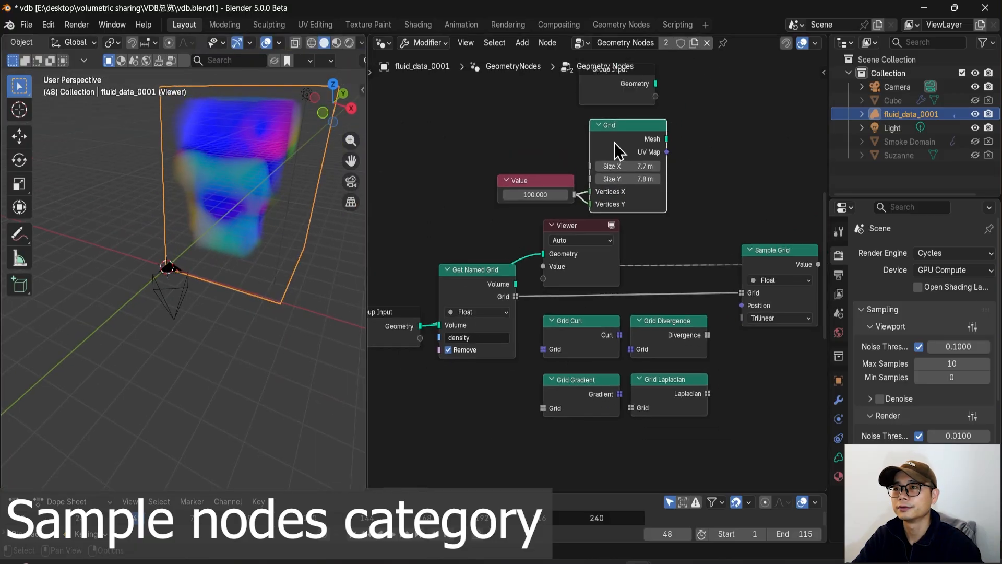
pyautogui.moveTo(649, 252); pyautogui.dragTo(600, 259, button='middle')
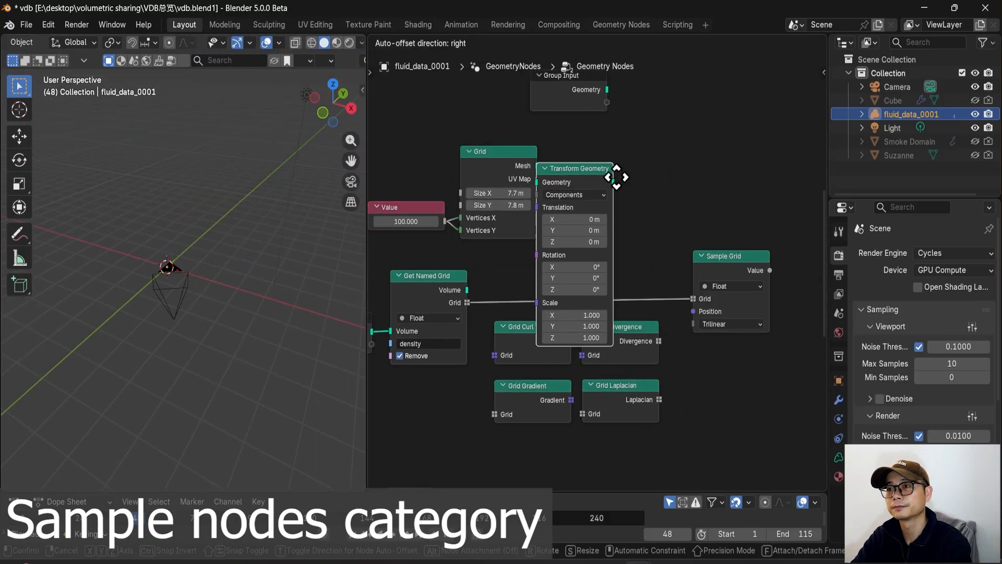
pyautogui.scroll(3, 249, 312)
pyautogui.moveTo(248, 312); pyautogui.dragTo(258, 252, button='middle')
pyautogui.scroll(1, 501, 239)
pyautogui.moveTo(479, 242); pyautogui.dragTo(524, 265, button='middle')
pyautogui.scroll(-2, 523, 282)
pyautogui.moveTo(425, 381); pyautogui.dragTo(606, 334, button='middle')
pyautogui.scroll(7, 648, 329)
pyautogui.moveTo(597, 314); pyautogui.dragTo(606, 308)
pyautogui.moveTo(642, 315); pyautogui.dragTo(547, 316, button='middle')
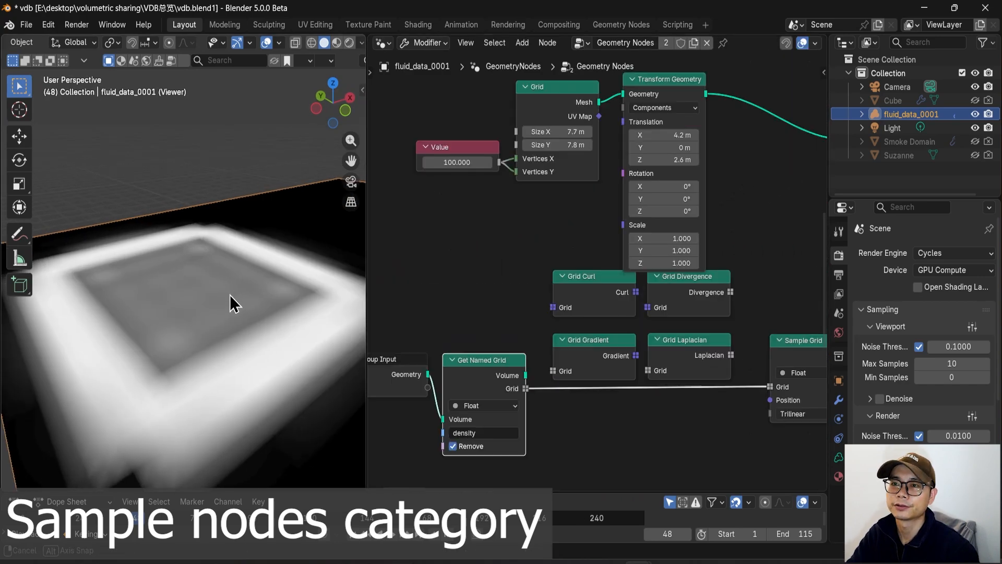
# - Move the Grid Curl, Divergence, Gradient and Laplacian nodes below the link from Get Named Grid to Sample Grid
pyautogui.moveTo(230, 295); pyautogui.dragTo(220, 356, button='middle')
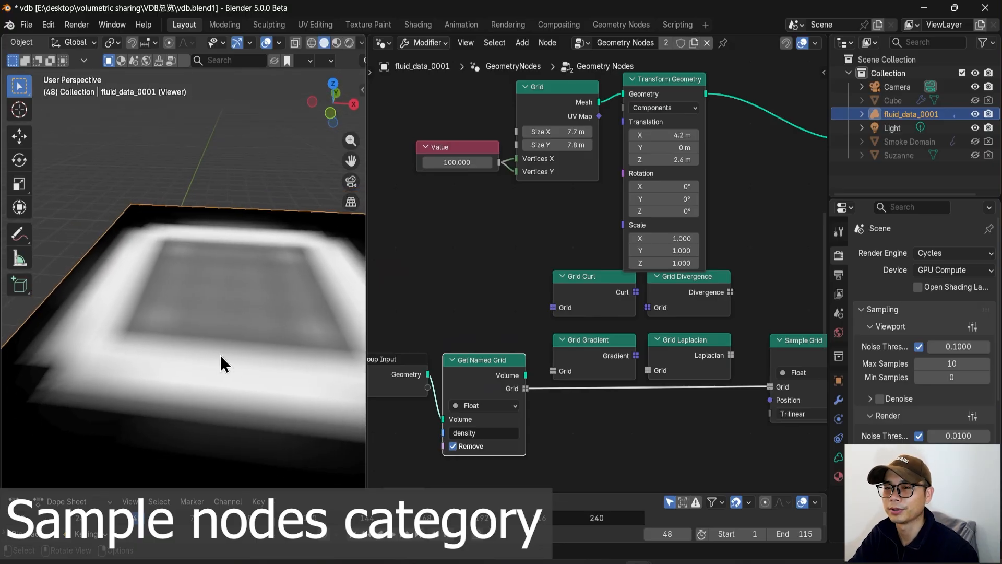
pyautogui.moveTo(676, 367); pyautogui.dragTo(676, 332, button='middle')
pyautogui.moveTo(749, 325); pyautogui.dragTo(594, 261)
pyautogui.press('g')
pyautogui.click(571, 404)
# - Set the Grid Gradient node apart from the other operator nodes, above the link into Sample Grid
pyautogui.moveTo(581, 373); pyautogui.dragTo(590, 272, button='middle')
pyautogui.scroll(2, 569, 324)
pyautogui.moveTo(597, 372); pyautogui.dragTo(613, 429)
pyautogui.scroll(1, 581, 267)
pyautogui.moveTo(582, 260); pyautogui.dragTo(588, 316, button='middle')
pyautogui.moveTo(738, 394); pyautogui.dragTo(592, 313)
pyautogui.scroll(2, 541, 365)
pyautogui.moveTo(548, 358); pyautogui.dragTo(554, 391, button='middle')
pyautogui.moveTo(532, 410); pyautogui.dragTo(599, 187)
pyautogui.moveTo(480, 237); pyautogui.dragTo(474, 264, button='middle')
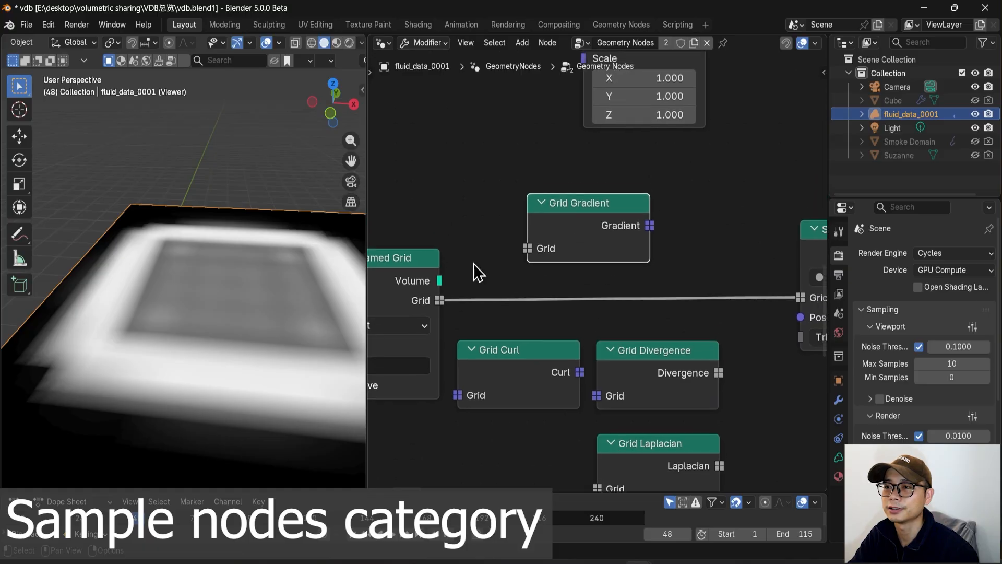
# - Connect Get Named Grid's Grid output to Grid Gradient's Grid input and nudge Grid Gradient slightly upward
pyautogui.moveTo(440, 300); pyautogui.dragTo(489, 268)
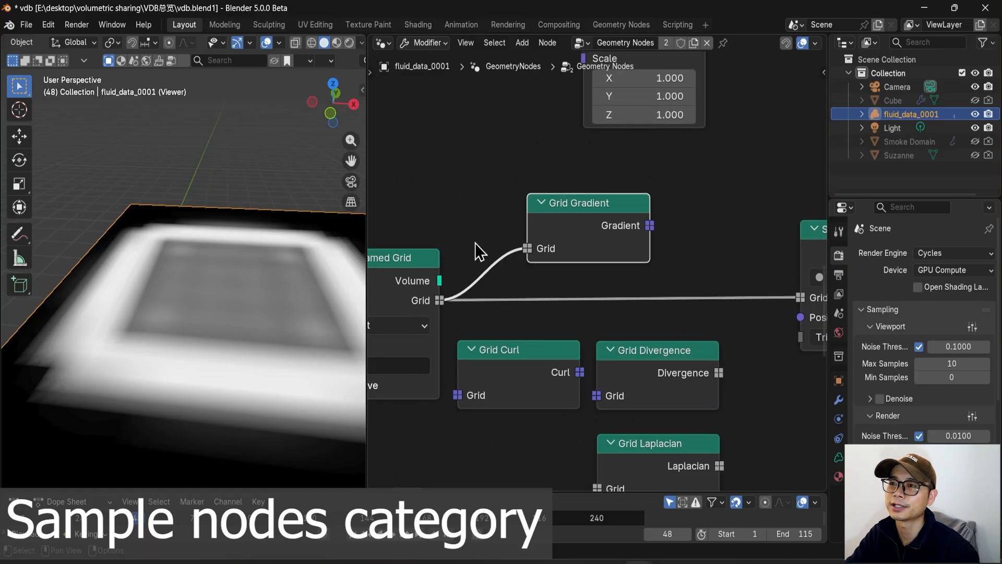
pyautogui.scroll(-2, 585, 246)
pyautogui.scroll(2, 585, 246)
pyautogui.moveTo(602, 224); pyautogui.dragTo(600, 208)
# - Annotate the density preview with three freehand arrows pointing outward from the bright band around the square
pyautogui.moveTo(190, 268); pyautogui.dragTo(197, 285, button='middle')
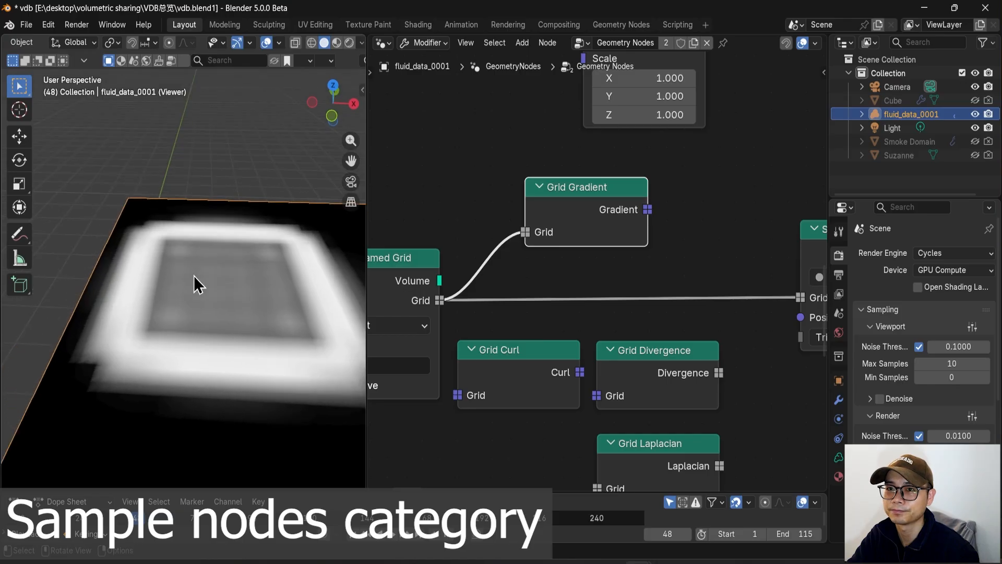
pyautogui.moveTo(25, 237)
pyautogui.mouseDown()
pyautogui.moveTo(95, 262)
pyautogui.moveTo(105, 243)
pyautogui.mouseUp()
pyautogui.moveTo(145, 323)
pyautogui.mouseDown()
pyautogui.moveTo(45, 342)
pyautogui.moveTo(148, 264)
pyautogui.moveTo(130, 246)
pyautogui.moveTo(133, 268)
pyautogui.mouseUp()
pyautogui.moveTo(189, 214)
pyautogui.mouseDown()
pyautogui.moveTo(192, 165)
pyautogui.moveTo(200, 207)
pyautogui.mouseUp()
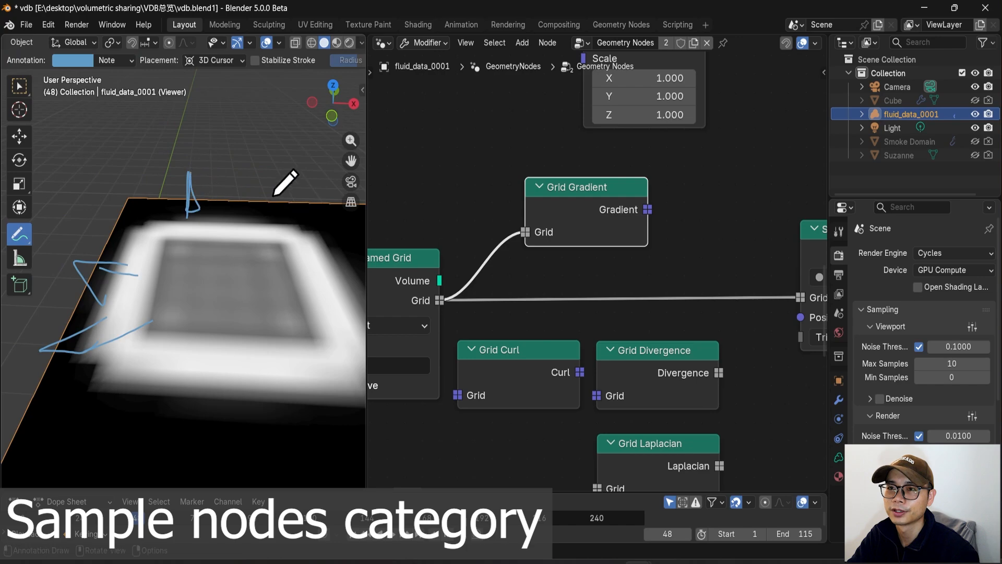
# - Annotate the density preview with further freehand outward arrows around the far, right and near edges of the bright band
pyautogui.moveTo(272, 232)
pyautogui.mouseDown()
pyautogui.moveTo(279, 198)
pyautogui.moveTo(282, 209)
pyautogui.mouseUp()
pyautogui.moveTo(316, 251)
pyautogui.mouseDown()
pyautogui.moveTo(337, 237)
pyautogui.moveTo(330, 246)
pyautogui.mouseUp()
pyautogui.moveTo(306, 316); pyautogui.dragTo(336, 309)
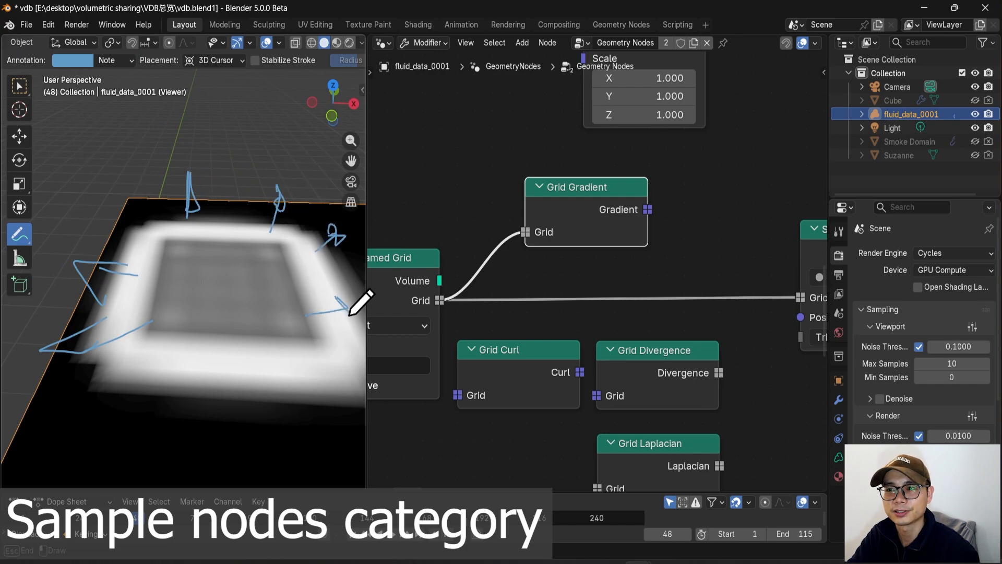
pyautogui.moveTo(271, 363)
pyautogui.mouseDown()
pyautogui.moveTo(301, 420)
pyautogui.moveTo(288, 416)
pyautogui.moveTo(308, 404)
pyautogui.mouseUp()
pyautogui.moveTo(173, 342)
pyautogui.mouseDown()
pyautogui.moveTo(148, 459)
pyautogui.moveTo(144, 415)
pyautogui.mouseUp()
# - Undo the freehand arrow annotations drawn over the density preview
pyautogui.hotkey('ctrl', 'z')
pyautogui.hotkey('ctrl', 'z')
pyautogui.hotkey('ctrl', 'z')
pyautogui.hotkey('ctrl', 'z')
pyautogui.hotkey('ctrl', 'z')
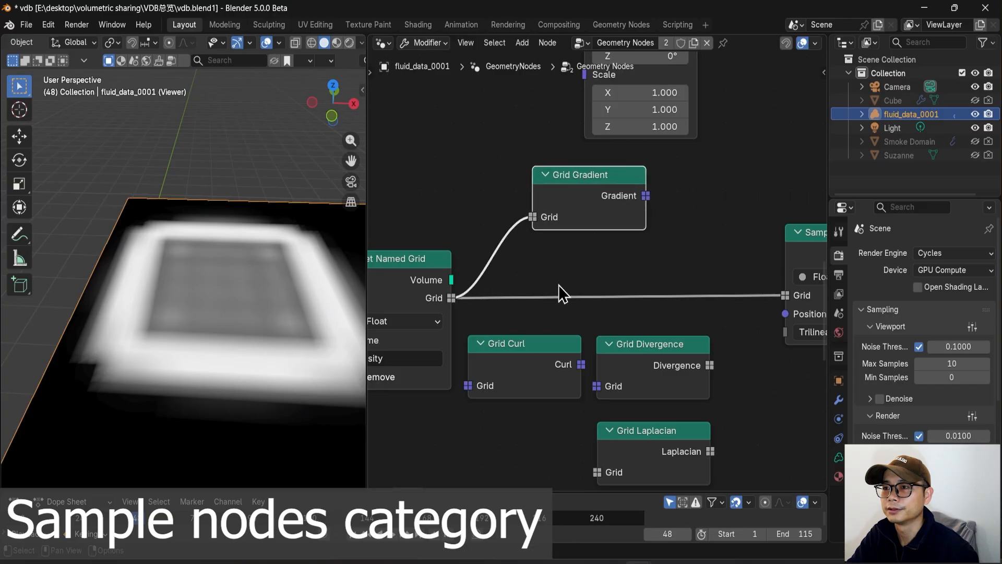
# - Move Grid Laplacian beside Grid Gradient and connect Get Named Grid's Grid output to its Grid input
pyautogui.scroll(-1, 578, 362)
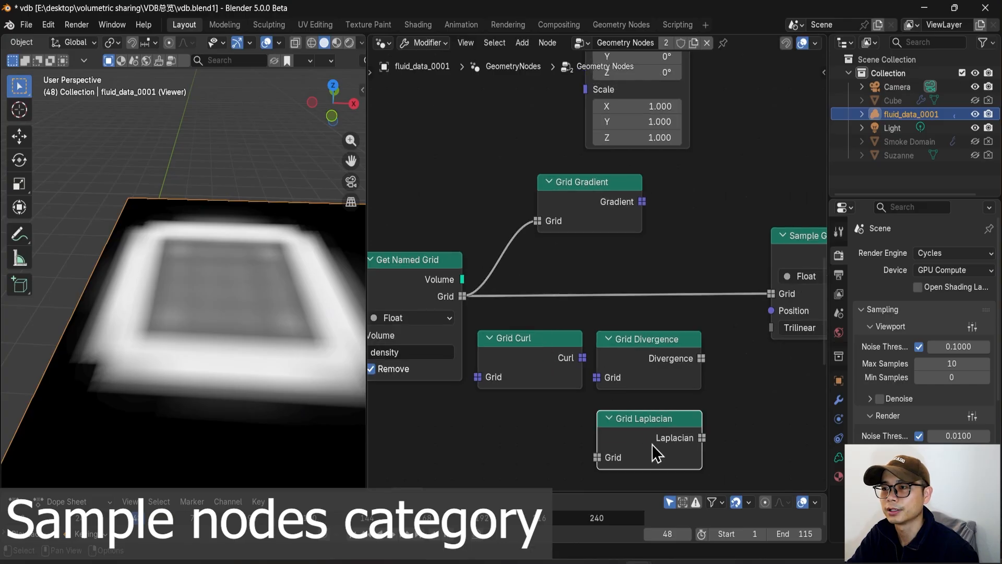
pyautogui.scroll(1, 653, 450)
pyautogui.moveTo(656, 457); pyautogui.dragTo(716, 182)
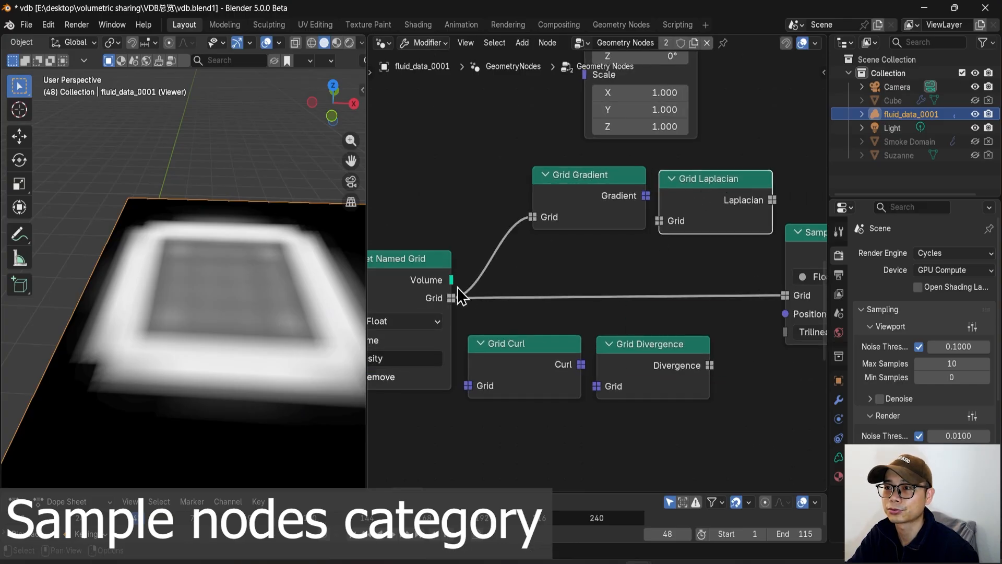
pyautogui.moveTo(452, 298); pyautogui.dragTo(657, 229)
pyautogui.moveTo(716, 196); pyautogui.dragTo(706, 234)
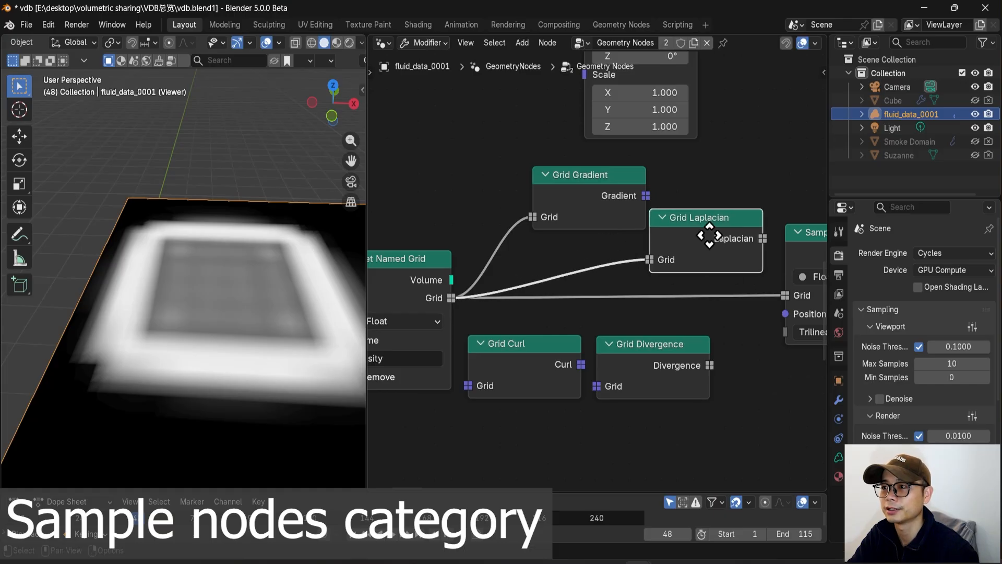
# - Connect Grid Laplacian's Laplacian output to Sample Grid's Grid input and view the result in the preview
pyautogui.moveTo(709, 235); pyautogui.dragTo(673, 243, button='middle')
pyautogui.moveTo(659, 233); pyautogui.dragTo(680, 287)
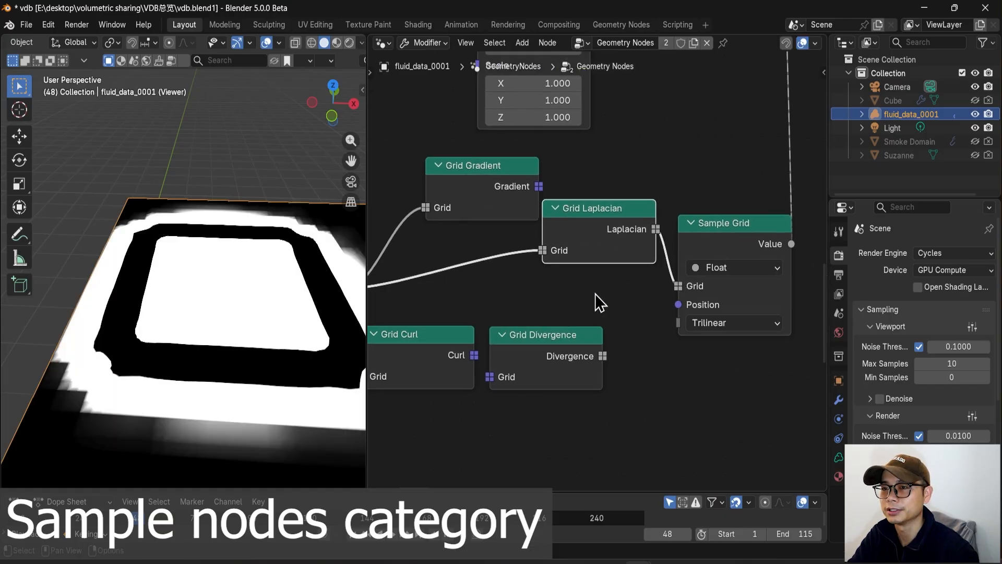
pyautogui.moveTo(595, 293); pyautogui.dragTo(610, 289, button='middle')
pyautogui.scroll(-1, 230, 305)
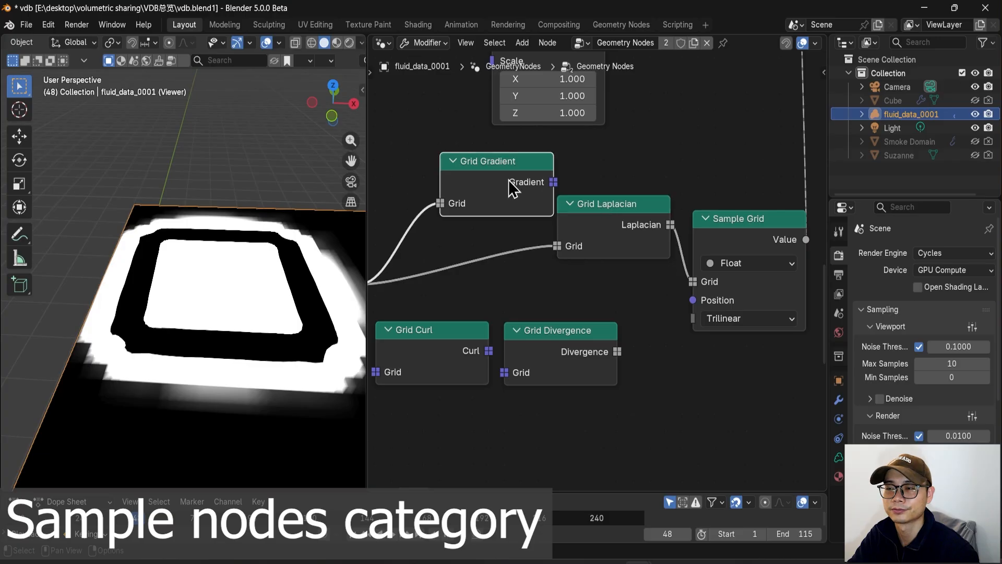
# - Spread the operator nodes apart, moving Grid Gradient and Grid Laplacian higher and Grid Curl and Grid Divergence lower
pyautogui.moveTo(510, 190); pyautogui.dragTo(474, 171)
pyautogui.click(605, 224)
pyautogui.moveTo(604, 224); pyautogui.dragTo(656, 196, button='middle')
pyautogui.moveTo(655, 196); pyautogui.dragTo(637, 173)
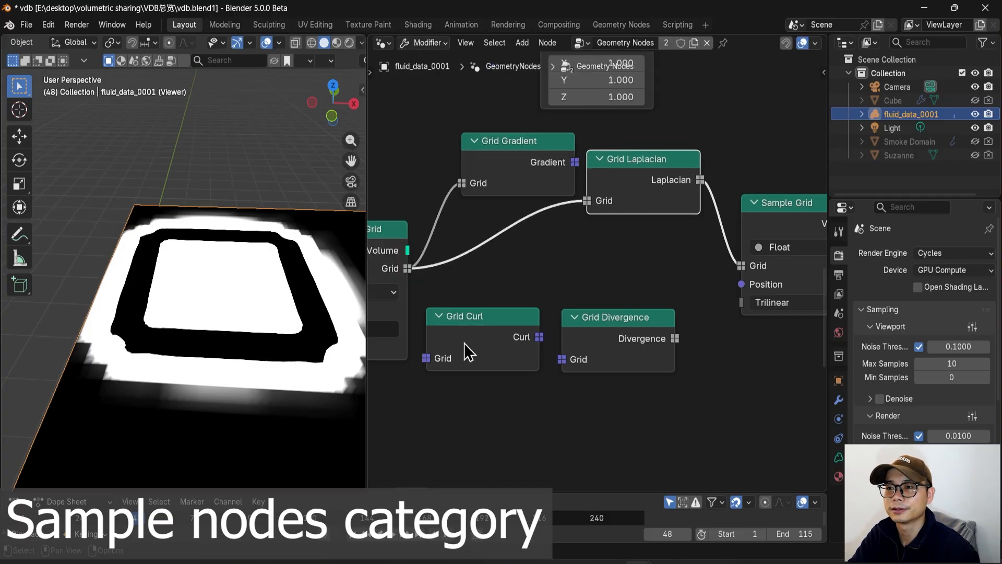
pyautogui.moveTo(473, 326); pyautogui.dragTo(481, 362)
pyautogui.moveTo(616, 353); pyautogui.dragTo(635, 348, button='middle')
pyautogui.moveTo(629, 345); pyautogui.dragTo(625, 382)
pyautogui.moveTo(528, 369); pyautogui.dragTo(549, 344, button='middle')
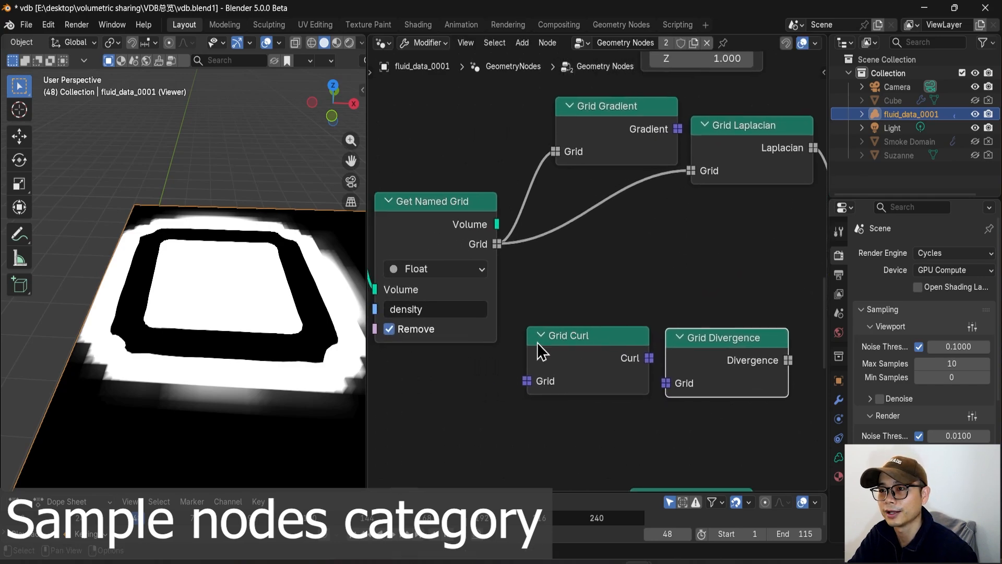
# - Choose the velocity grid in Get Named Grid and cut the link from its Grid output to Sample Grid
pyautogui.click(445, 311)
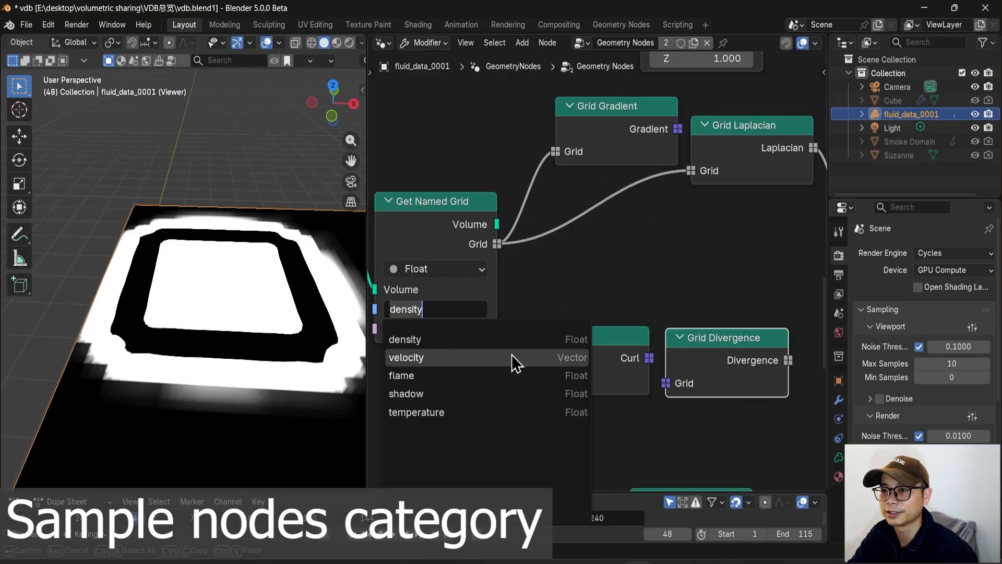
pyautogui.click(448, 357)
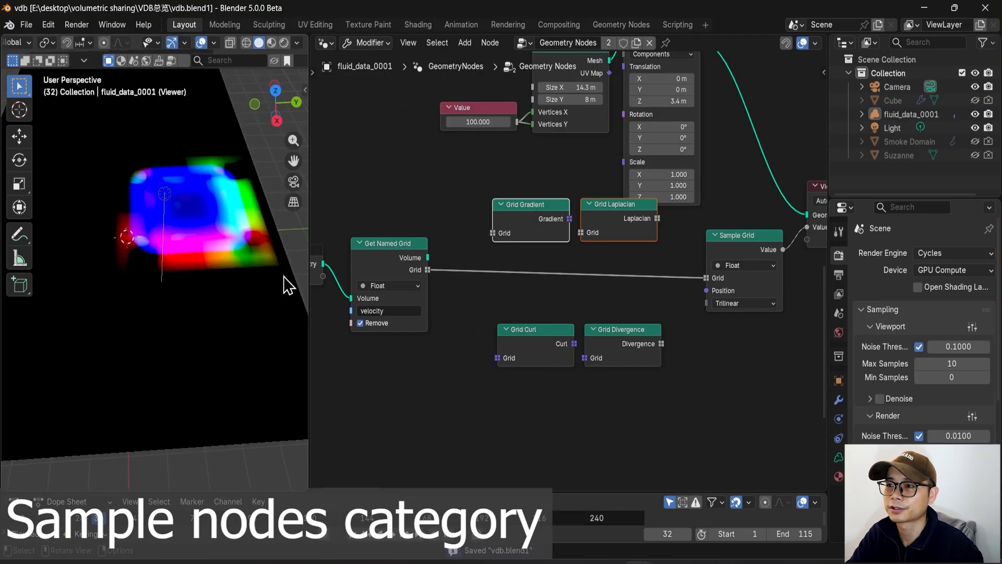
pyautogui.moveTo(508, 343)
pyautogui.mouseDown(button='middle')
pyautogui.moveTo(480, 324)
pyautogui.moveTo(495, 324)
pyautogui.mouseUp(button='middle')
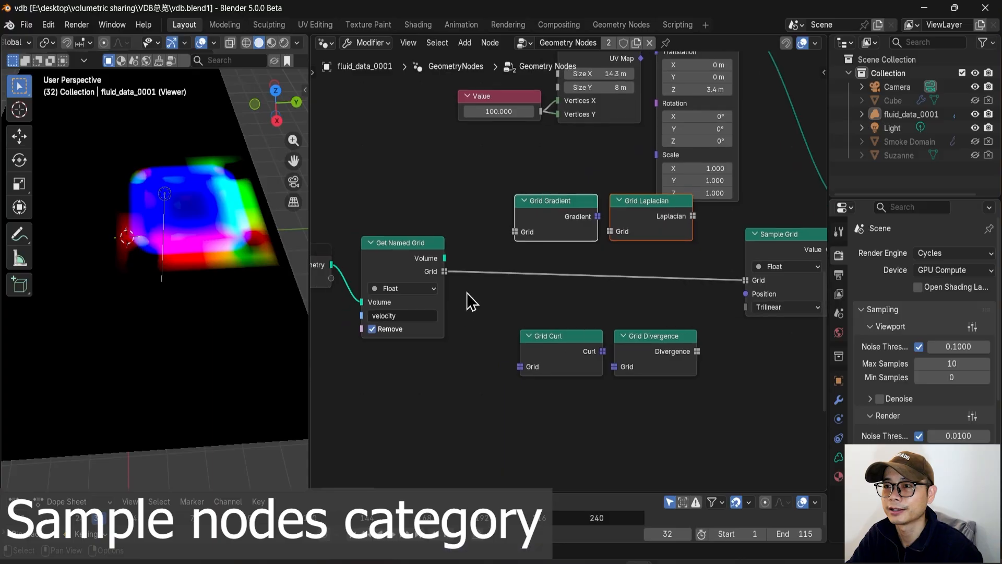
pyautogui.scroll(1, 467, 294)
pyautogui.keyDown('ctrl'); pyautogui.moveTo(478, 294); pyautogui.dragTo(502, 263, button='right'); pyautogui.keyUp('ctrl')
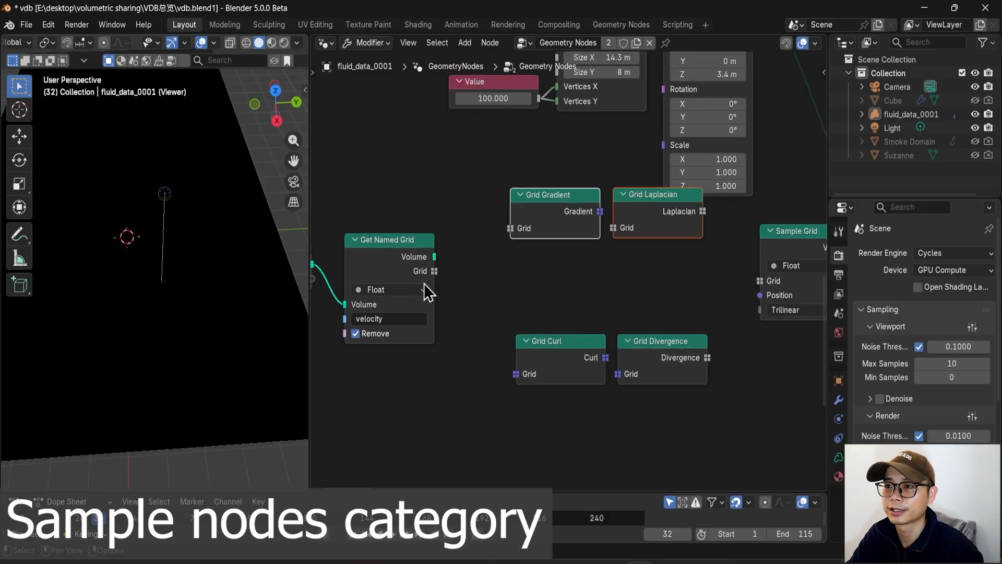
# - Set Get Named Grid's data type to Vector and move the node lower
pyautogui.click(407, 289)
pyautogui.click(384, 366)
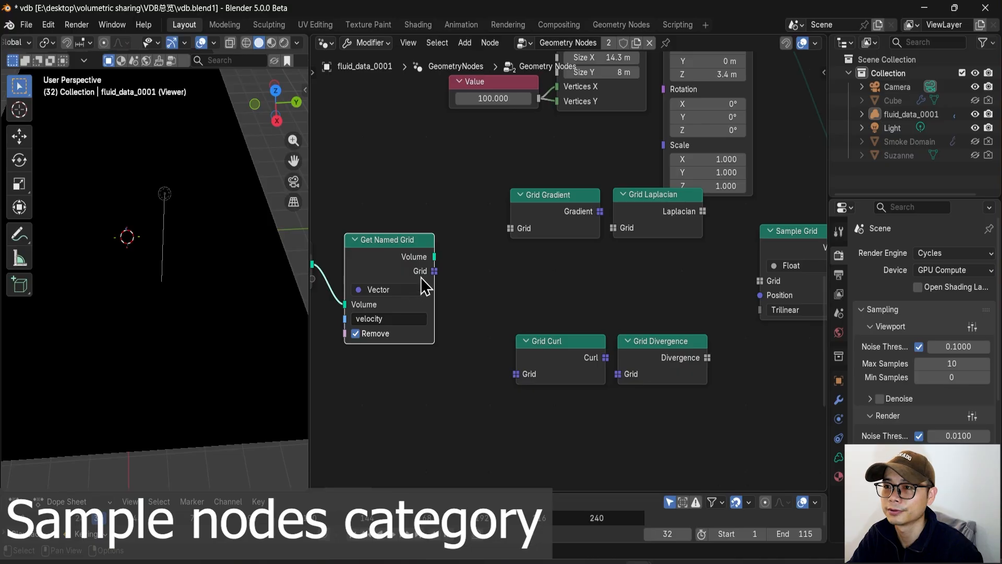
pyautogui.moveTo(387, 248); pyautogui.dragTo(410, 319)
pyautogui.scroll(2, 400, 297)
pyautogui.moveTo(460, 340); pyautogui.dragTo(472, 331, button='middle')
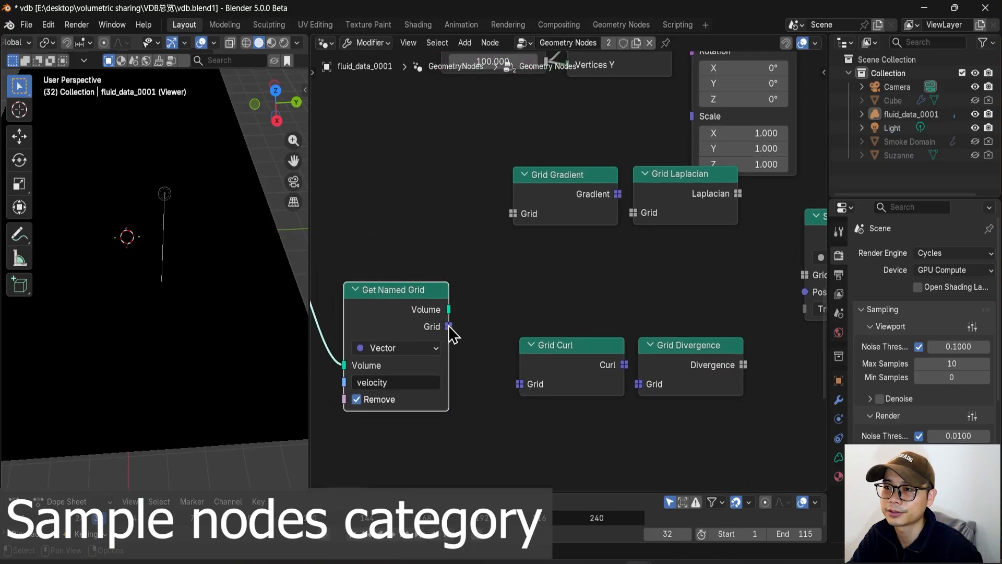
# - Connect Get Named Grid's Grid output to Grid Curl's Grid input and nudge Grid Curl slightly
pyautogui.click(587, 365)
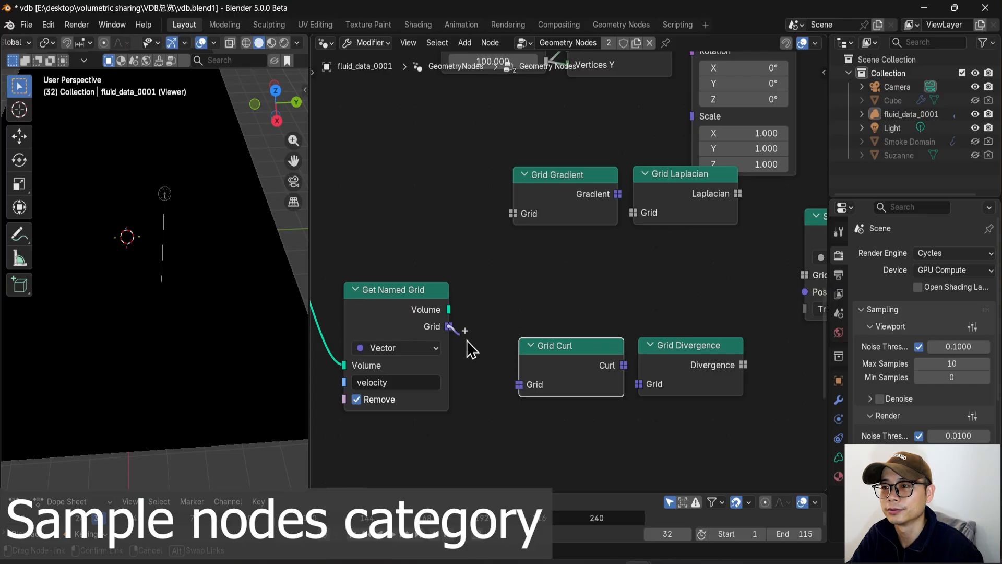
pyautogui.moveTo(467, 341); pyautogui.dragTo(519, 385)
pyautogui.scroll(-1, 569, 366)
pyautogui.moveTo(552, 338); pyautogui.dragTo(543, 348)
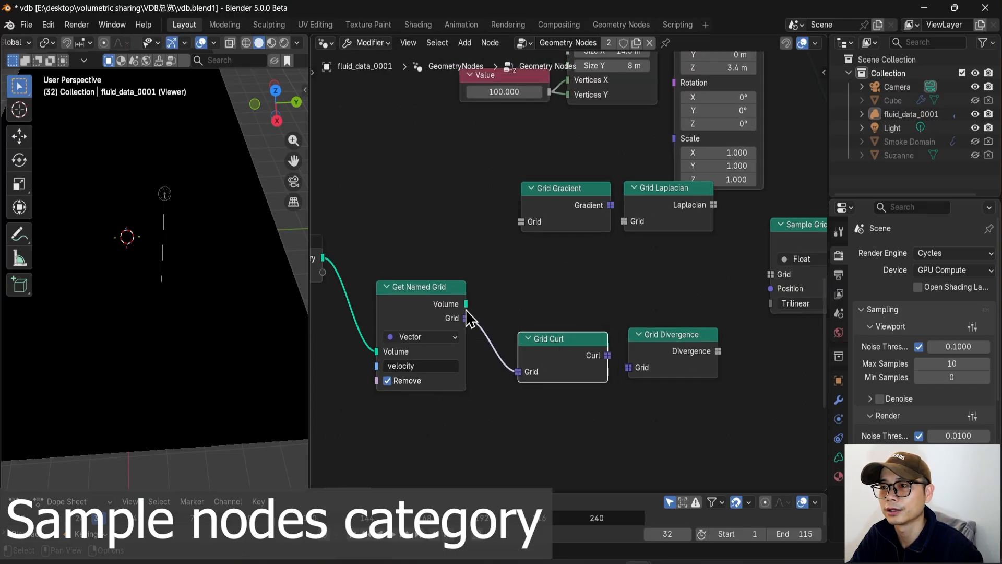
# - Set Sample Grid's data type to Vector and connect Get Named Grid's Grid output to its Grid input
pyautogui.moveTo(466, 319); pyautogui.dragTo(670, 281)
pyautogui.moveTo(678, 237); pyautogui.dragTo(567, 267, button='middle')
pyautogui.click(690, 292)
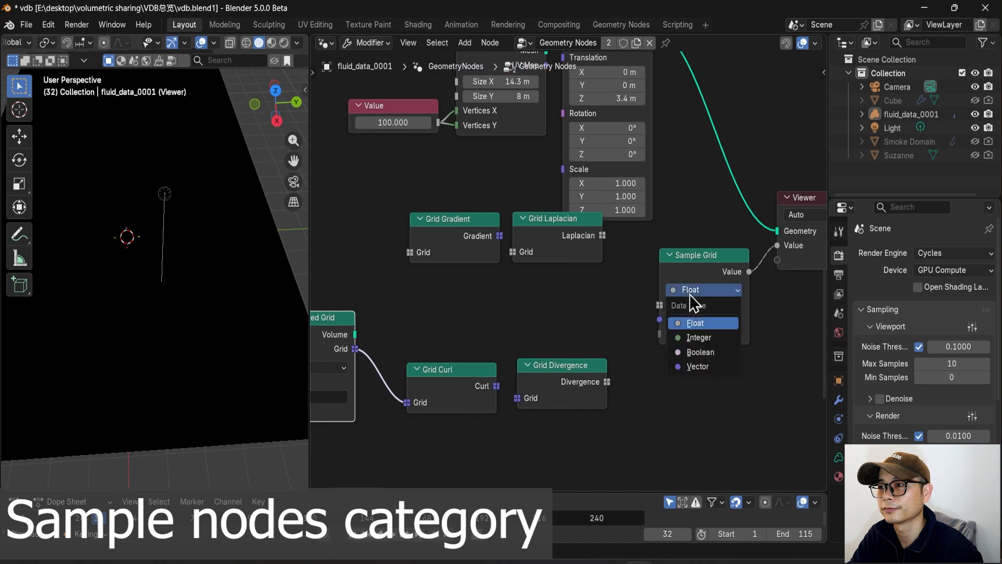
pyautogui.click(707, 364)
pyautogui.scroll(-1, 491, 346)
pyautogui.moveTo(483, 348); pyautogui.dragTo(527, 346, button='middle')
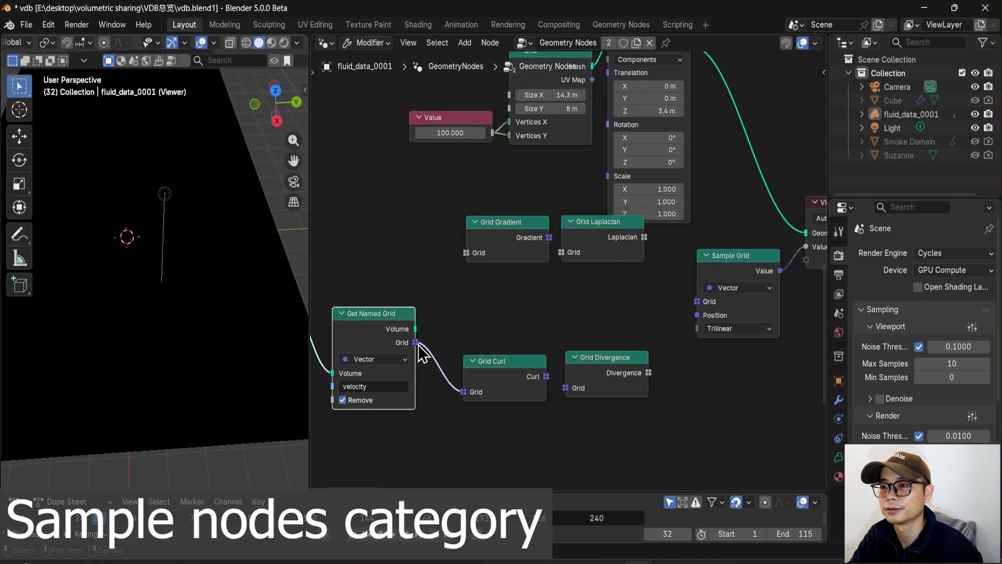
pyautogui.moveTo(416, 343); pyautogui.dragTo(698, 302)
pyautogui.moveTo(197, 278)
pyautogui.mouseDown(button='middle')
pyautogui.moveTo(208, 285)
pyautogui.moveTo(200, 259)
pyautogui.mouseUp(button='middle')
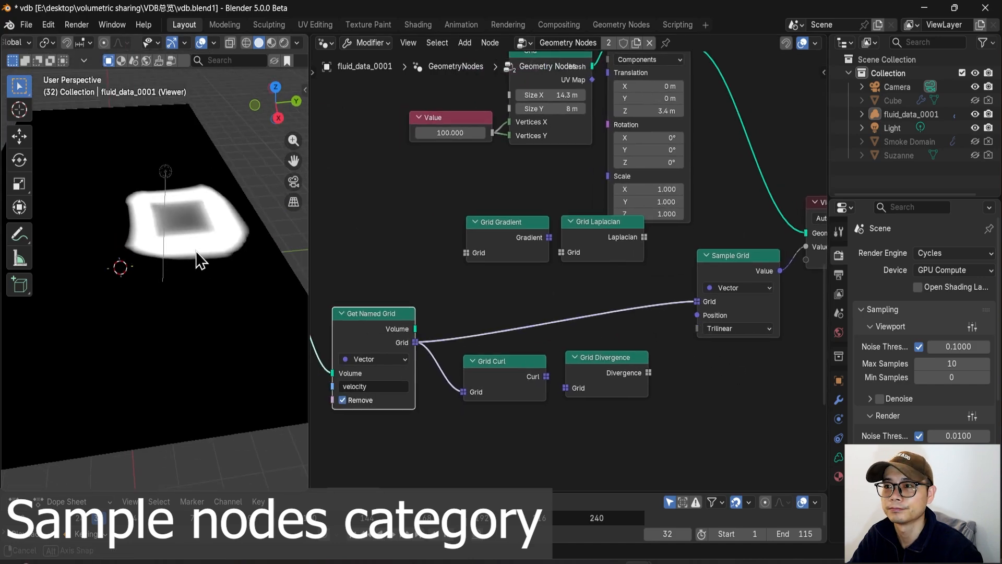
# - Reconnect Sample Grid's Value output to the Viewer's Value input to preview the velocity vectors
pyautogui.moveTo(722, 268); pyautogui.dragTo(628, 278, button='middle')
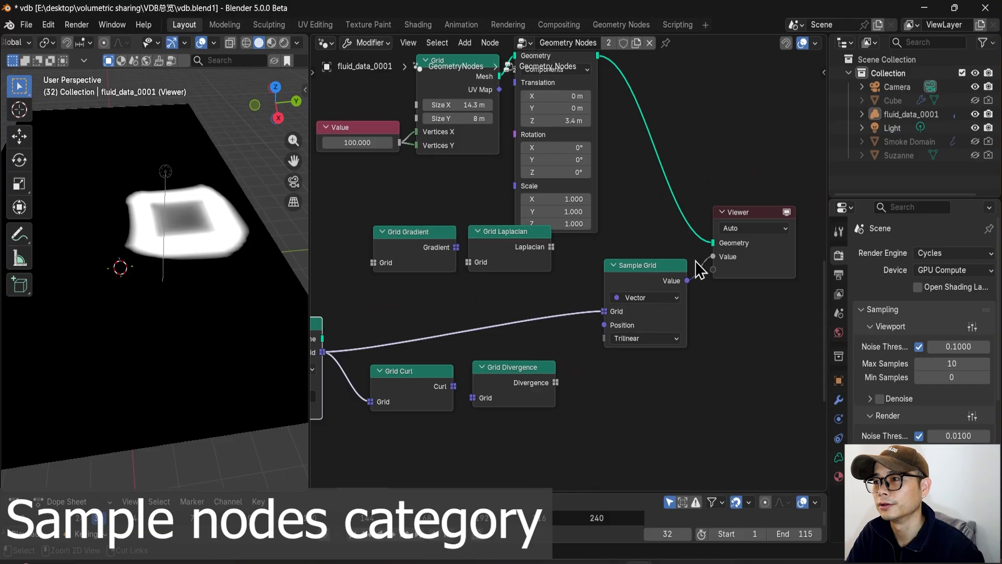
pyautogui.moveTo(699, 270); pyautogui.dragTo(734, 271)
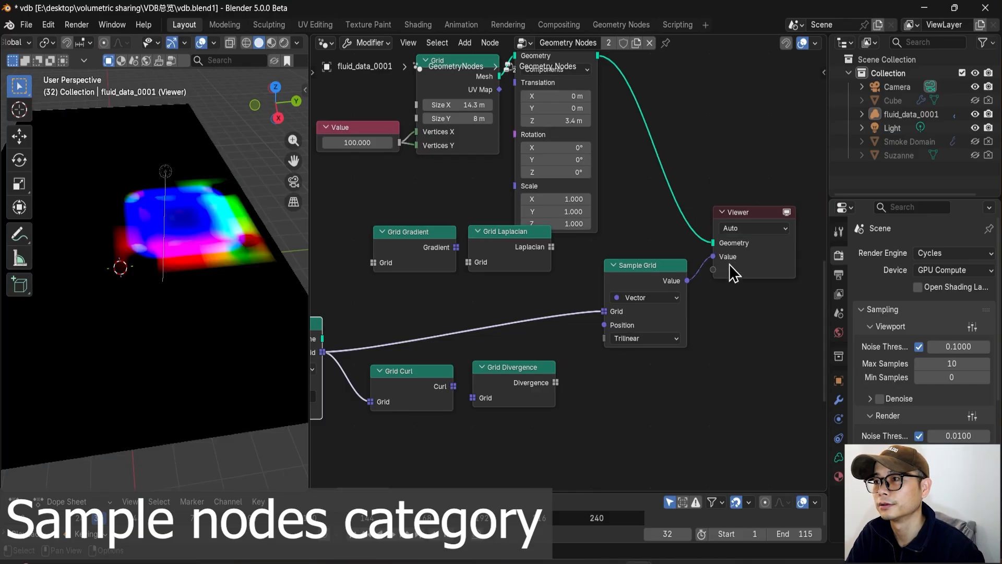
pyautogui.scroll(4, 216, 268)
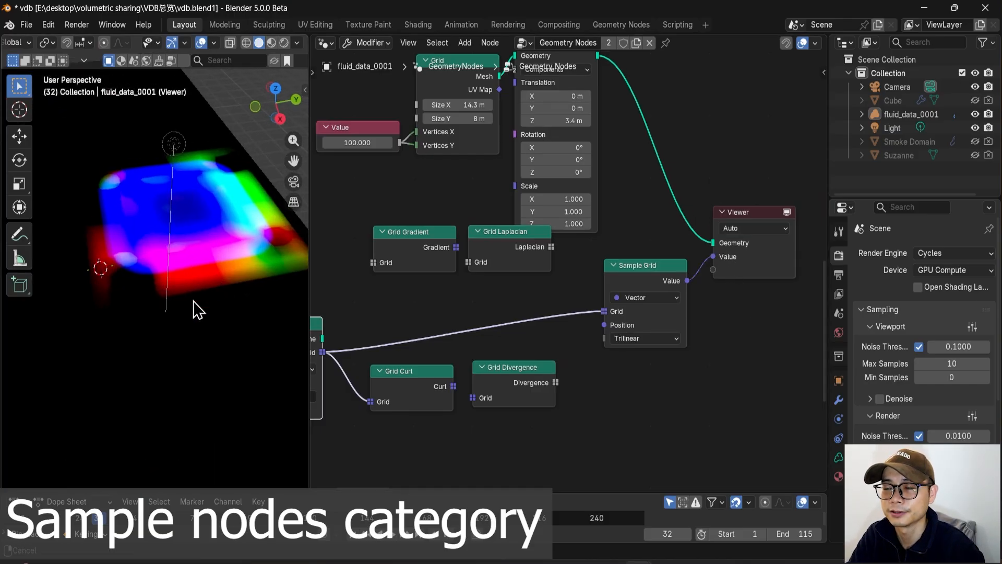
# - Raise Get Named Grid and shift Grid Curl closer to it
pyautogui.moveTo(460, 360); pyautogui.dragTo(588, 378, button='middle')
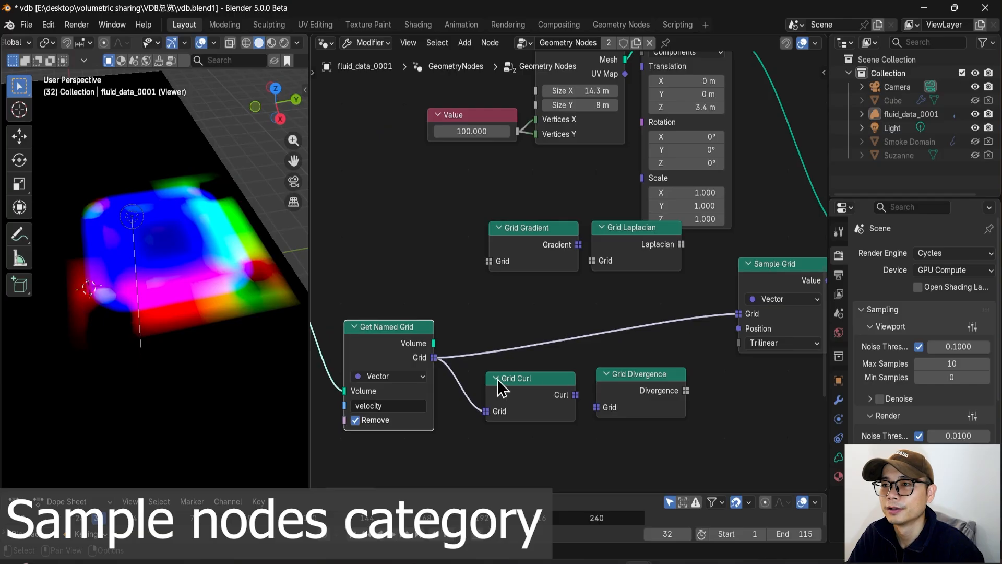
pyautogui.moveTo(402, 345); pyautogui.dragTo(402, 318)
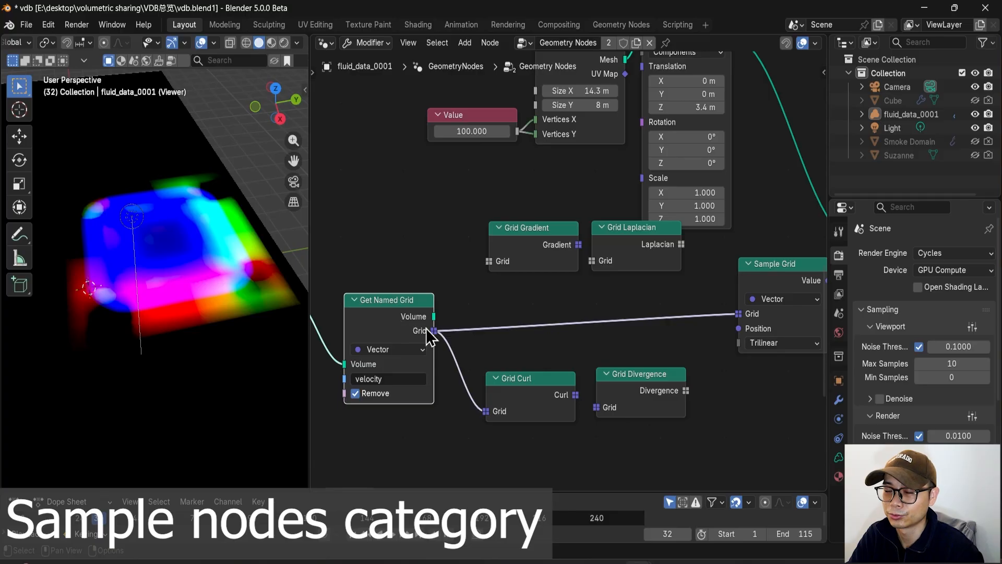
pyautogui.moveTo(525, 381)
pyautogui.mouseDown()
pyautogui.moveTo(501, 349)
pyautogui.moveTo(526, 385)
pyautogui.mouseUp()
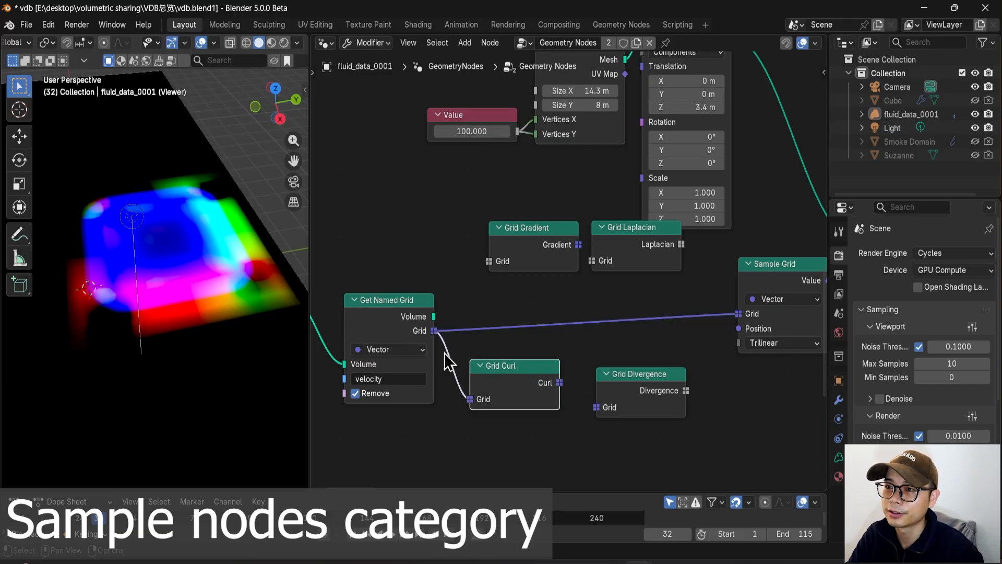
# - Connect Grid Curl's Curl output to Sample Grid's Grid input and inspect the curl preview from another angle
pyautogui.moveTo(560, 384); pyautogui.dragTo(737, 314)
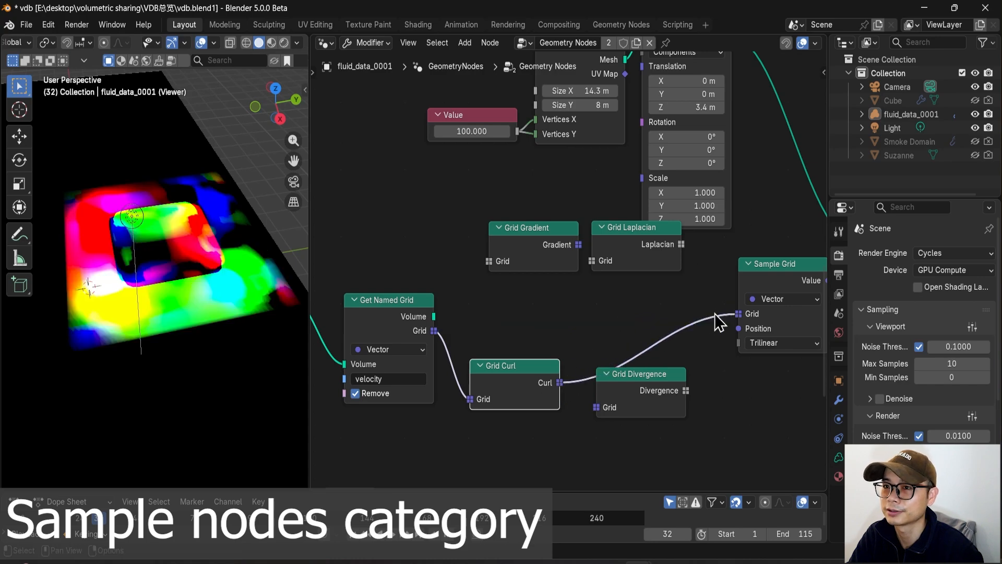
pyautogui.moveTo(186, 263); pyautogui.dragTo(107, 183, button='middle')
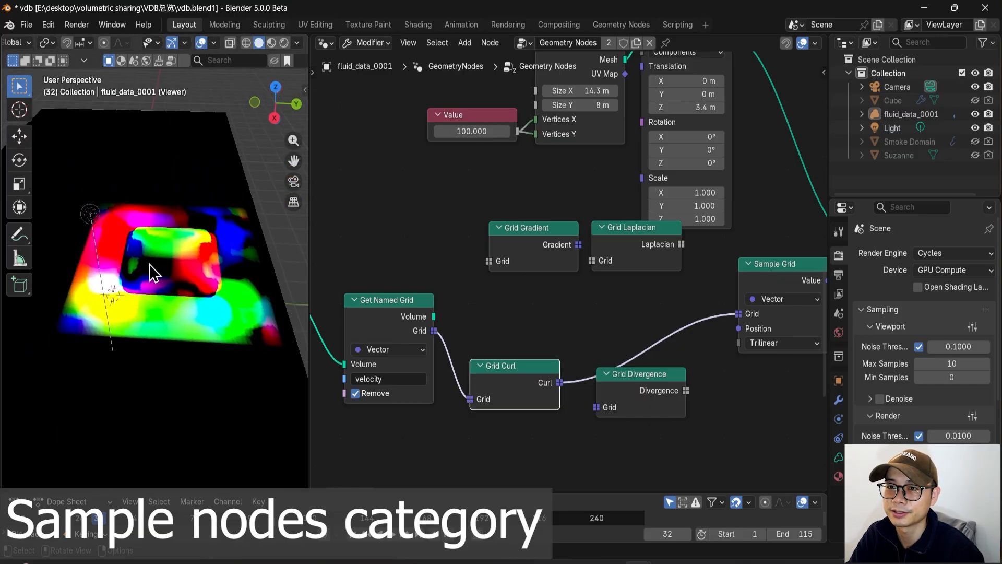
pyautogui.moveTo(153, 267); pyautogui.dragTo(158, 271, button='middle')
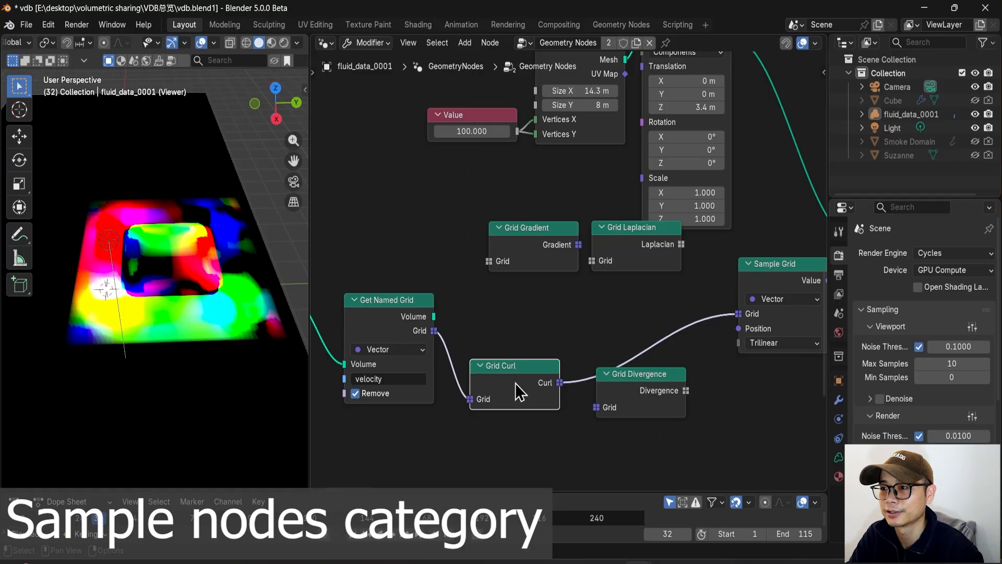
# - Raise Grid Curl, place Grid Divergence beneath it, and lower Grid Gradient and Grid Laplacian to sit just above
pyautogui.moveTo(516, 384); pyautogui.dragTo(519, 349)
pyautogui.moveTo(646, 381); pyautogui.dragTo(689, 396)
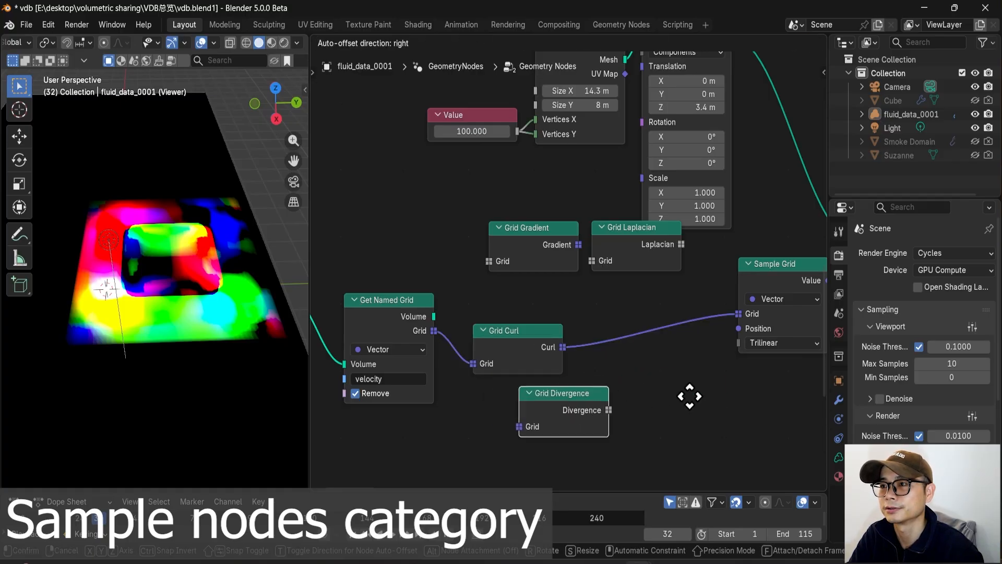
pyautogui.moveTo(636, 256)
pyautogui.mouseDown()
pyautogui.moveTo(640, 265)
pyautogui.moveTo(631, 260)
pyautogui.mouseUp()
pyautogui.moveTo(543, 234); pyautogui.dragTo(537, 254)
pyautogui.moveTo(629, 244); pyautogui.dragTo(629, 257)
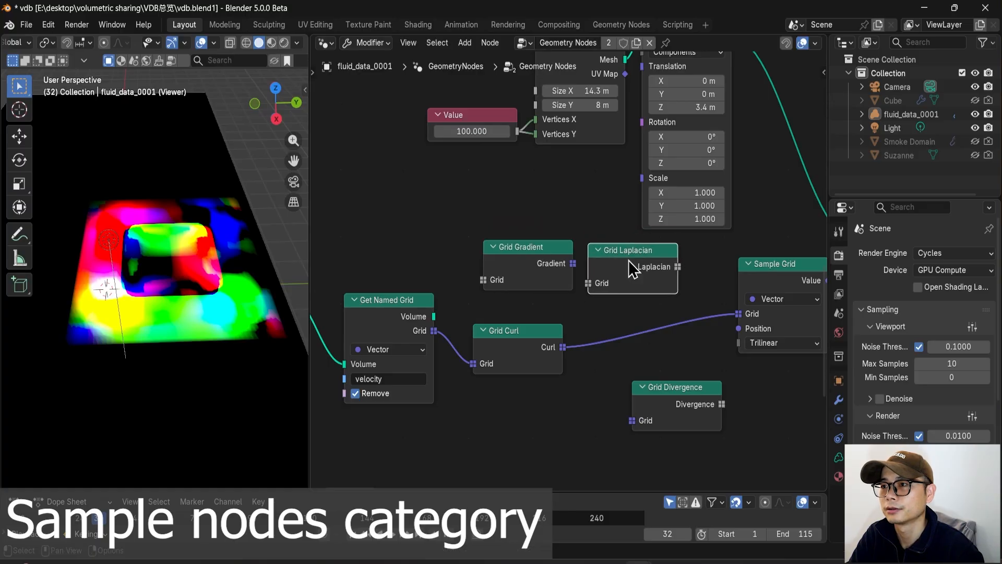
pyautogui.moveTo(632, 394); pyautogui.dragTo(590, 402)
# - Connect Get Named Grid's Grid output to Grid Divergence's Grid input after nudging Grid Divergence closer
pyautogui.scroll(1, 579, 411)
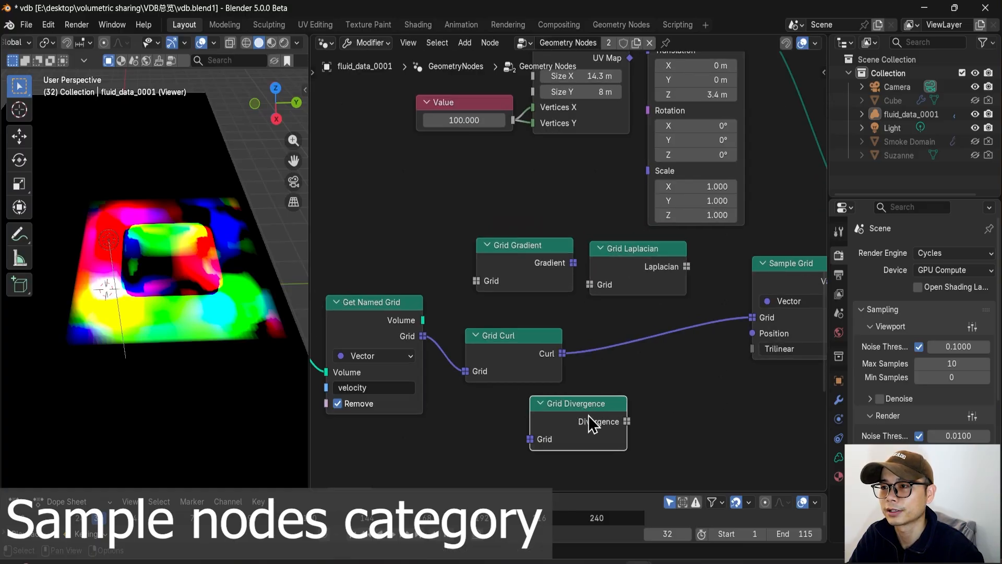
pyautogui.moveTo(585, 412); pyautogui.dragTo(573, 412)
pyautogui.moveTo(423, 336); pyautogui.dragTo(546, 400)
pyautogui.moveTo(424, 336); pyautogui.dragTo(518, 439)
pyautogui.moveTo(640, 392); pyautogui.dragTo(583, 375, button='middle')
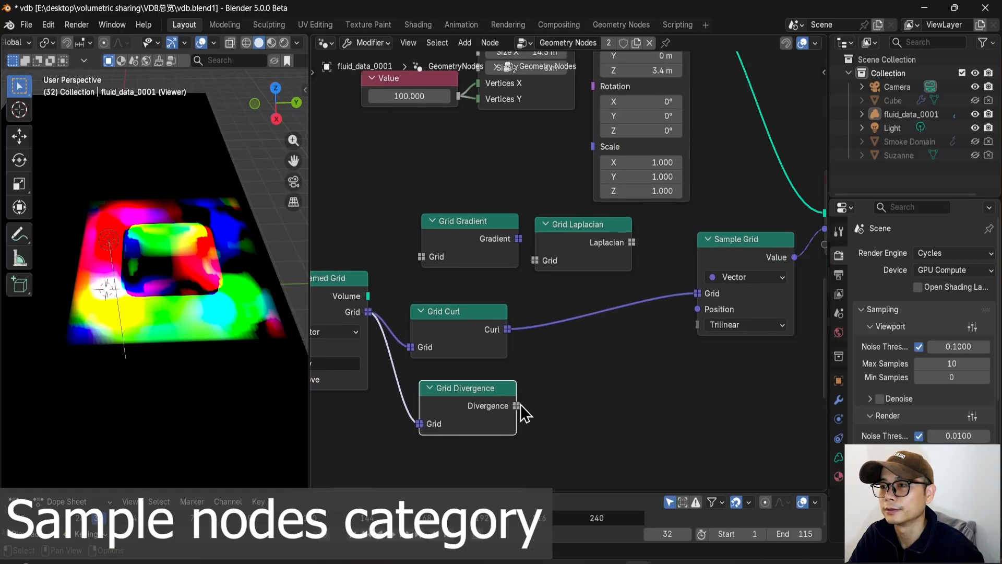
# - Set Sample Grid's data type to Float and connect Grid Divergence's Divergence output to its Grid input
pyautogui.click(756, 278)
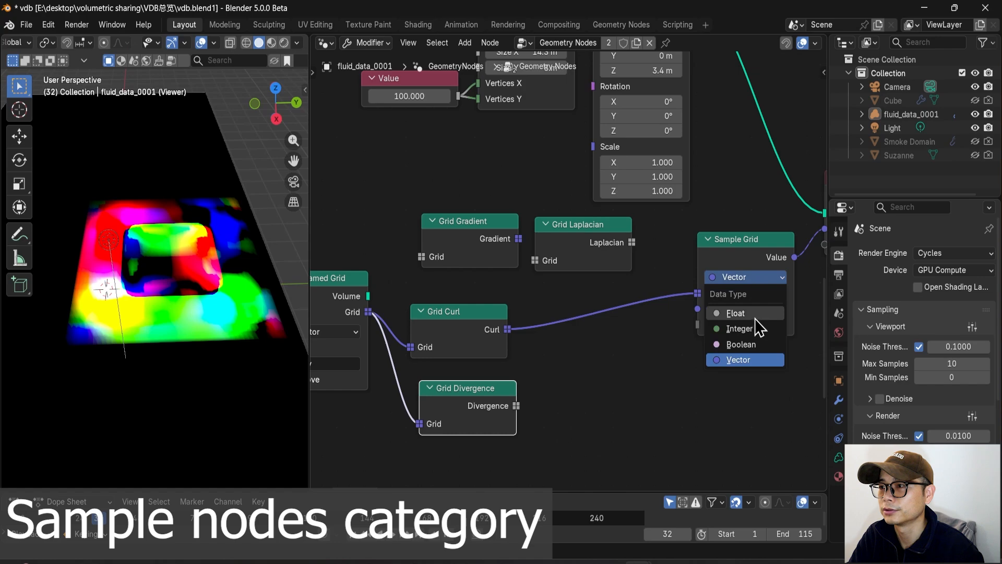
pyautogui.click(736, 313)
pyautogui.moveTo(517, 406); pyautogui.dragTo(697, 293)
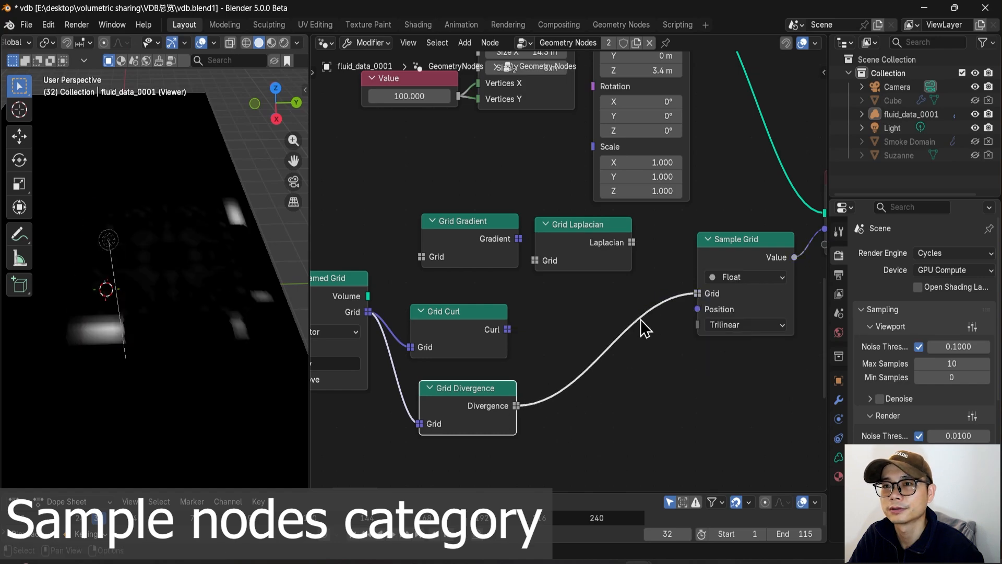
# - Inspect the divergence preview from another angle, and realign Grid Curl, Grid Laplacian and Grid Gradient above Grid Divergence
pyautogui.scroll(-1, 728, 224)
pyautogui.moveTo(716, 251); pyautogui.dragTo(693, 260, button='middle')
pyautogui.moveTo(448, 390); pyautogui.dragTo(448, 391)
pyautogui.moveTo(162, 318); pyautogui.dragTo(187, 344, button='middle')
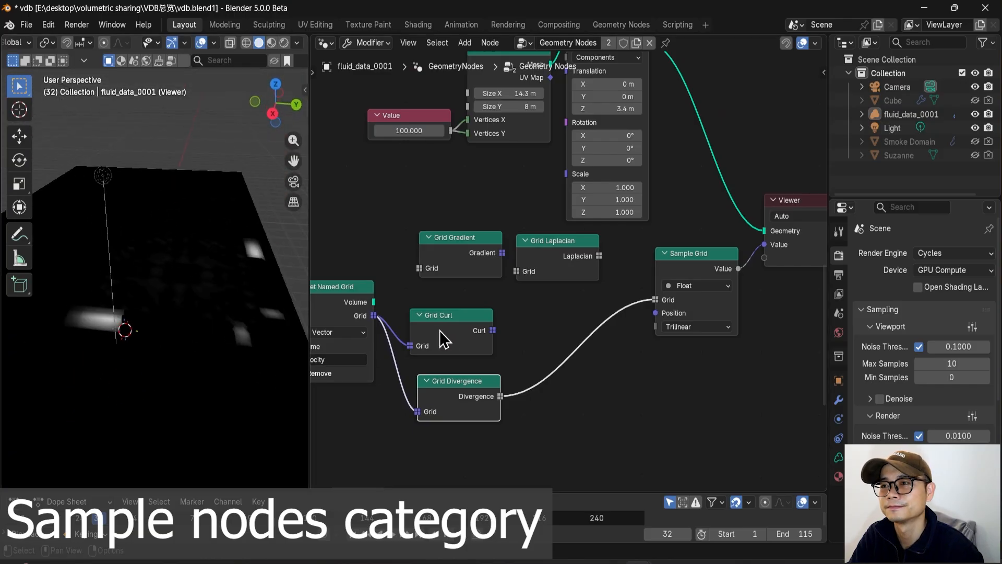
pyautogui.moveTo(440, 330)
pyautogui.mouseDown()
pyautogui.moveTo(463, 320)
pyautogui.moveTo(450, 333)
pyautogui.mouseUp()
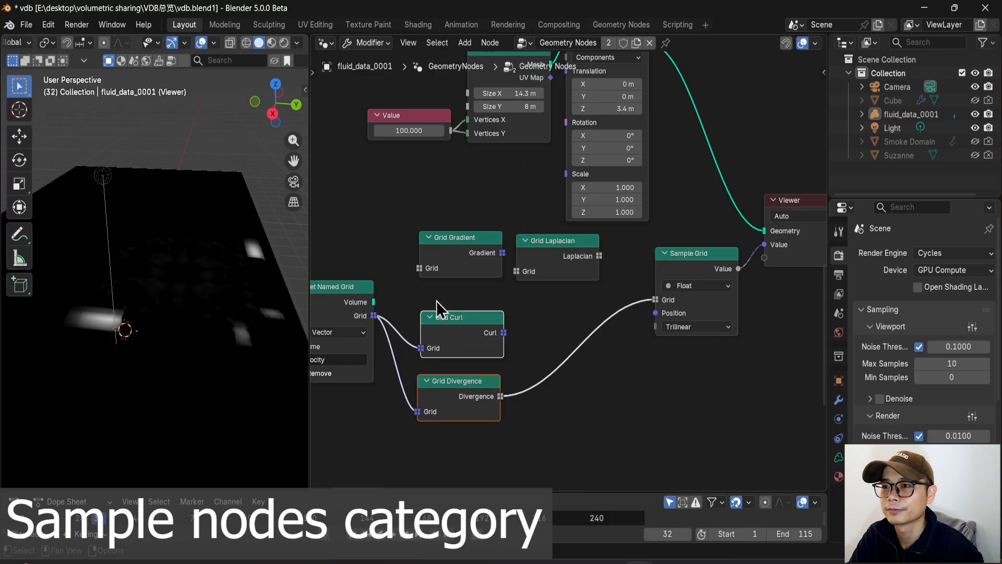
pyautogui.scroll(-1, 437, 301)
pyautogui.click(548, 324)
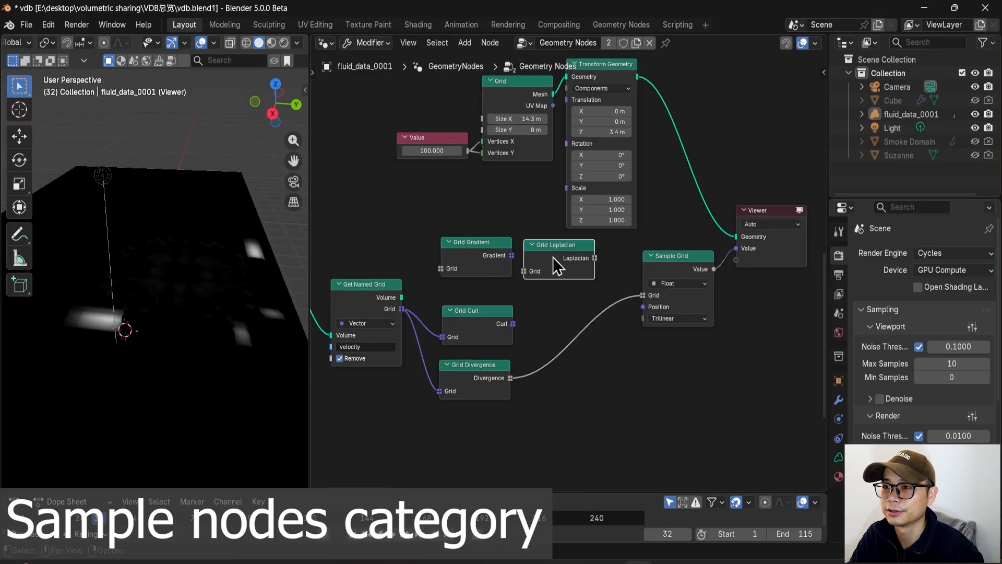
pyautogui.moveTo(554, 257); pyautogui.dragTo(554, 264)
pyautogui.moveTo(490, 256); pyautogui.dragTo(491, 272)
# - Copy the Sample Grid Index and Advect Grid nodes from the sample frame
pyautogui.scroll(-6, 517, 309)
pyautogui.moveTo(617, 324); pyautogui.dragTo(421, 327, button='middle')
pyautogui.moveTo(646, 289); pyautogui.dragTo(589, 322, button='middle')
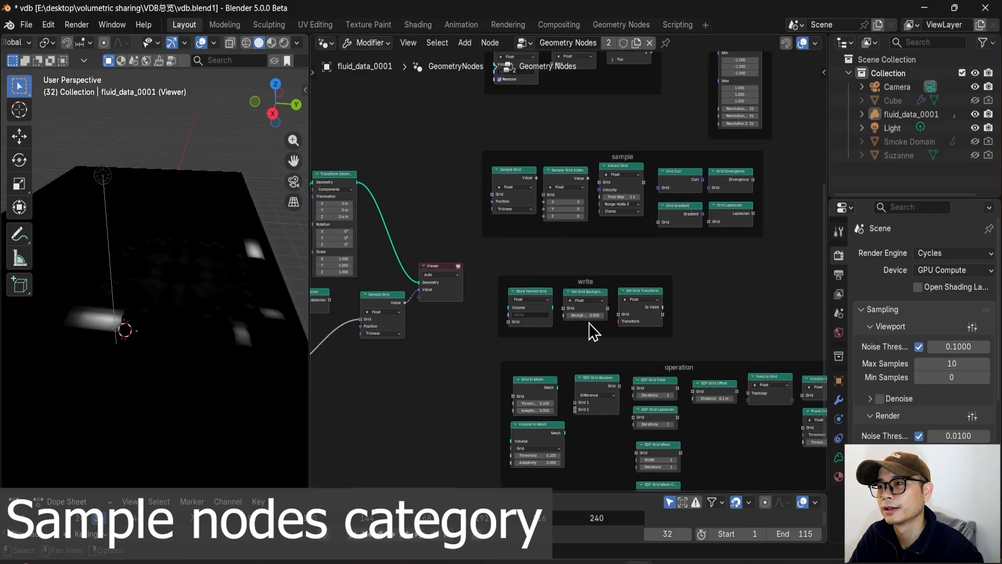
pyautogui.scroll(4, 589, 323)
pyautogui.scroll(-10, 604, 330)
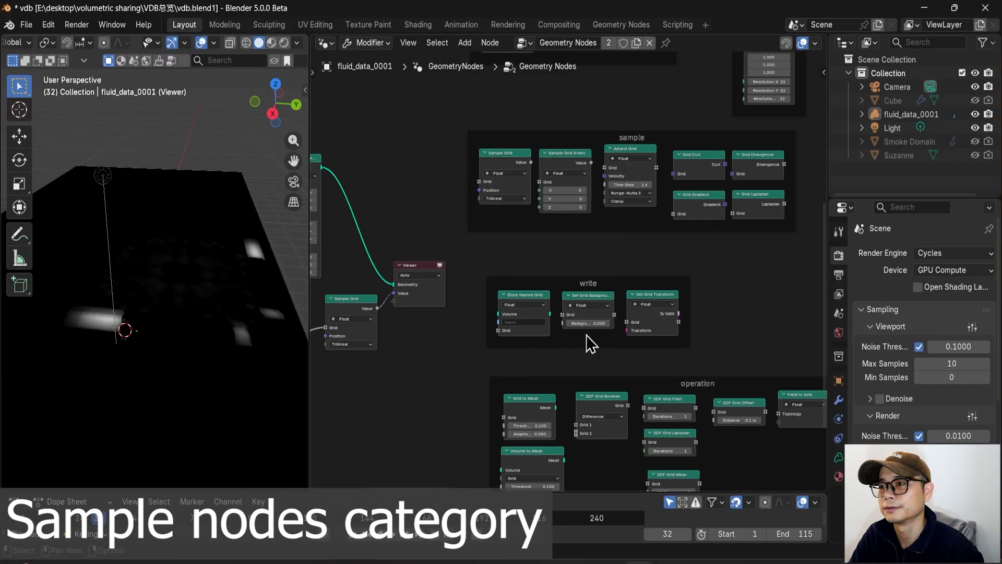
pyautogui.moveTo(489, 367); pyautogui.dragTo(504, 357, button='middle')
pyautogui.scroll(3, 622, 237)
pyautogui.moveTo(623, 238); pyautogui.dragTo(604, 347, button='middle')
pyautogui.scroll(8, 607, 324)
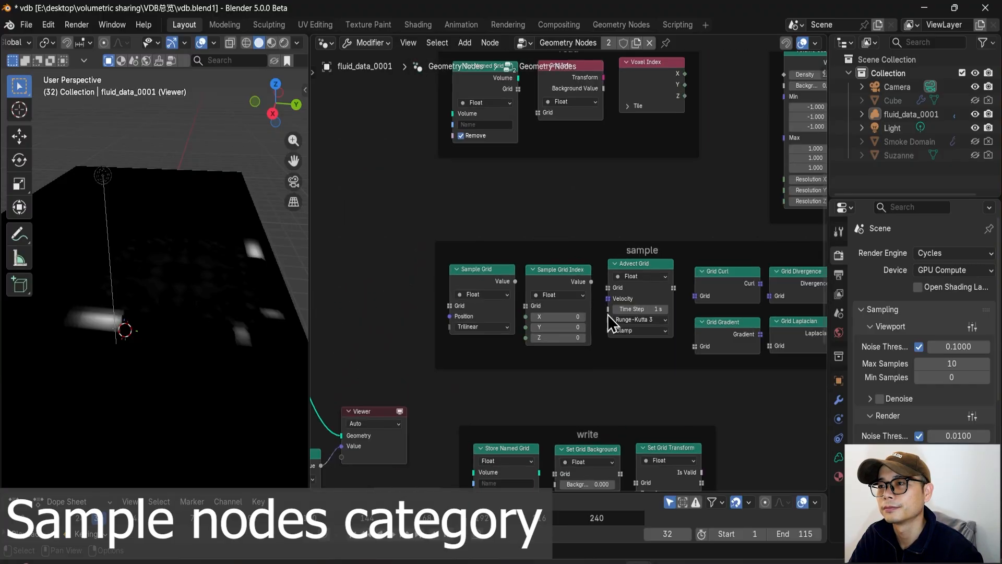
pyautogui.scroll(1, 676, 293)
pyautogui.click(573, 274)
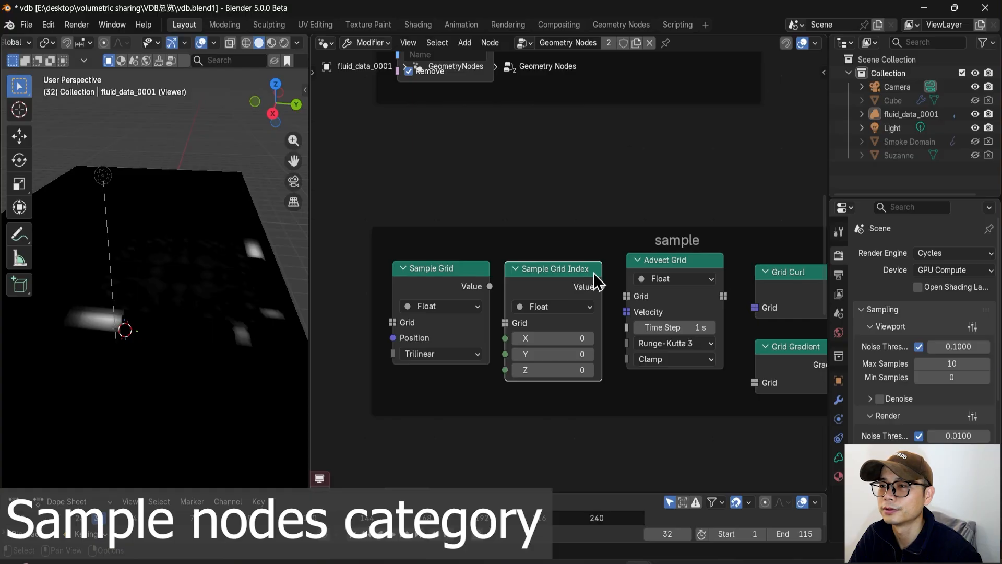
pyautogui.keyDown('shift'); pyautogui.click(650, 268); pyautogui.keyUp('shift')
pyautogui.scroll(-1, 667, 286)
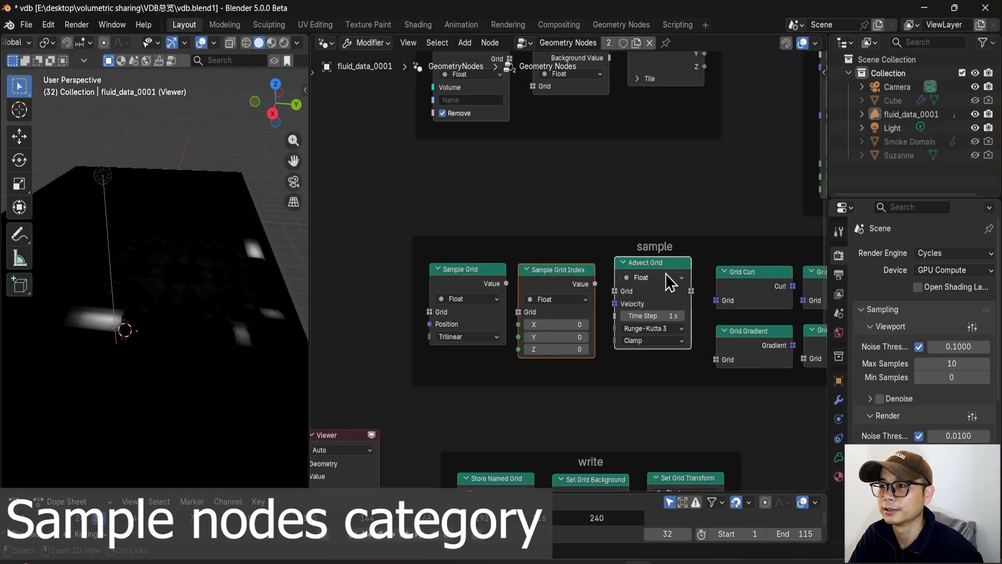
pyautogui.hotkey('ctrl', 'c')
# - Paste Sample Grid Index and Advect Grid into the working node tree and place them below Grid Divergence
pyautogui.scroll(-8, 666, 274)
pyautogui.moveTo(386, 393); pyautogui.dragTo(608, 305, button='middle')
pyautogui.hotkey('ctrl', 'v')
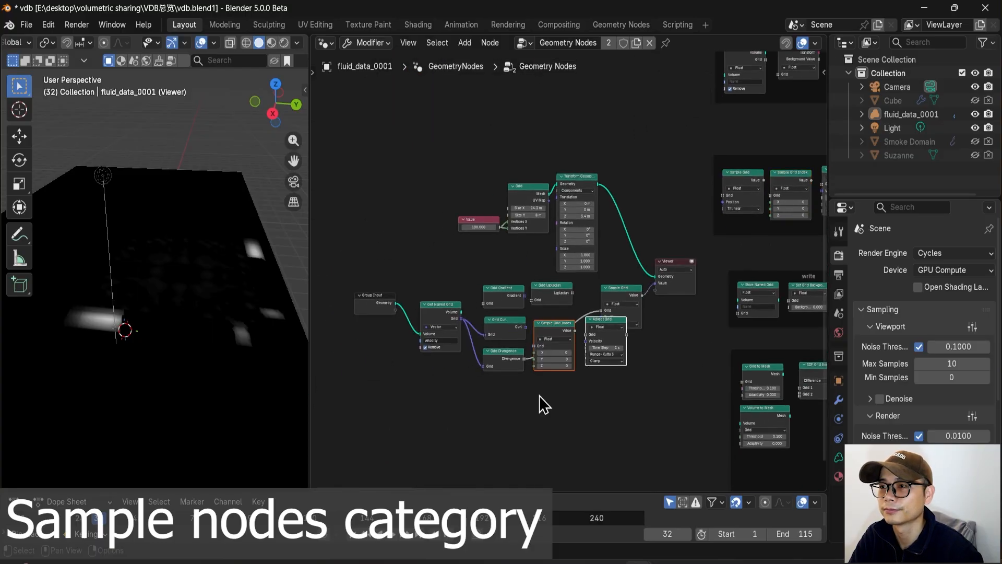
pyautogui.moveTo(539, 327); pyautogui.dragTo(528, 393)
# - Move Advect Grid up beneath Sample Grid and lower Get Named Grid to line up with Grid Curl
pyautogui.scroll(7, 575, 393)
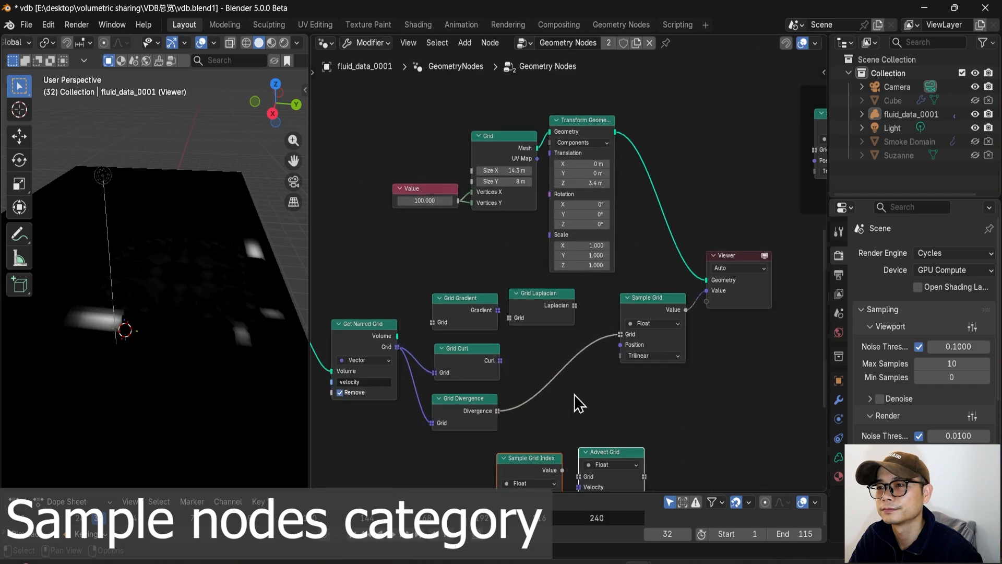
pyautogui.moveTo(589, 455); pyautogui.dragTo(601, 409, button='middle')
pyautogui.scroll(1, 600, 410)
pyautogui.click(631, 434)
pyautogui.moveTo(631, 433); pyautogui.dragTo(630, 367)
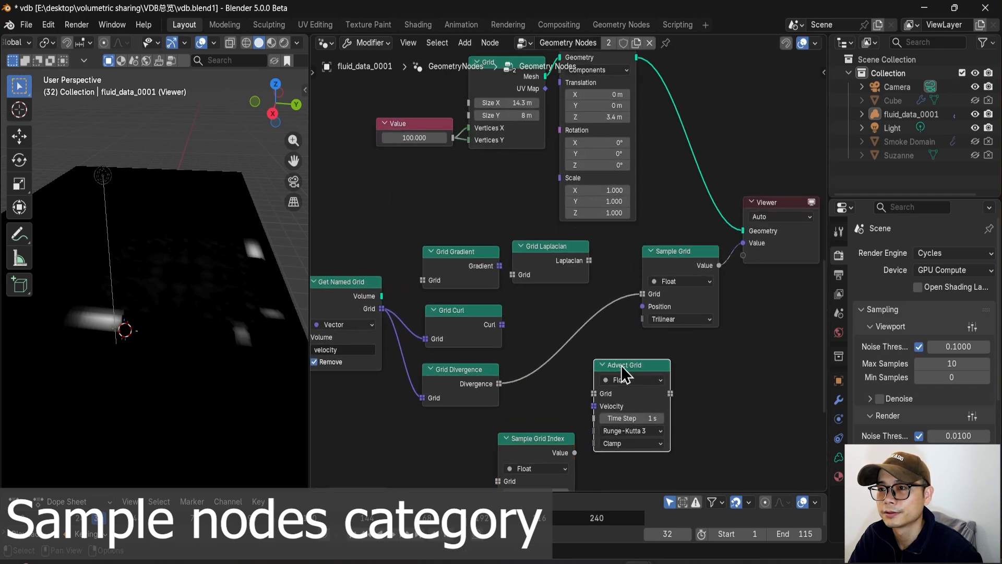
pyautogui.scroll(-2, 564, 358)
pyautogui.moveTo(478, 351); pyautogui.dragTo(517, 329, button='middle')
pyautogui.moveTo(443, 284); pyautogui.dragTo(441, 308)
pyautogui.click(645, 333)
pyautogui.scroll(3, 679, 347)
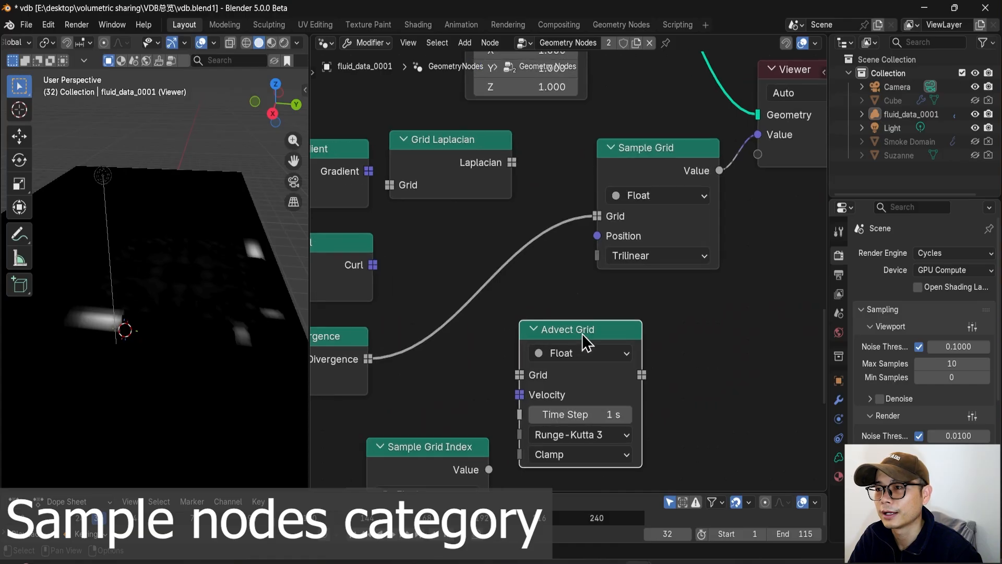
# - Reposition Sample Grid Index and Advect Grid in the open space below Sample Grid, and read Advect Grid's description
pyautogui.scroll(-1, 574, 346)
pyautogui.moveTo(474, 414); pyautogui.dragTo(448, 456)
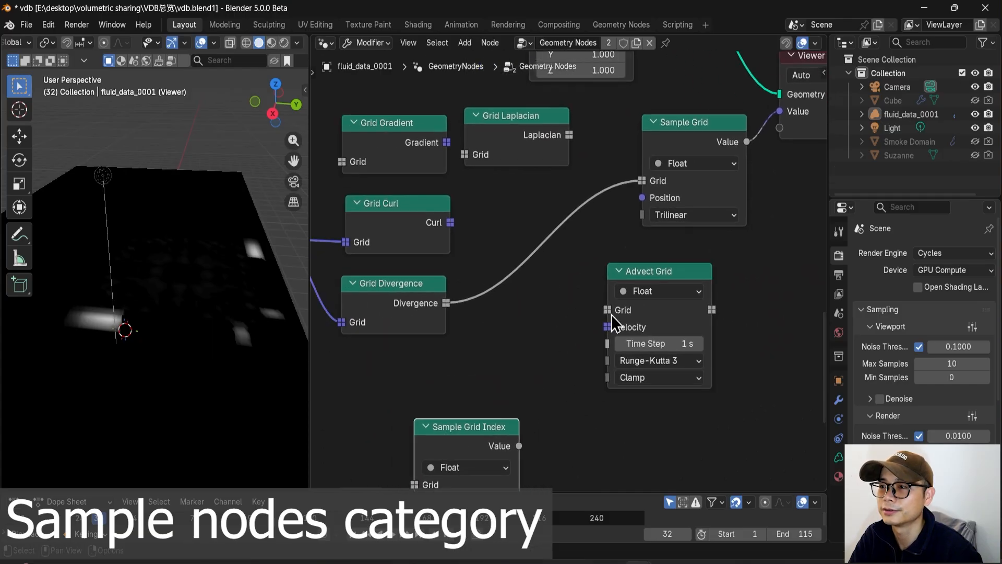
pyautogui.click(642, 291)
pyautogui.moveTo(666, 278); pyautogui.dragTo(641, 274)
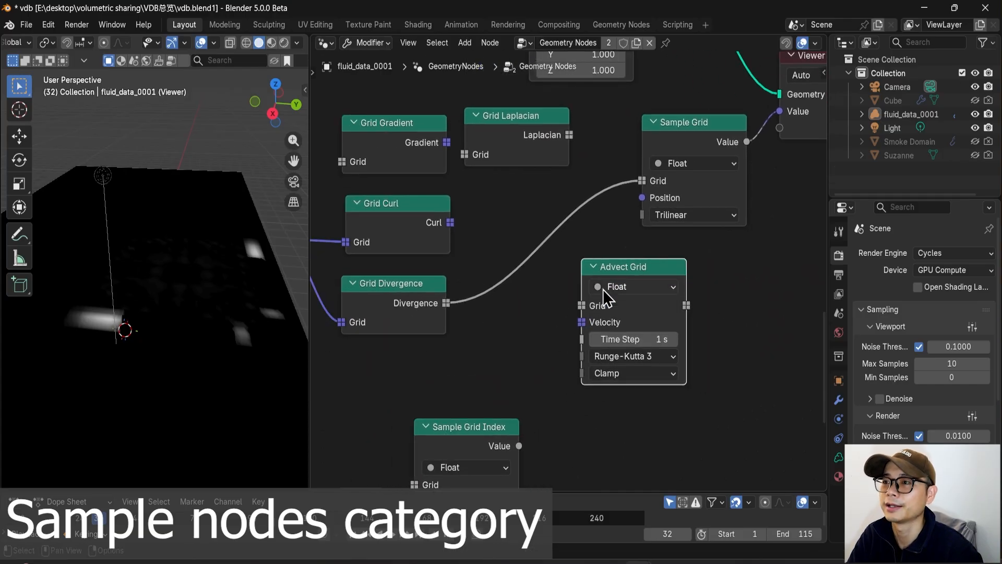
pyautogui.moveTo(642, 264)
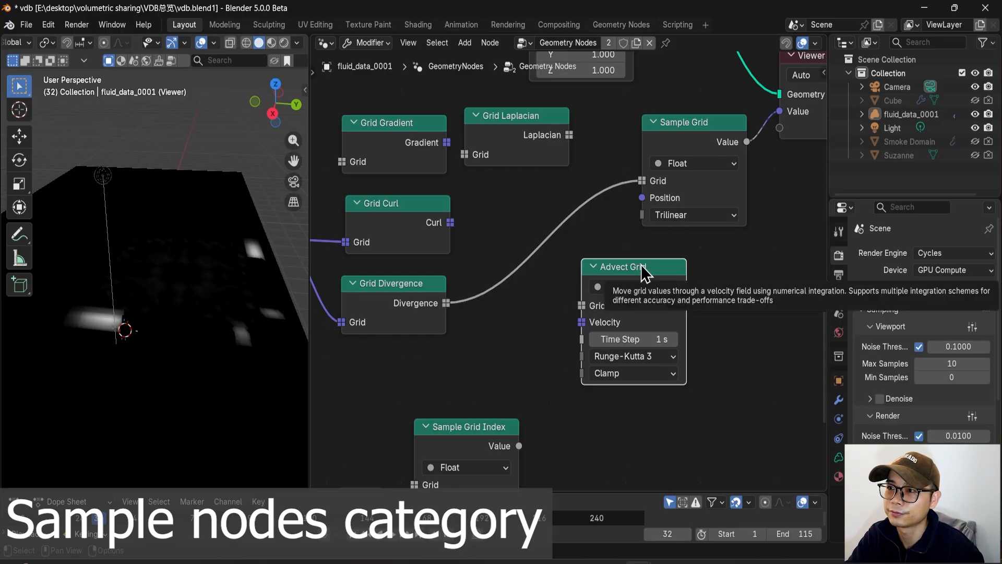
pyautogui.scroll(-3, 616, 265)
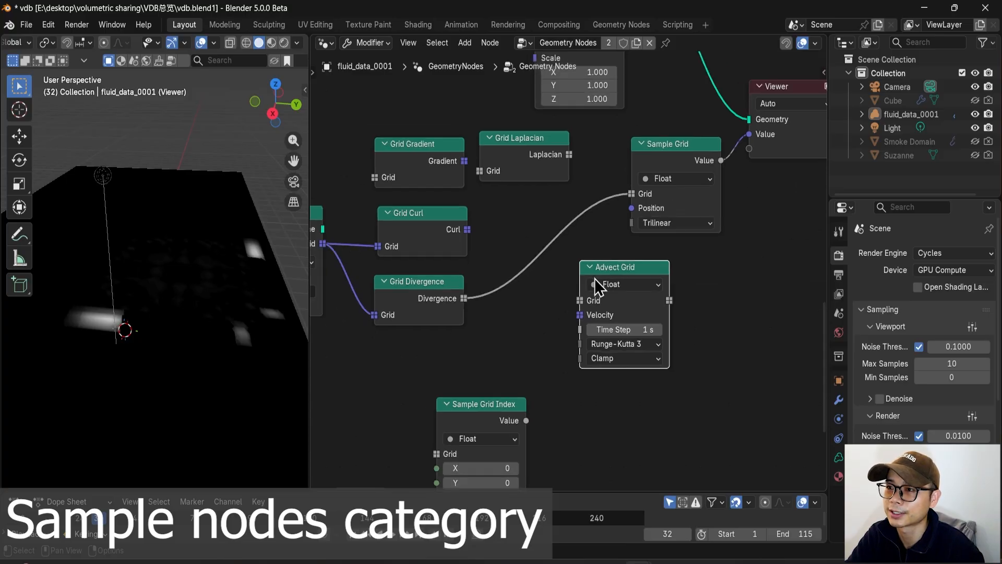
pyautogui.scroll(3, 707, 313)
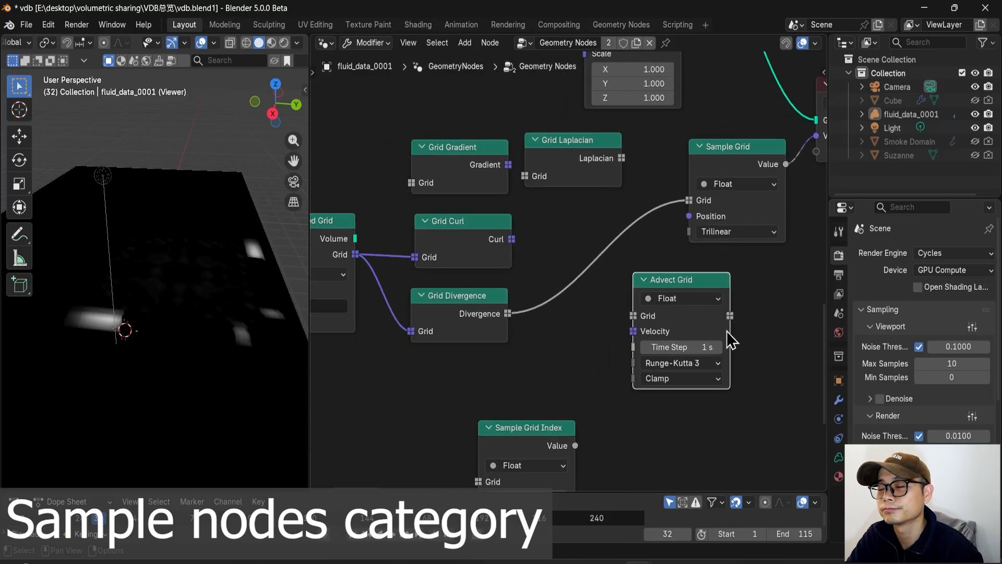
# - Duplicate the Get Named Grid node that reads the velocity grid
pyautogui.scroll(-4, 727, 331)
pyautogui.moveTo(452, 272); pyautogui.dragTo(483, 286, button='middle')
pyautogui.hotkey('shift', 'd')
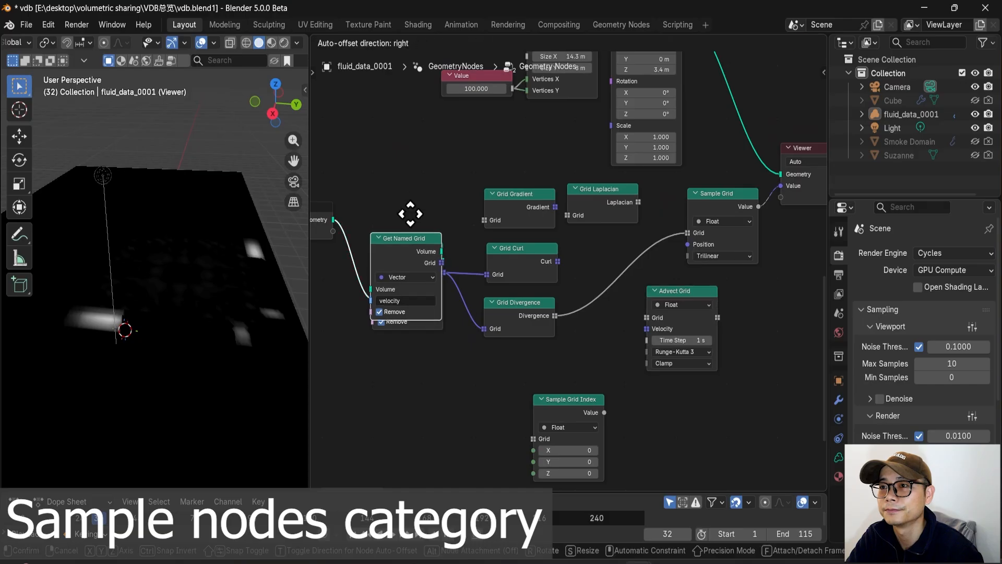
# - Place the duplicated Get Named Grid node above the original, connect its Grid output to Advect Grid's Grid input, and set its type to Float
pyautogui.click(418, 174)
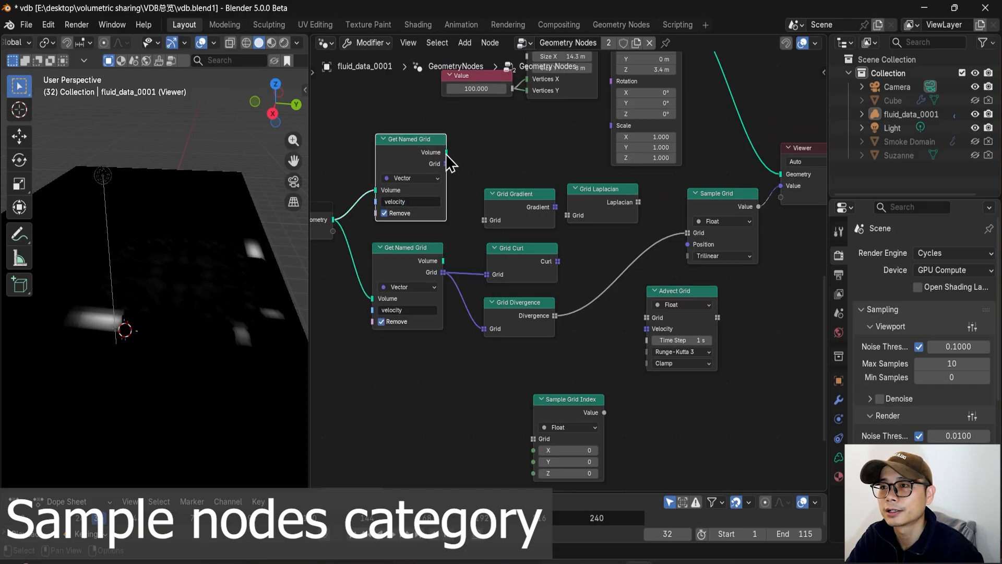
pyautogui.moveTo(620, 312); pyautogui.dragTo(648, 317)
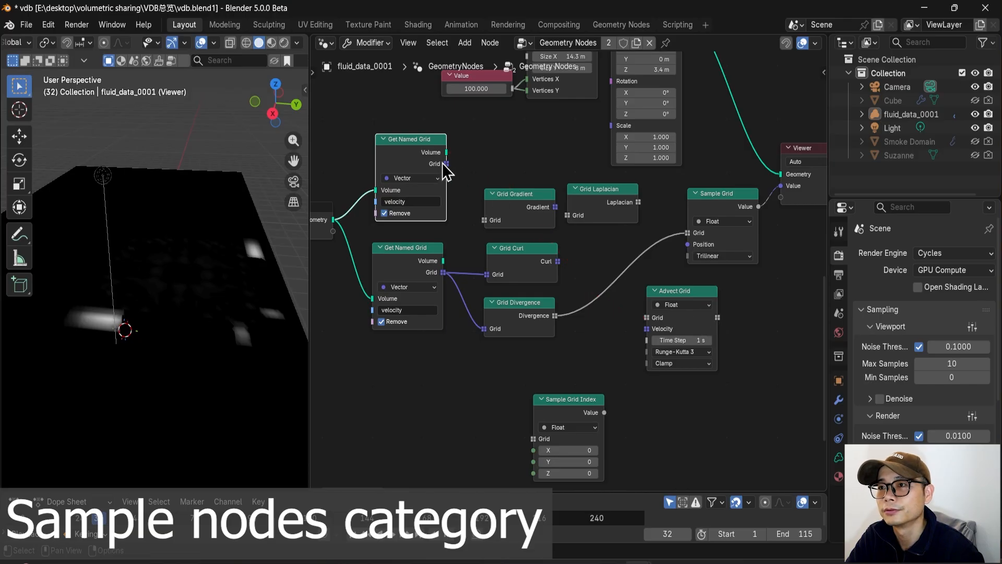
pyautogui.moveTo(601, 301); pyautogui.dragTo(646, 319)
pyautogui.click(410, 178)
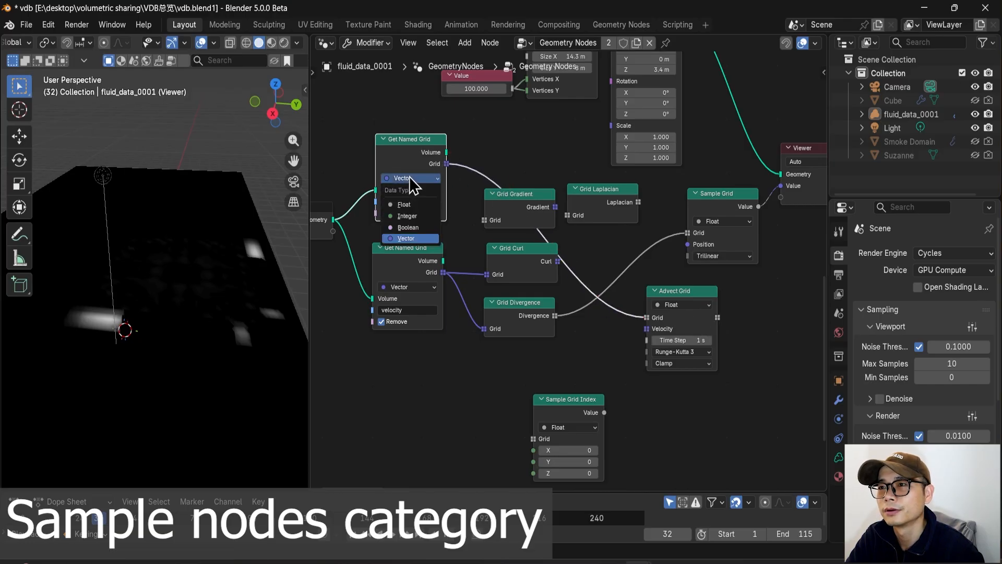
pyautogui.click(413, 205)
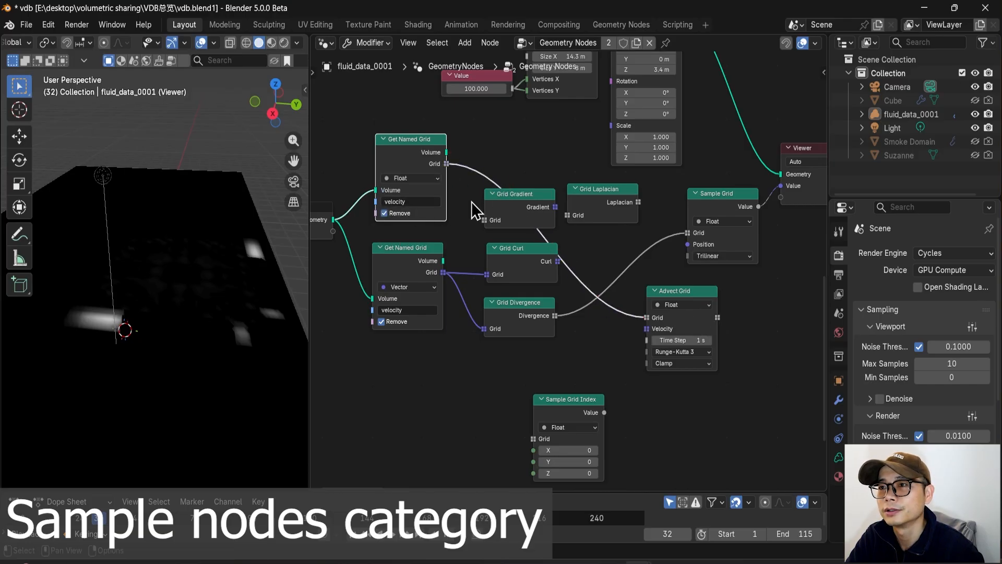
# - Preview the Advect Grid output in the viewport and set the upper Get Named Grid node's name to density
pyautogui.keyDown('ctrl'); pyautogui.keyDown('shift'); pyautogui.click(701, 314); pyautogui.keyUp('shift'); pyautogui.keyUp('ctrl')
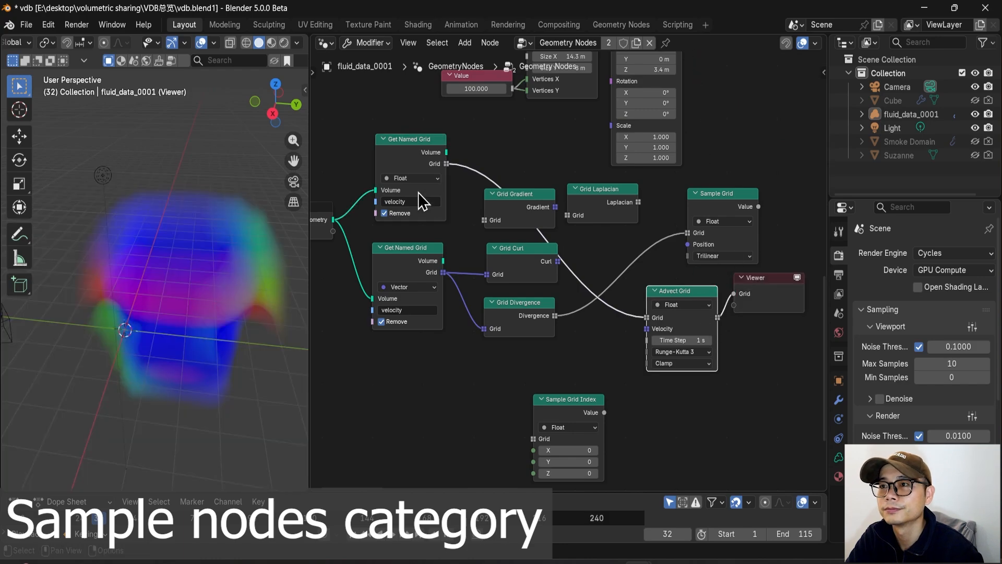
pyautogui.click(419, 202)
pyautogui.click(421, 220)
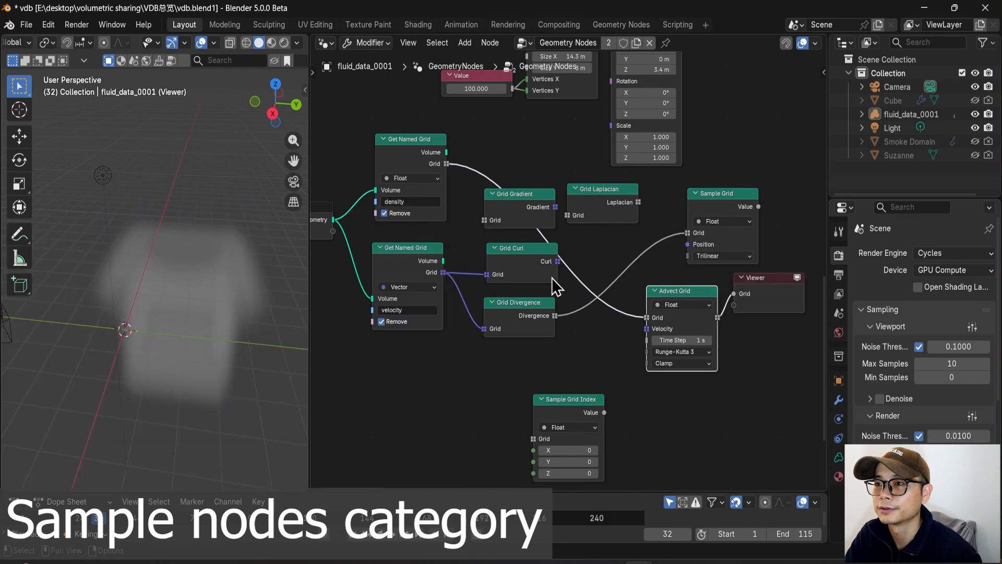
# - Connect the velocity grid from the lower Get Named Grid node to Advect Grid's Velocity input and inspect the advected volume
pyautogui.scroll(1, 553, 278)
pyautogui.click(773, 308)
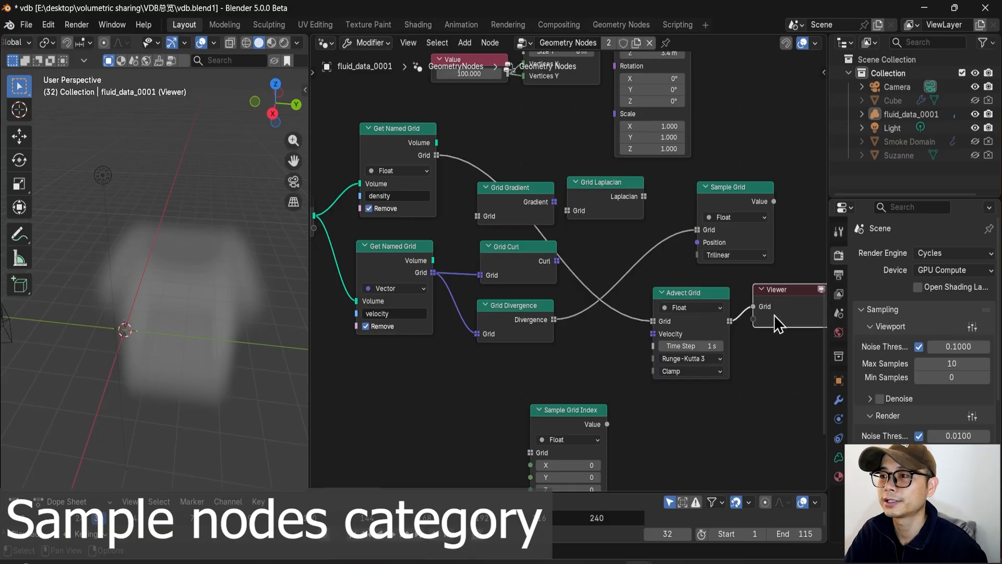
pyautogui.scroll(1, 678, 347)
pyautogui.moveTo(713, 339); pyautogui.dragTo(717, 344)
pyautogui.scroll(-2, 689, 344)
pyautogui.moveTo(433, 273); pyautogui.dragTo(659, 338)
pyautogui.moveTo(101, 272); pyautogui.dragTo(168, 239, button='middle')
# - Connect the Grid Curl node's Curl output to Advect Grid's Velocity input and inspect the volume from another angle
pyautogui.moveTo(519, 255); pyautogui.dragTo(515, 255)
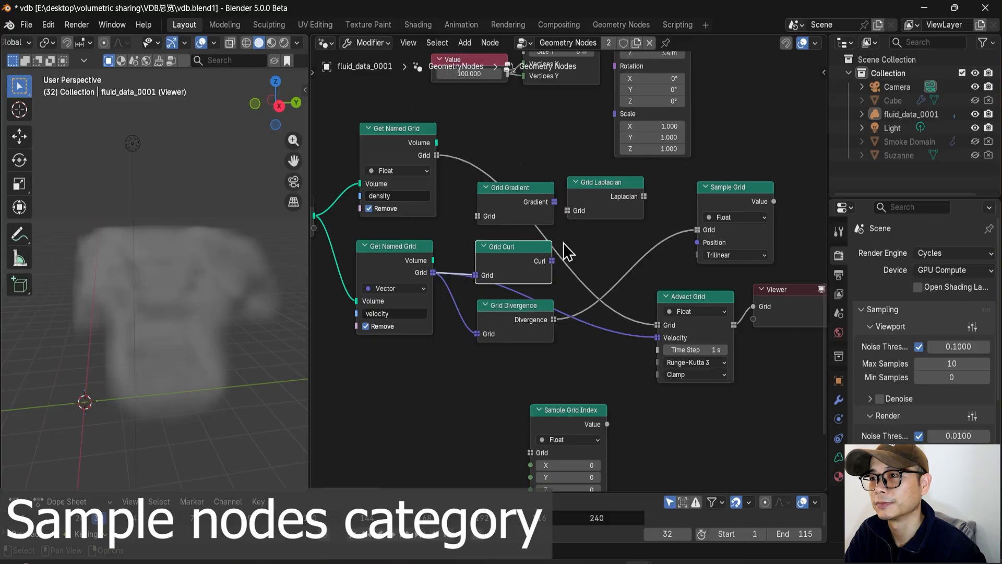
pyautogui.moveTo(659, 355); pyautogui.dragTo(656, 344)
pyautogui.moveTo(237, 274); pyautogui.dragTo(190, 273, button='middle')
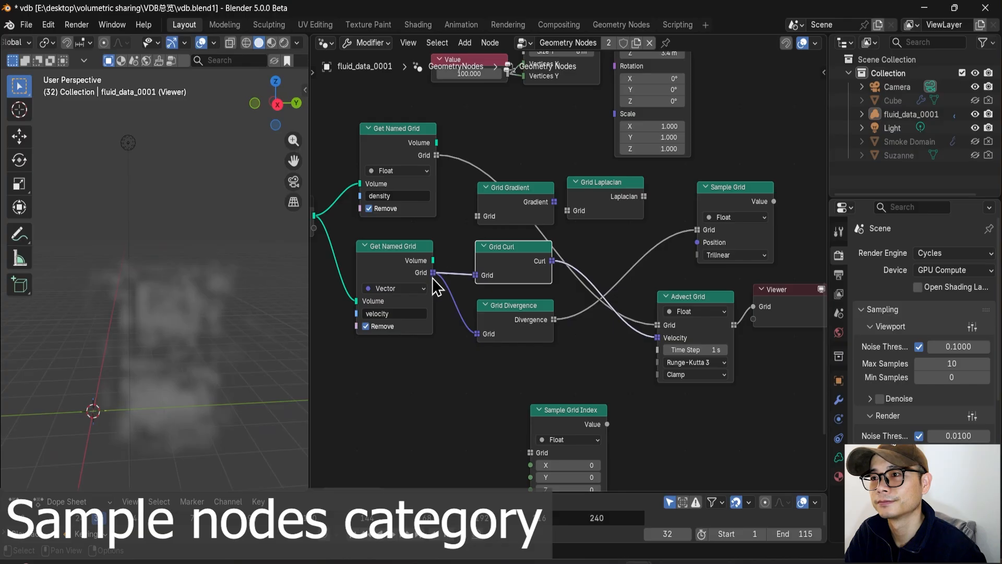
# - Feed the density grid into Grid Gradient and connect its Gradient output to Advect Grid's Velocity input
pyautogui.moveTo(436, 155); pyautogui.dragTo(476, 205)
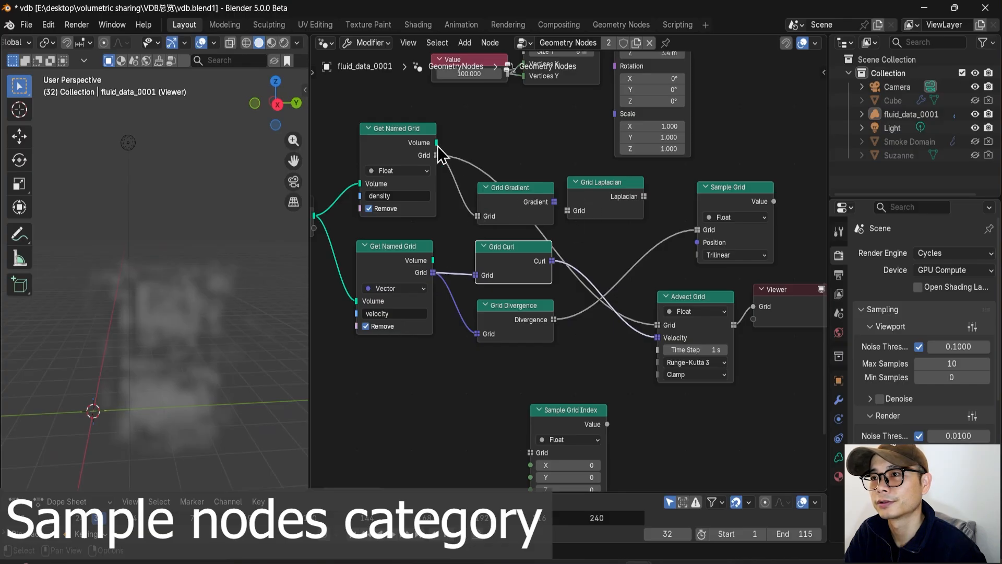
pyautogui.moveTo(594, 197); pyautogui.dragTo(570, 226)
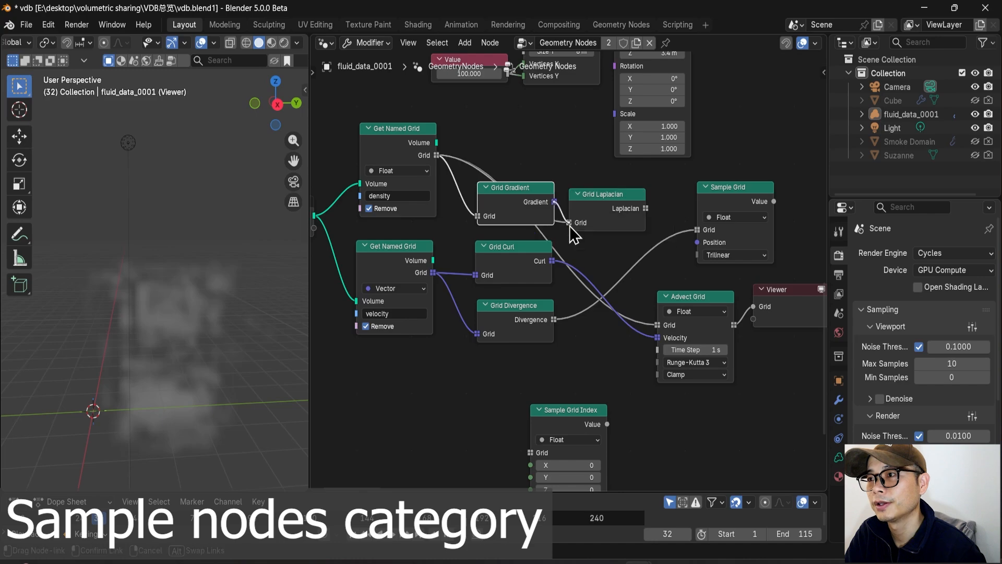
pyautogui.moveTo(618, 342); pyautogui.dragTo(658, 338)
pyautogui.moveTo(227, 334); pyautogui.dragTo(230, 332, button='middle')
# - Reposition the Grid Laplacian node and connect its Laplacian output to Advect Grid's Velocity input
pyautogui.moveTo(640, 212); pyautogui.dragTo(646, 226)
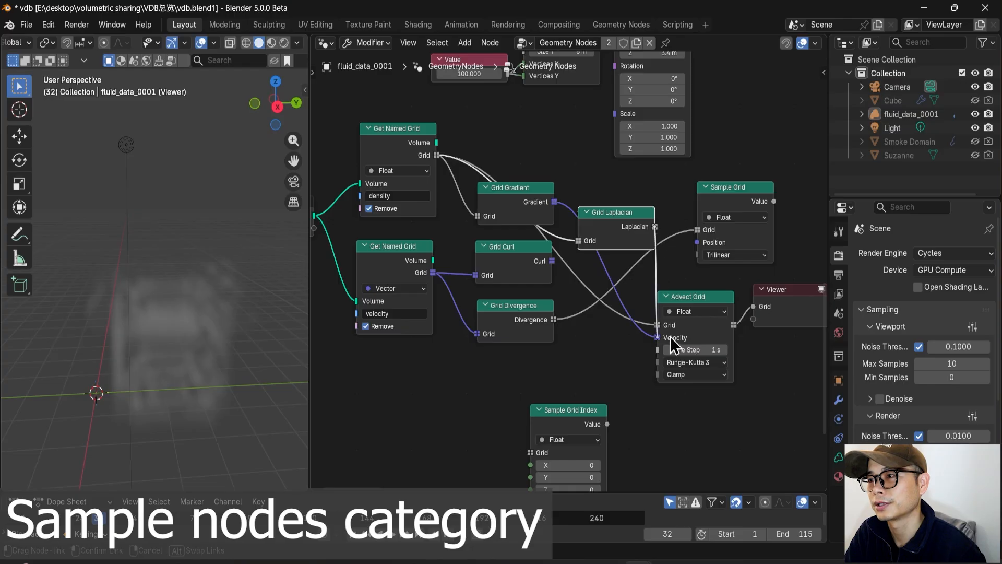
pyautogui.click(692, 301)
pyautogui.moveTo(616, 228); pyautogui.dragTo(612, 236)
pyautogui.moveTo(508, 277); pyautogui.dragTo(477, 223)
# - Examine the Store Named Grid, Set Grid Background and Set Grid Transform nodes in the write frame
pyautogui.moveTo(603, 238); pyautogui.dragTo(575, 377)
pyautogui.moveTo(553, 437); pyautogui.dragTo(567, 441)
pyautogui.moveTo(576, 373); pyautogui.dragTo(503, 381)
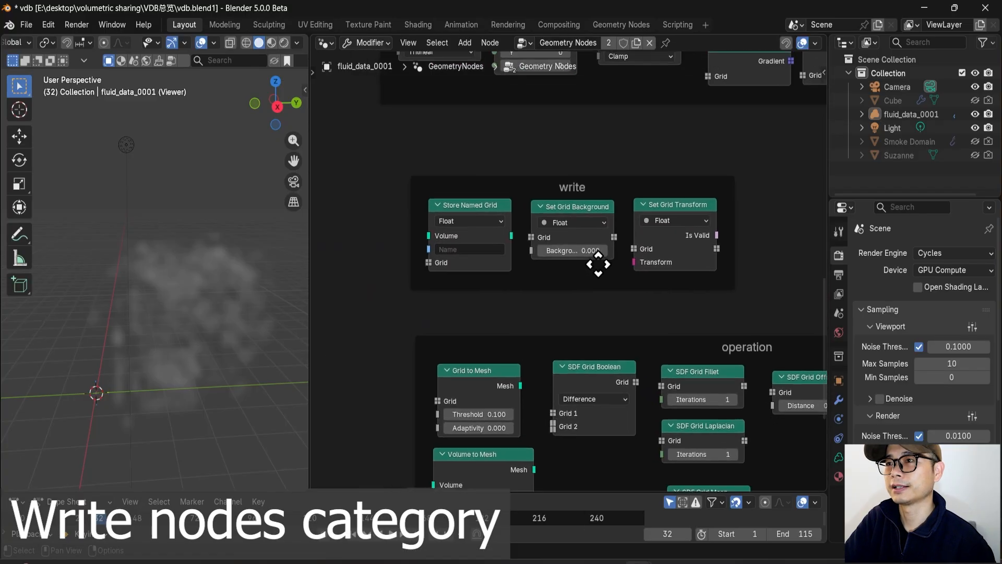
pyautogui.scroll(3, 597, 264)
pyautogui.click(436, 197)
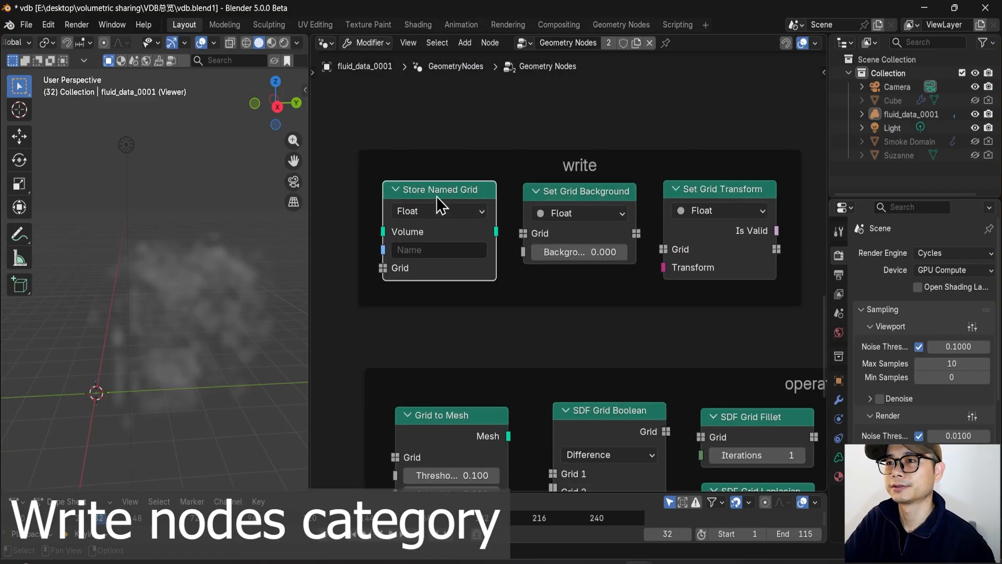
pyautogui.click(584, 197)
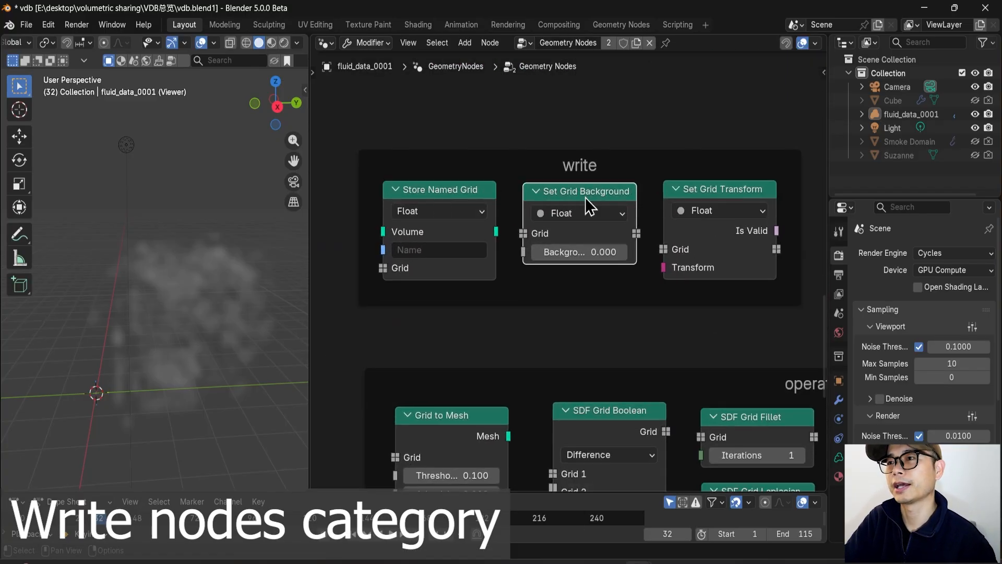
pyautogui.click(687, 195)
pyautogui.scroll(-1, 698, 276)
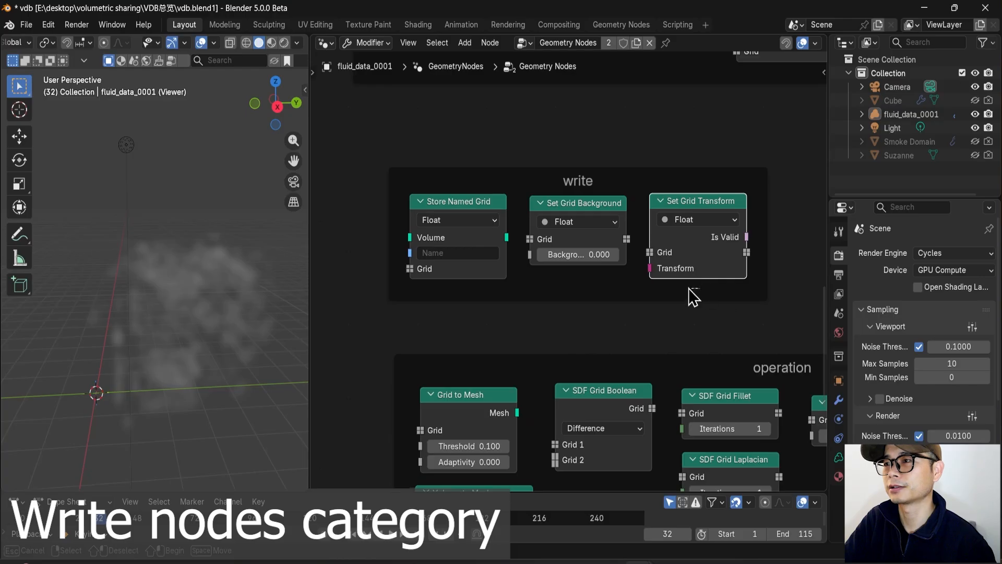
# - Copy the Store Named Grid, Set Grid Background and Set Grid Transform nodes from the write frame and paste them into empty space outside it
pyautogui.moveTo(694, 296); pyautogui.dragTo(452, 221)
pyautogui.press('g')
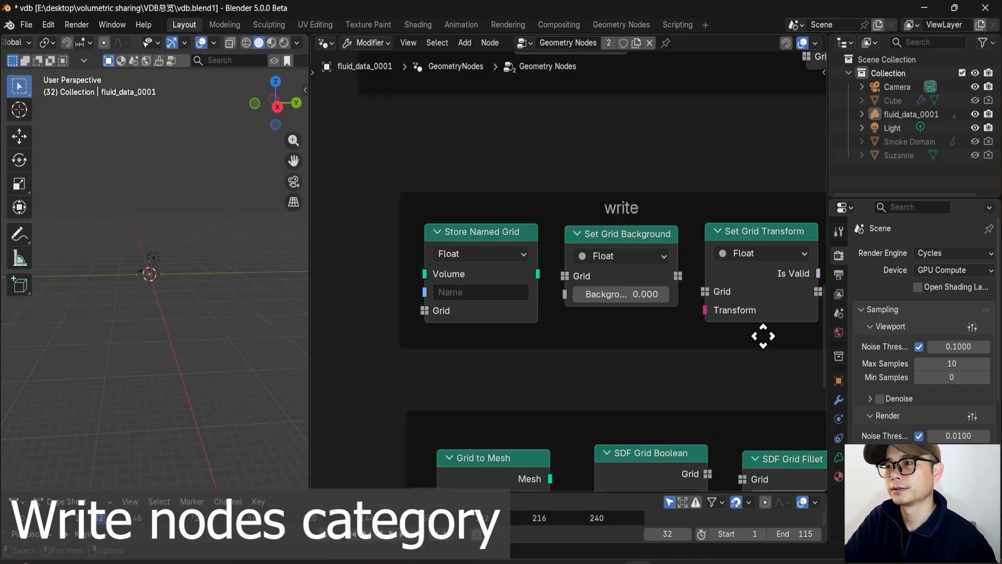
pyautogui.moveTo(763, 336); pyautogui.dragTo(752, 333)
pyautogui.click(712, 249)
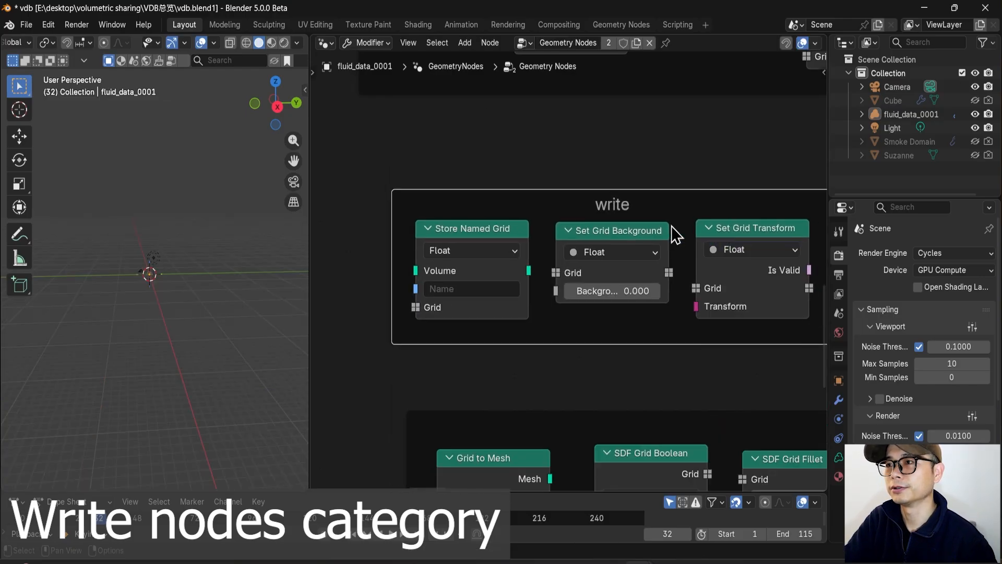
pyautogui.click(543, 236)
pyautogui.keyDown('shift'); pyautogui.click(618, 237); pyautogui.keyUp('shift')
pyautogui.keyDown('shift'); pyautogui.click(722, 225); pyautogui.keyUp('shift')
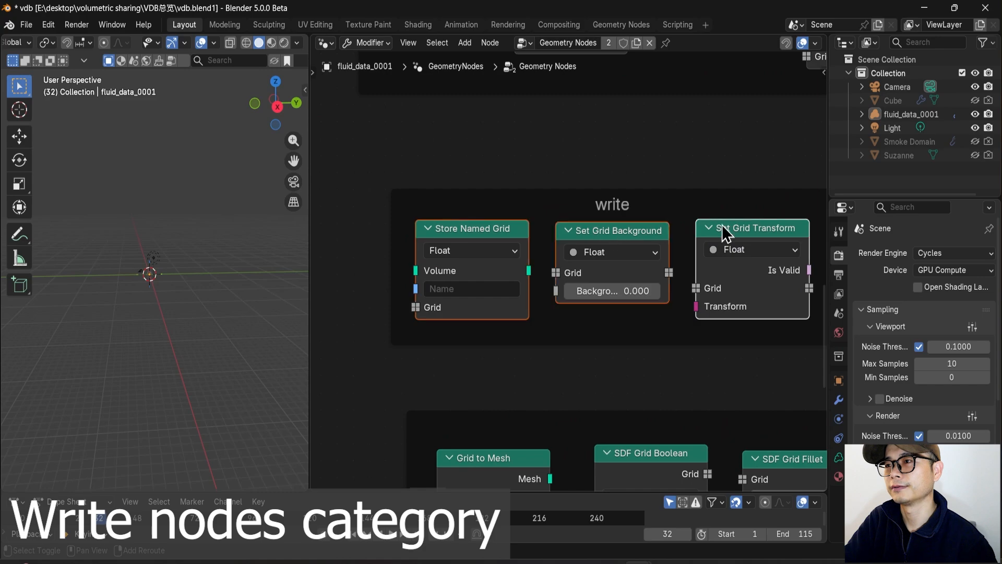
pyautogui.scroll(-3, 720, 228)
pyautogui.hotkey('ctrl', 'c')
pyautogui.scroll(-3, 720, 245)
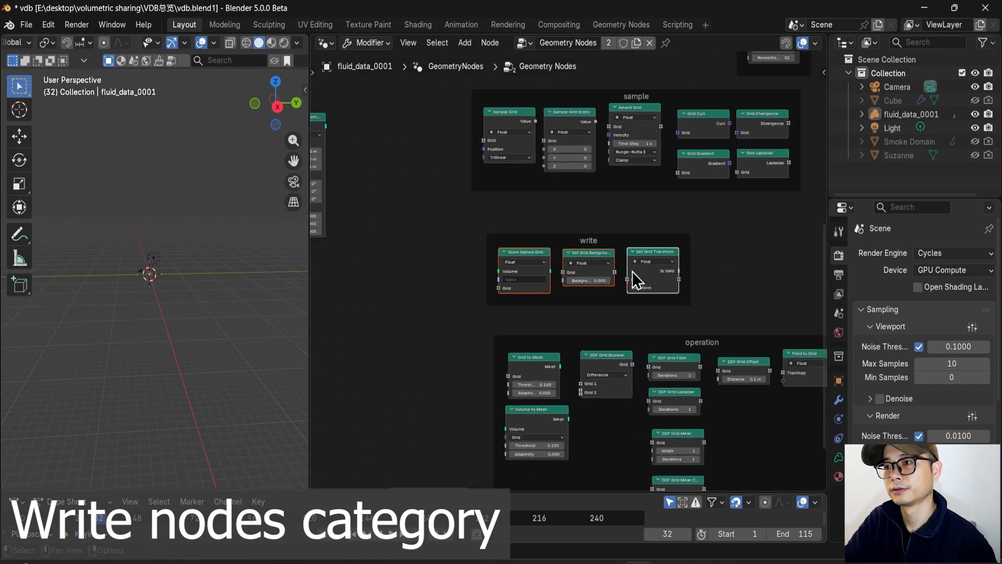
pyautogui.moveTo(487, 289); pyautogui.dragTo(688, 239, button='middle')
pyautogui.hotkey('ctrl', 'v')
pyautogui.moveTo(493, 282); pyautogui.dragTo(503, 358)
pyautogui.scroll(1, 503, 359)
# - Delete the leftover nodes from the previous setup, including Group Input and Transform Geometry
pyautogui.scroll(-6, 463, 302)
pyautogui.moveTo(465, 304); pyautogui.dragTo(578, 295, button='middle')
pyautogui.moveTo(597, 309); pyautogui.dragTo(421, 148)
pyautogui.press('x')
pyautogui.moveTo(640, 254); pyautogui.dragTo(366, 162)
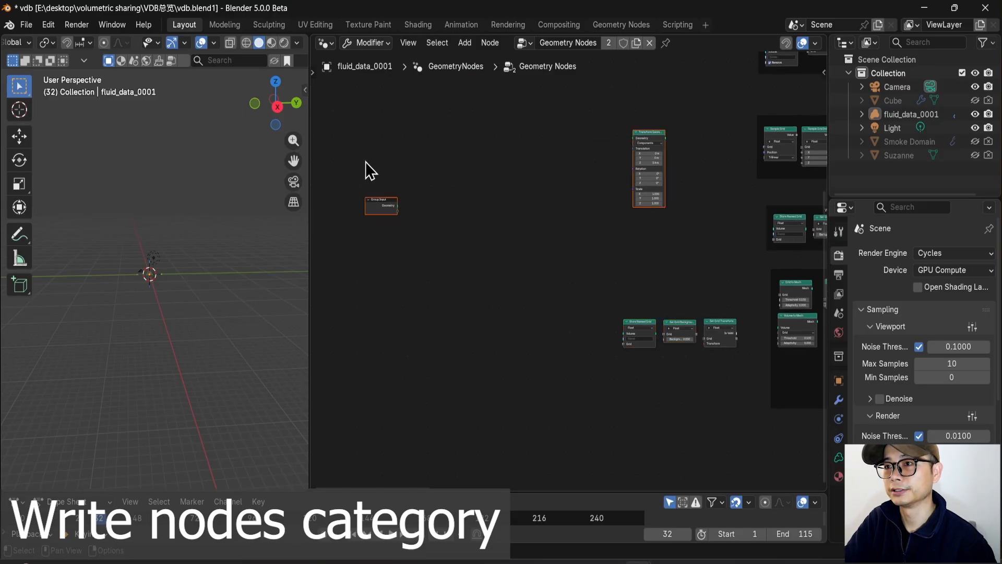
pyautogui.press('x')
# - Add a Volume Cube node beside the pasted write nodes and space it and Store Named Grid apart
pyautogui.scroll(7, 582, 284)
pyautogui.moveTo(702, 342); pyautogui.dragTo(498, 293, button='middle')
pyautogui.scroll(1, 498, 293)
pyautogui.moveTo(436, 246); pyautogui.dragTo(471, 111)
pyautogui.moveTo(548, 159); pyautogui.dragTo(714, 244, button='middle')
pyautogui.scroll(4, 567, 253)
pyautogui.hotkey('shift', 'a')
pyautogui.write('v')
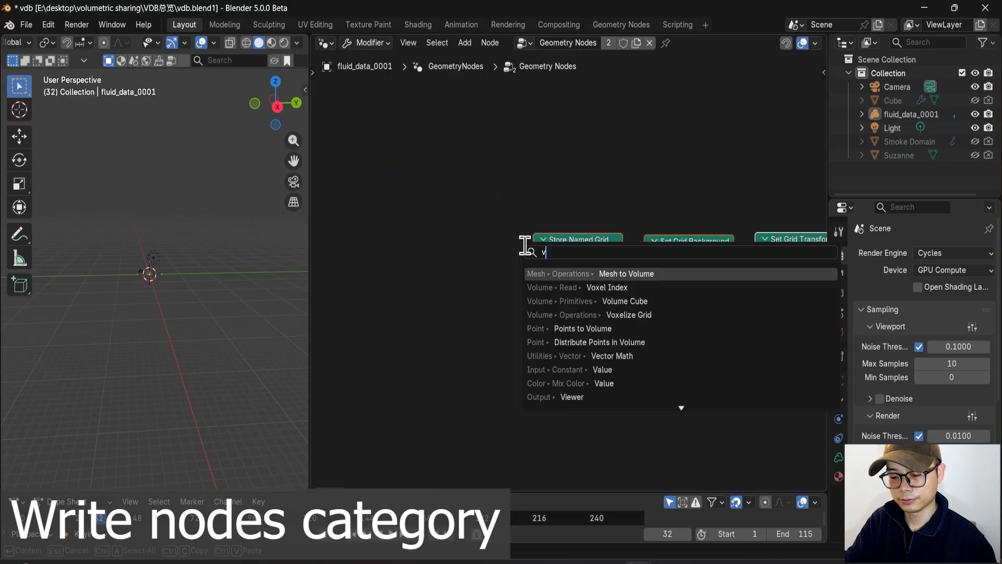
pyautogui.write('olu cu')
pyautogui.press('Return')
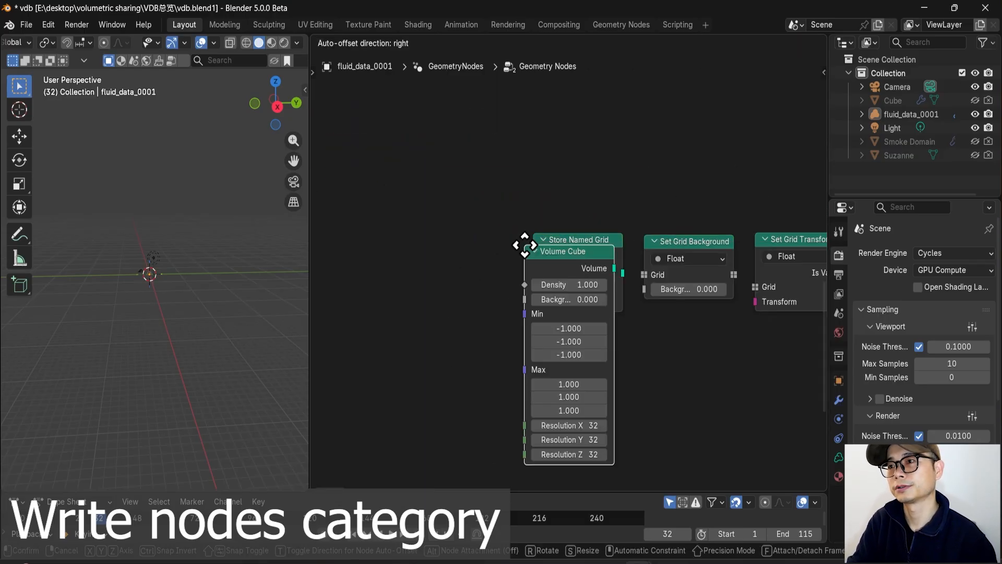
pyautogui.click(351, 208)
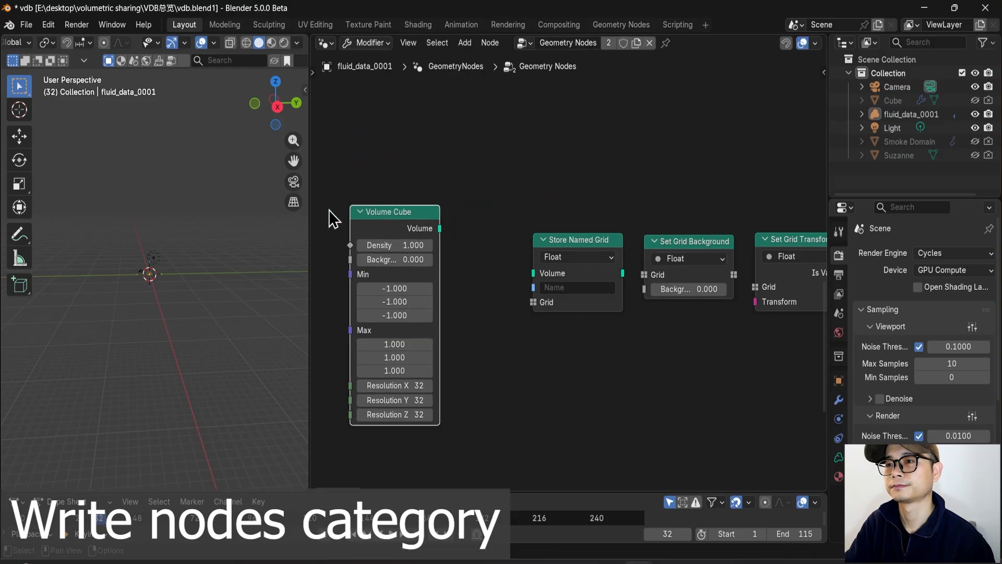
pyautogui.moveTo(395, 211); pyautogui.dragTo(356, 211)
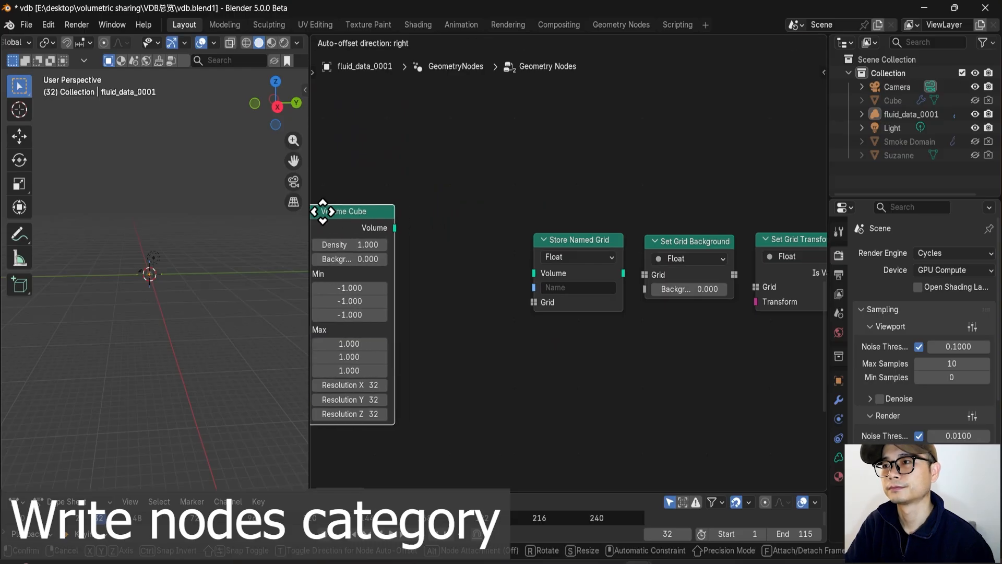
pyautogui.moveTo(559, 238); pyautogui.dragTo(550, 206)
# - Add a Get Named Grid node fed by the Volume Cube's Volume output and place it before Store Named Grid
pyautogui.moveTo(371, 230); pyautogui.dragTo(408, 254)
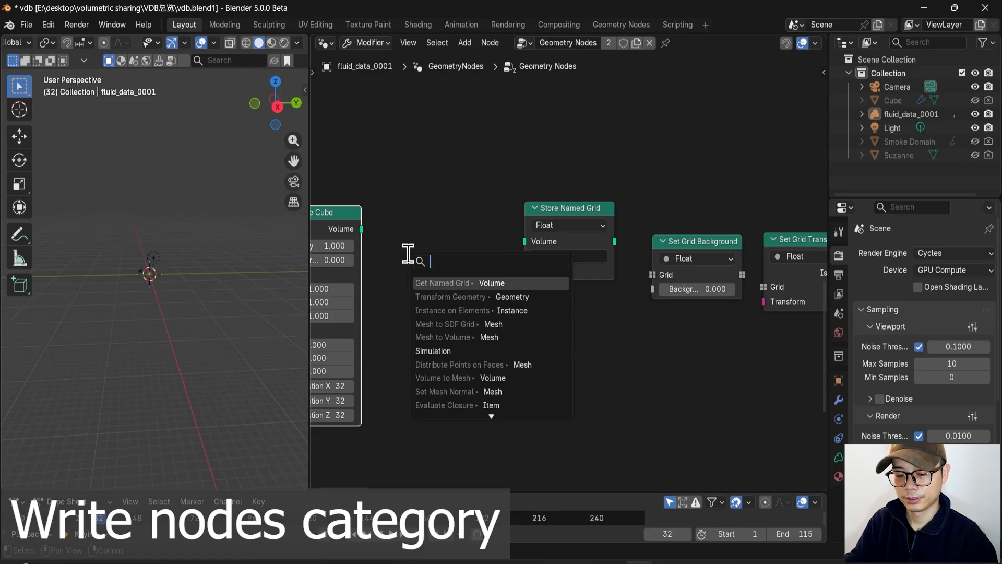
pyautogui.write('get nam')
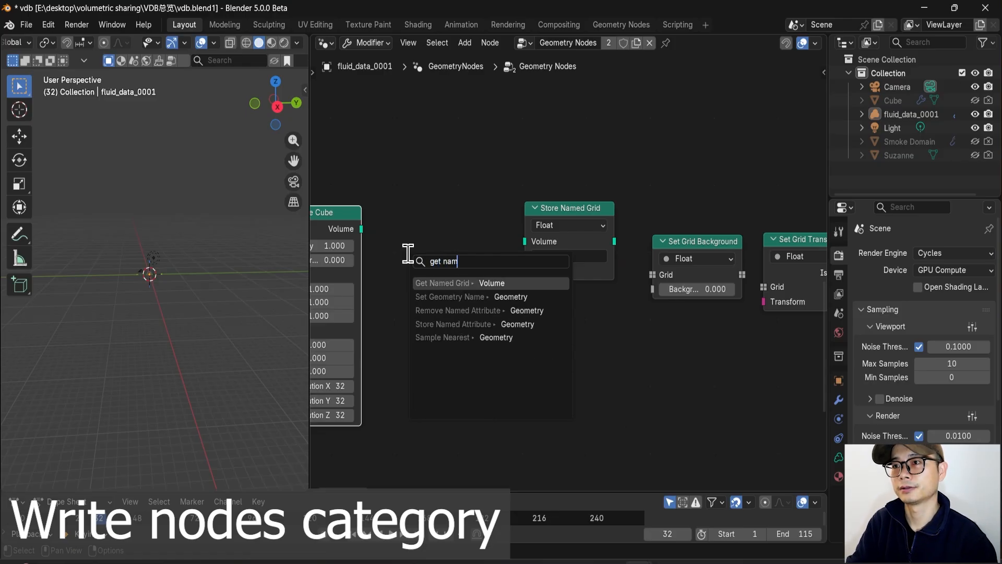
pyautogui.write('e')
pyautogui.press('Return')
pyautogui.click(392, 229)
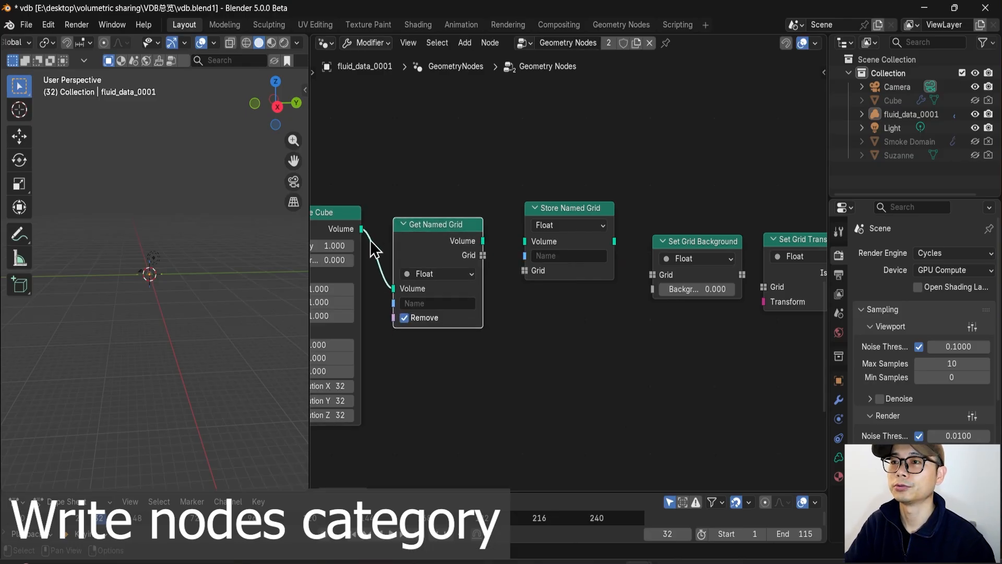
# - Set the new Get Named Grid node's name to density and preview its Grid output with a Viewer node
pyautogui.click(414, 304)
pyautogui.press('Escape')
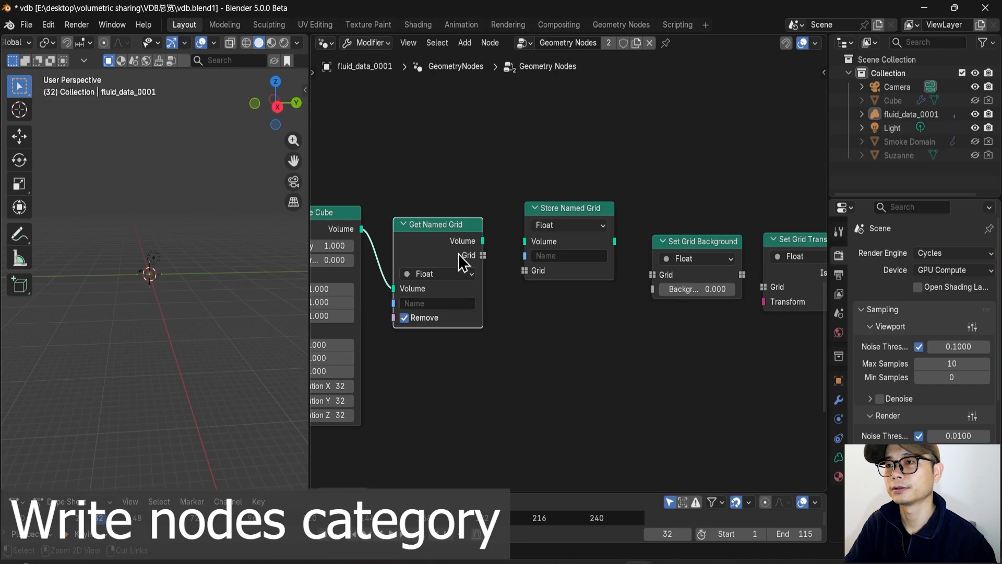
pyautogui.keyDown('ctrl'); pyautogui.keyDown('shift'); pyautogui.click(462, 245); pyautogui.keyUp('shift'); pyautogui.keyUp('ctrl')
pyautogui.keyDown('ctrl'); pyautogui.moveTo(496, 170); pyautogui.dragTo(497, 171, button='right'); pyautogui.keyUp('ctrl')
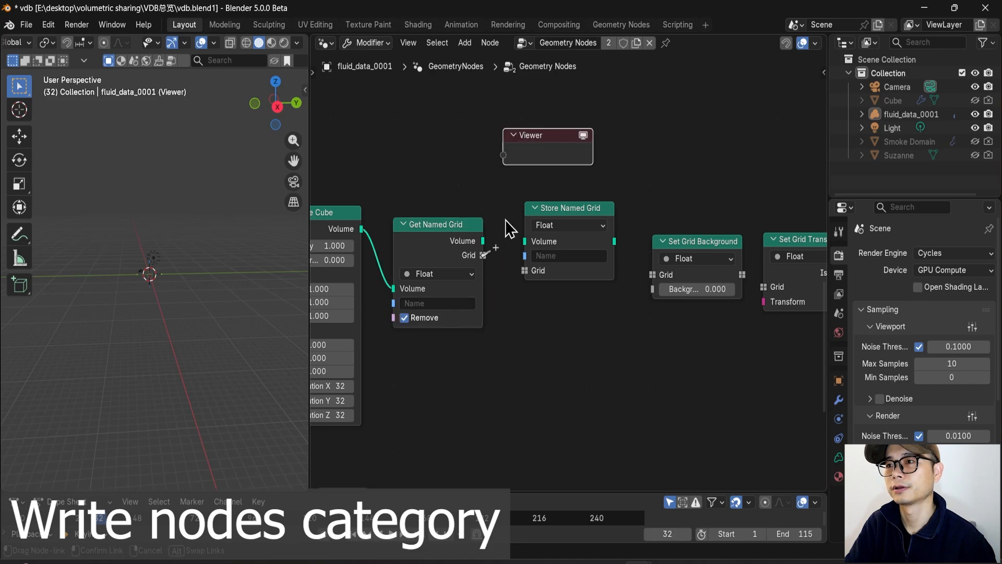
pyautogui.moveTo(505, 220); pyautogui.dragTo(506, 183)
pyautogui.click(472, 301)
pyautogui.click(437, 326)
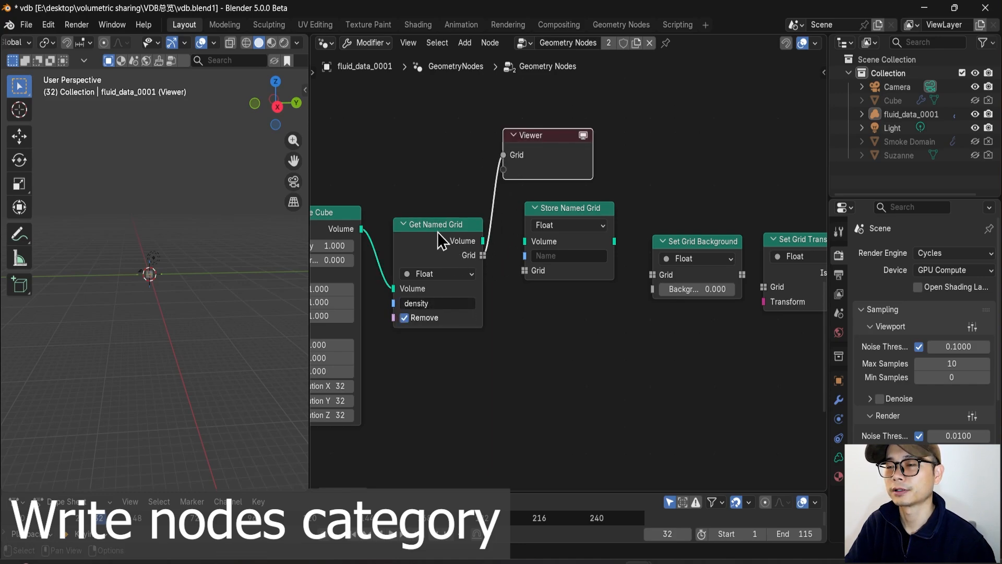
pyautogui.click(427, 217)
pyautogui.scroll(8, 126, 283)
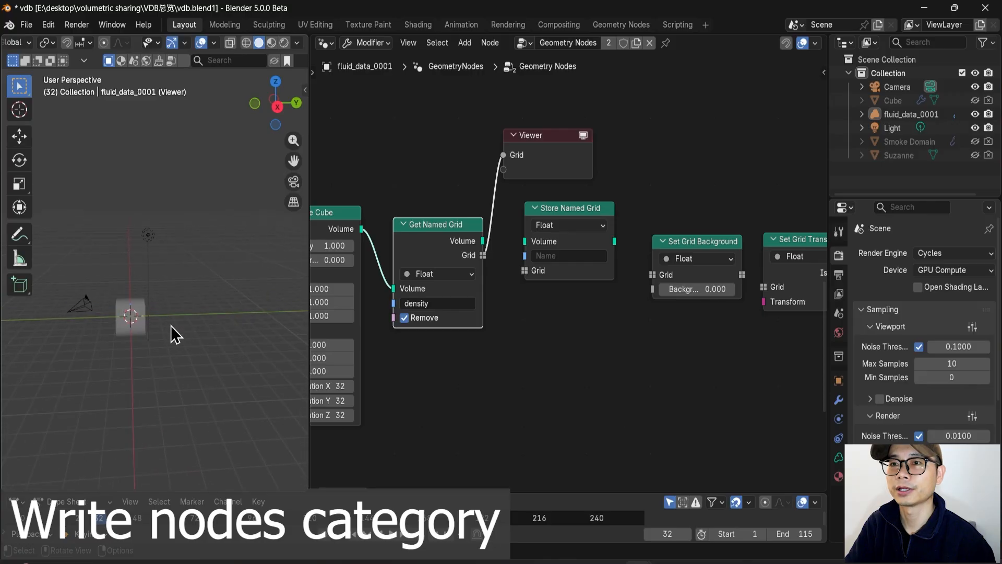
pyautogui.keyDown('shift'); pyautogui.moveTo(171, 325); pyautogui.dragTo(193, 294, button='middle'); pyautogui.keyUp('shift')
pyautogui.scroll(6, 186, 287)
# - Shift the Viewer node aside and add a Group Output node next to it
pyautogui.moveTo(581, 149); pyautogui.dragTo(620, 144)
pyautogui.hotkey('shift', 'a')
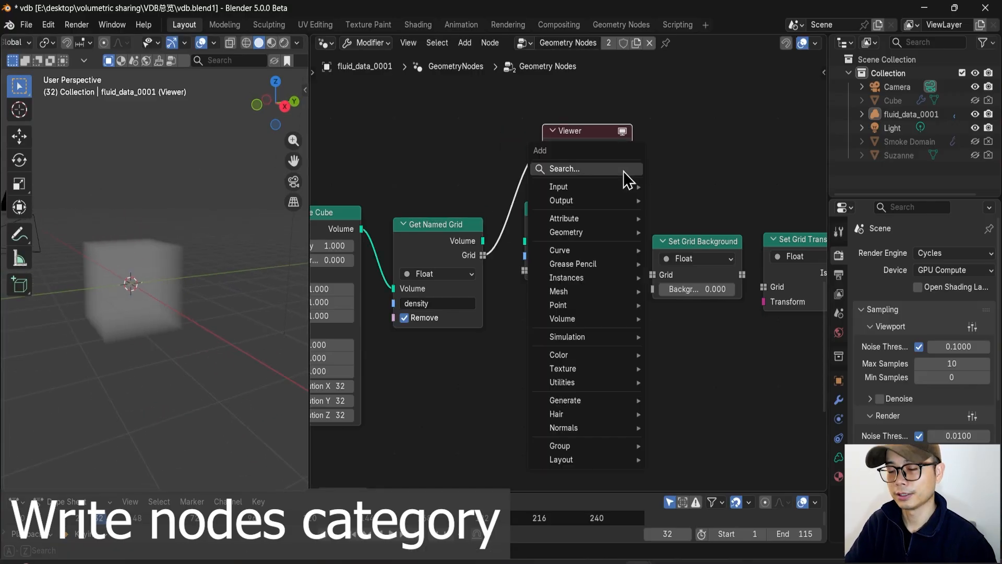
pyautogui.click(624, 168)
pyautogui.write('oup')
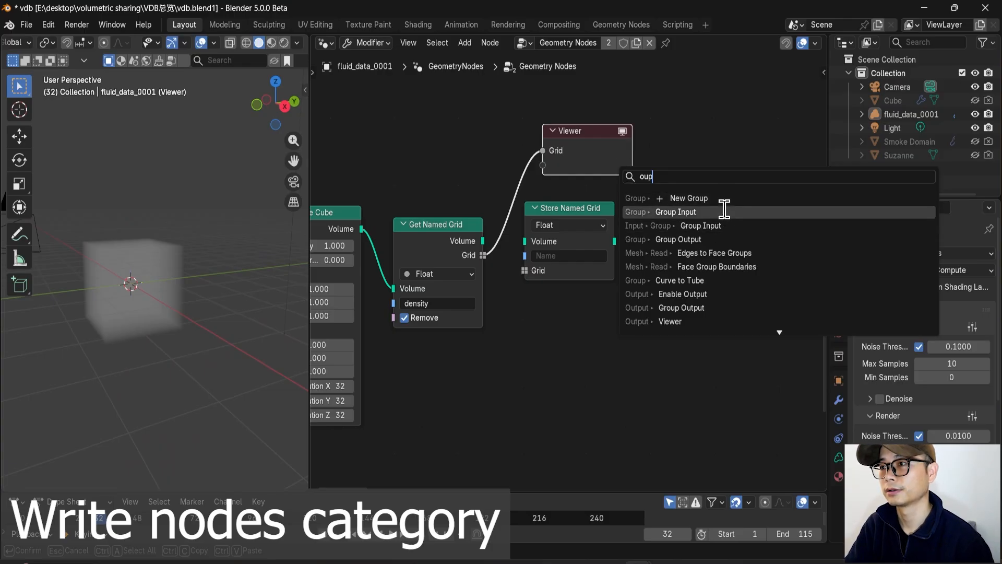
pyautogui.click(716, 240)
pyautogui.click(668, 103)
pyautogui.scroll(-4, 482, 330)
pyautogui.scroll(-12, 486, 332)
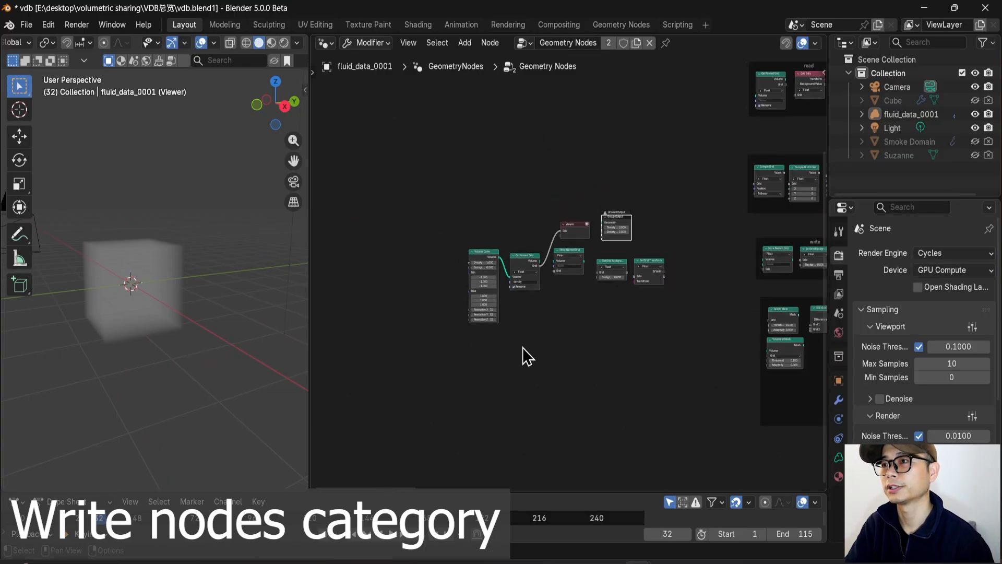
# - Examine the mesh-to-grid example for how Store Named Grid feeds the Group Output, and return to the write nodes setup
pyautogui.moveTo(585, 291); pyautogui.dragTo(386, 444, button='middle')
pyautogui.scroll(3, 740, 257)
pyautogui.moveTo(740, 257); pyautogui.dragTo(569, 276, button='middle')
pyautogui.scroll(3, 571, 272)
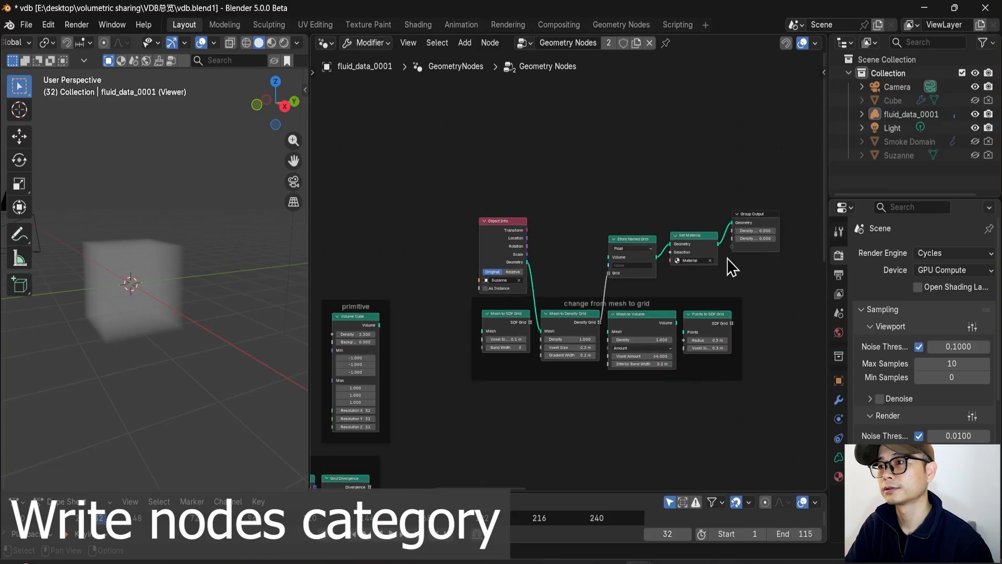
pyautogui.scroll(-2, 758, 225)
pyautogui.moveTo(756, 240); pyautogui.dragTo(609, 284, button='middle')
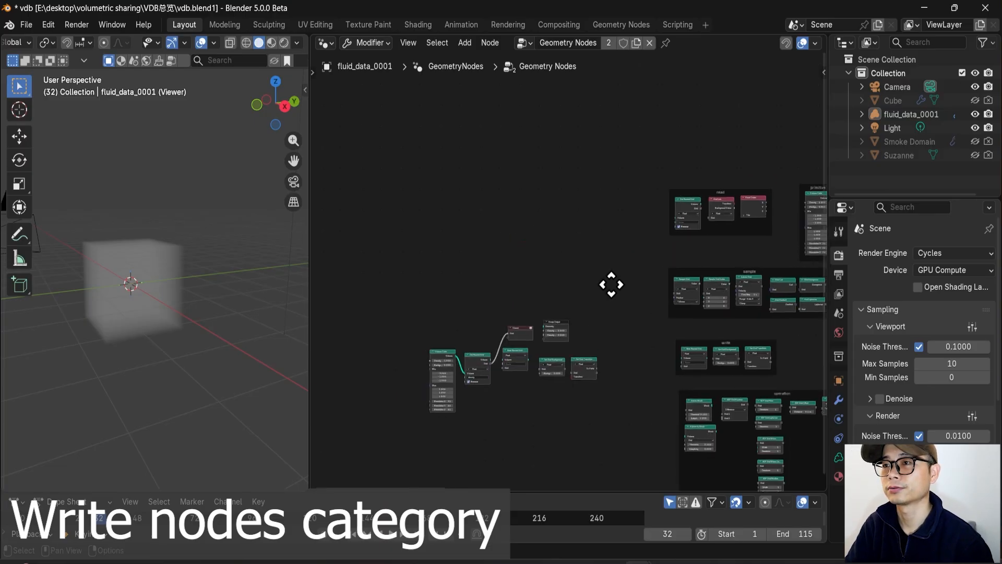
pyautogui.scroll(3, 608, 284)
pyautogui.scroll(3, 618, 330)
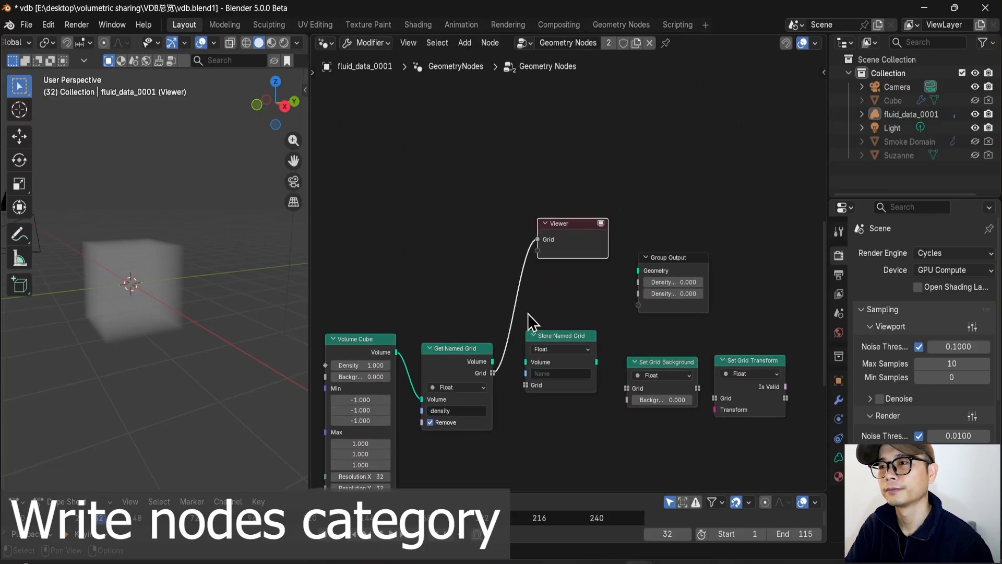
# - Try the Get Named Grid's Grid output on the Group Output's Geometry input, then link it to a new Grid socket there
pyautogui.moveTo(493, 373); pyautogui.dragTo(634, 290)
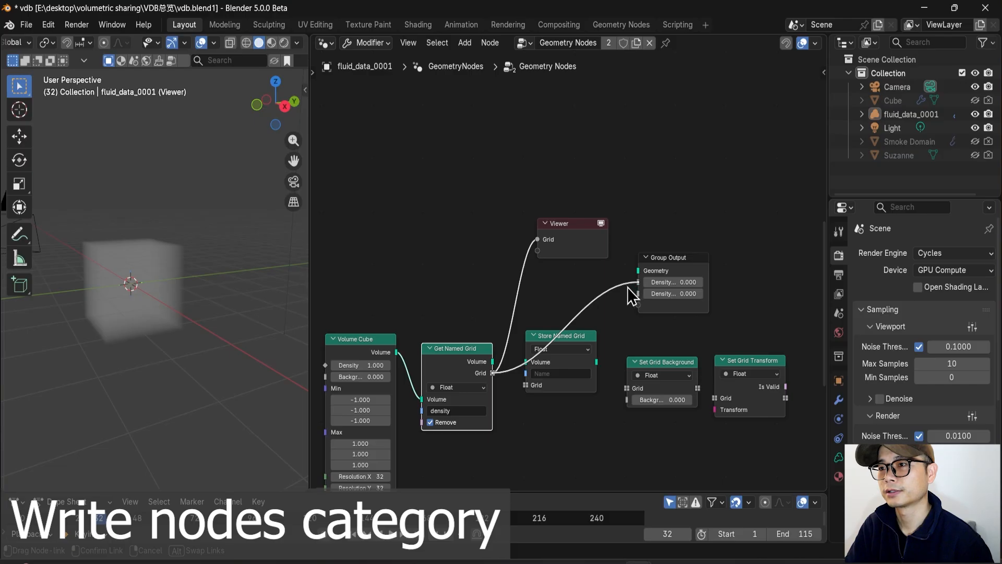
pyautogui.moveTo(562, 296); pyautogui.dragTo(633, 280)
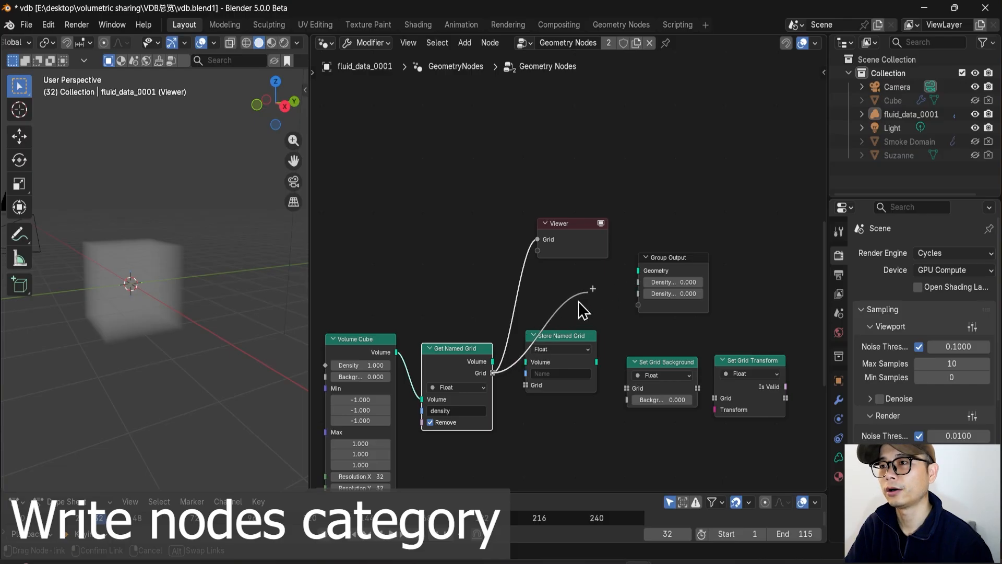
pyautogui.moveTo(578, 302); pyautogui.dragTo(687, 248)
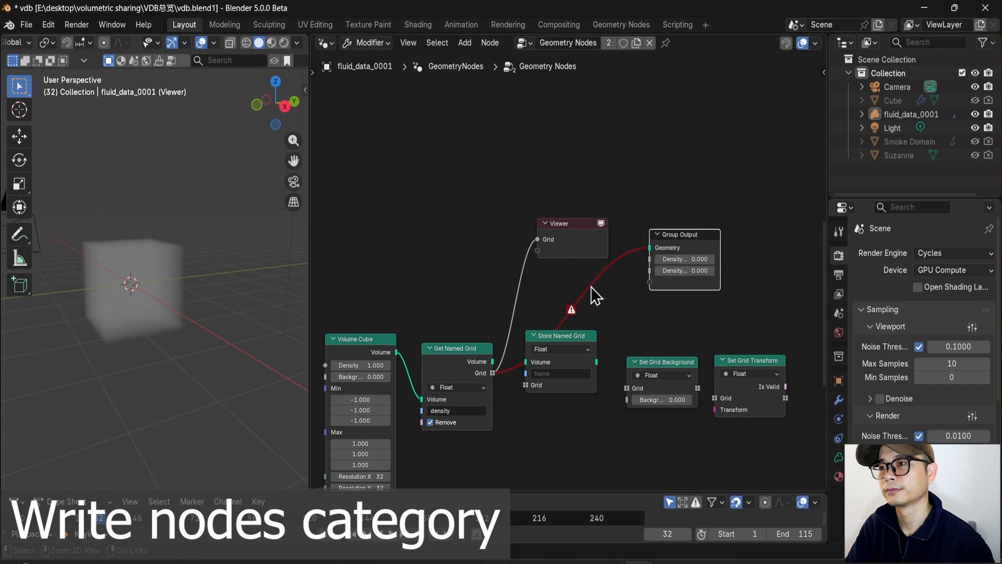
pyautogui.moveTo(633, 287); pyautogui.dragTo(632, 288)
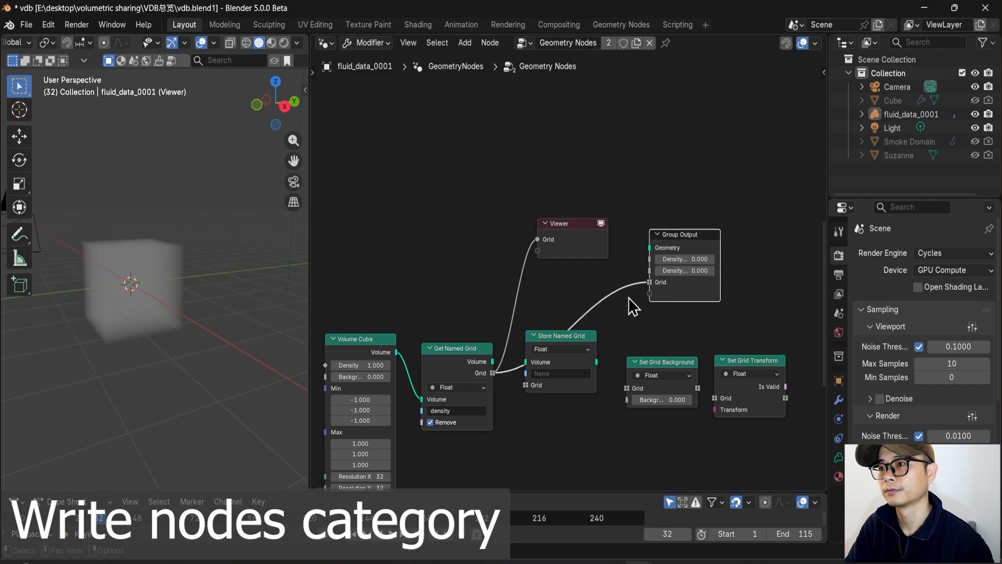
# - Delete the Viewer node and check the group's own output in the 3D viewport
pyautogui.click(571, 255)
pyautogui.press('x')
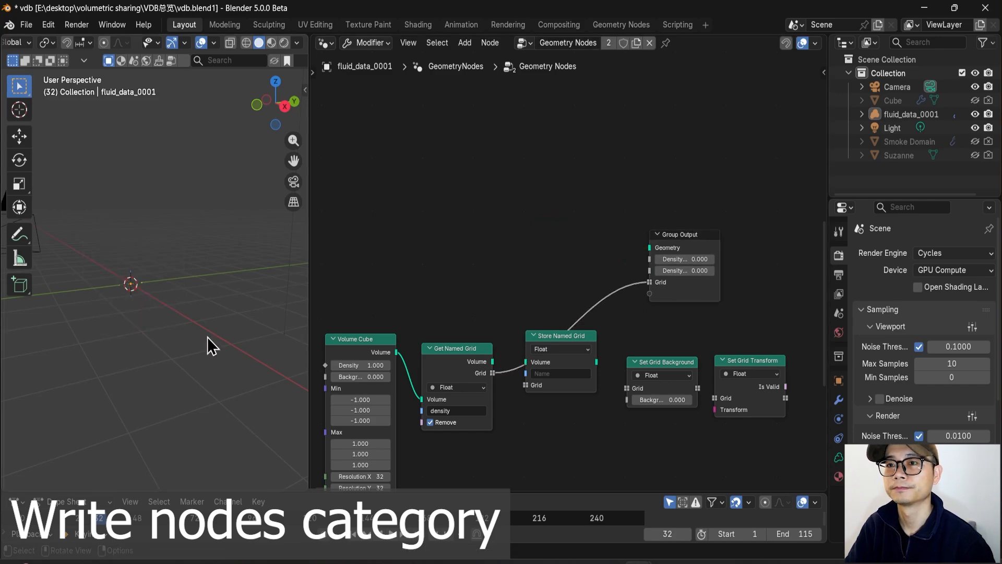
pyautogui.moveTo(208, 337)
pyautogui.mouseDown(button='middle')
pyautogui.moveTo(190, 312)
pyautogui.moveTo(197, 327)
pyautogui.mouseUp(button='middle')
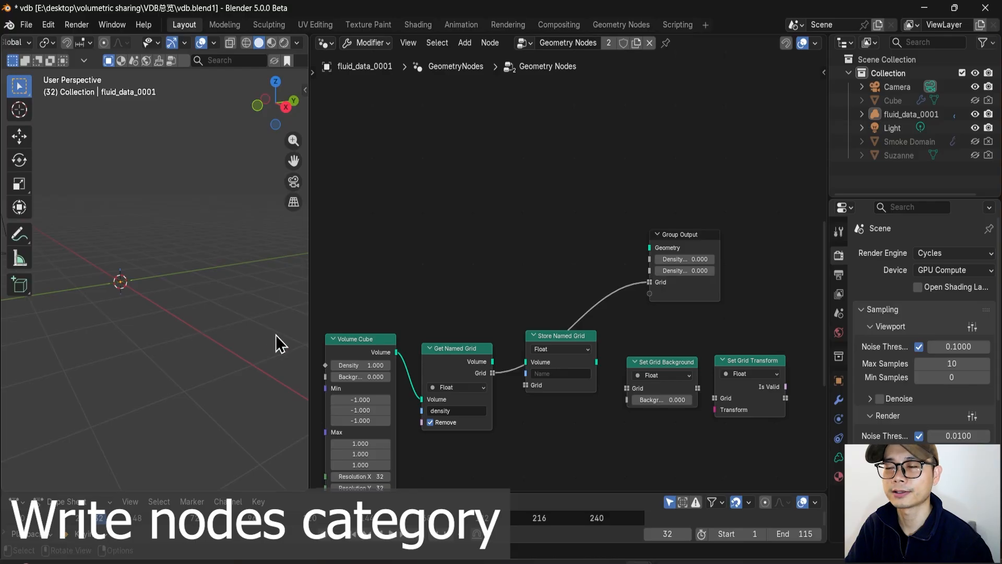
# - Raise the Store Named Grid node slightly and feed its Grid input from the Get Named Grid's Grid output
pyautogui.scroll(1, 549, 346)
pyautogui.scroll(1, 549, 347)
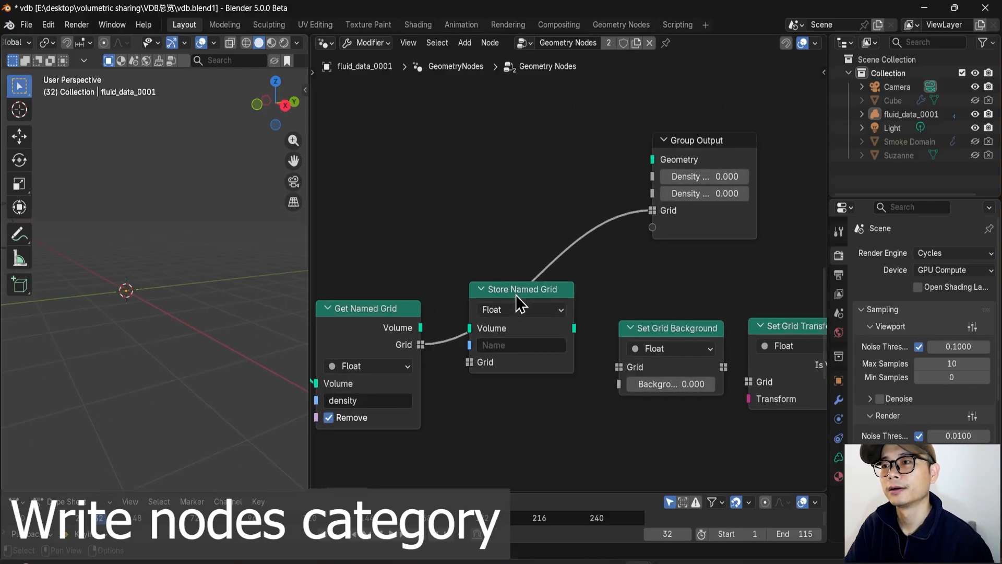
pyautogui.click(499, 310)
pyautogui.click(502, 289)
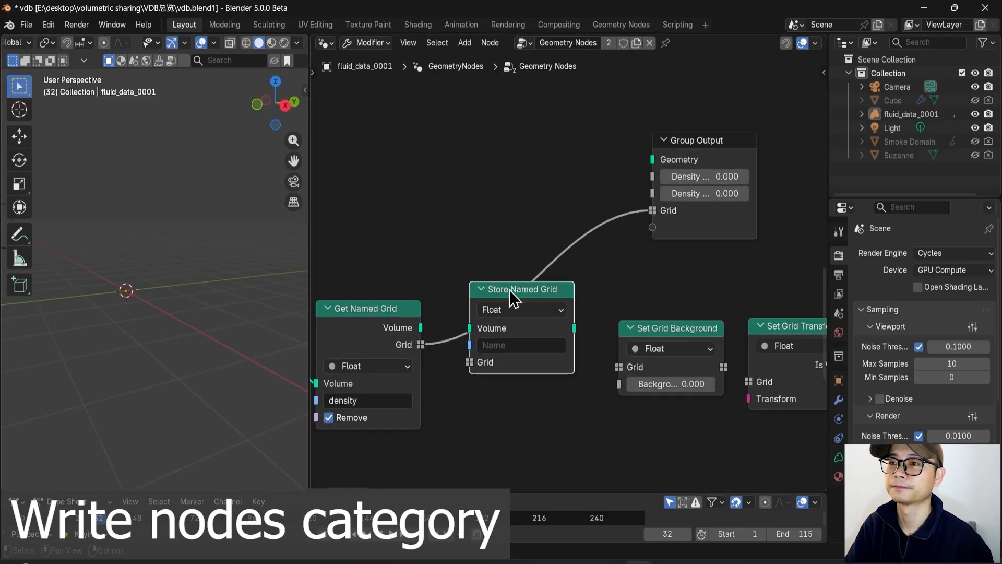
pyautogui.moveTo(510, 290); pyautogui.dragTo(517, 262)
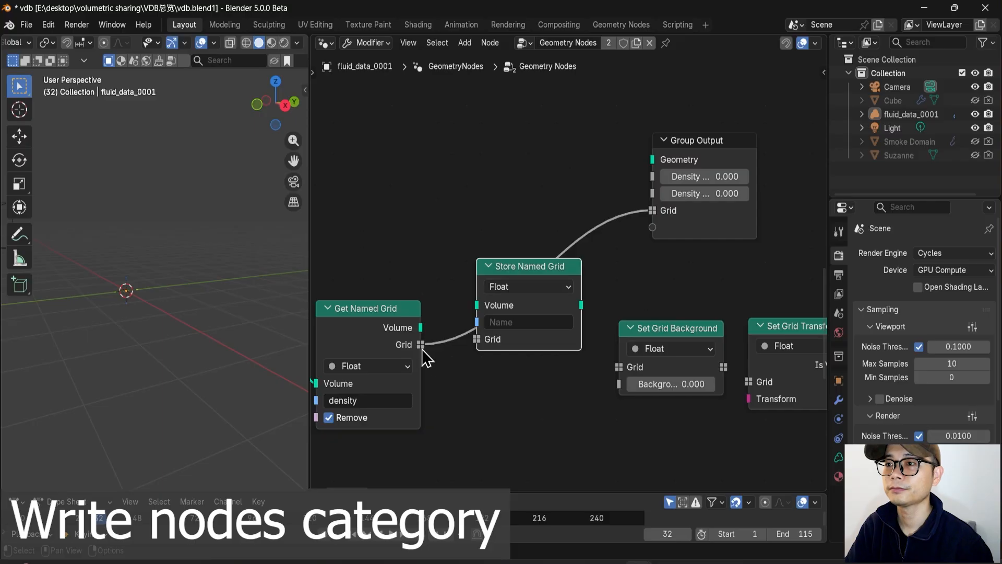
pyautogui.moveTo(421, 345); pyautogui.dragTo(477, 340)
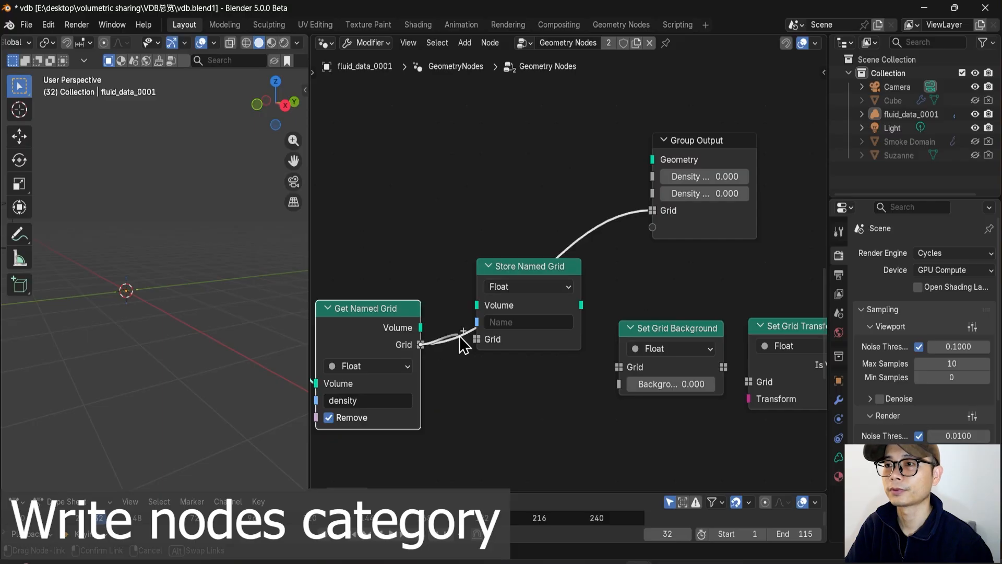
pyautogui.click(489, 342)
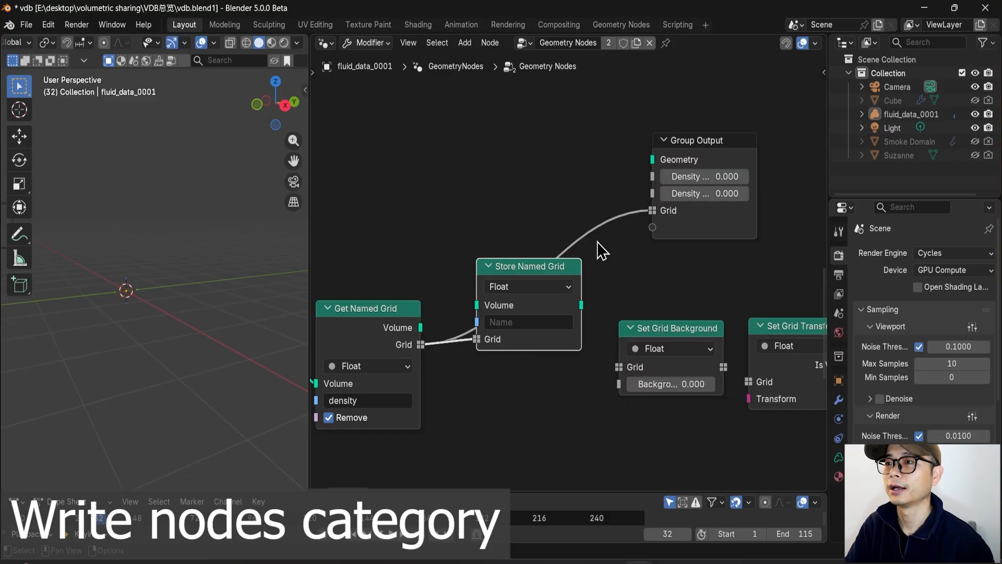
# - Cut the direct grid link to the Group Output and connect Store Named Grid's volume output to its Geometry input
pyautogui.keyDown('ctrl'); pyautogui.moveTo(620, 267); pyautogui.dragTo(591, 196, button='right'); pyautogui.keyUp('ctrl')
pyautogui.moveTo(582, 305); pyautogui.dragTo(659, 164)
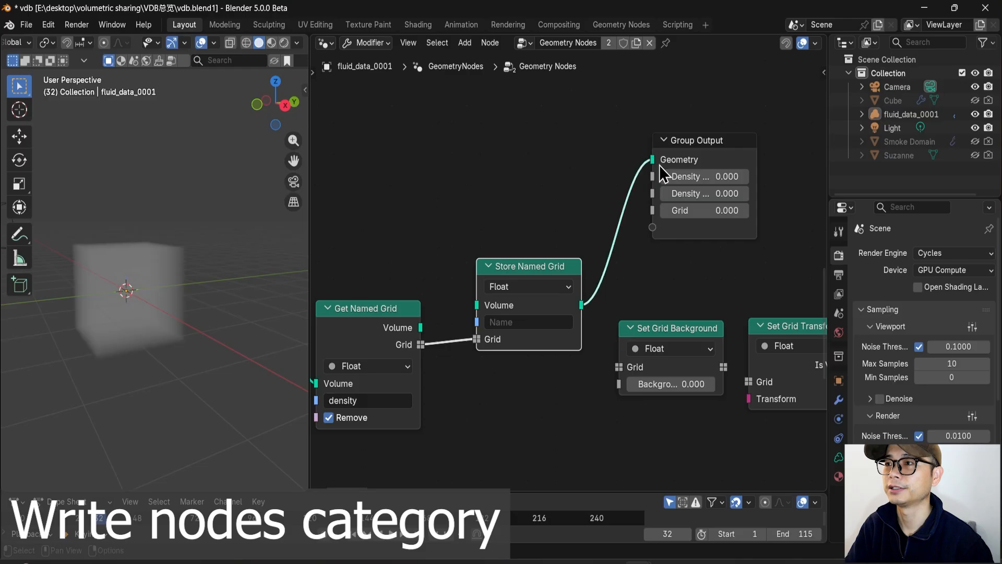
pyautogui.moveTo(458, 310); pyautogui.dragTo(459, 299, button='middle')
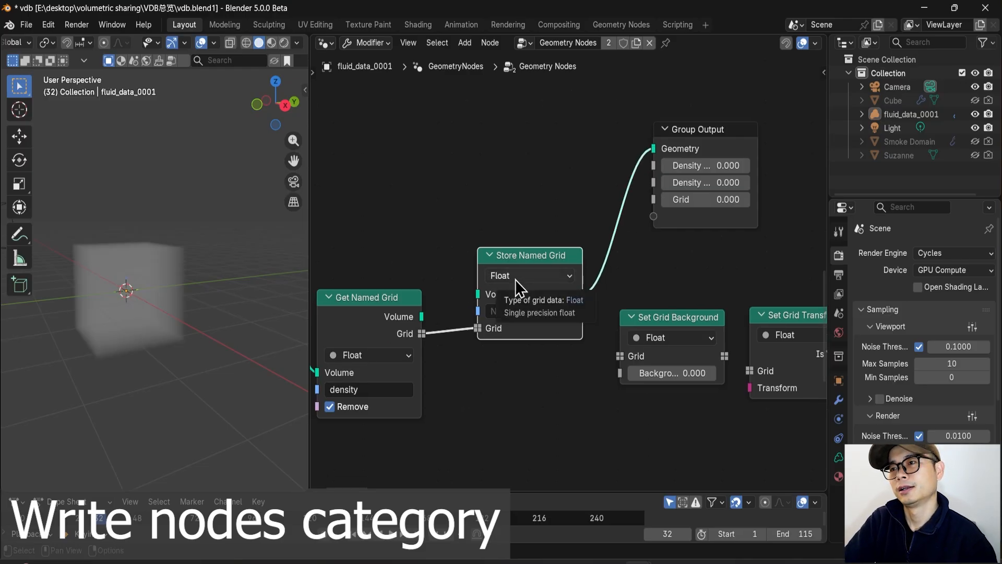
# - Rearrange the Get Named Grid, Store Named Grid and Group Output nodes so the chain is evenly spaced
pyautogui.moveTo(371, 302)
pyautogui.mouseDown()
pyautogui.moveTo(377, 243)
pyautogui.moveTo(382, 299)
pyautogui.moveTo(383, 290)
pyautogui.mouseUp()
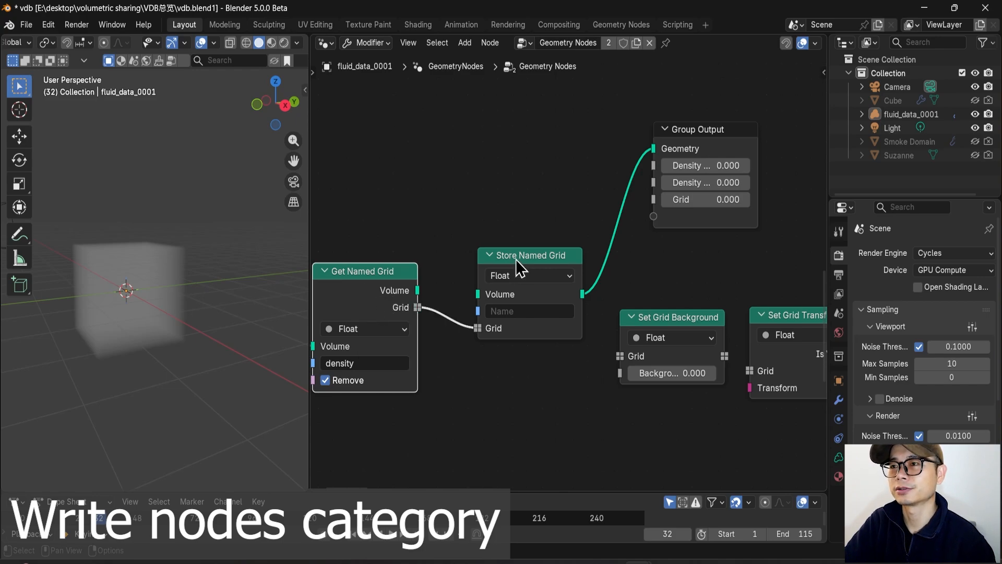
pyautogui.moveTo(516, 259); pyautogui.dragTo(508, 276)
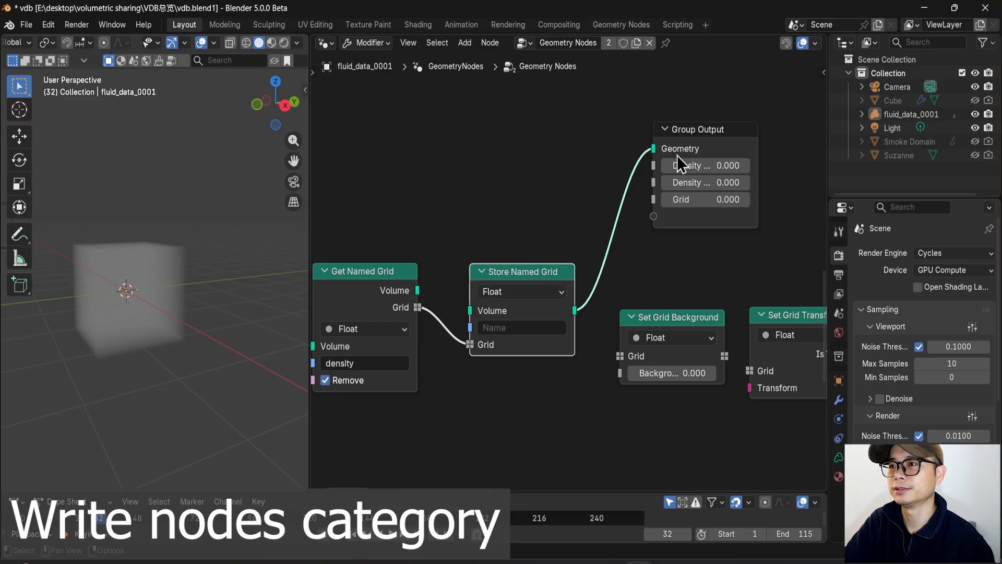
pyautogui.click(703, 132)
pyautogui.moveTo(709, 136); pyautogui.dragTo(732, 137)
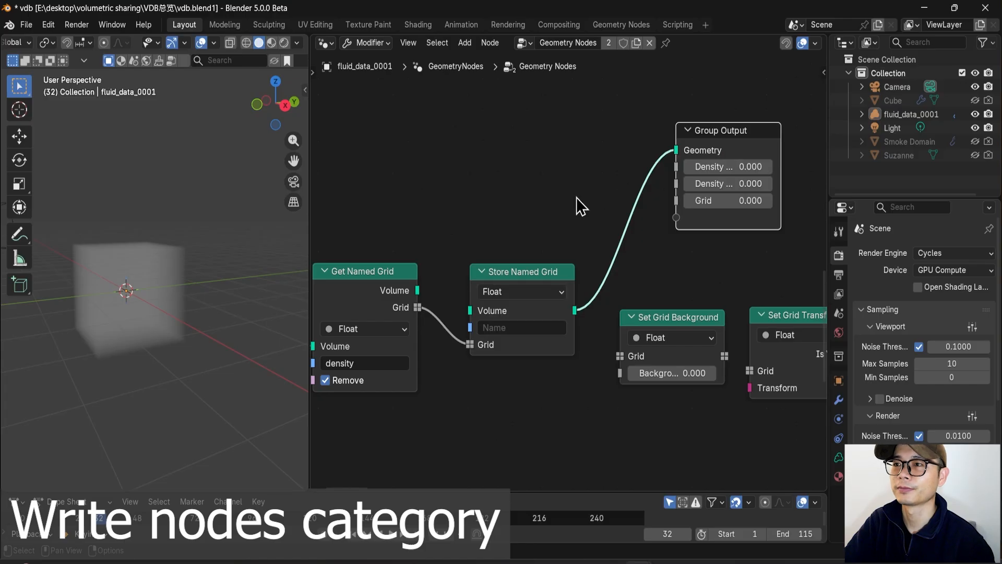
pyautogui.click(517, 270)
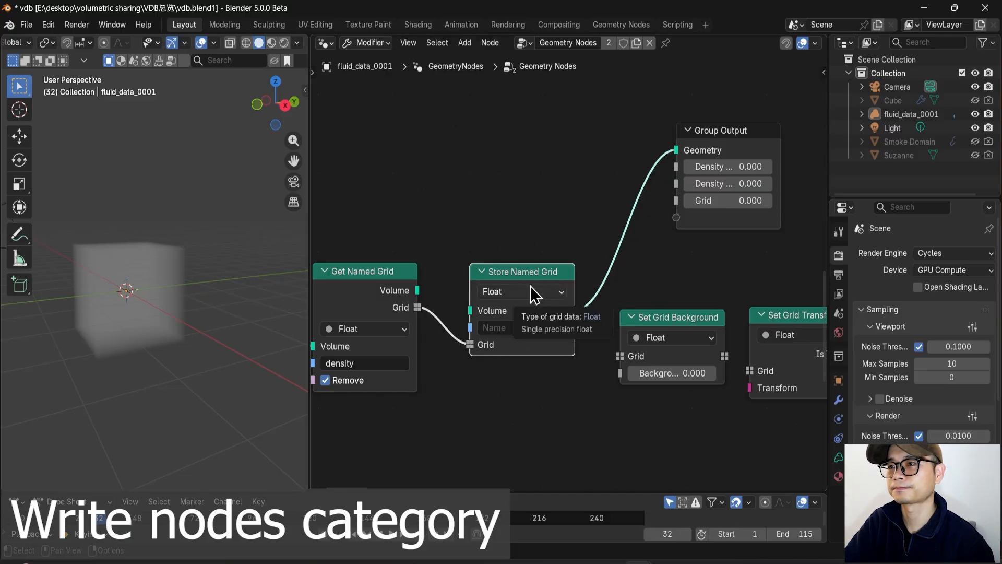
# - Move Set Grid Background under the chain and delete the Store Named Grid node
pyautogui.scroll(-1, 572, 332)
pyautogui.click(654, 325)
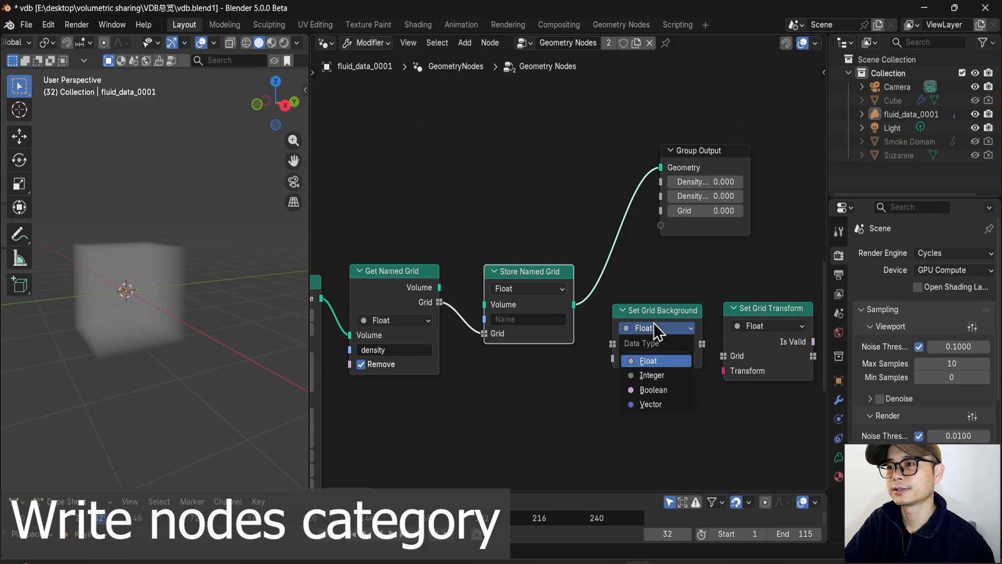
pyautogui.click(656, 311)
pyautogui.moveTo(654, 310); pyautogui.dragTo(488, 366)
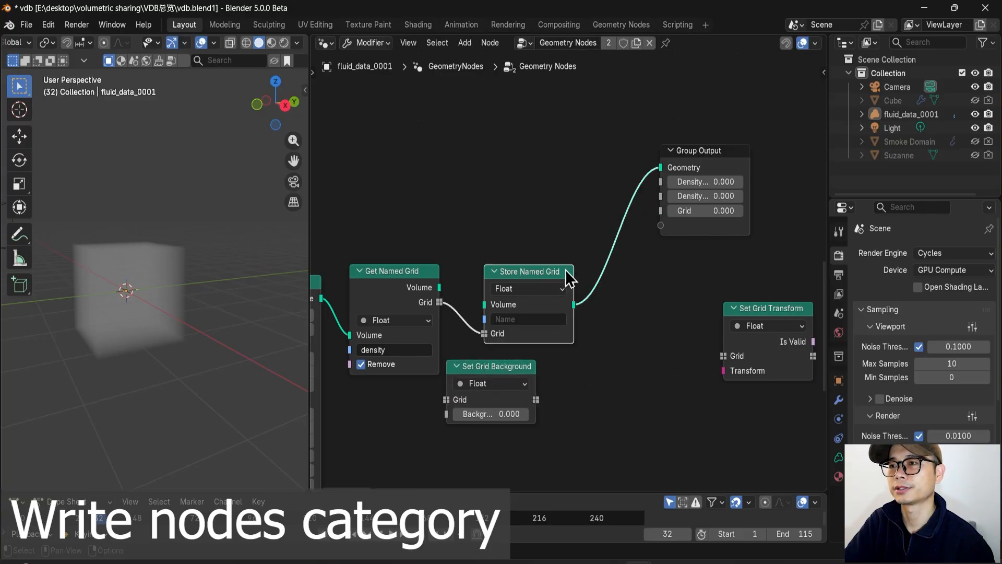
pyautogui.moveTo(543, 275); pyautogui.dragTo(631, 274)
pyautogui.press('x')
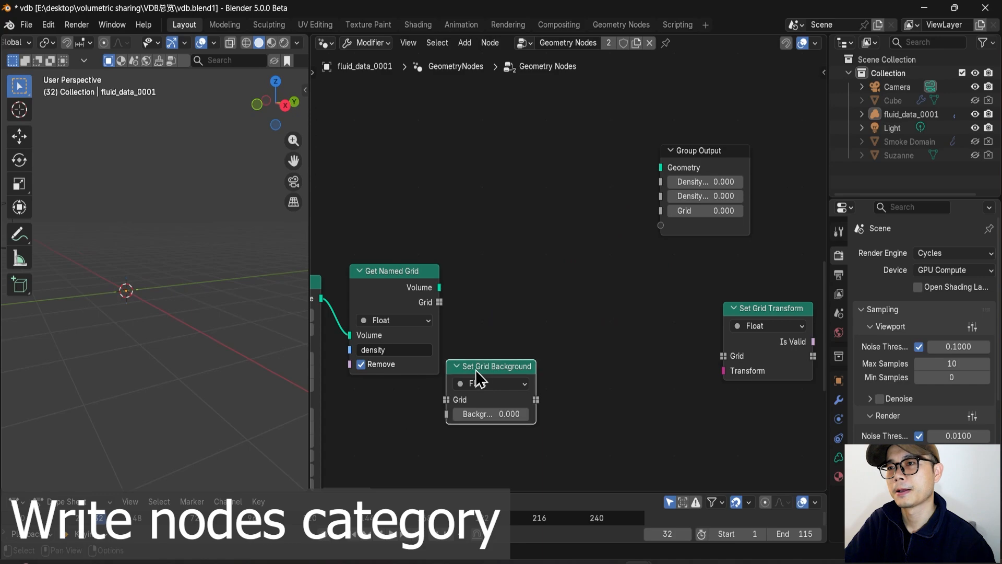
# - Place Set Grid Background after Get Named Grid, feed it the Grid output and preview the result with a Viewer
pyautogui.moveTo(475, 370); pyautogui.dragTo(522, 267)
pyautogui.moveTo(439, 302); pyautogui.dragTo(496, 296)
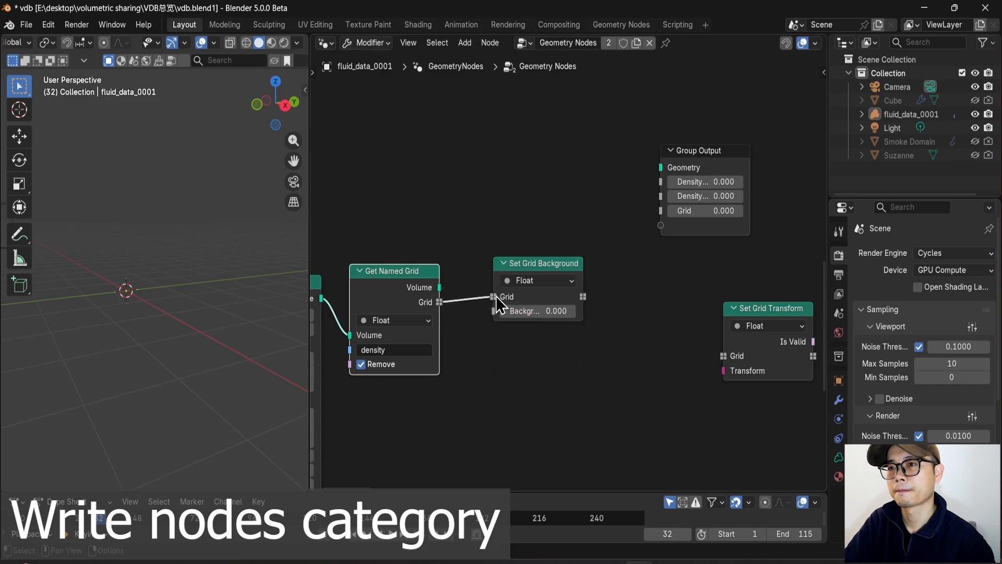
pyautogui.keyDown('ctrl'); pyautogui.keyDown('shift'); pyautogui.click(562, 286); pyautogui.keyUp('shift'); pyautogui.keyUp('ctrl')
# - Set the Volume Cube's density to 0.1
pyautogui.scroll(1, 494, 315)
pyautogui.moveTo(407, 328); pyautogui.dragTo(484, 325, button='middle')
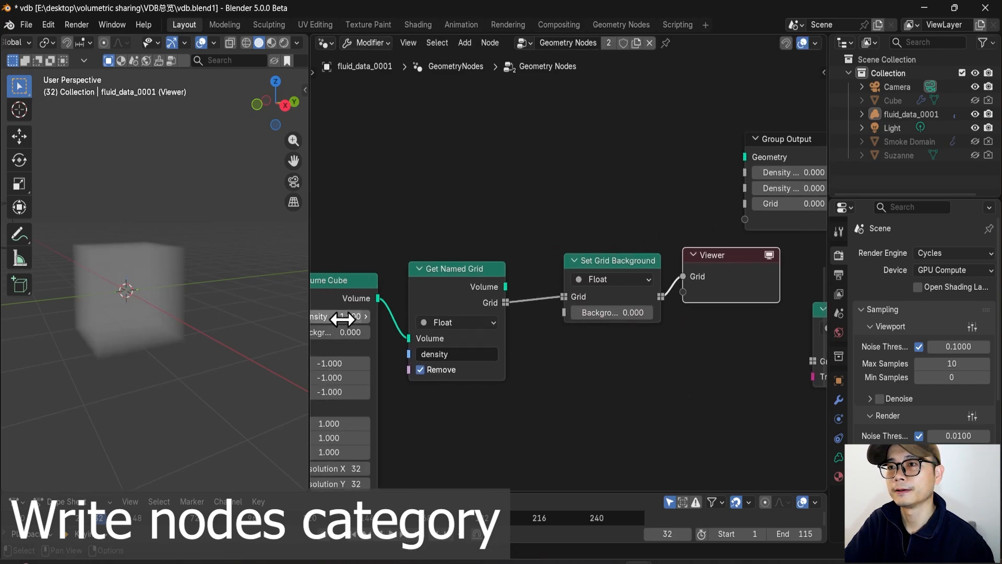
pyautogui.click(340, 318)
pyautogui.write('0.1')
pyautogui.press('Return')
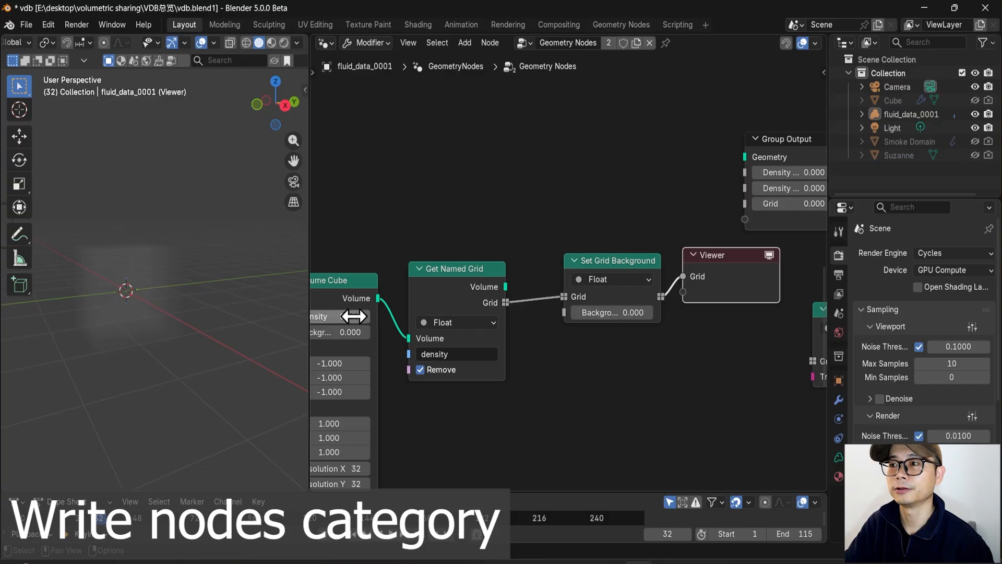
# - Raise the Set Grid Background node's background value to 20.9
pyautogui.scroll(2, 739, 302)
pyautogui.moveTo(652, 325); pyautogui.dragTo(621, 317)
pyautogui.scroll(-2, 610, 322)
pyautogui.scroll(-4, 607, 317)
pyautogui.moveTo(477, 364); pyautogui.dragTo(488, 364, button='middle')
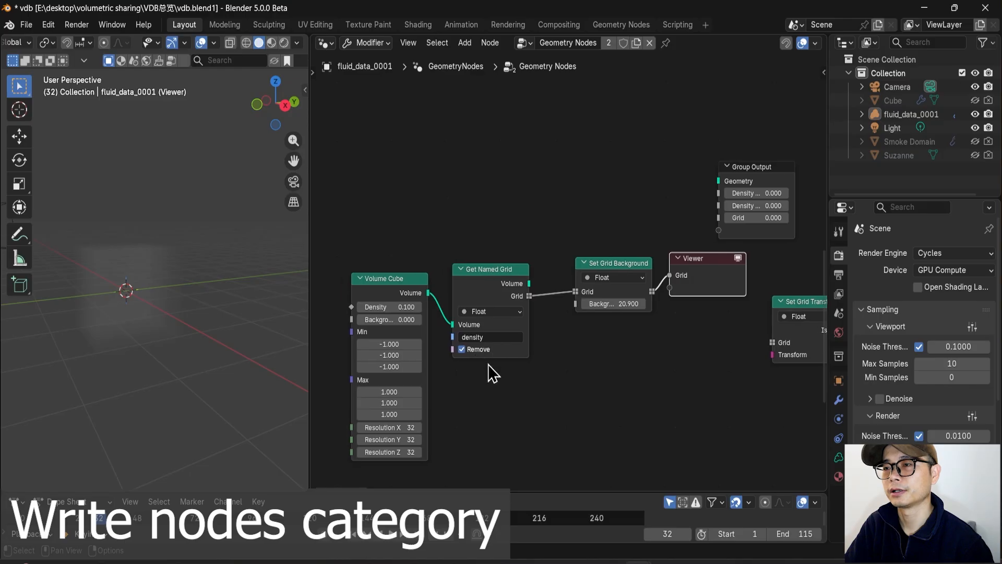
# - Replace the Volume Cube and Get Named Grid nodes with a Group Input and preview its geometry through the Viewer
pyautogui.moveTo(493, 427); pyautogui.dragTo(387, 233)
pyautogui.press('x')
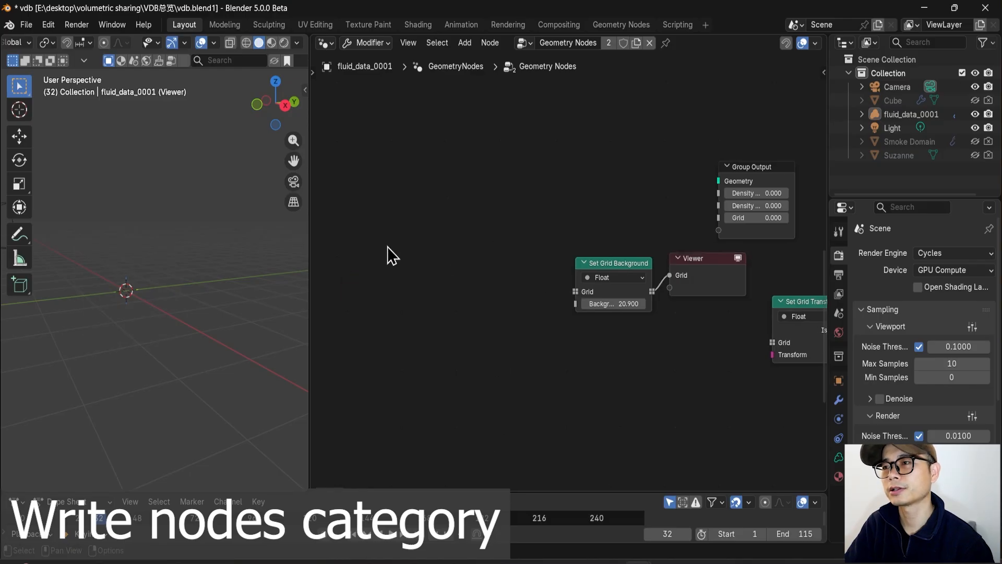
pyautogui.hotkey('shift', 'a')
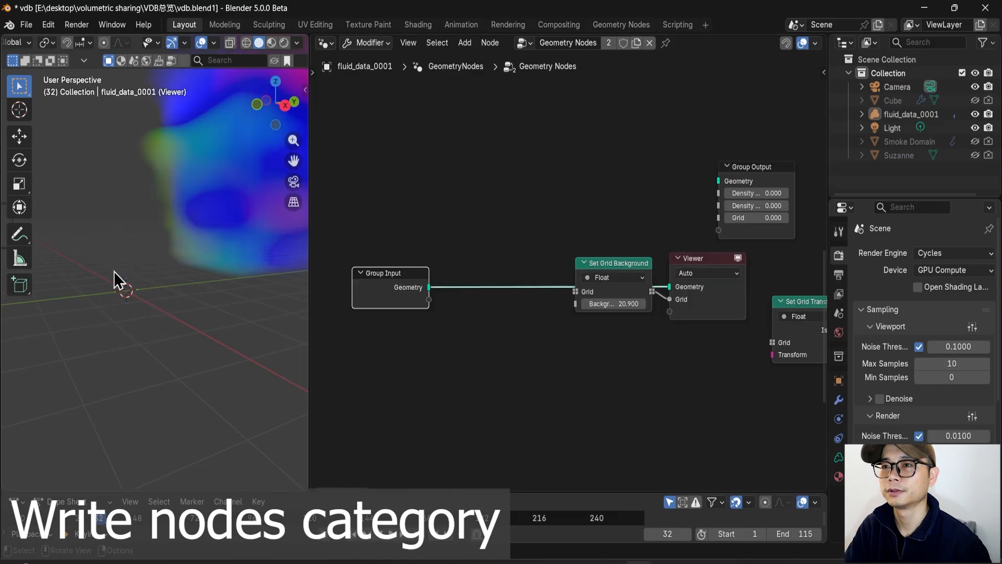
pyautogui.scroll(-3, 114, 271)
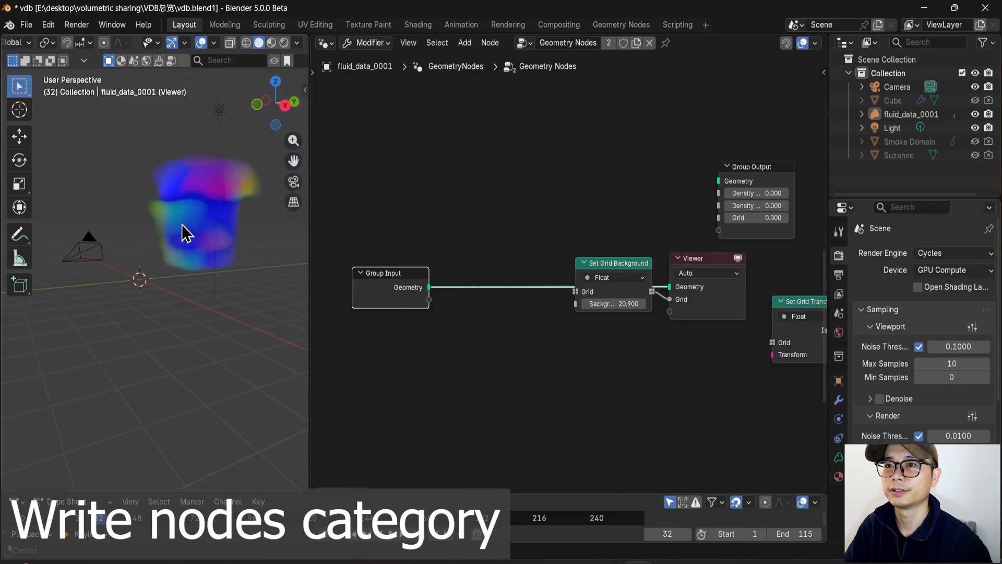
pyautogui.scroll(3, 211, 293)
pyautogui.keyDown('shift'); pyautogui.moveTo(183, 224); pyautogui.dragTo(262, 340, button='middle'); pyautogui.keyUp('shift')
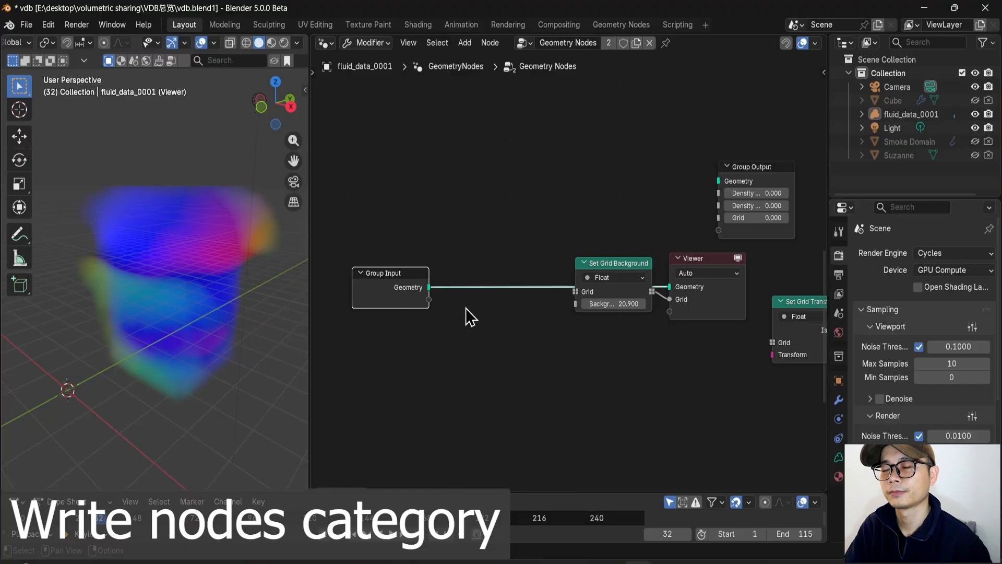
# - Link the Group Input's Geometry to Set Grid Background's Grid input and move that node lower
pyautogui.scroll(1, 503, 312)
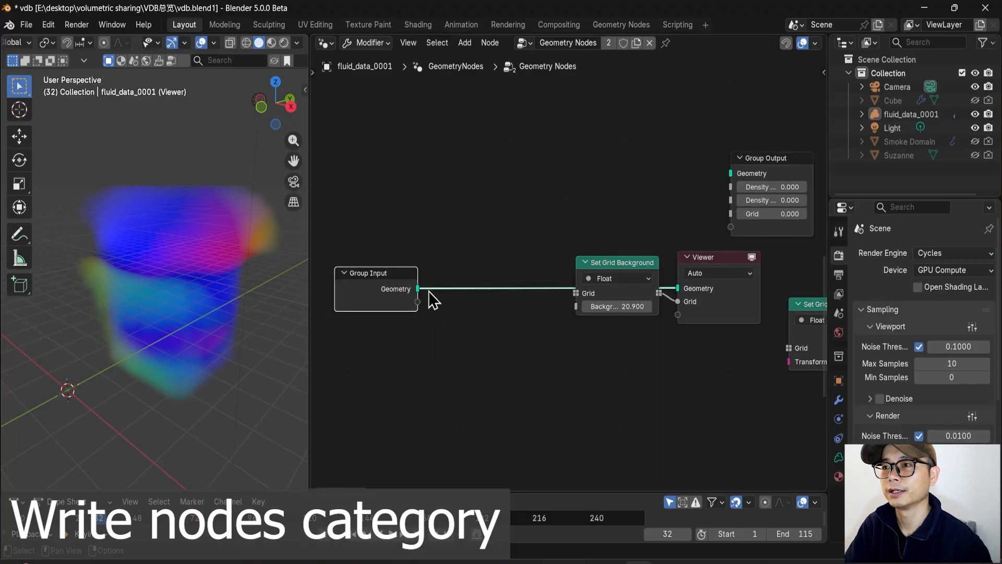
pyautogui.moveTo(419, 289); pyautogui.dragTo(578, 294)
pyautogui.moveTo(624, 265); pyautogui.dragTo(619, 320)
# - Add a Get Named Grid node between the Group Input and Set Grid Background
pyautogui.hotkey('shift', 'a')
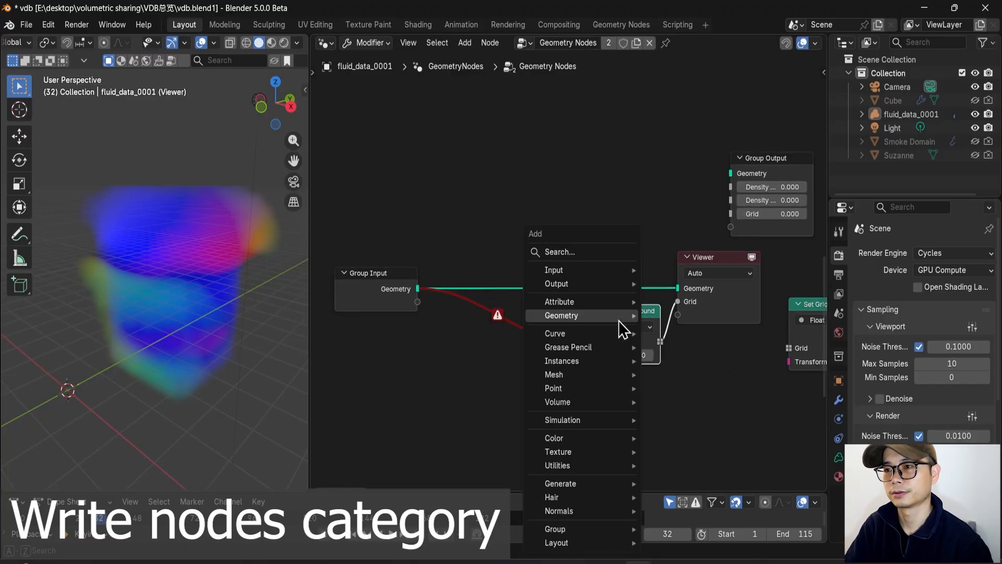
pyautogui.write('get')
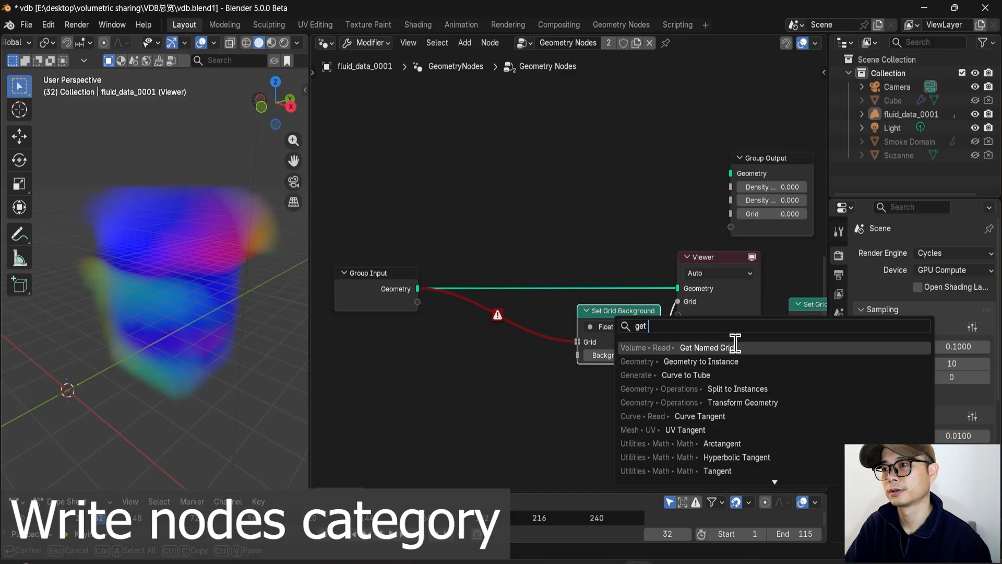
pyautogui.click(736, 347)
pyautogui.click(509, 301)
pyautogui.scroll(1, 448, 336)
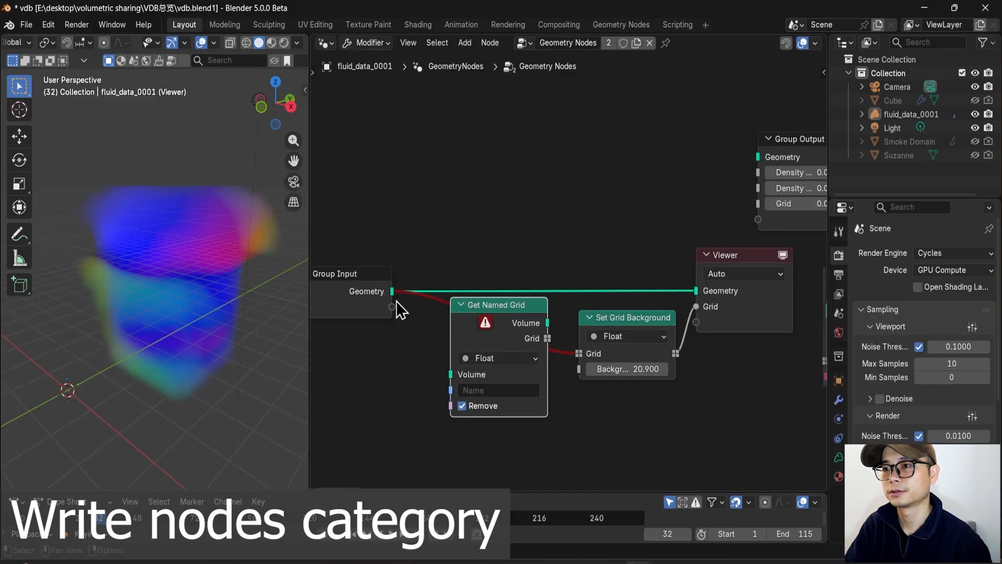
# - Connect Group Input's Geometry to Get Named Grid's Volume, route its Grid into Set Grid Background, and cut the Viewer's Geometry link
pyautogui.moveTo(392, 292); pyautogui.dragTo(450, 374)
pyautogui.moveTo(547, 339); pyautogui.dragTo(578, 354)
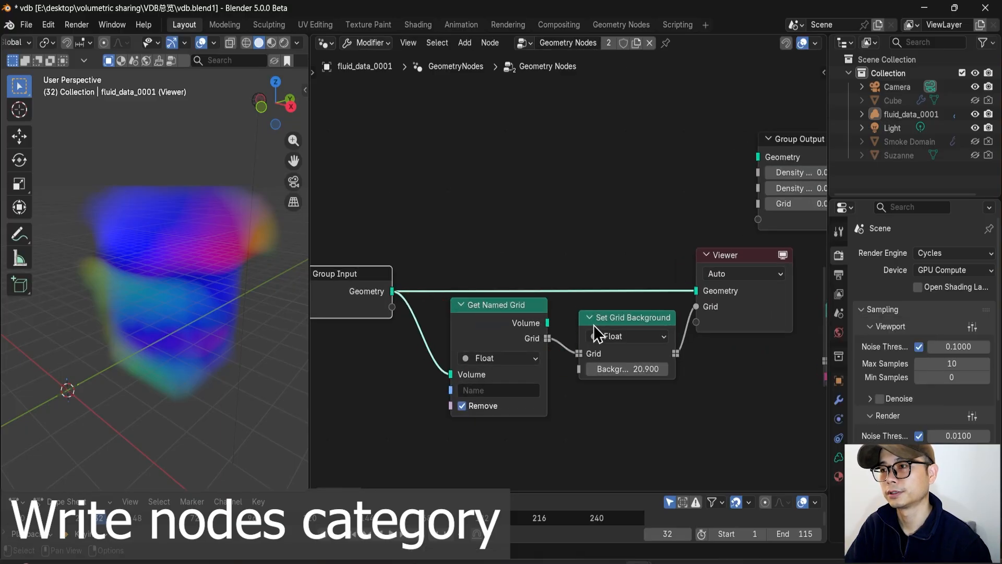
pyautogui.keyDown('ctrl'); pyautogui.moveTo(618, 307); pyautogui.dragTo(647, 237, button='right'); pyautogui.keyUp('ctrl')
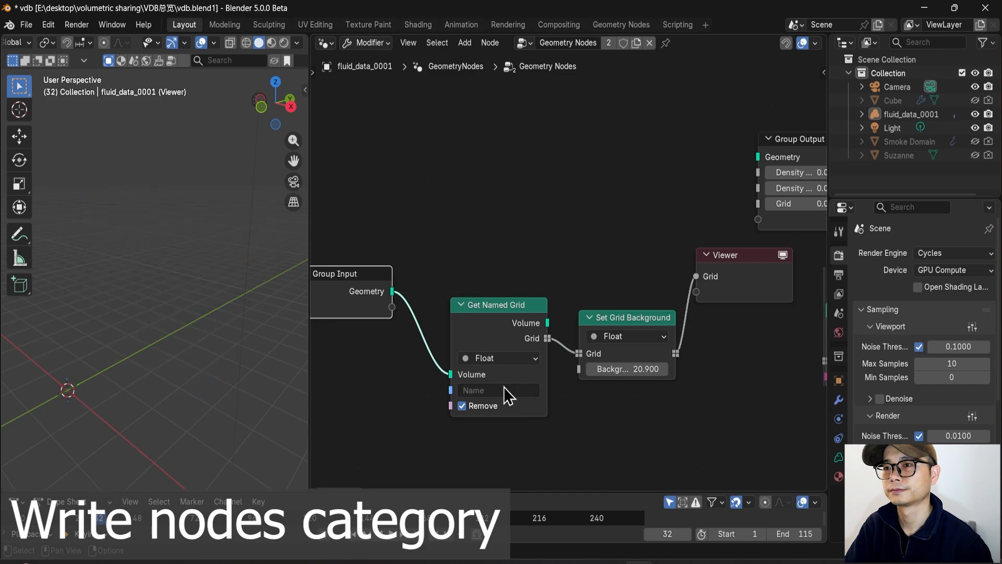
# - Set the Get Named Grid node's name to density so the Viewer previews that grid
pyautogui.click(490, 390)
pyautogui.click(505, 236)
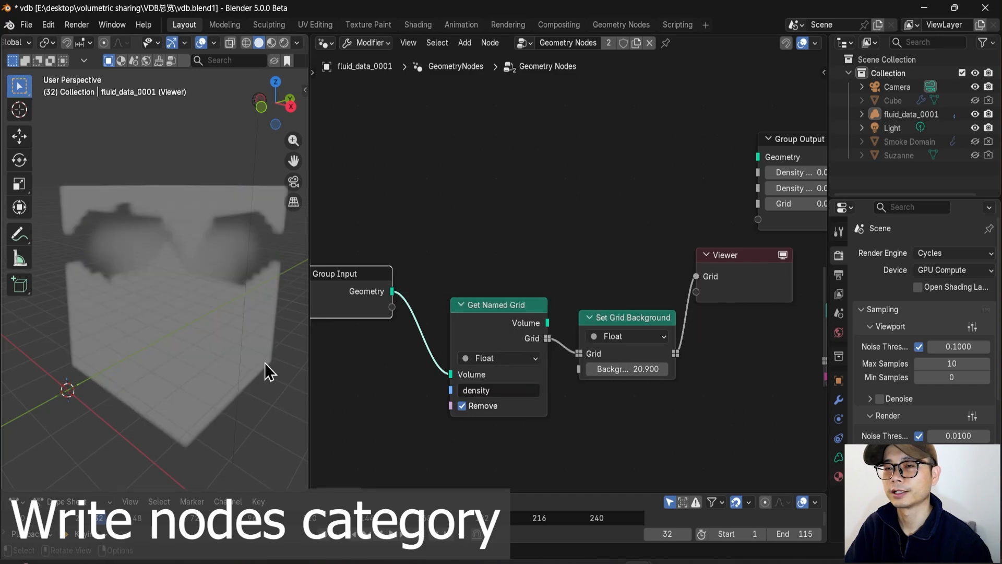
pyautogui.scroll(1, 226, 294)
pyautogui.moveTo(226, 292); pyautogui.dragTo(231, 292, button='middle')
pyautogui.scroll(1, 641, 388)
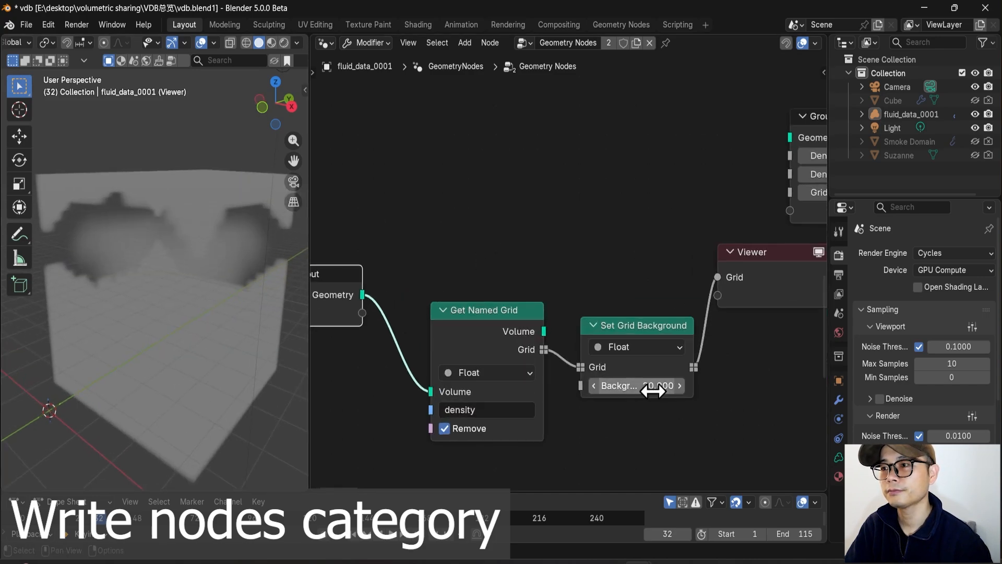
# - Lower the Set Grid Background node's background value below zero, finally setting it to 0
pyautogui.moveTo(647, 389)
pyautogui.mouseDown()
pyautogui.moveTo(606, 389)
pyautogui.moveTo(644, 385)
pyautogui.mouseUp()
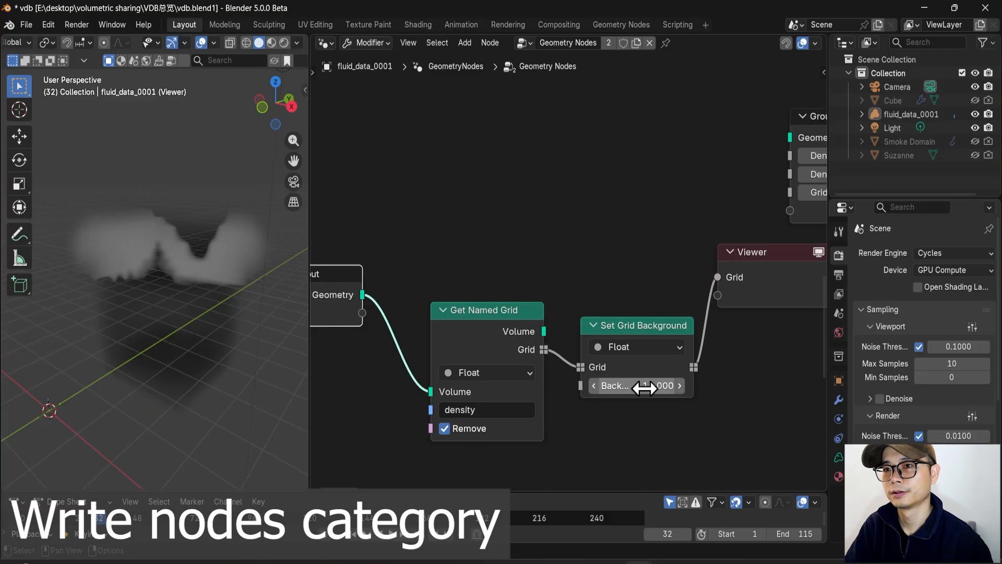
pyautogui.click(635, 386)
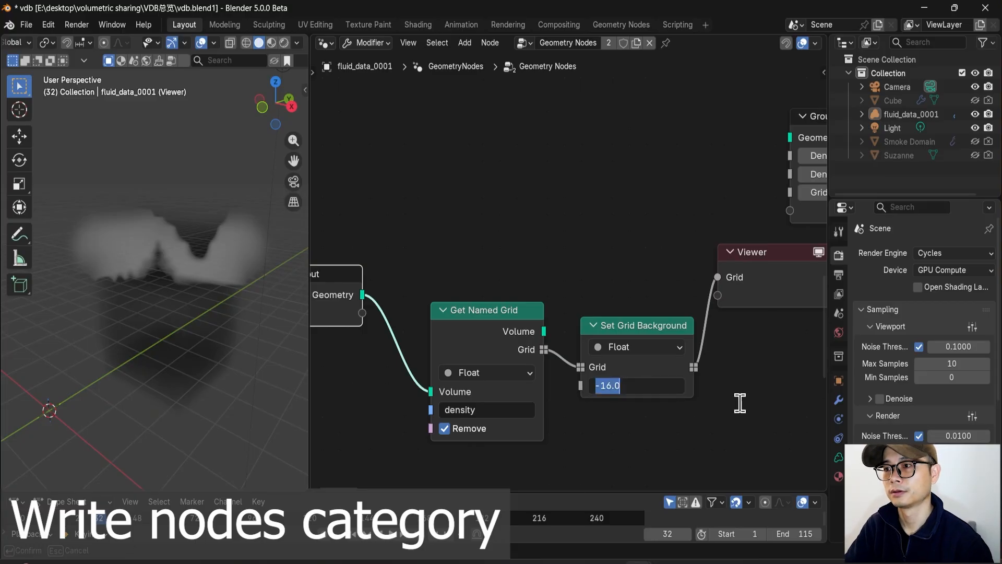
pyautogui.write('0')
pyautogui.press('Return')
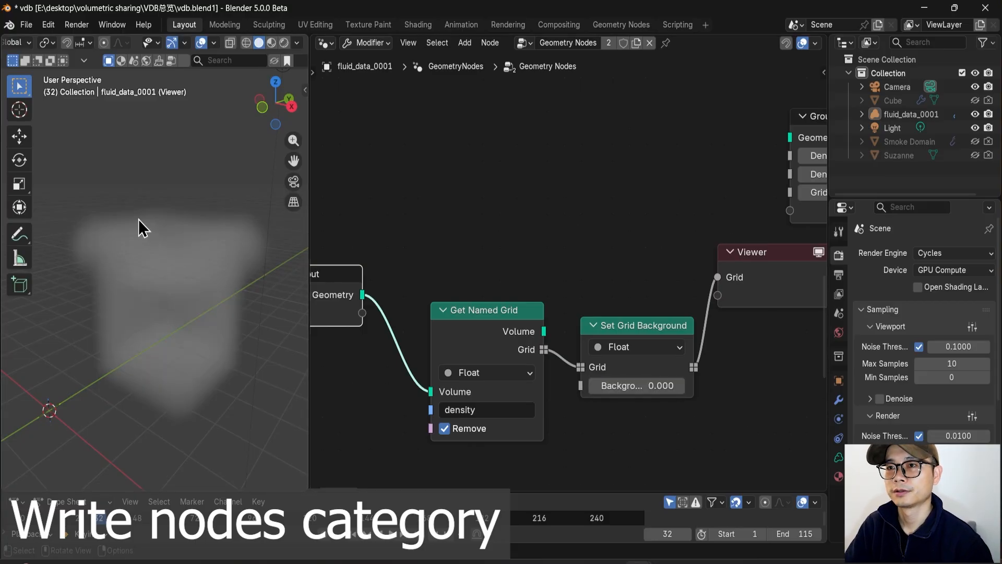
# - Play the animation briefly and stop it at frame 49
pyautogui.moveTo(138, 219); pyautogui.dragTo(177, 327, button='middle')
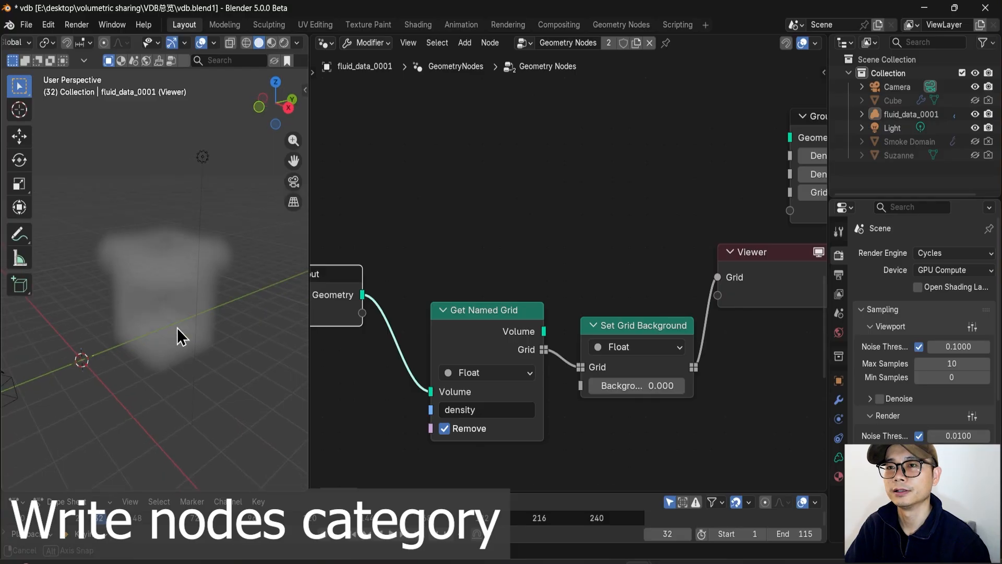
pyautogui.press('space')
pyautogui.press('space')
pyautogui.scroll(2, 463, 450)
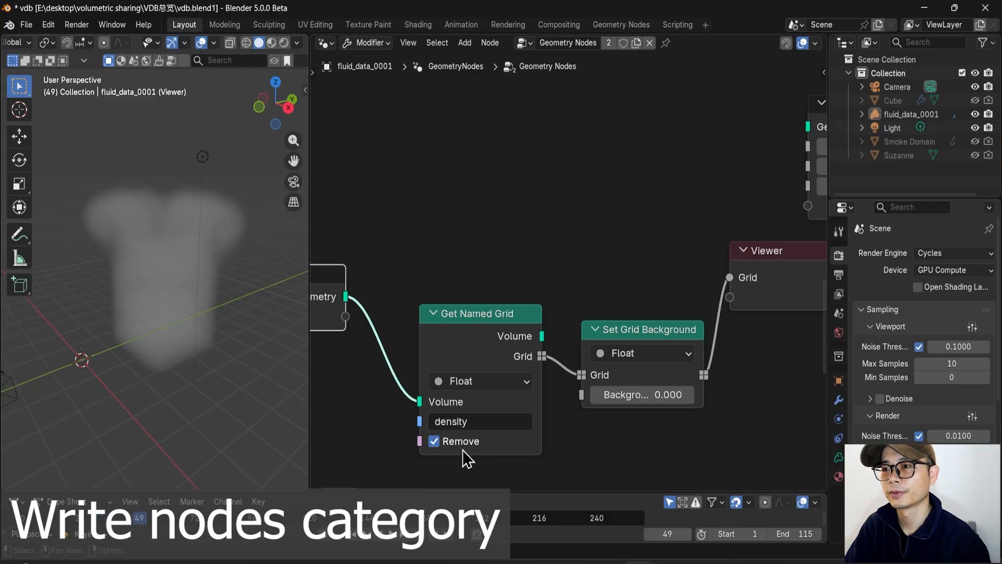
# - Examine the Get Named Grid and Set Grid Background nodes, including the background value, and the previewed density volume
pyautogui.moveTo(569, 417); pyautogui.dragTo(546, 379, button='middle')
pyautogui.scroll(1, 676, 355)
pyautogui.click(639, 306)
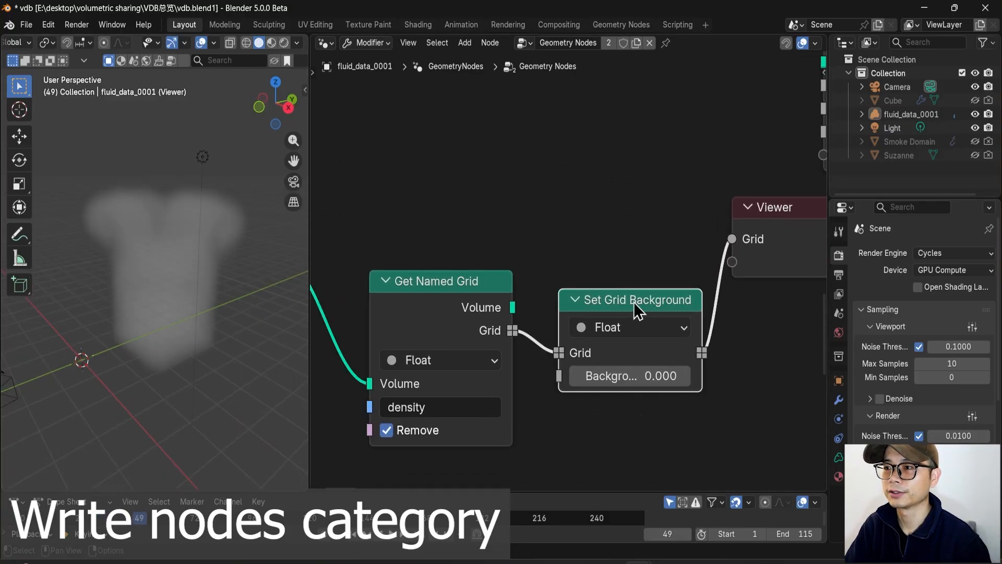
pyautogui.moveTo(608, 293); pyautogui.dragTo(597, 277)
pyautogui.moveTo(425, 339); pyautogui.dragTo(448, 312, button='middle')
pyautogui.scroll(3, 452, 392)
pyautogui.click(418, 420)
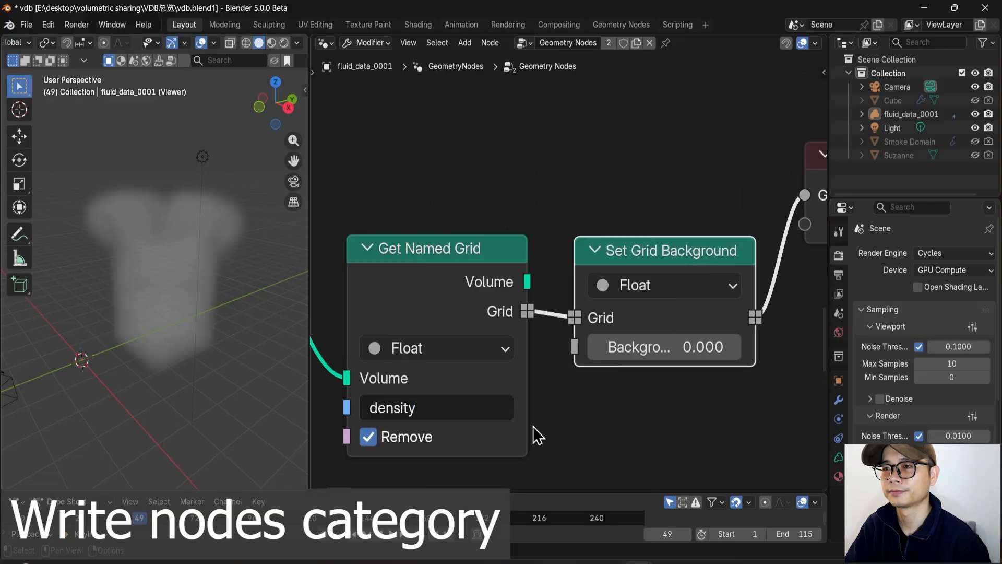
pyautogui.click(502, 386)
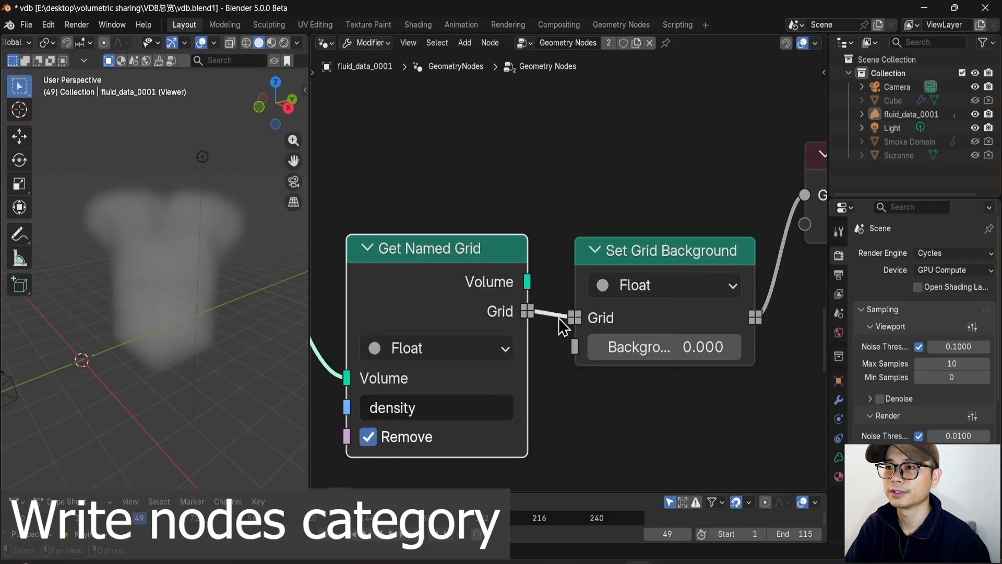
pyautogui.click(676, 314)
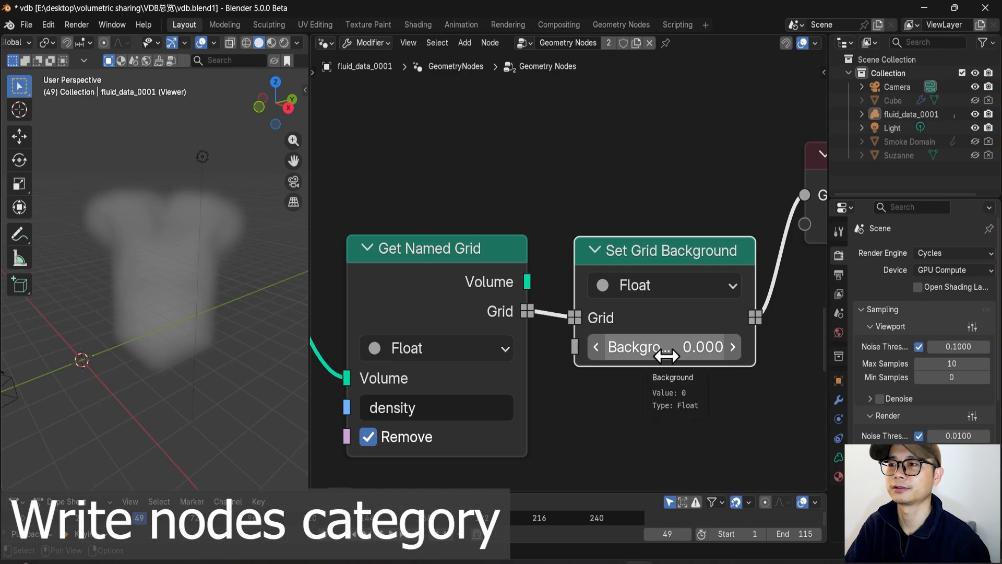
pyautogui.moveTo(225, 351); pyautogui.dragTo(253, 340, button='middle')
pyautogui.moveTo(117, 358); pyautogui.dragTo(73, 345, button='middle')
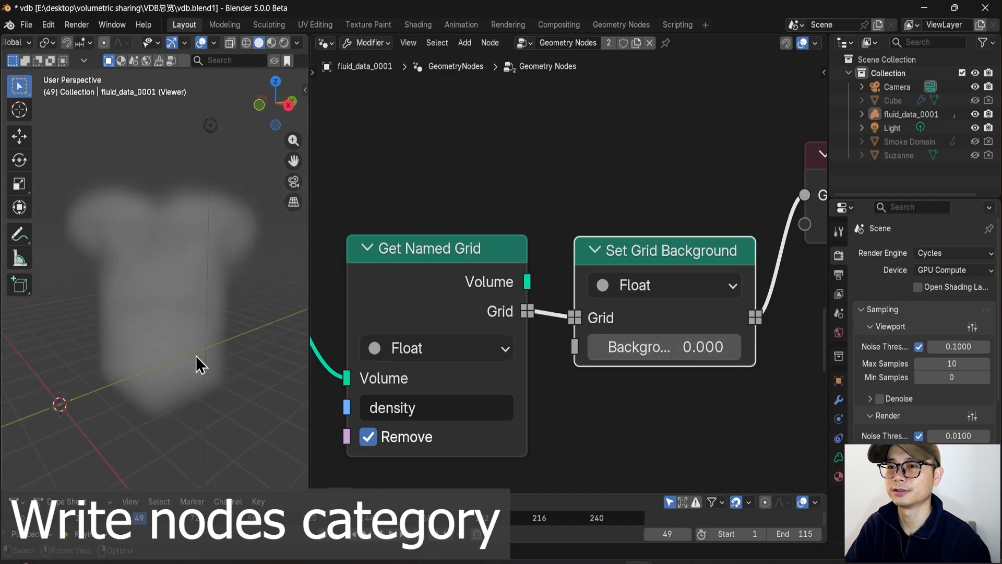
# - Set the Set Grid Background node's background value to 1 and inspect the volume in the viewport
pyautogui.click(661, 347)
pyautogui.write('1')
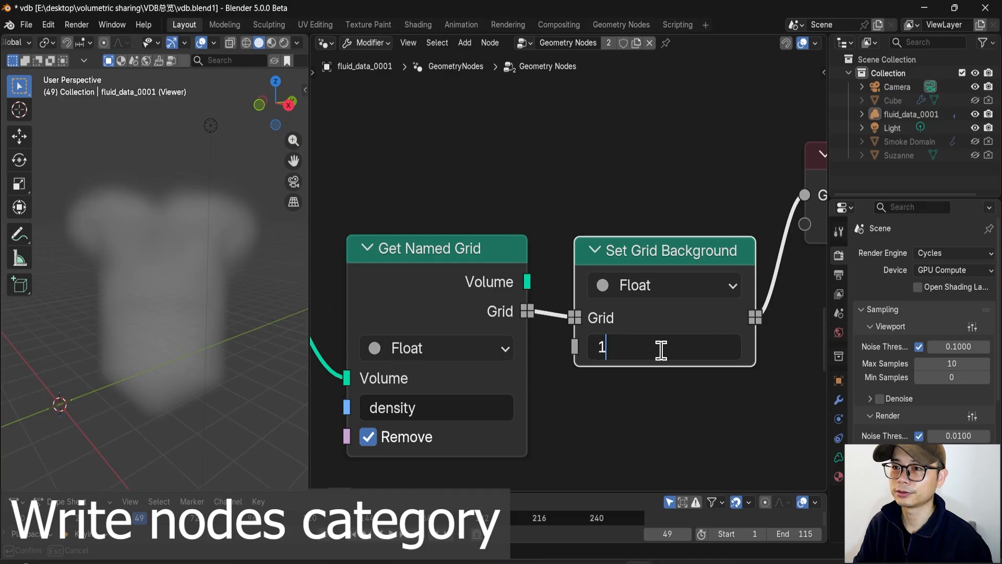
pyautogui.press('Return')
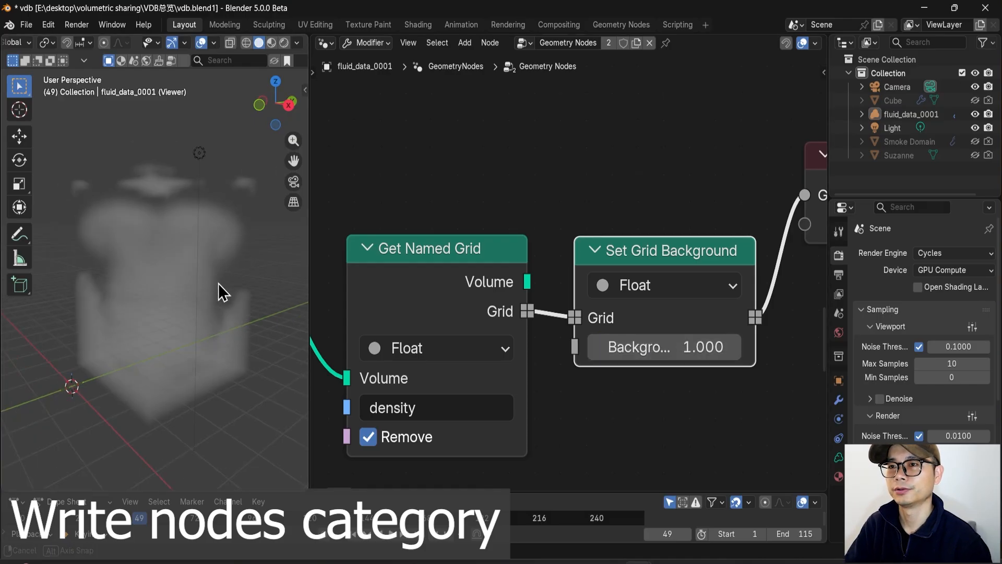
pyautogui.moveTo(218, 283); pyautogui.dragTo(169, 246, button='middle')
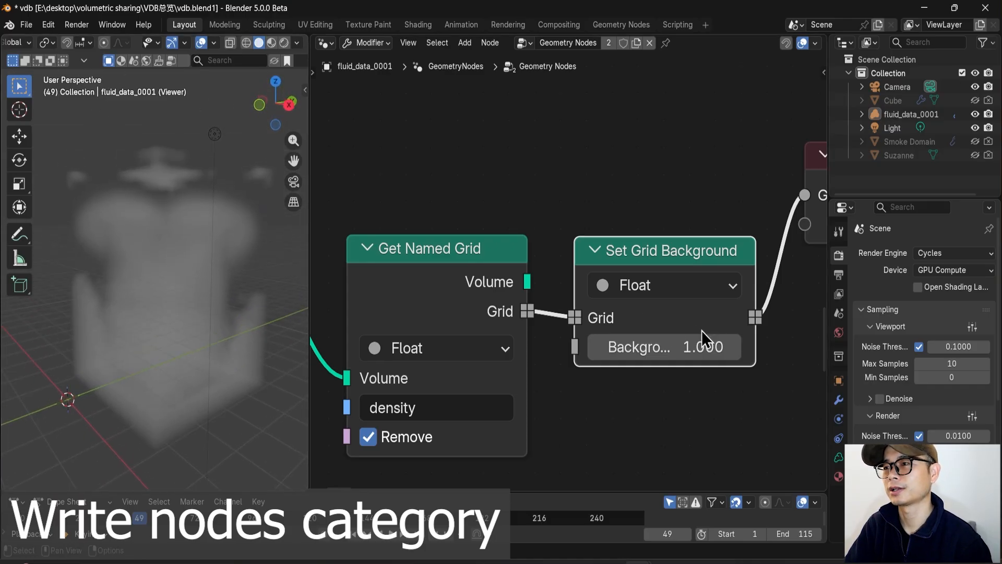
# - Raise the Set Grid Background node's background value to 26.4 and inspect the resulting volume
pyautogui.scroll(1, 724, 323)
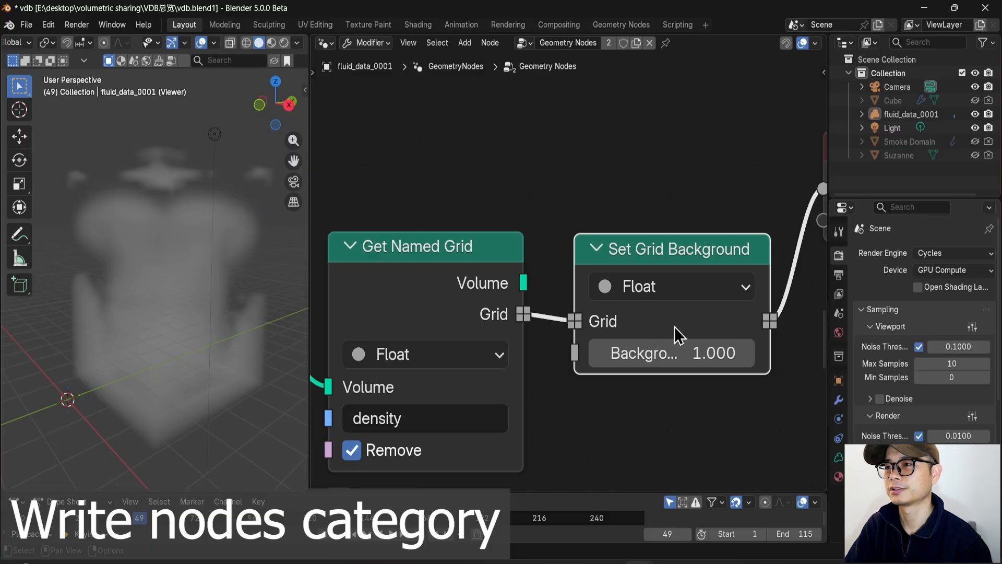
pyautogui.scroll(-1, 698, 321)
pyautogui.moveTo(663, 339); pyautogui.dragTo(930, 338)
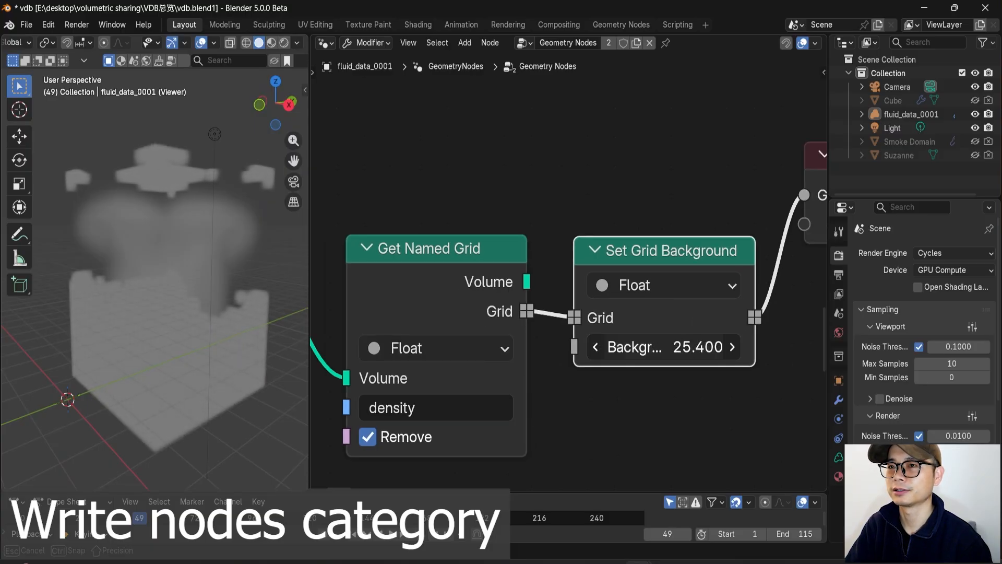
pyautogui.moveTo(679, 347); pyautogui.dragTo(664, 347)
pyautogui.moveTo(187, 305)
pyautogui.mouseDown(button='middle')
pyautogui.moveTo(190, 315)
pyautogui.moveTo(184, 289)
pyautogui.mouseUp(button='middle')
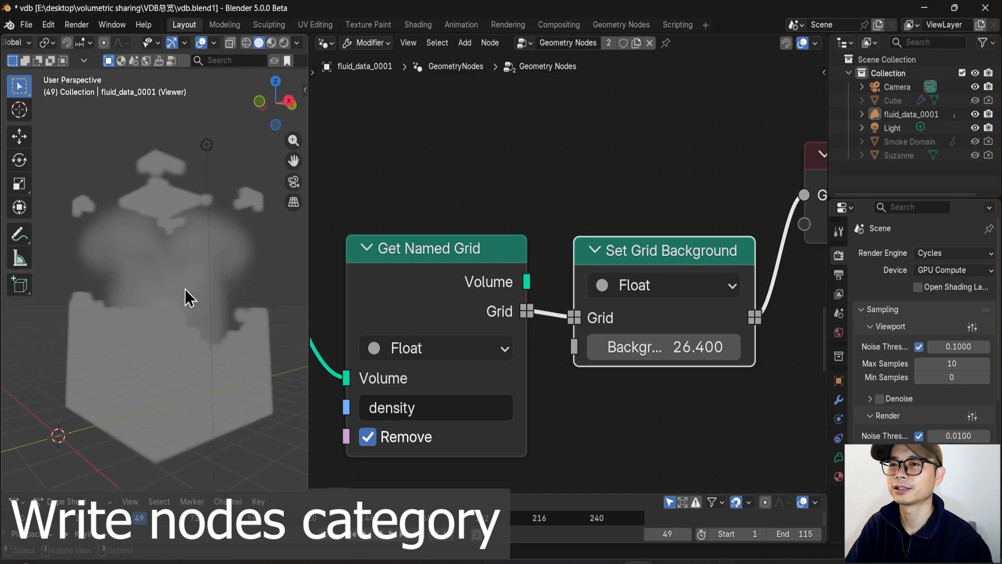
pyautogui.scroll(-2, 185, 289)
pyautogui.scroll(-2, 681, 331)
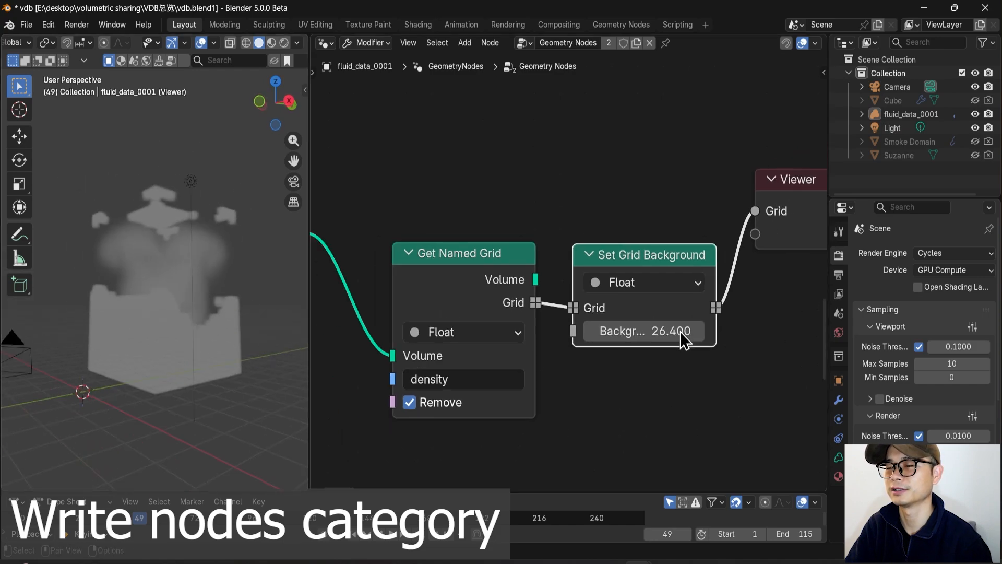
# - Insert a Set Grid Transform node between Set Grid Background and the Viewer, and move the Viewer farther from it
pyautogui.moveTo(681, 331); pyautogui.dragTo(526, 320, button='middle')
pyautogui.scroll(-3, 654, 303)
pyautogui.moveTo(734, 264); pyautogui.dragTo(601, 274)
pyautogui.click(624, 250)
pyautogui.scroll(-1, 602, 281)
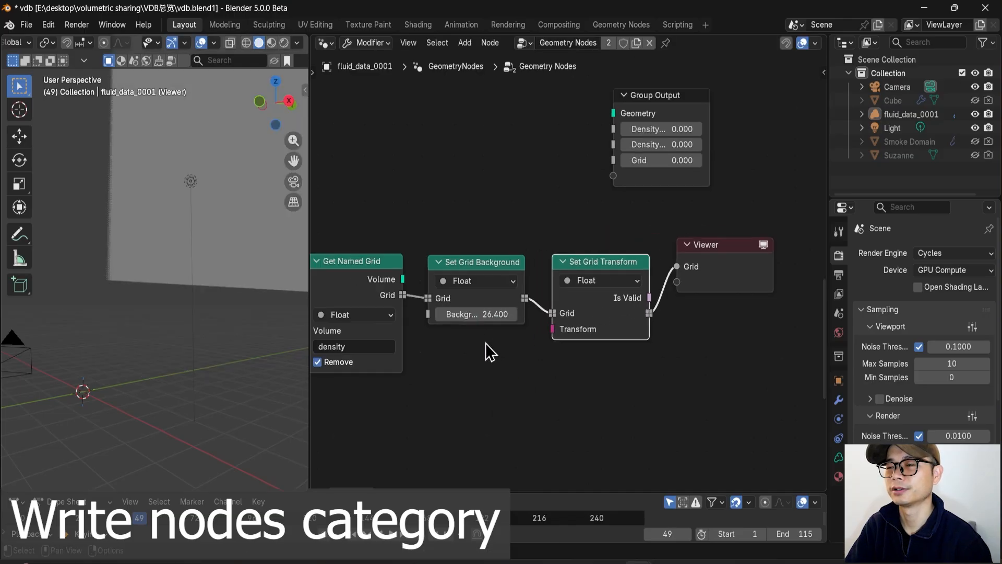
pyautogui.moveTo(115, 163); pyautogui.dragTo(105, 321, button='middle')
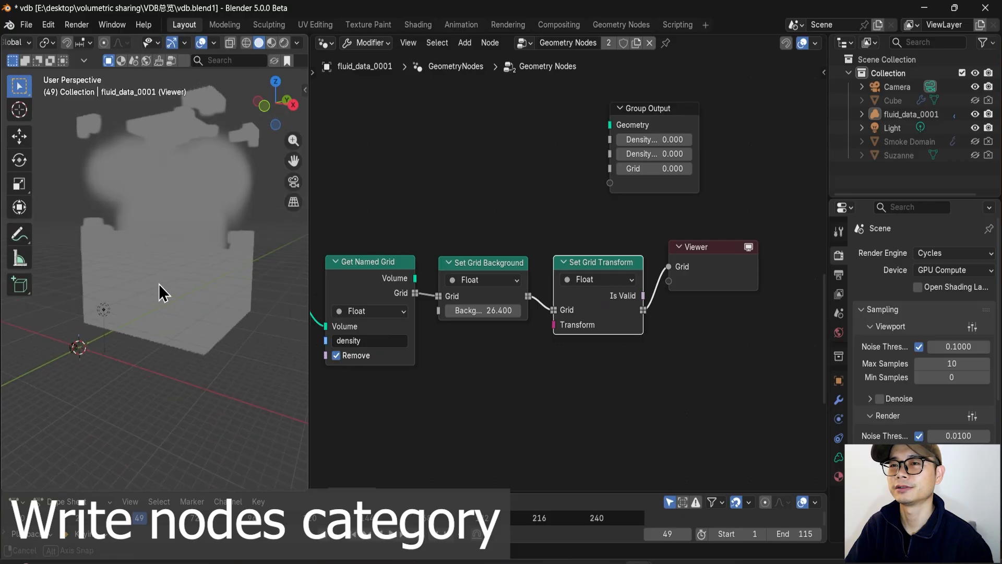
pyautogui.moveTo(159, 284); pyautogui.dragTo(186, 275, button='middle')
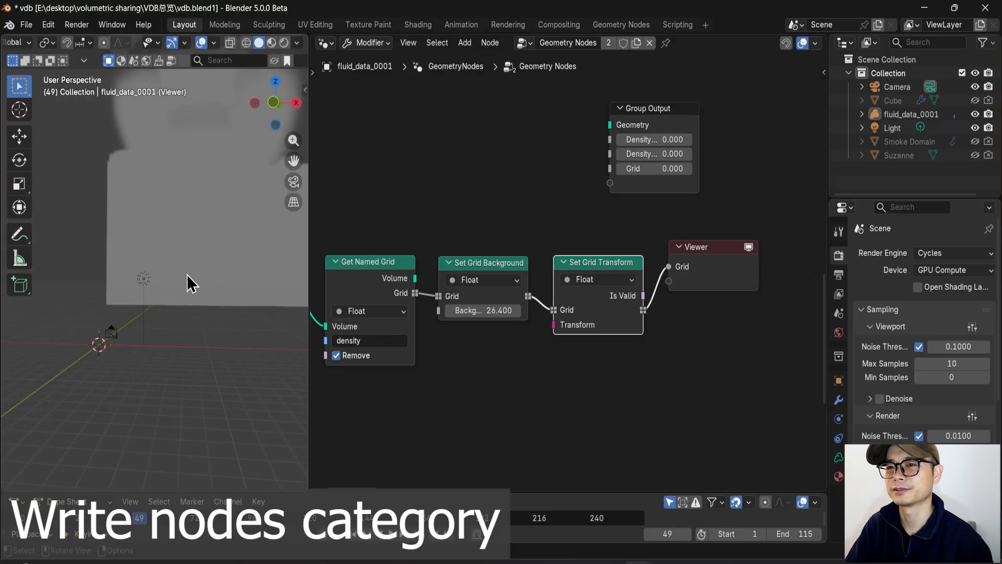
pyautogui.moveTo(708, 275); pyautogui.dragTo(731, 287)
# - Examine the Transform input of Set Grid Transform and the Transform output of Grid Info in the read frame
pyautogui.scroll(1, 585, 321)
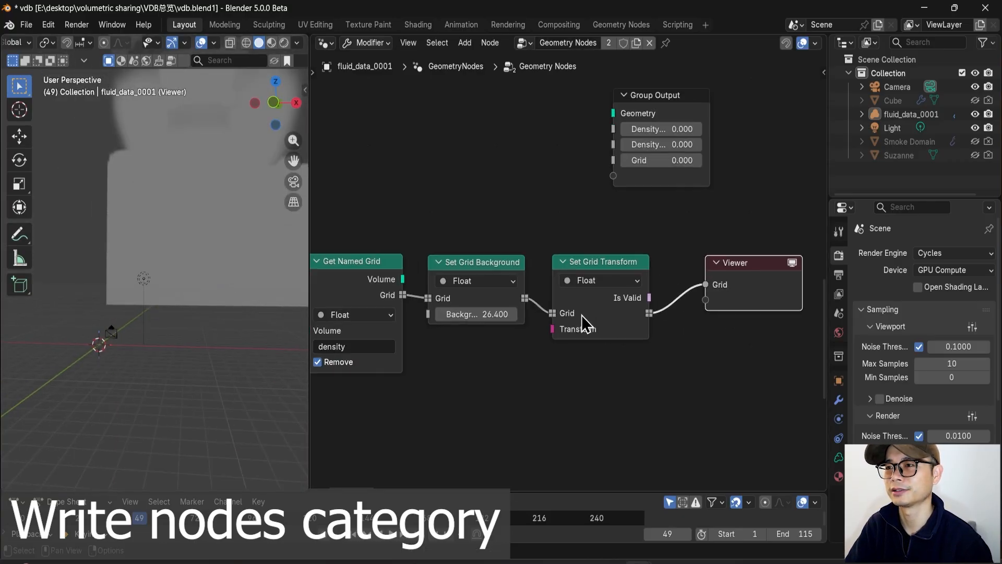
pyautogui.scroll(2, 555, 337)
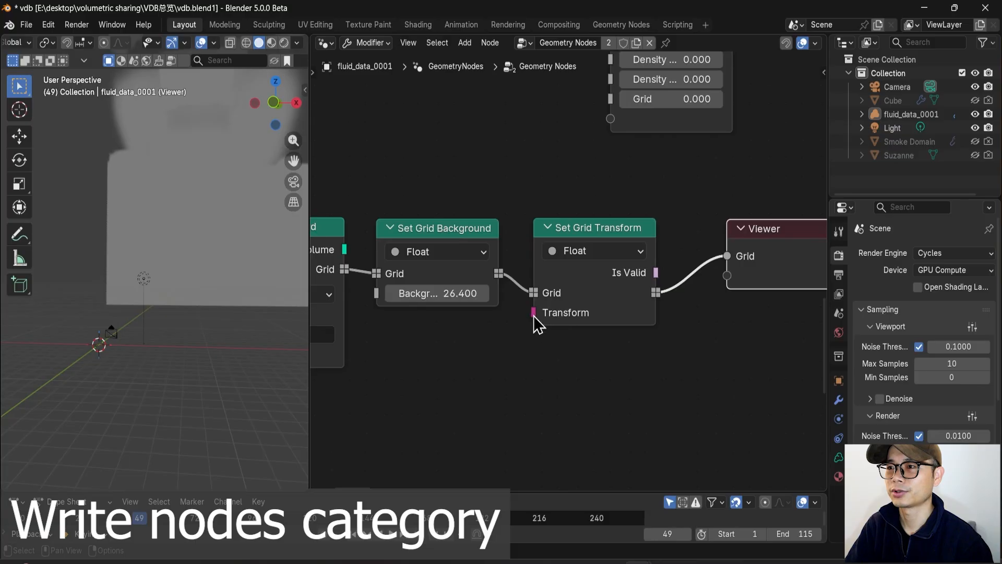
pyautogui.moveTo(534, 317)
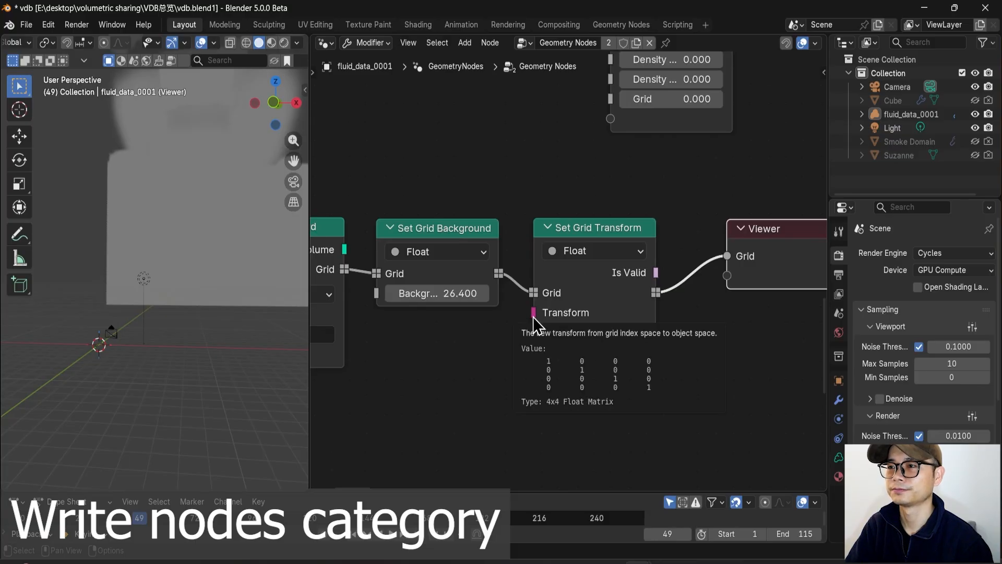
pyautogui.scroll(1, 531, 319)
pyautogui.moveTo(527, 320); pyautogui.dragTo(527, 420)
pyautogui.scroll(-3, 569, 274)
pyautogui.moveTo(678, 246); pyautogui.dragTo(473, 472, button='middle')
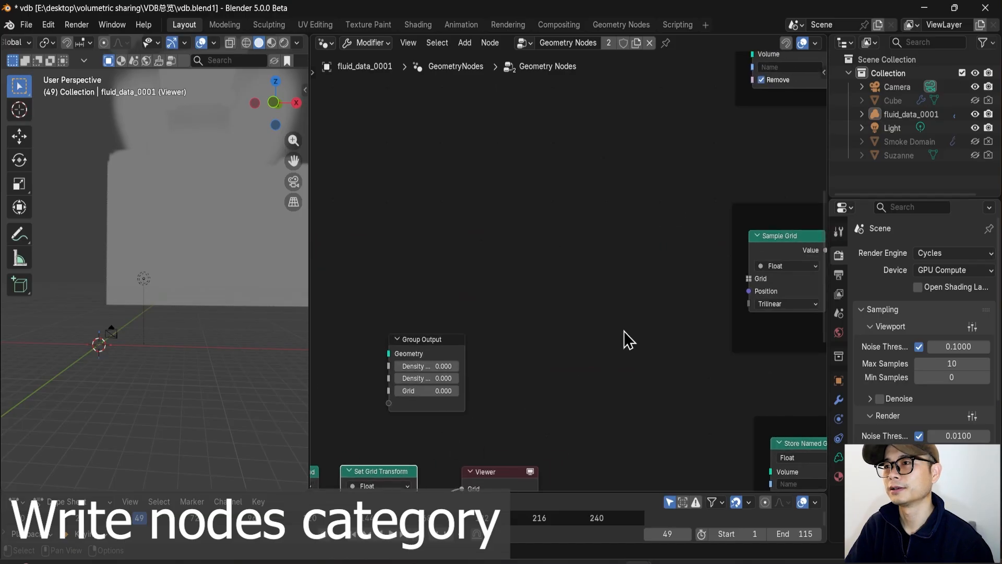
pyautogui.moveTo(673, 308); pyautogui.dragTo(407, 397, button='middle')
pyautogui.moveTo(621, 193); pyautogui.dragTo(543, 318, button='middle')
pyautogui.scroll(7, 583, 256)
pyautogui.scroll(1, 587, 188)
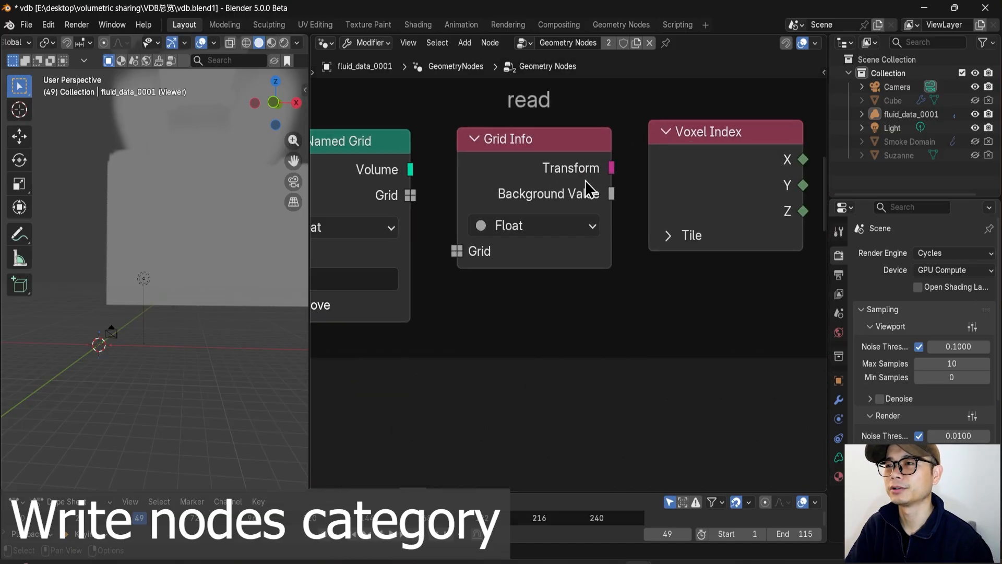
pyautogui.scroll(-3, 647, 202)
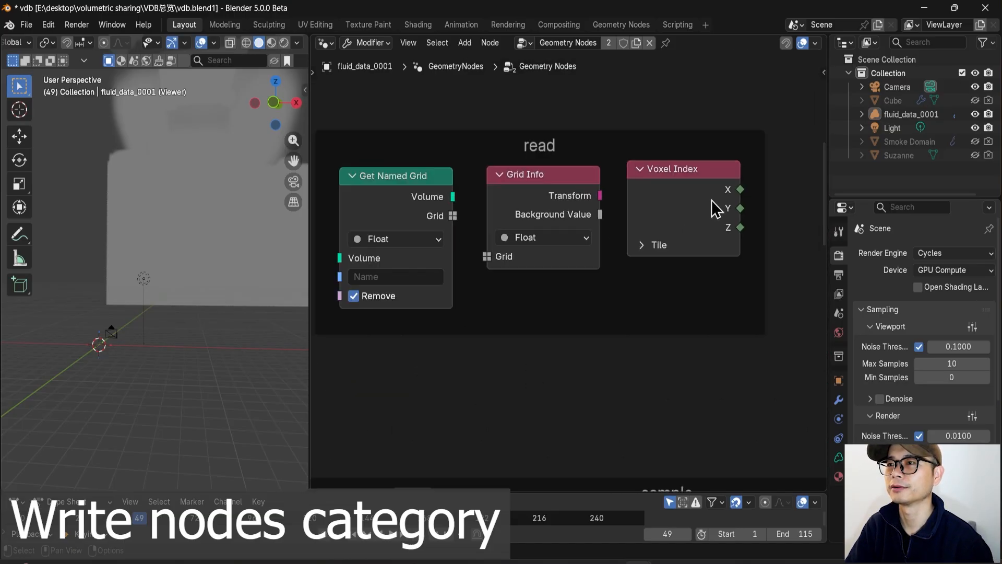
pyautogui.scroll(2, 653, 233)
pyautogui.click(537, 214)
# - Add a Combine Matrix node below Set Grid Background, linked to the Transform input of Set Grid Transform
pyautogui.scroll(-8, 538, 214)
pyautogui.moveTo(350, 410); pyautogui.dragTo(567, 222, button='middle')
pyautogui.moveTo(405, 334); pyautogui.dragTo(579, 181, button='middle')
pyautogui.scroll(7, 449, 299)
pyautogui.click(360, 269)
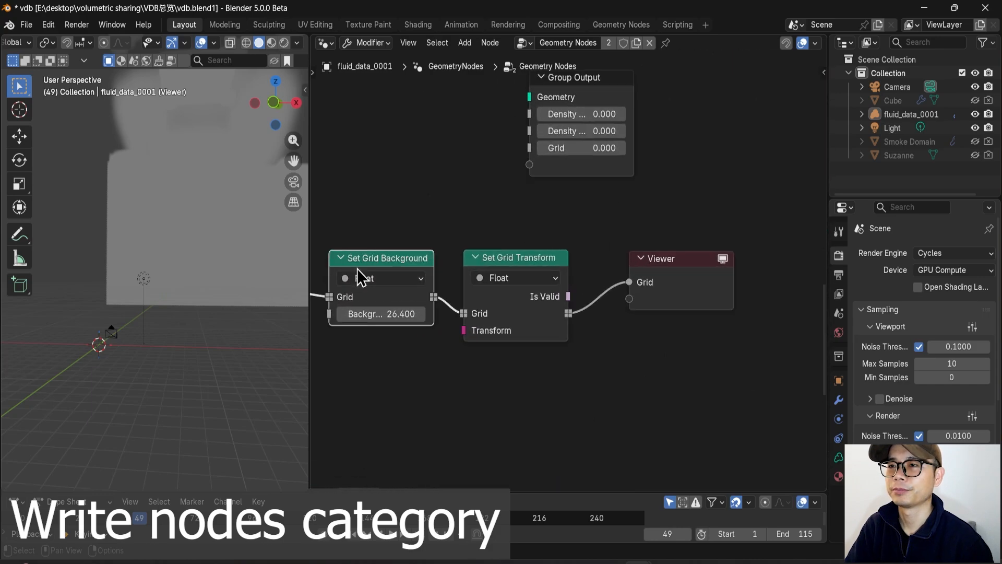
pyautogui.moveTo(360, 269); pyautogui.dragTo(429, 272, button='middle')
pyautogui.scroll(4, 431, 273)
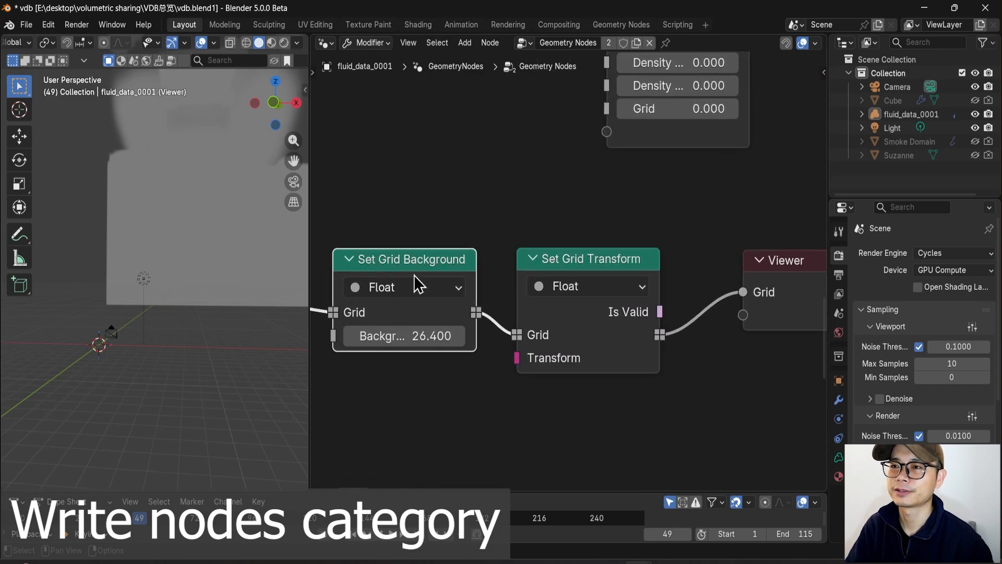
pyautogui.moveTo(584, 313); pyautogui.dragTo(598, 267, button='middle')
pyautogui.moveTo(529, 311); pyautogui.dragTo(520, 389)
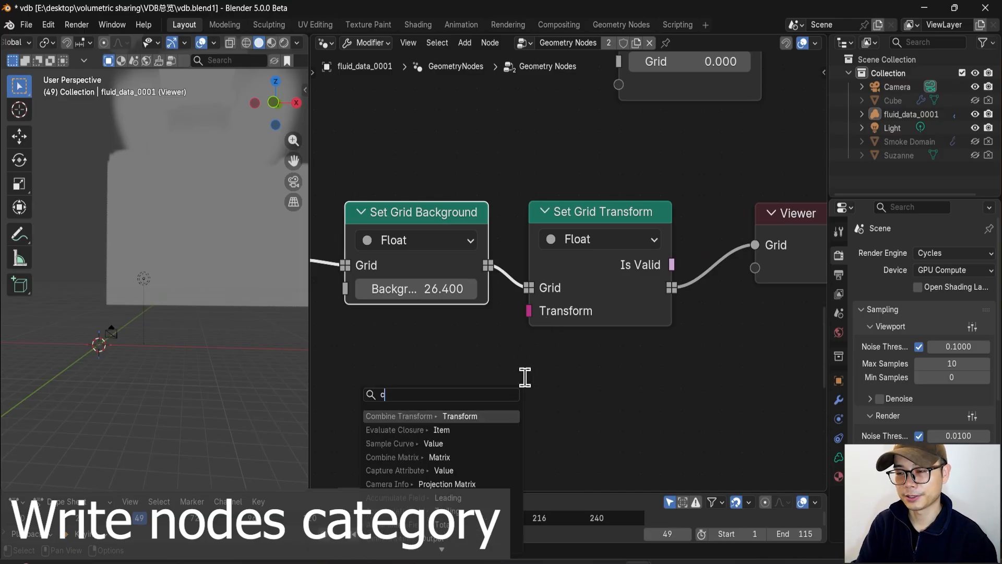
pyautogui.write('comb')
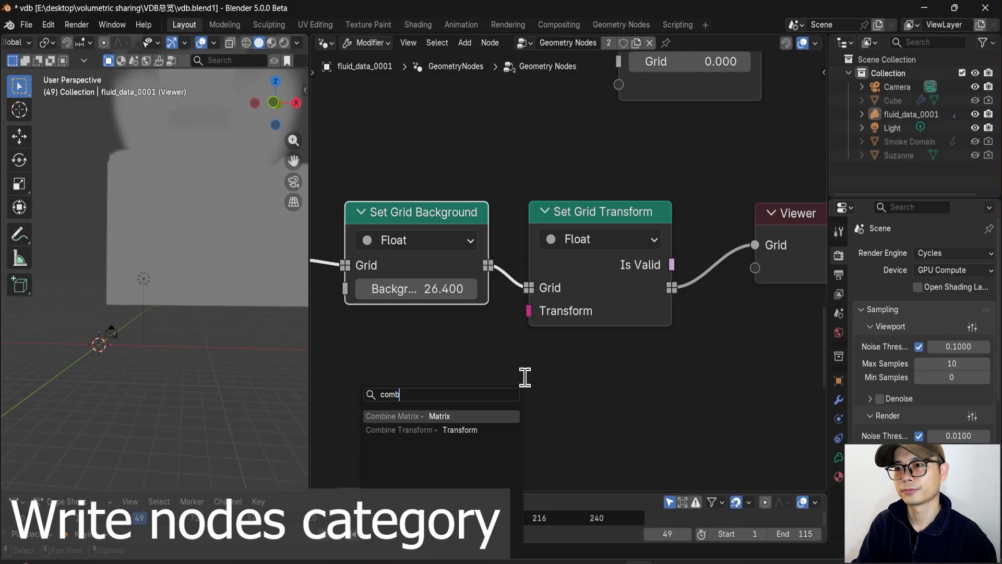
pyautogui.press('Return')
pyautogui.click(516, 365)
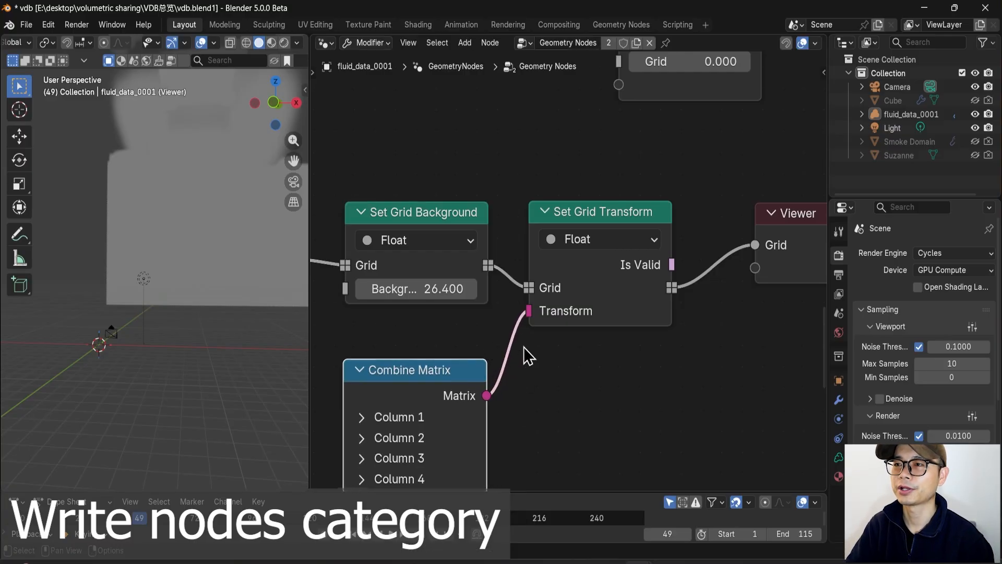
# - Add a Combine Transform node below Set Grid Transform, beside the Combine Matrix node
pyautogui.moveTo(528, 351); pyautogui.dragTo(541, 309, button='middle')
pyautogui.hotkey('shift', 'a')
pyautogui.moveTo(543, 303)
pyautogui.write('comb')
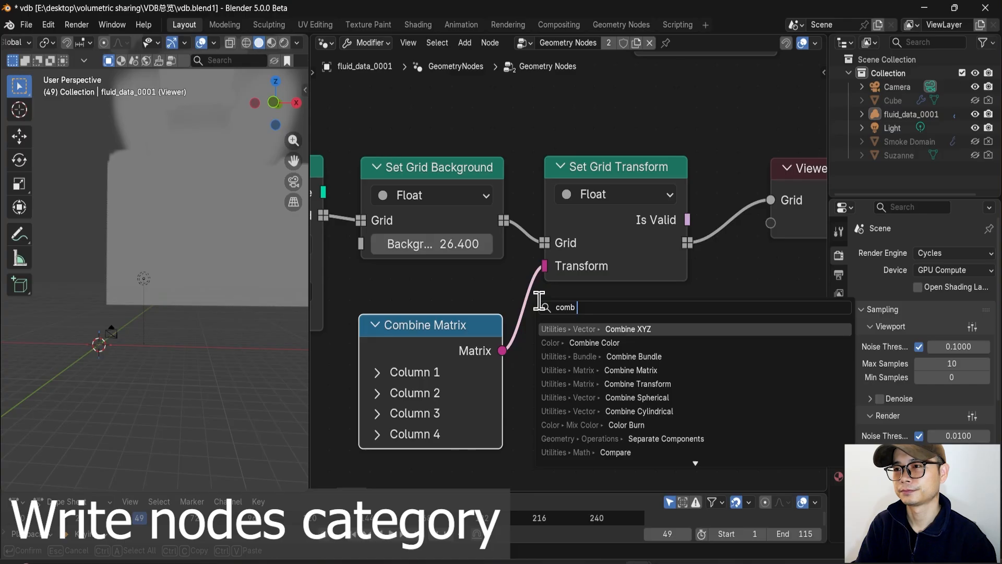
pyautogui.write(' t')
pyautogui.press('Return')
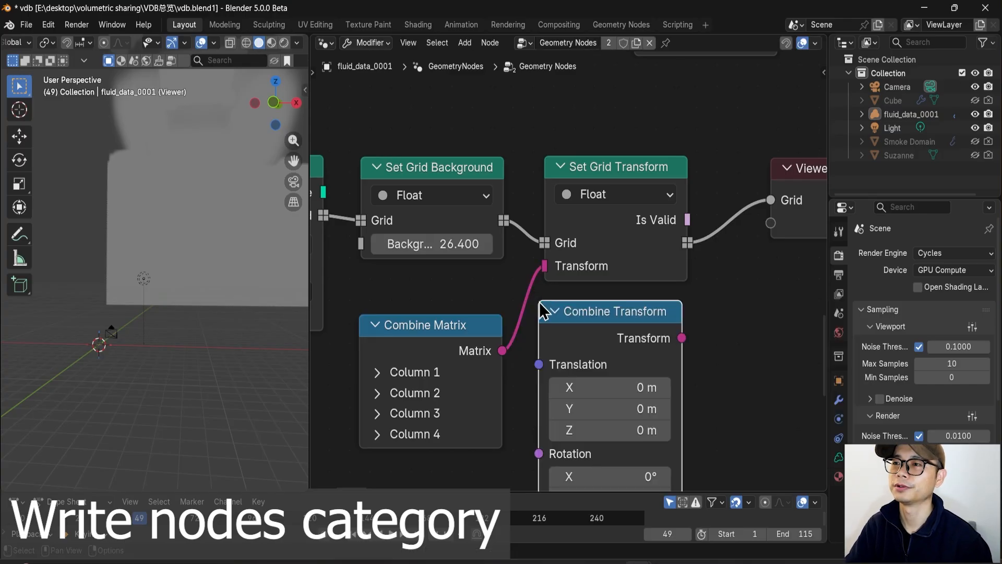
pyautogui.click(544, 311)
pyautogui.scroll(-1, 646, 382)
pyautogui.moveTo(640, 339); pyautogui.dragTo(638, 242, button='middle')
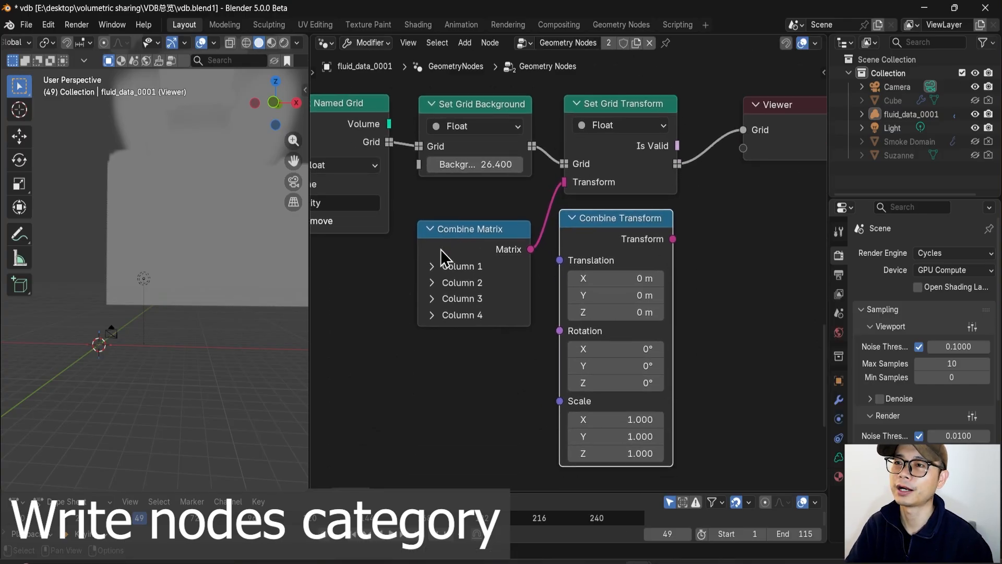
# - Expand Column 1 of the Combine Matrix node and set its Row 1 value to 0.700
pyautogui.click(432, 267)
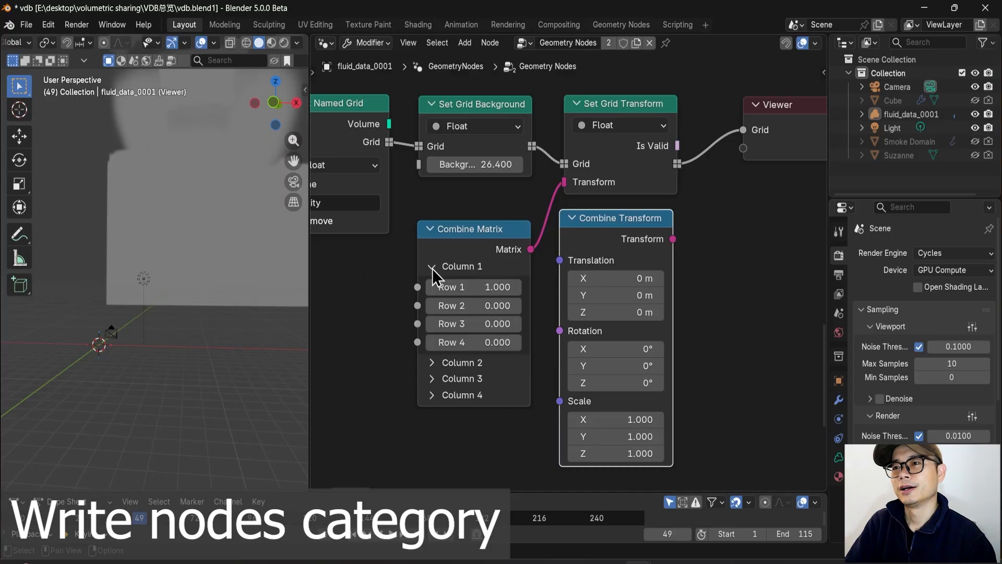
pyautogui.scroll(-4, 226, 264)
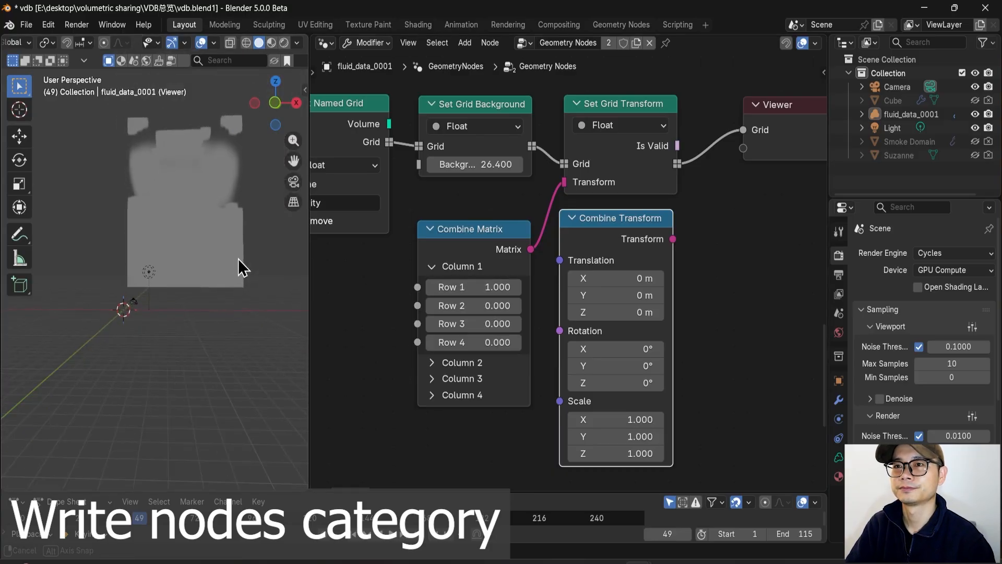
pyautogui.moveTo(490, 294)
pyautogui.mouseDown()
pyautogui.moveTo(509, 295)
pyautogui.moveTo(439, 286)
pyautogui.moveTo(485, 287)
pyautogui.mouseUp()
pyautogui.moveTo(473, 286); pyautogui.dragTo(449, 286)
# - Link Combine Transform to the Transform input of Set Grid Transform and set its X translation to -5.4 m
pyautogui.moveTo(583, 280); pyautogui.dragTo(631, 266)
pyautogui.moveTo(583, 193); pyautogui.dragTo(580, 192)
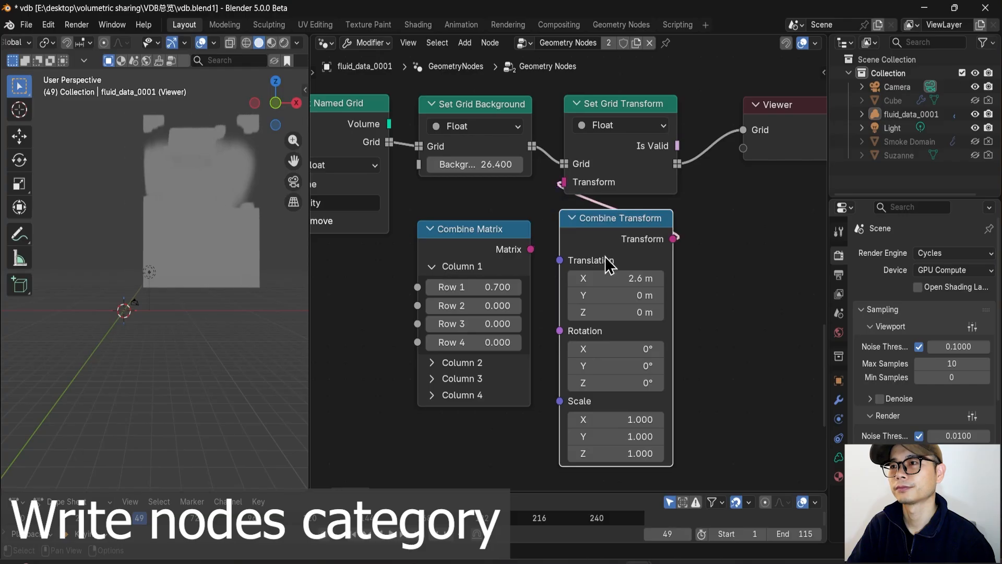
pyautogui.moveTo(606, 278); pyautogui.dragTo(580, 279)
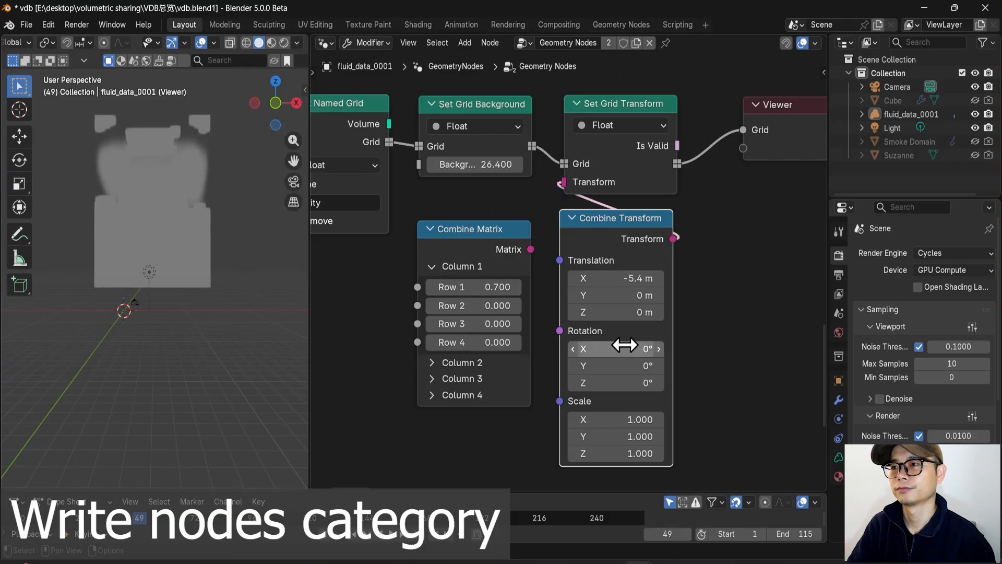
# - Set Combine Transform's rotation to X 3.9° and Z 6.6°, and its scale to X 10.7 and Y 4.9
pyautogui.moveTo(618, 348); pyautogui.dragTo(627, 348)
pyautogui.moveTo(622, 383); pyautogui.dragTo(629, 383)
pyautogui.moveTo(620, 419); pyautogui.dragTo(663, 419)
pyautogui.moveTo(588, 436); pyautogui.dragTo(611, 436)
pyautogui.scroll(-4, 191, 272)
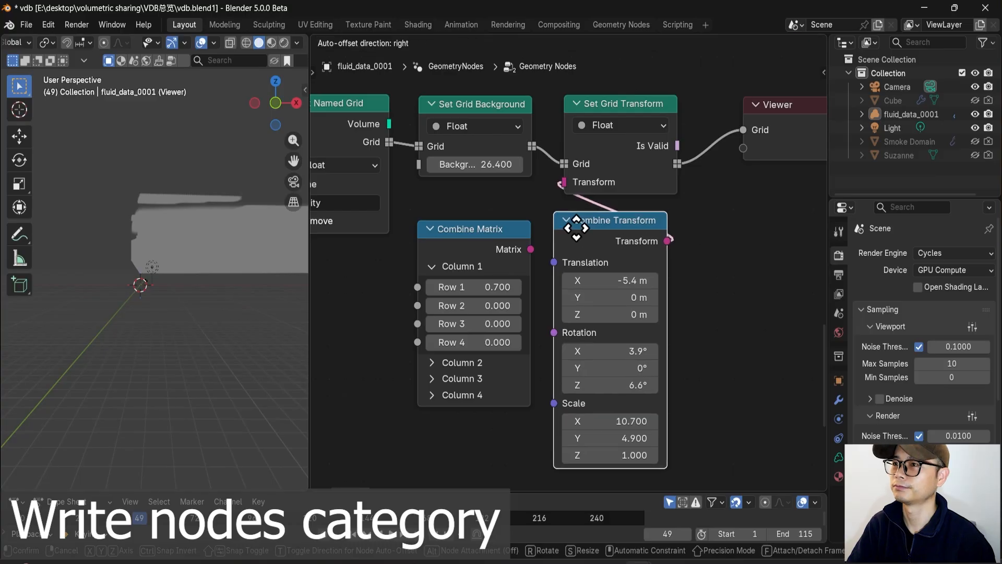
pyautogui.scroll(-1, 503, 238)
pyautogui.moveTo(586, 251); pyautogui.dragTo(562, 214, button='middle')
# - Examine the nodes in the operation frame, starting with the mesh conversion nodes
pyautogui.moveTo(653, 256); pyautogui.dragTo(468, 186)
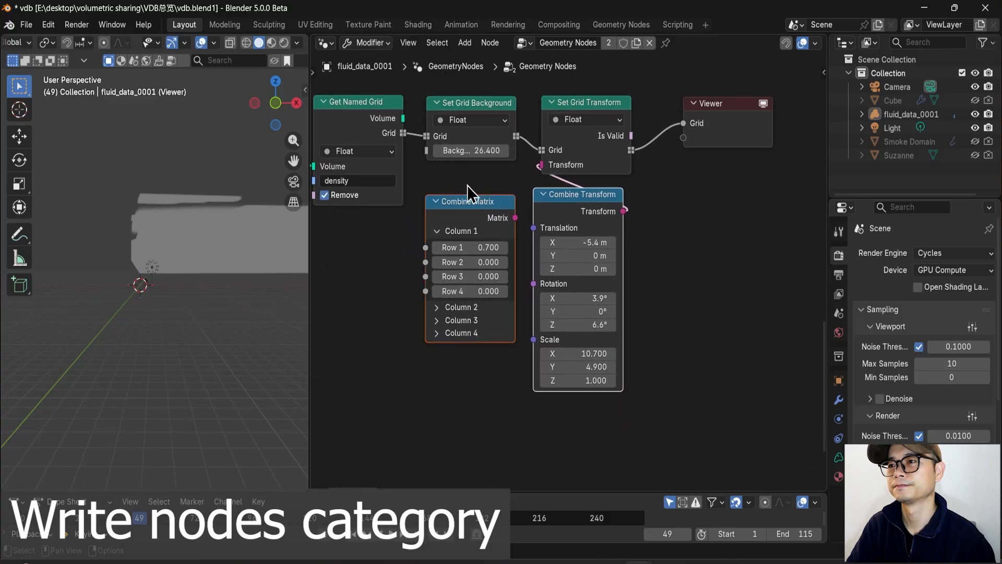
pyautogui.scroll(-1, 480, 201)
pyautogui.moveTo(500, 217); pyautogui.dragTo(278, 225, button='middle')
pyautogui.scroll(3, 625, 144)
pyautogui.scroll(-2, 595, 238)
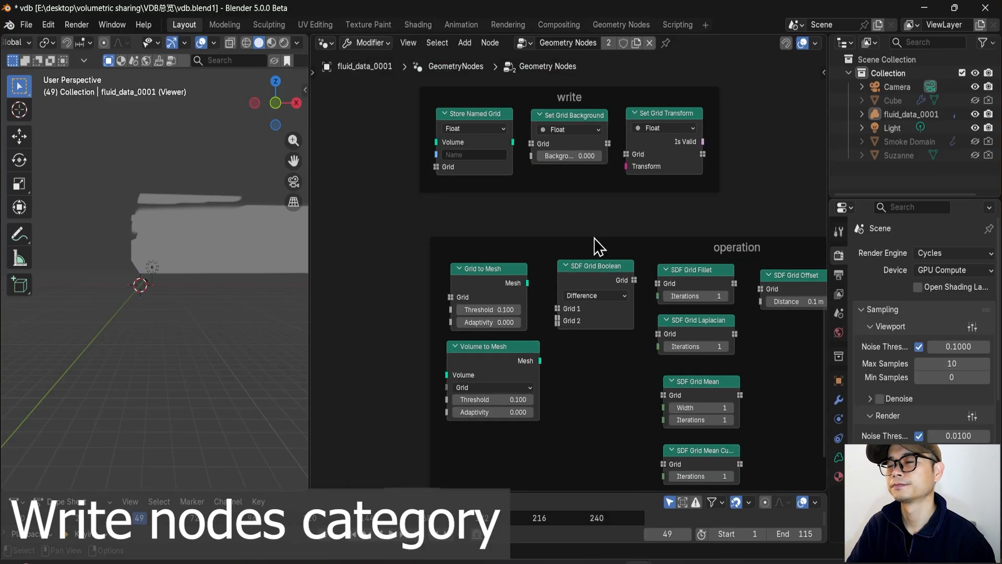
pyautogui.moveTo(572, 314); pyautogui.dragTo(481, 237, button='middle')
pyautogui.scroll(-2, 495, 286)
pyautogui.moveTo(572, 301); pyautogui.dragTo(508, 283, button='middle')
pyautogui.scroll(-2, 543, 303)
pyautogui.scroll(2, 488, 295)
pyautogui.scroll(2, 418, 261)
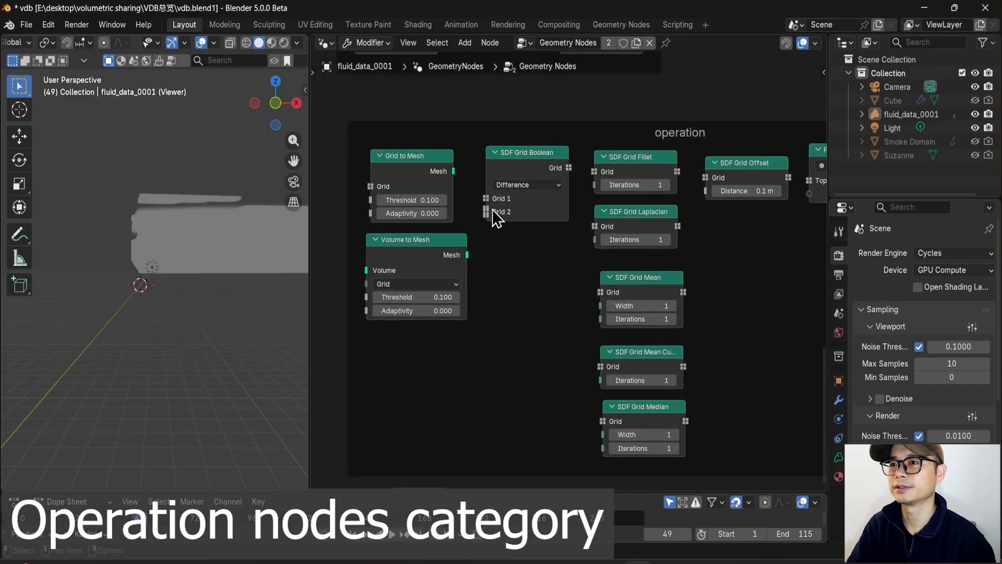
pyautogui.scroll(1, 493, 209)
pyautogui.moveTo(395, 218); pyautogui.dragTo(530, 218, button='middle')
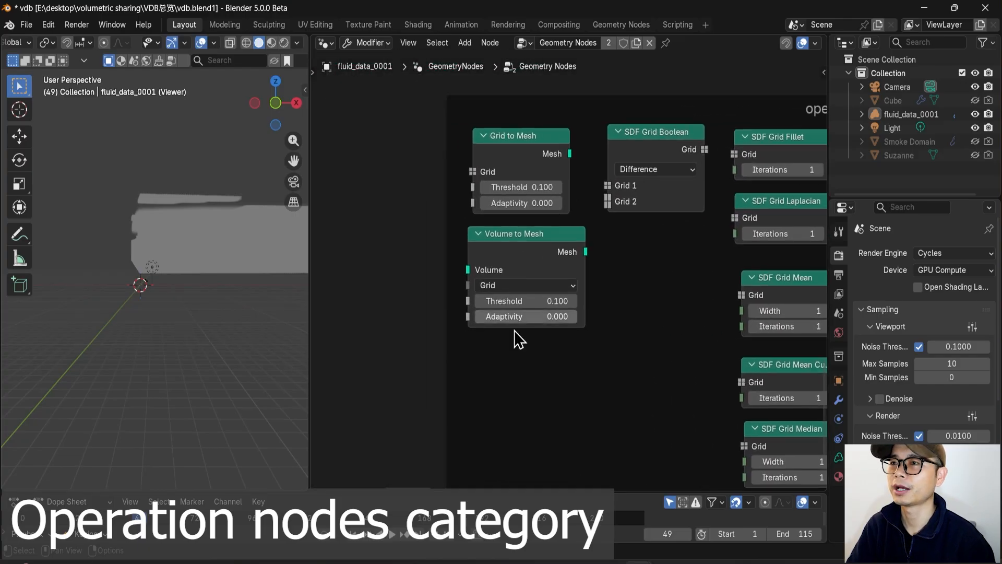
# - Copy the Grid to Mesh and Volume to Mesh nodes and paste them in the empty area outside the operation frame
pyautogui.moveTo(541, 364); pyautogui.dragTo(488, 142)
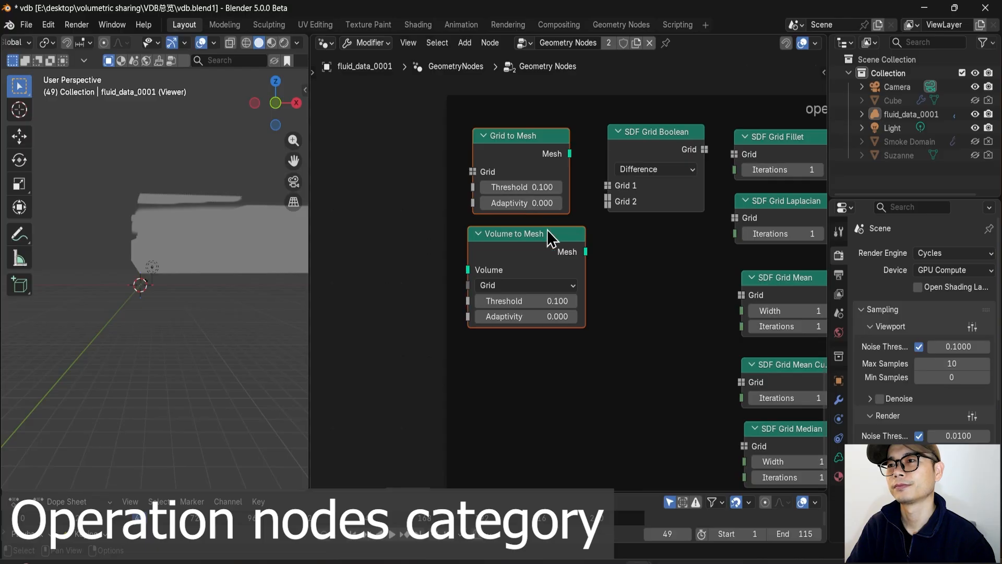
pyautogui.moveTo(562, 268); pyautogui.dragTo(601, 251, button='middle')
pyautogui.scroll(1, 590, 209)
pyautogui.scroll(-1, 579, 205)
pyautogui.scroll(-4, 668, 210)
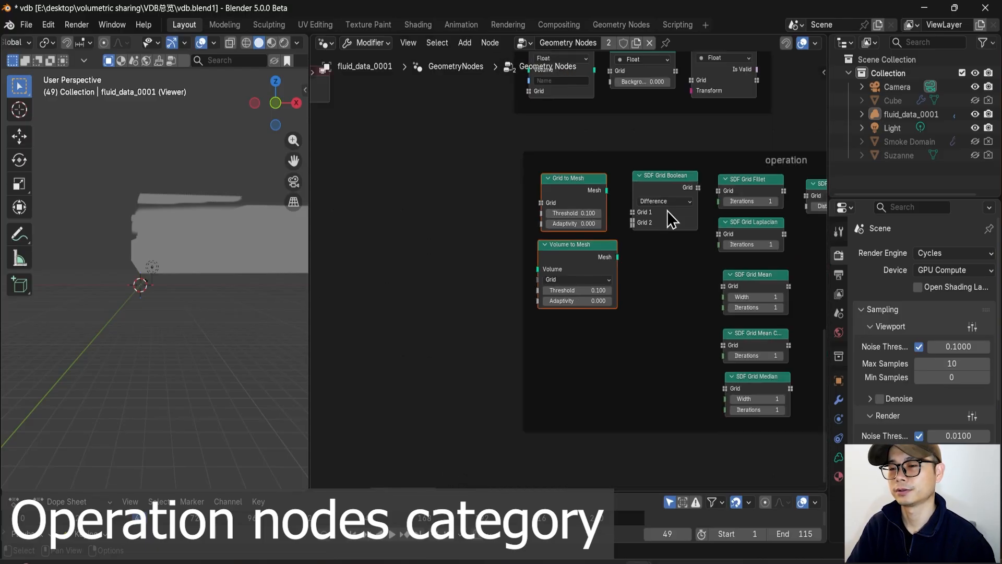
pyautogui.hotkey('ctrl', 'c')
pyautogui.hotkey('ctrl', 'v')
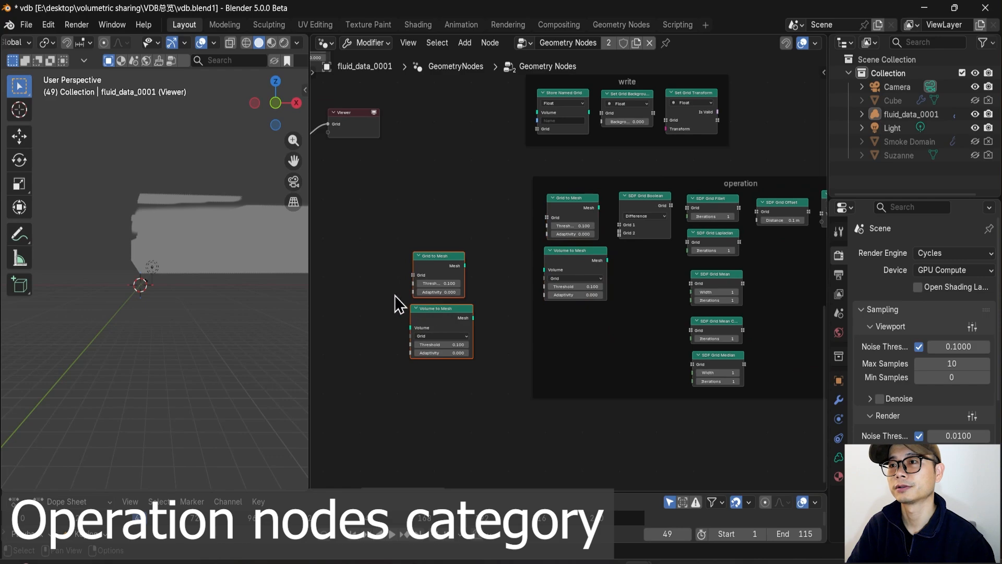
pyautogui.moveTo(399, 296); pyautogui.dragTo(510, 264, button='middle')
pyautogui.scroll(5, 546, 256)
pyautogui.scroll(1, 543, 287)
pyautogui.click(523, 193)
pyautogui.scroll(2, 566, 241)
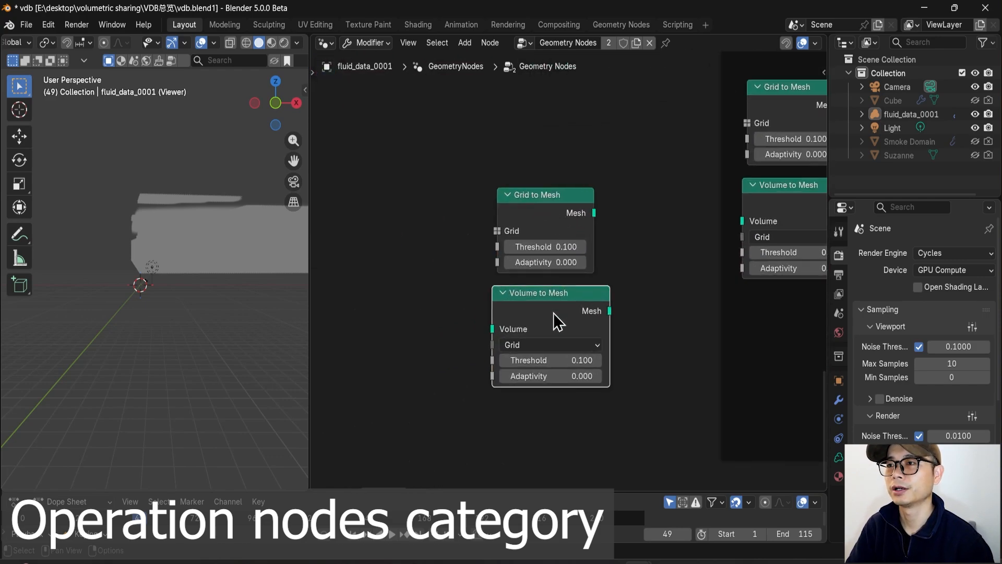
# - Add a Volume Cube node beside the pasted Volume to Mesh and link its Volume output to the Volume input
pyautogui.moveTo(553, 312); pyautogui.dragTo(503, 329, button='middle')
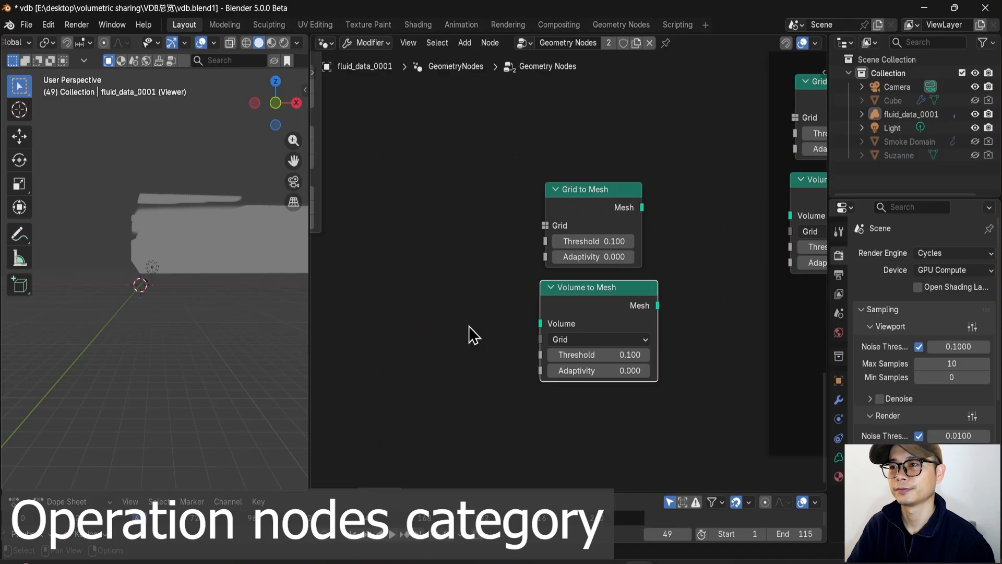
pyautogui.hotkey('shift', 'a')
pyautogui.write('v')
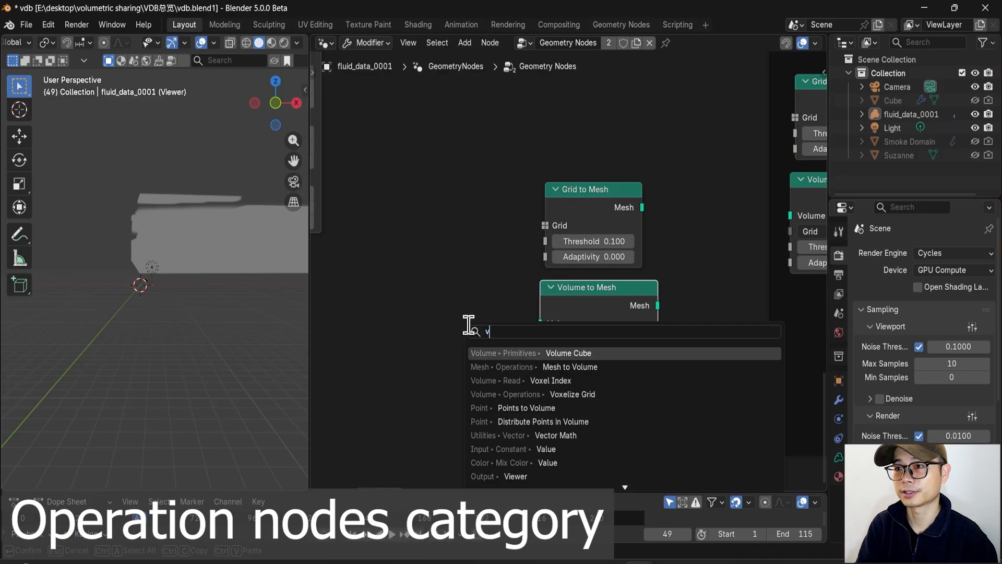
pyautogui.write('olume c')
pyautogui.press('Return')
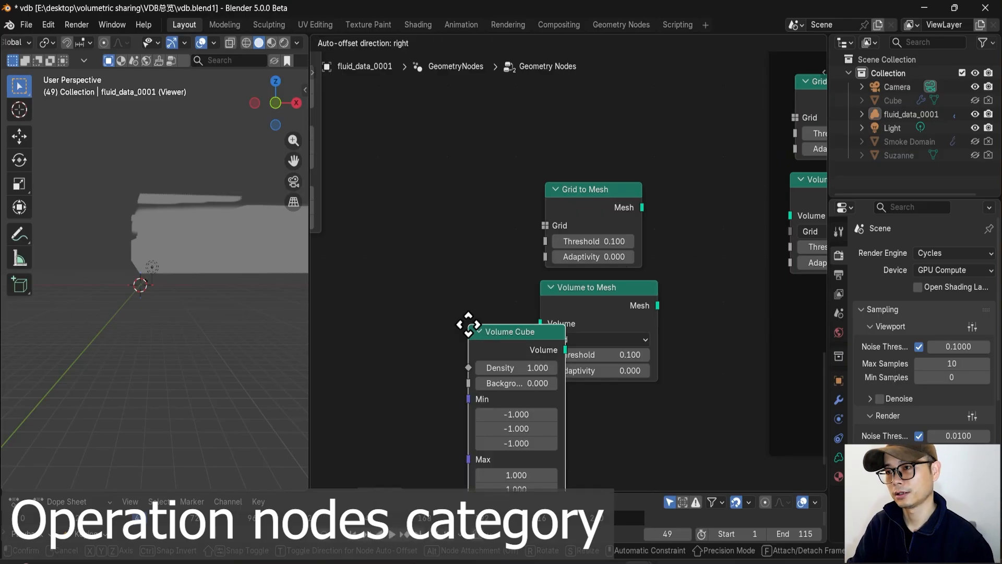
pyautogui.click(421, 286)
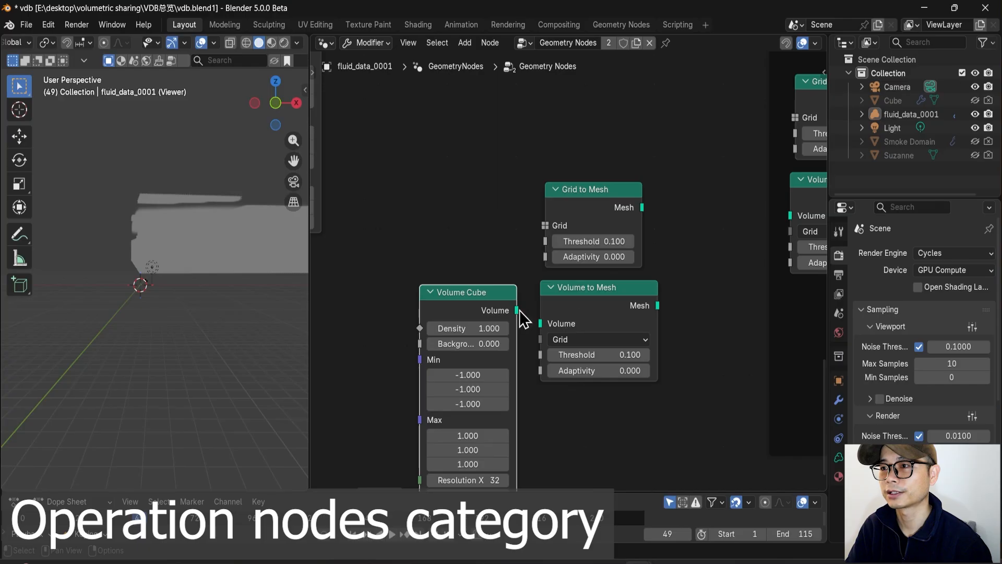
pyautogui.moveTo(517, 310); pyautogui.dragTo(541, 324)
# - Preview the Volume Cube in the Viewer, cut the Viewer's old grid link, and frame the cube in the viewport
pyautogui.keyDown('ctrl'); pyautogui.keyDown('shift'); pyautogui.click(468, 303); pyautogui.keyUp('shift'); pyautogui.keyUp('ctrl')
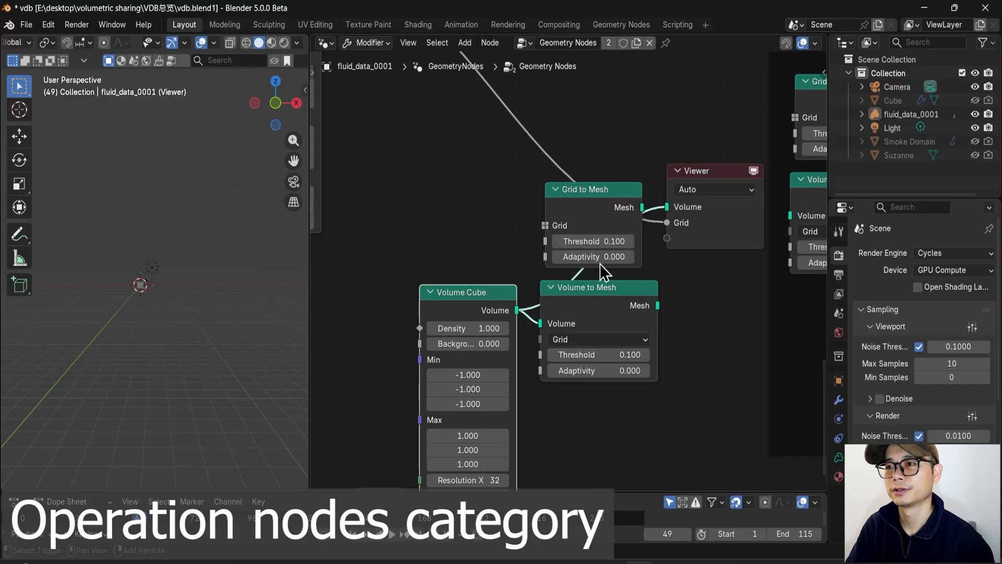
pyautogui.keyDown('ctrl'); pyautogui.moveTo(486, 158); pyautogui.dragTo(559, 107, button='right'); pyautogui.keyUp('ctrl')
pyautogui.moveTo(700, 186); pyautogui.dragTo(705, 222)
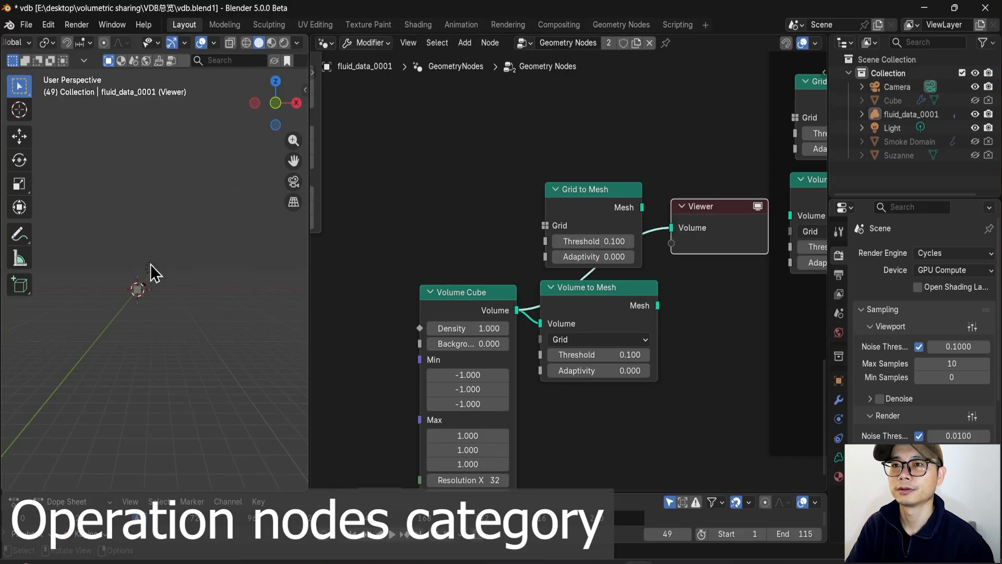
pyautogui.click(139, 291)
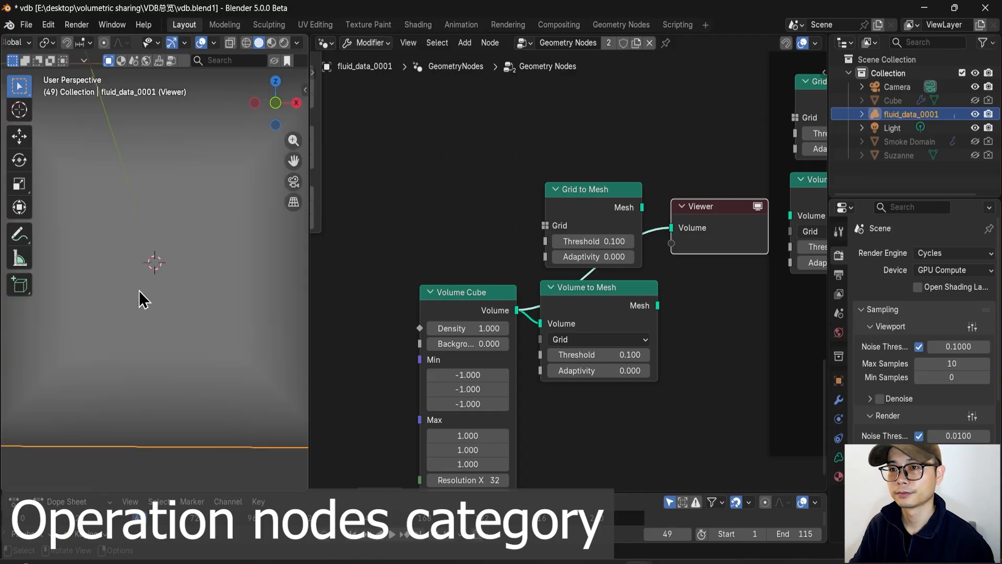
pyautogui.press('KP_Decimal')
pyautogui.moveTo(151, 222); pyautogui.dragTo(162, 242, button='middle')
pyautogui.moveTo(719, 229); pyautogui.dragTo(748, 299)
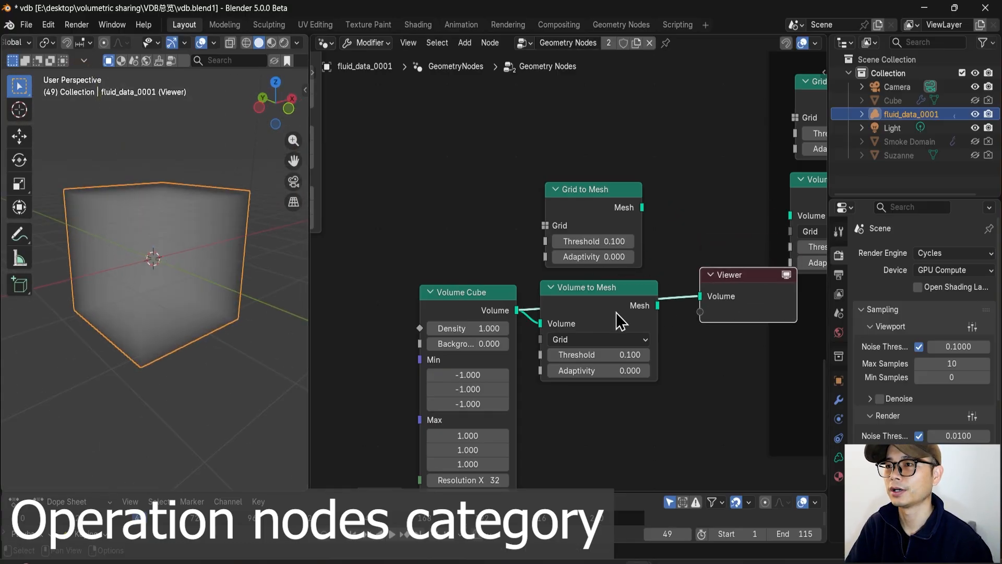
# - Preview the Volume to Mesh output in the Viewer and move the Volume Cube node farther from Volume to Mesh
pyautogui.keyDown('ctrl'); pyautogui.keyDown('shift'); pyautogui.click(643, 321); pyautogui.keyUp('shift'); pyautogui.keyUp('ctrl')
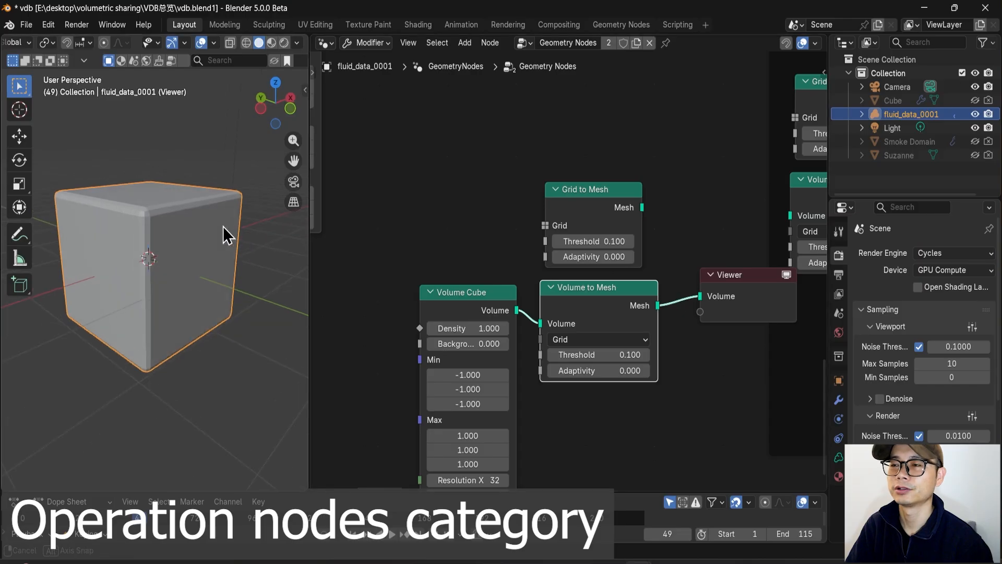
pyautogui.moveTo(451, 299); pyautogui.dragTo(355, 229)
pyautogui.moveTo(408, 231); pyautogui.dragTo(513, 252, button='middle')
pyautogui.moveTo(471, 257); pyautogui.dragTo(505, 272)
pyautogui.click(497, 271)
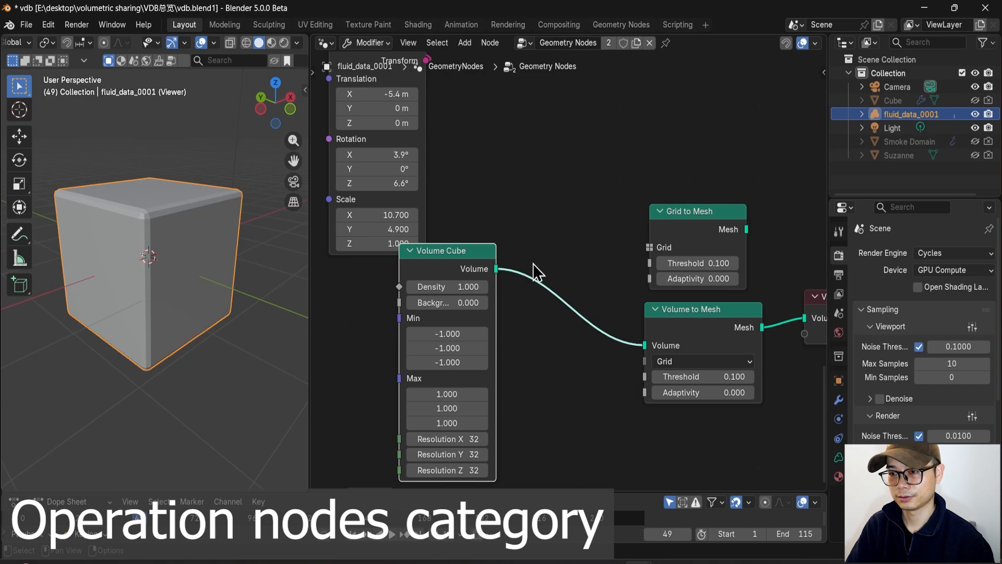
# - Insert a Get Named Grid node between Volume Cube and Volume to Mesh, reading the density grid
pyautogui.hotkey('shift', 'a')
pyautogui.write('get')
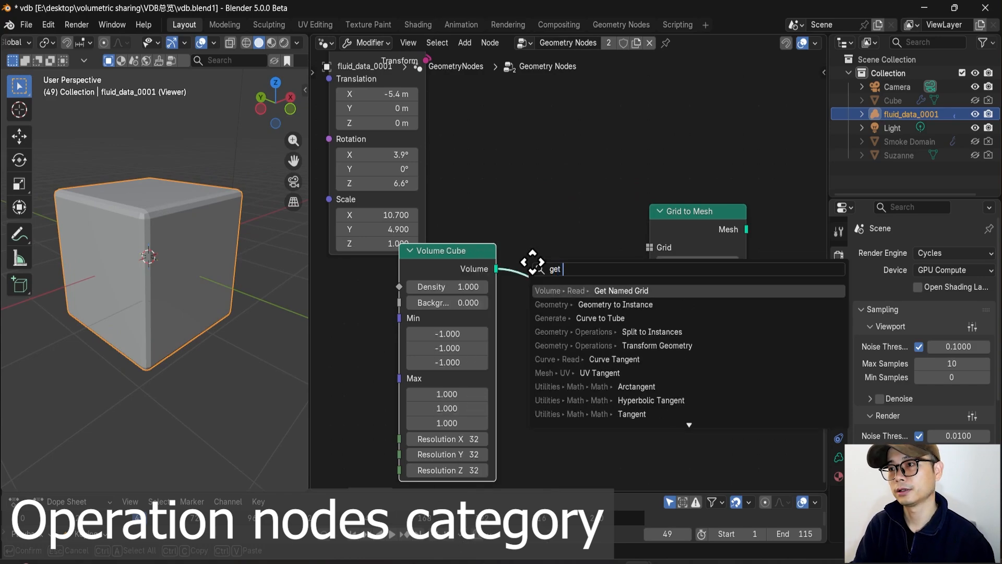
pyautogui.press('Return')
pyautogui.click(577, 356)
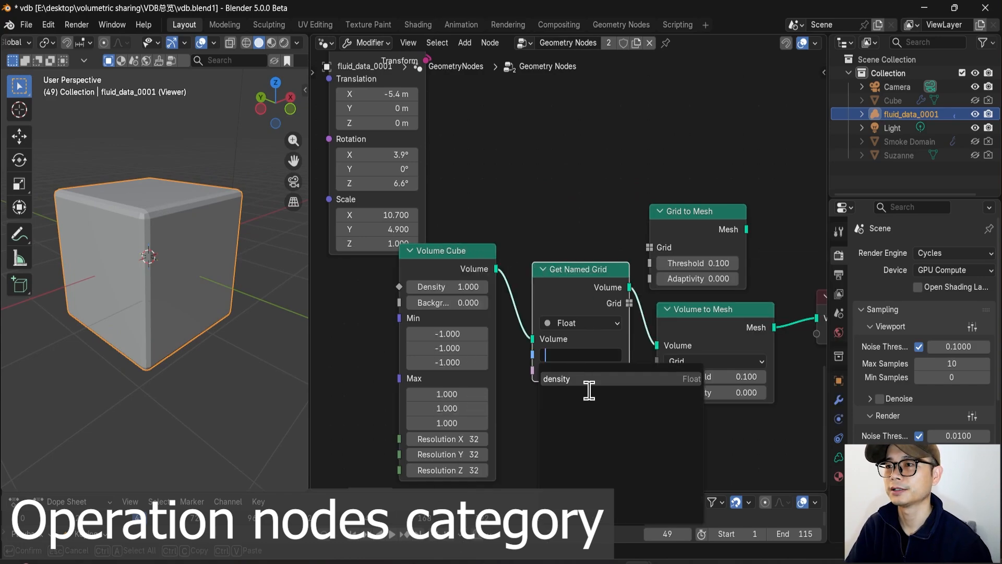
pyautogui.click(589, 390)
pyautogui.moveTo(572, 282); pyautogui.dragTo(566, 284)
# - Detach Volume to Mesh from Get Named Grid and try linking the Grid output to its Volume input
pyautogui.moveTo(707, 340); pyautogui.dragTo(687, 324, button='middle')
pyautogui.moveTo(674, 328); pyautogui.dragTo(675, 357)
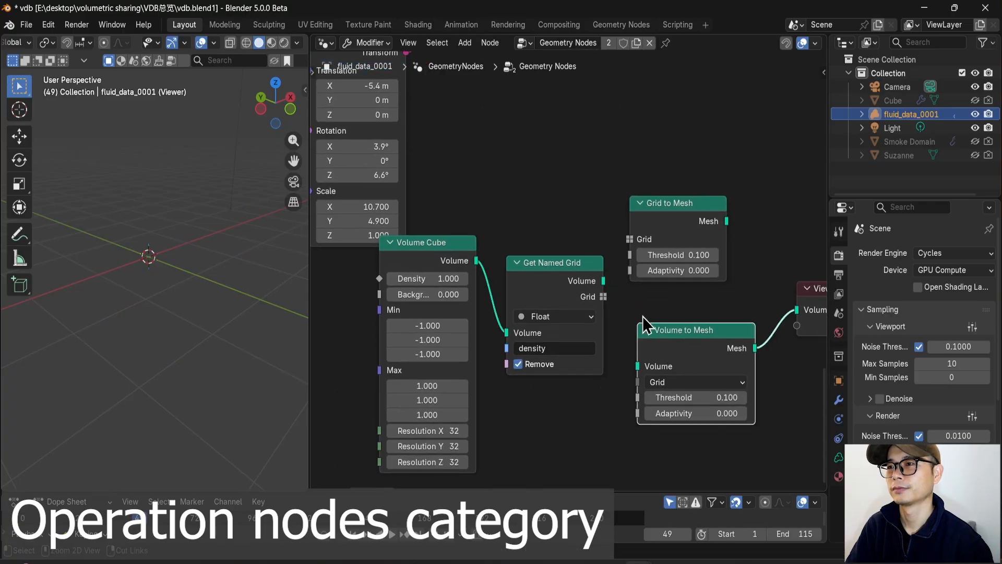
pyautogui.moveTo(603, 296); pyautogui.dragTo(606, 300)
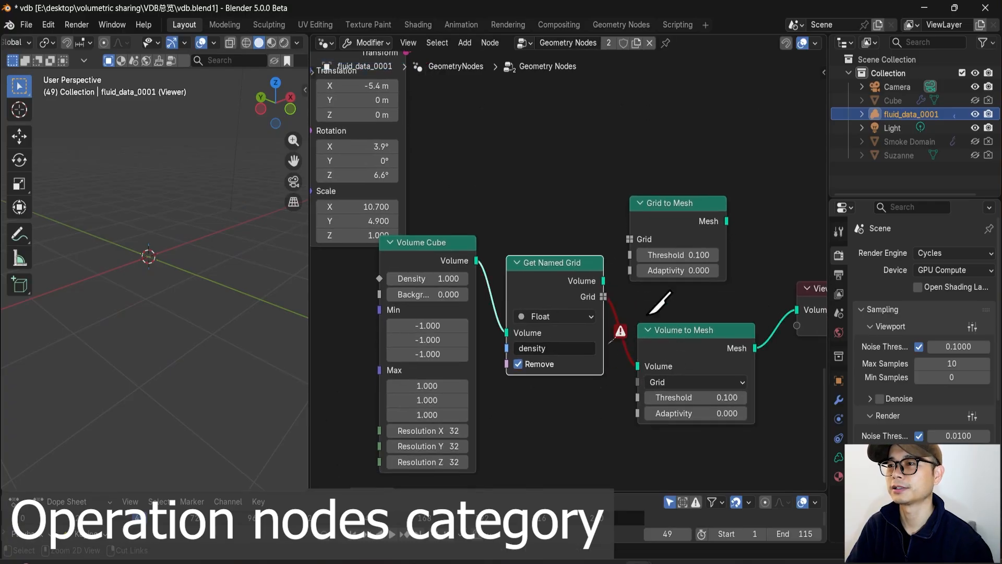
pyautogui.click(691, 341)
pyautogui.moveTo(690, 342); pyautogui.dragTo(639, 345, button='middle')
pyautogui.moveTo(637, 343); pyautogui.dragTo(632, 343)
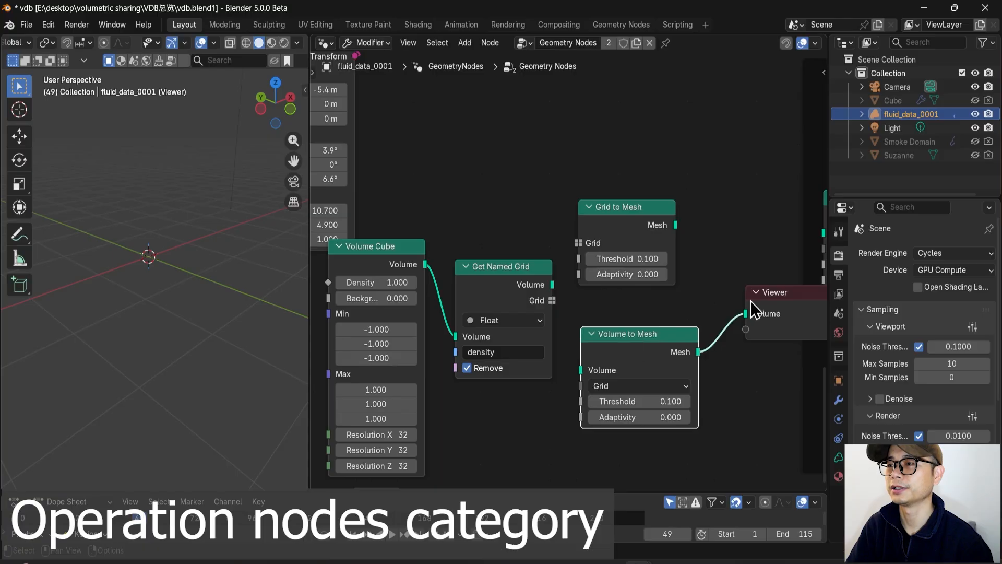
# - Link Get Named Grid's Grid output to Grid to Mesh and preview the resulting mesh in the Viewer
pyautogui.moveTo(752, 297); pyautogui.dragTo(735, 246)
pyautogui.click(625, 232)
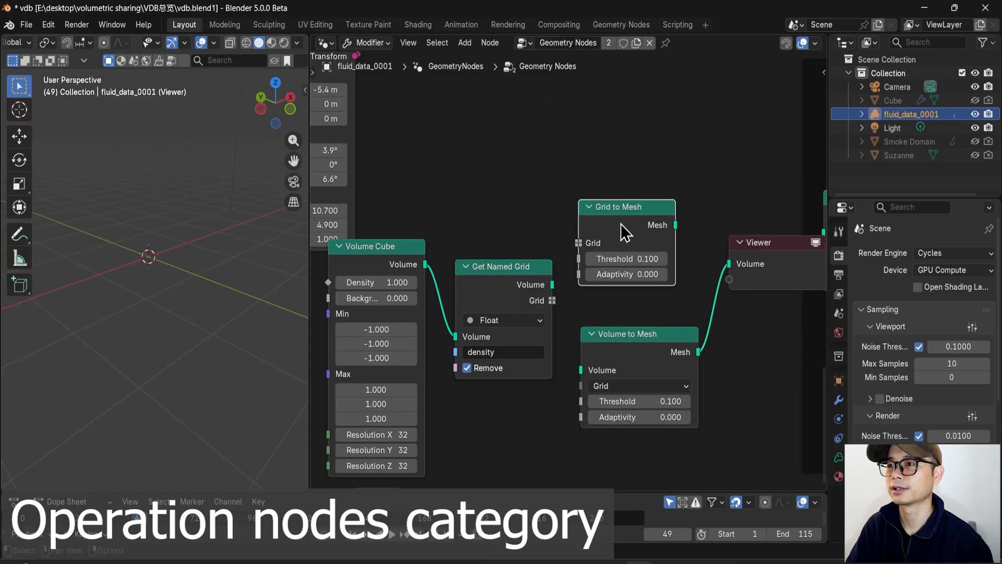
pyautogui.moveTo(573, 246); pyautogui.dragTo(574, 246)
pyautogui.moveTo(628, 225)
pyautogui.mouseDown()
pyautogui.moveTo(730, 263)
pyautogui.moveTo(611, 221)
pyautogui.mouseUp()
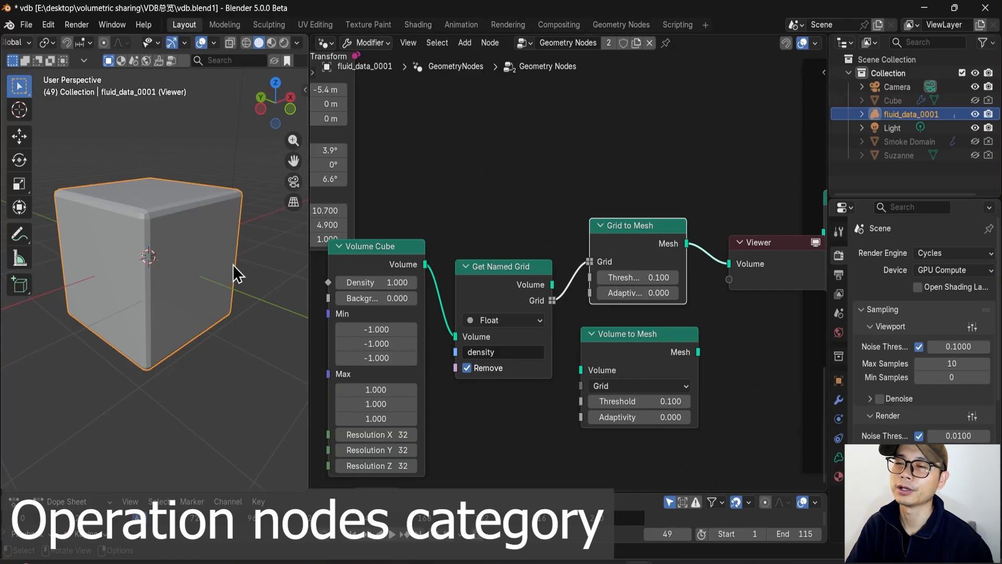
# - Compare the Grid to Mesh and Volume to Mesh nodes and their input types
pyautogui.scroll(-2, 561, 296)
pyautogui.scroll(1, 603, 326)
pyautogui.scroll(-1, 603, 326)
pyautogui.scroll(2, 597, 345)
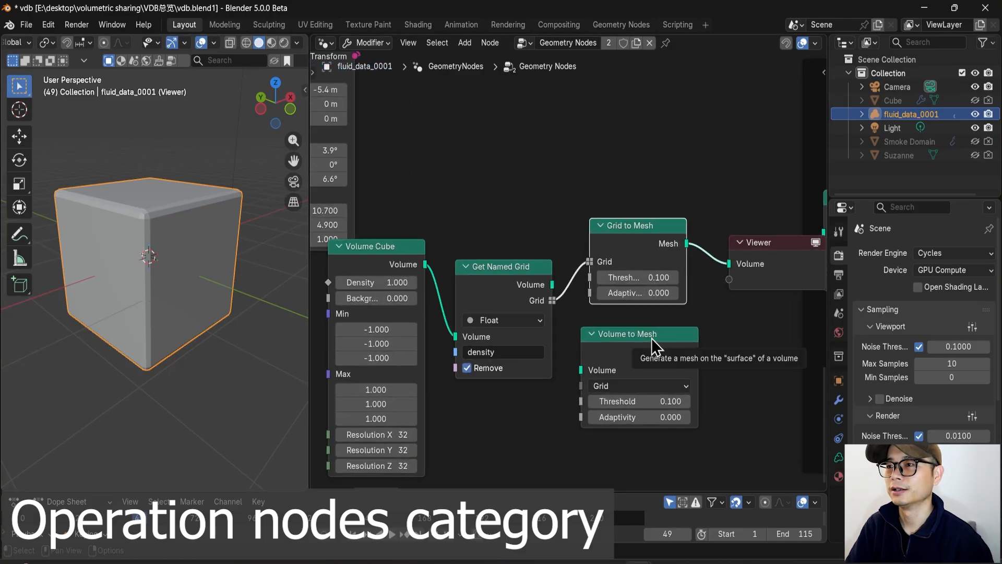
pyautogui.scroll(-1, 605, 335)
pyautogui.moveTo(605, 335); pyautogui.dragTo(491, 332, button='middle')
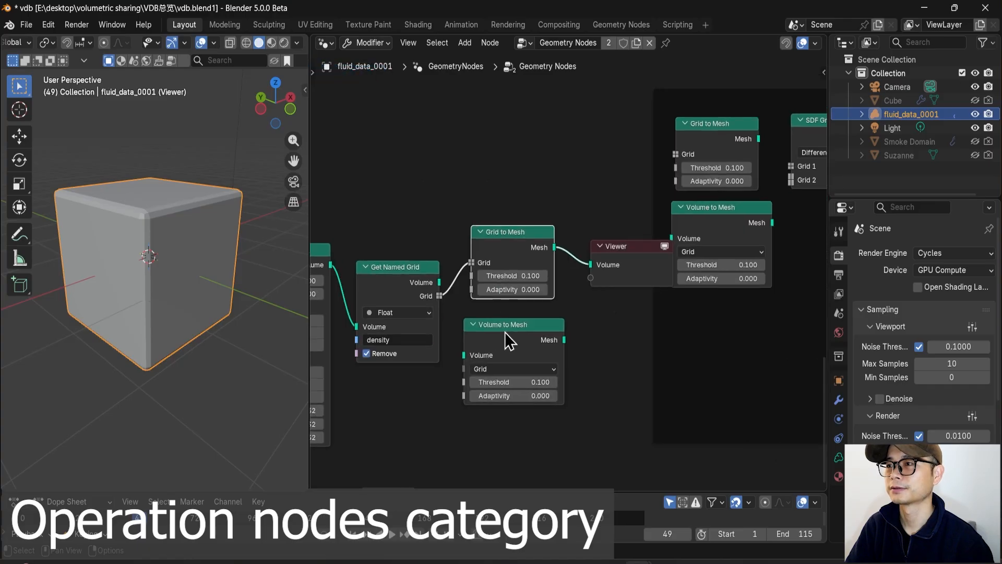
# - Delete the Volume Cube, Get Named Grid, Grid to Mesh, Volume to Mesh and Viewer demo nodes beside the operation frame
pyautogui.scroll(-1, 705, 248)
pyautogui.moveTo(632, 267); pyautogui.dragTo(615, 275)
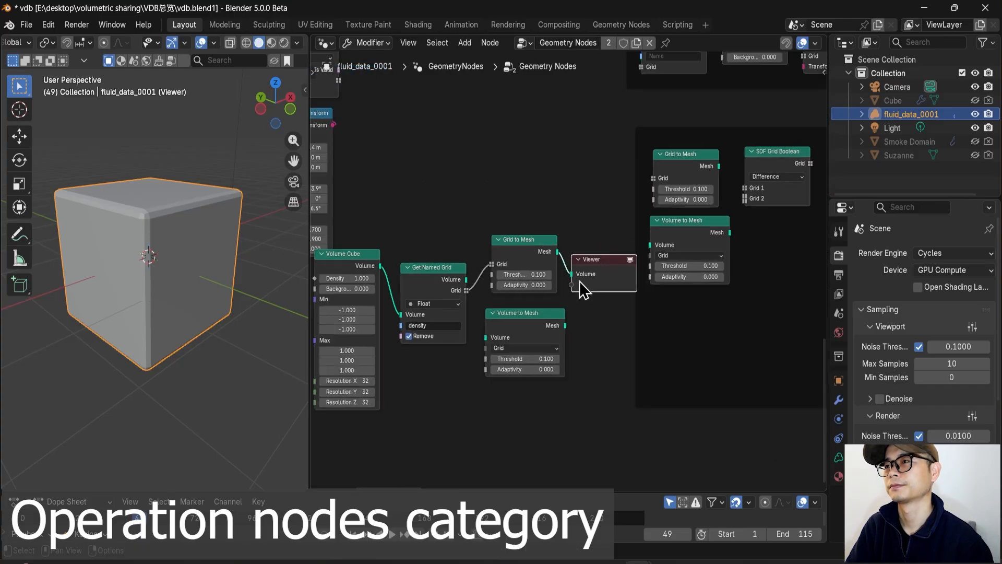
pyautogui.scroll(-1, 777, 160)
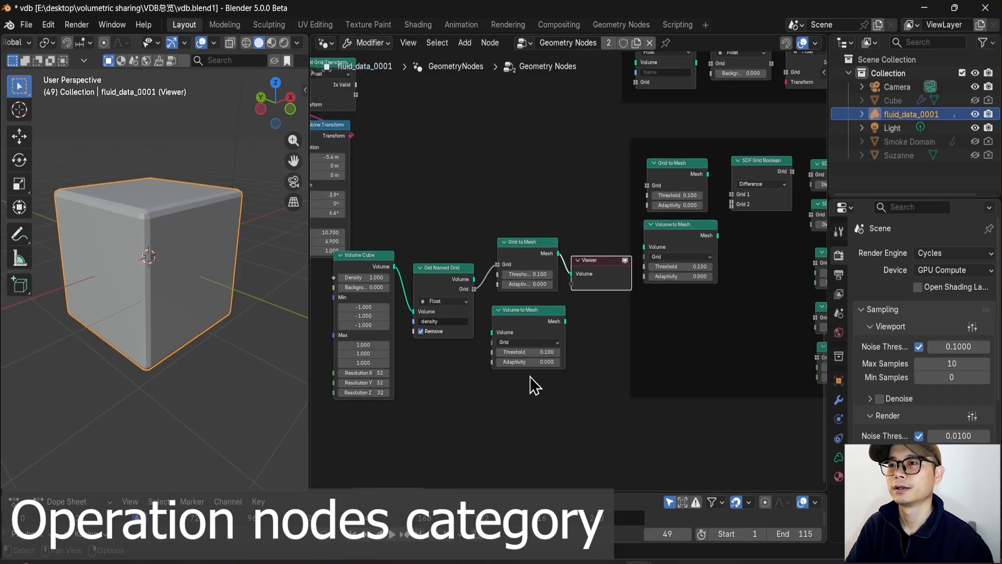
pyautogui.moveTo(530, 376); pyautogui.dragTo(380, 232)
pyautogui.press('x')
pyautogui.click(618, 273)
pyautogui.press('x')
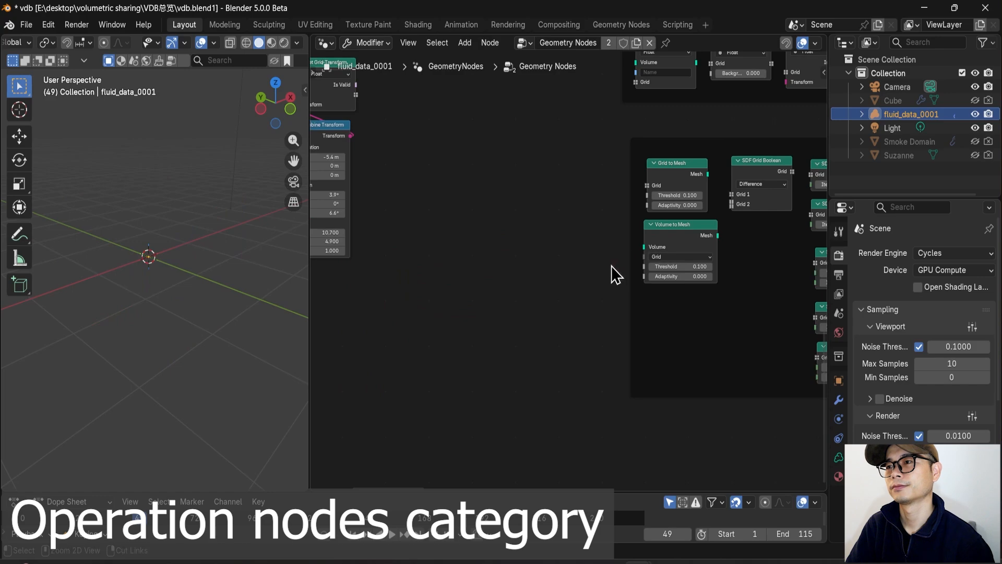
# - Duplicate the SDF Grid Boolean, Fillet, Laplacian, Mean, Mean Curvature, Median and Offset nodes into the empty area below the operation frame
pyautogui.moveTo(813, 178); pyautogui.dragTo(603, 176, button='middle')
pyautogui.scroll(4, 590, 154)
pyautogui.scroll(1, 541, 125)
pyautogui.click(541, 124)
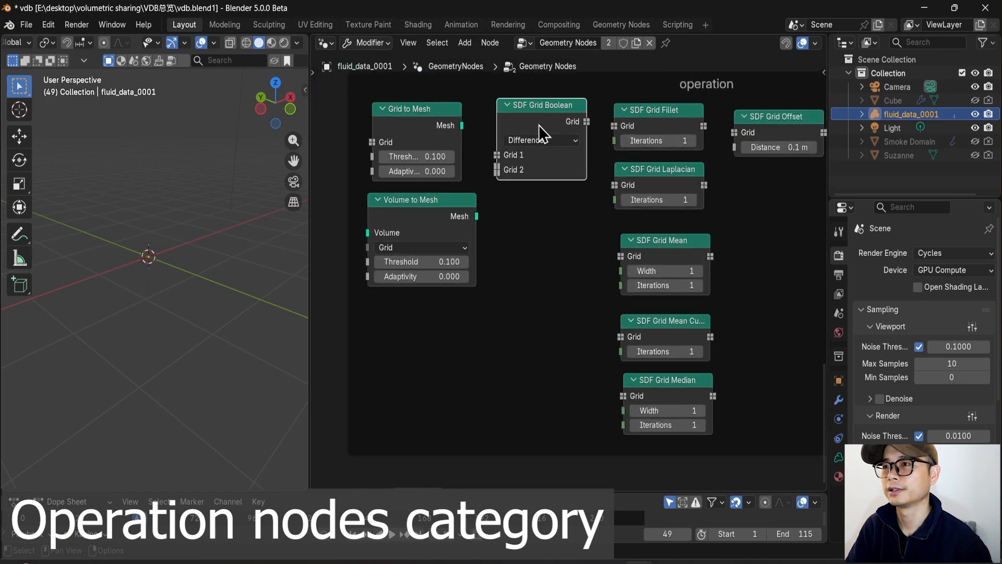
pyautogui.moveTo(627, 153); pyautogui.dragTo(557, 158, button='middle')
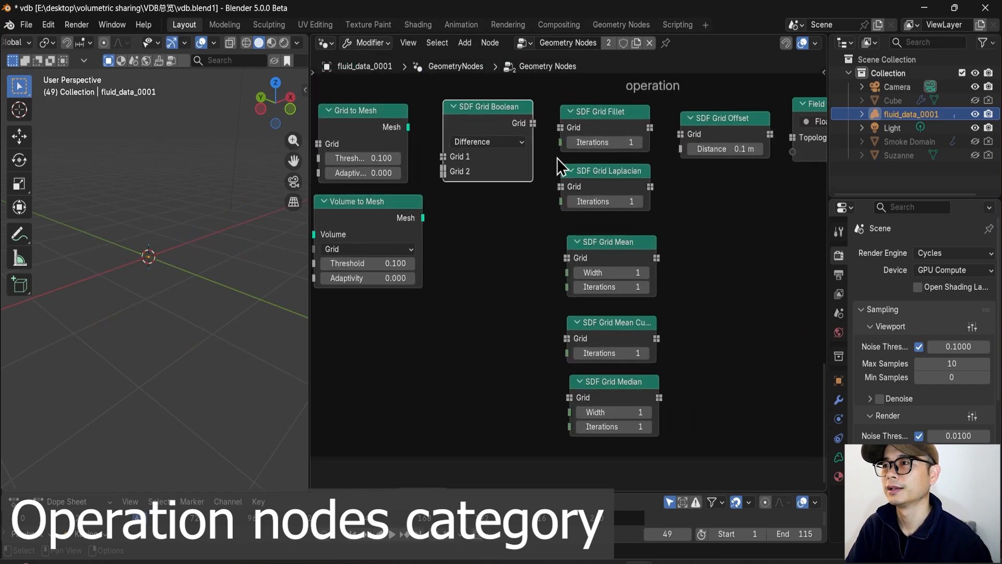
pyautogui.scroll(-2, 557, 158)
pyautogui.moveTo(689, 382); pyautogui.dragTo(496, 155)
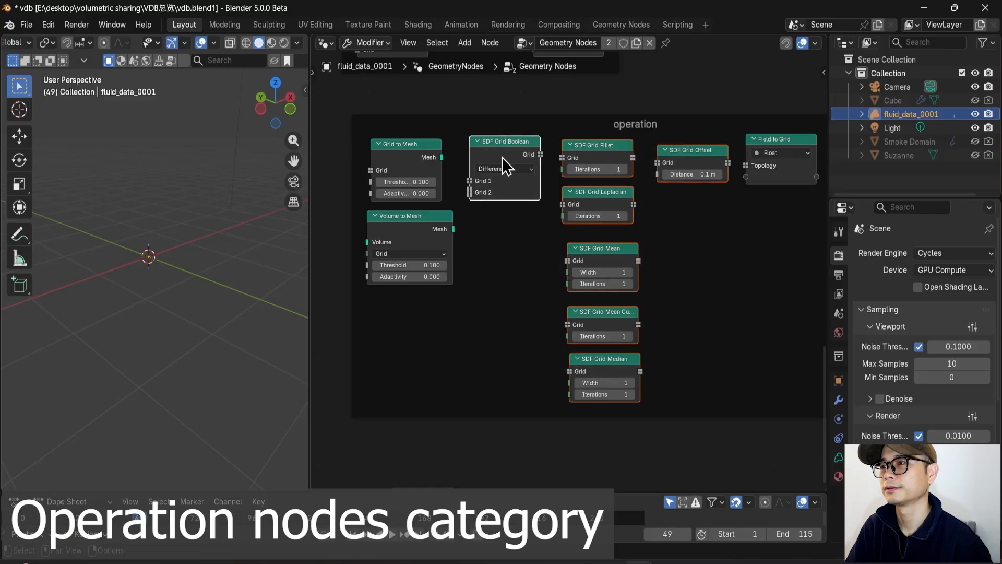
pyautogui.scroll(-1, 569, 175)
pyautogui.scroll(-2, 627, 200)
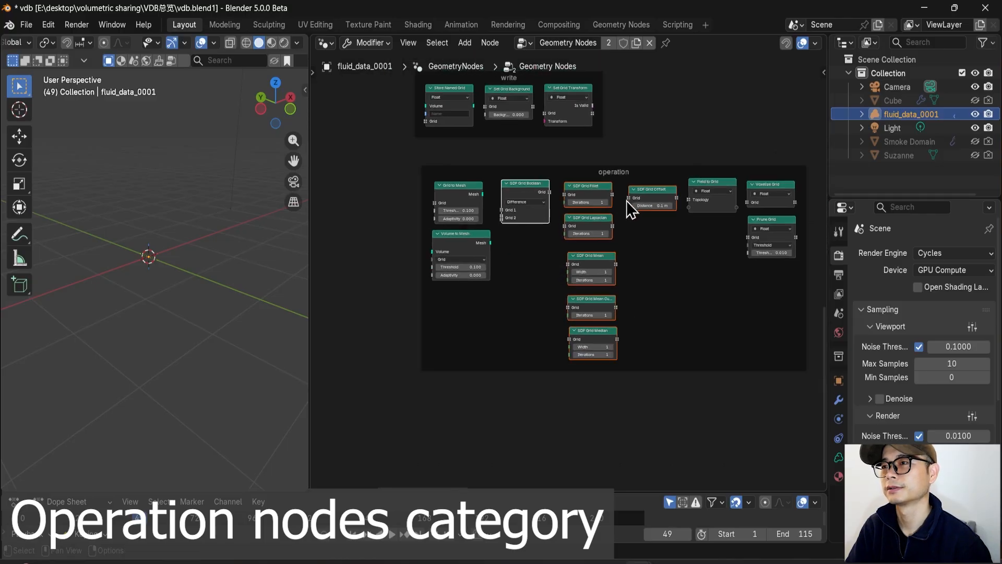
pyautogui.hotkey('shift', 'd')
pyautogui.click(471, 349)
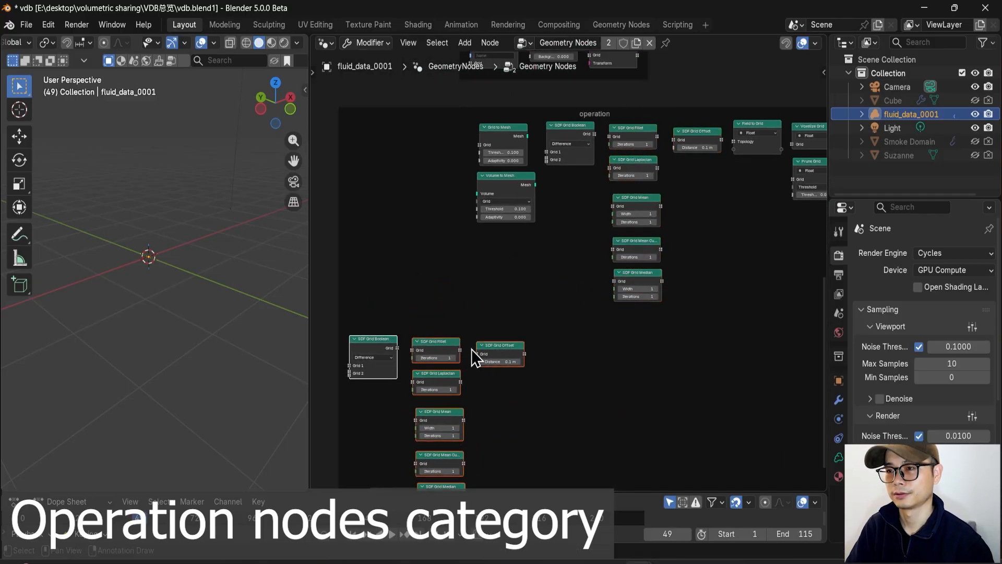
pyautogui.moveTo(471, 348); pyautogui.dragTo(609, 119, button='middle')
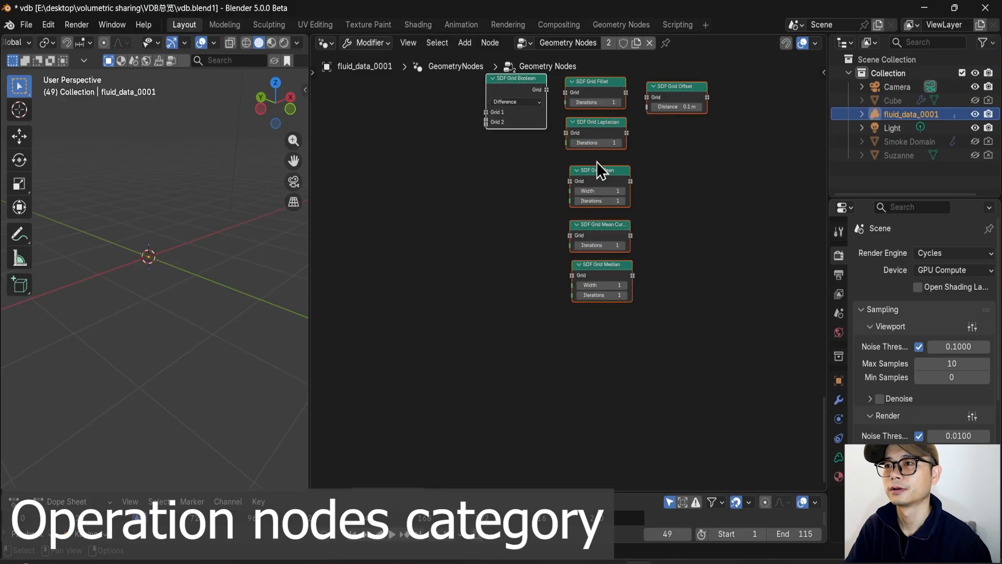
pyautogui.scroll(3, 481, 193)
pyautogui.moveTo(471, 195); pyautogui.dragTo(514, 182, button='middle')
pyautogui.click(523, 183)
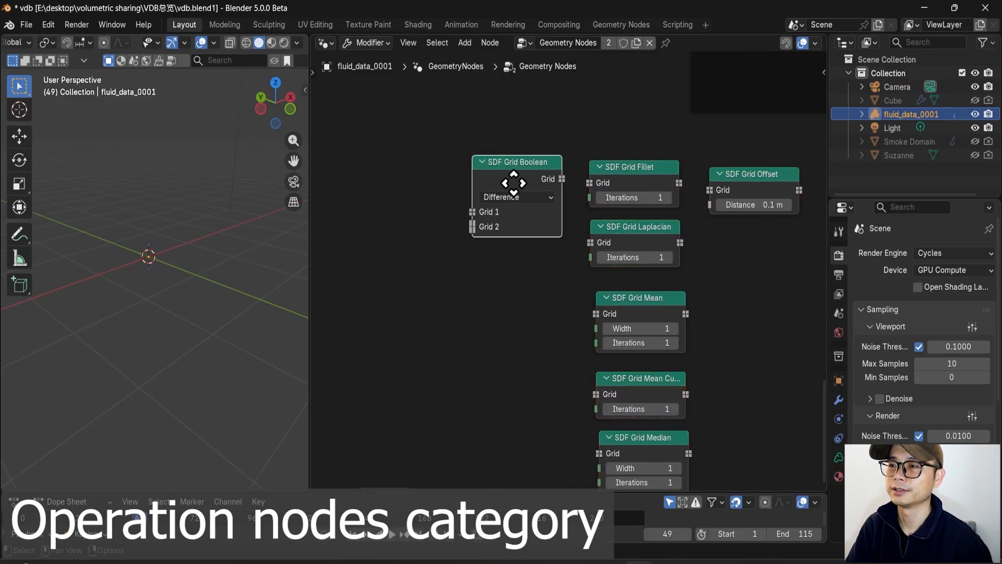
# - Add a Cube mesh primitive node in the free space before the SDF Grid Boolean node
pyautogui.scroll(-1, 436, 210)
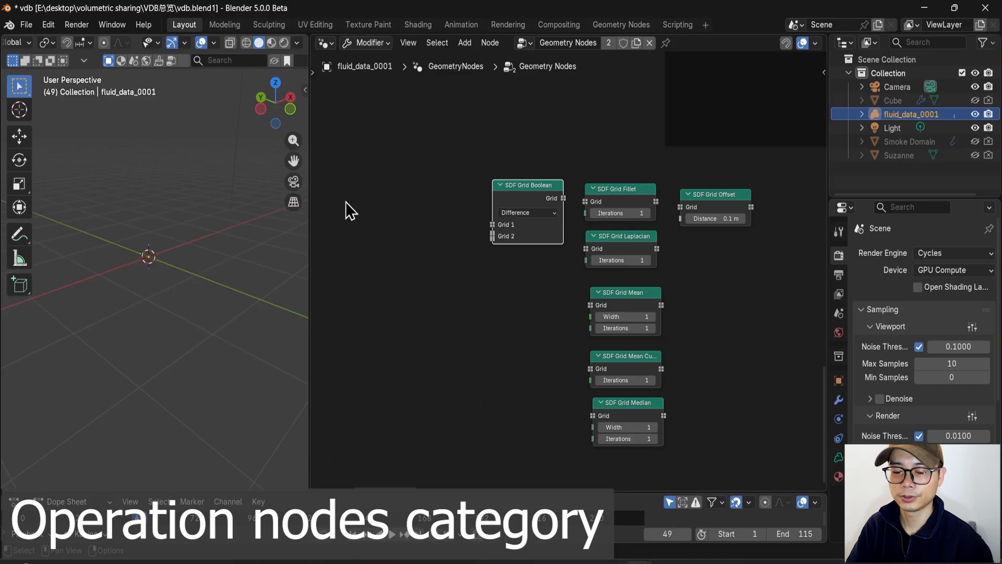
pyautogui.hotkey('shift', 'a')
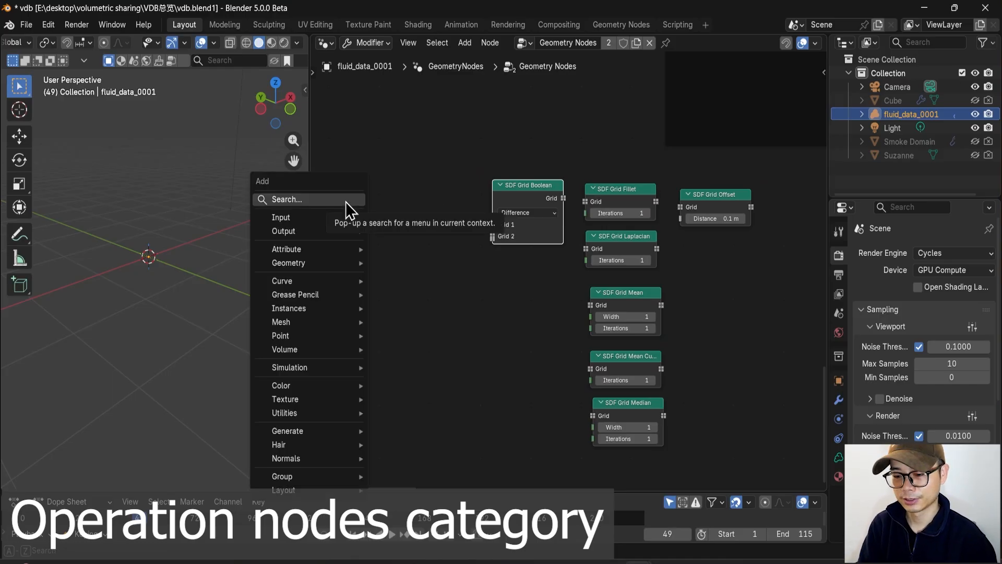
pyautogui.click(345, 199)
pyautogui.write('cube')
pyautogui.press('Return')
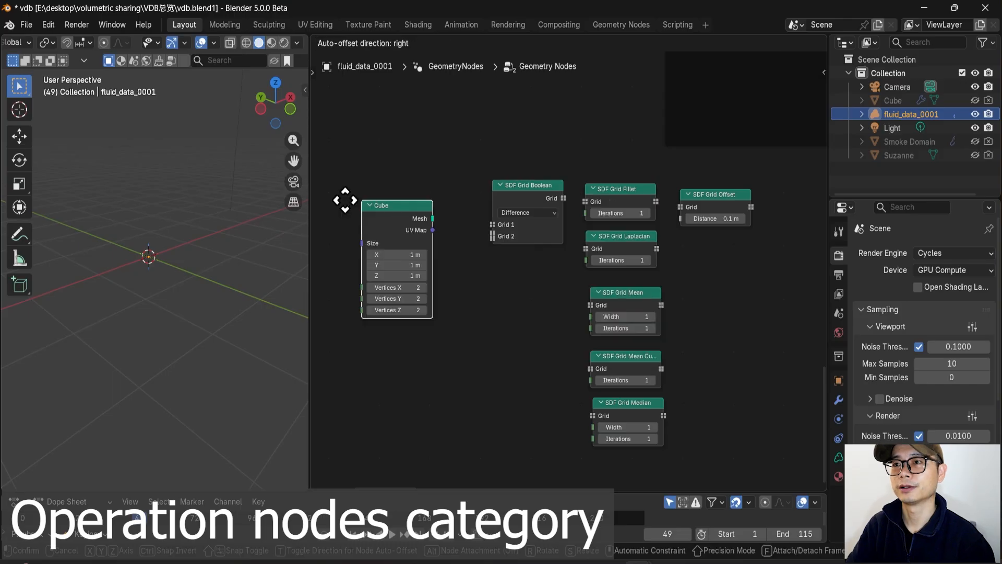
pyautogui.click(347, 208)
pyautogui.scroll(1, 422, 206)
pyautogui.moveTo(425, 207); pyautogui.dragTo(531, 200, button='middle')
pyautogui.moveTo(491, 202); pyautogui.dragTo(362, 165)
# - Add a Cylinder node below the Cube node and preview the Cube's mesh in a Viewer
pyautogui.hotkey('shift', 'a')
pyautogui.write('cy')
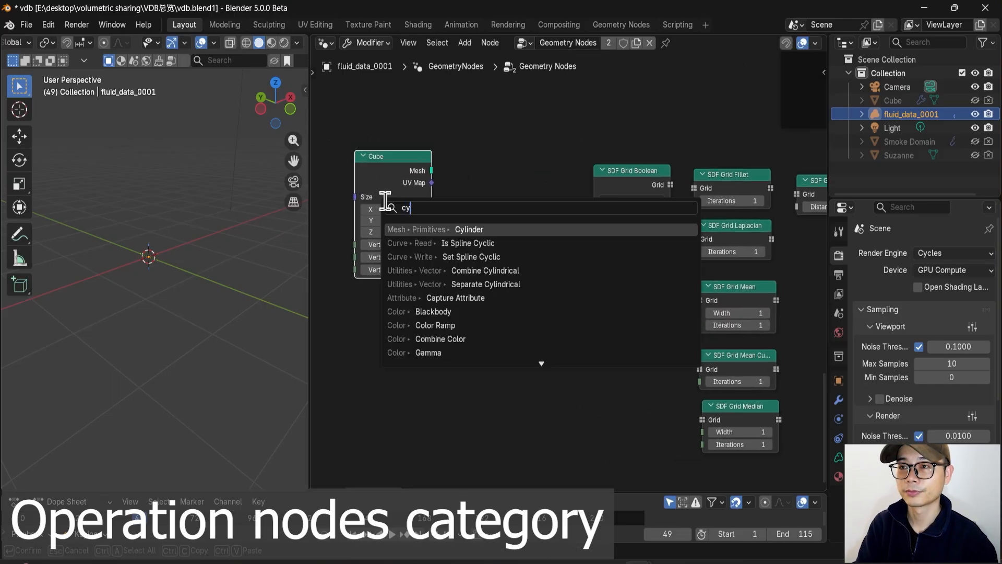
pyautogui.press('Return')
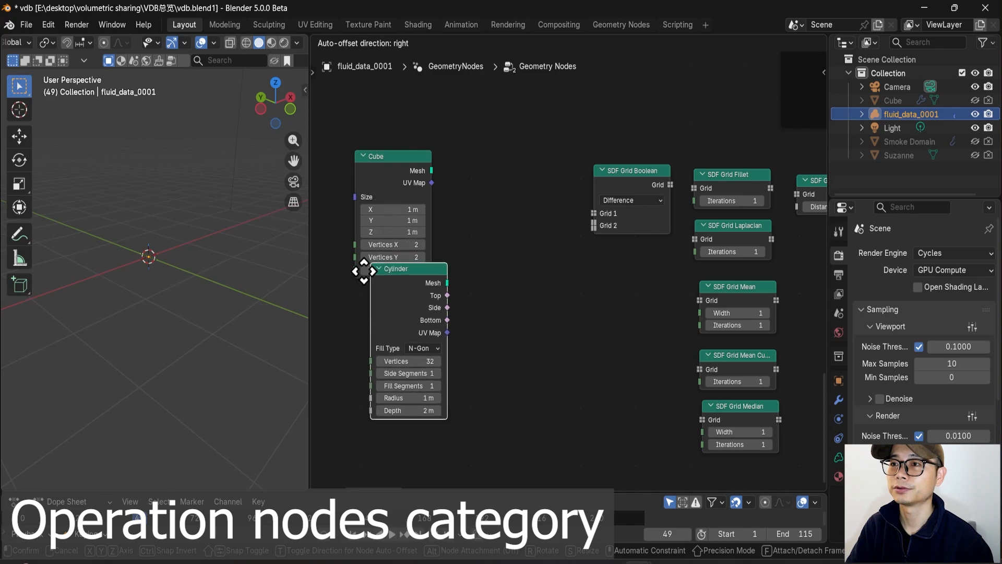
pyautogui.click(359, 301)
pyautogui.keyDown('ctrl'); pyautogui.keyDown('shift'); pyautogui.click(391, 192); pyautogui.keyUp('shift'); pyautogui.keyUp('ctrl')
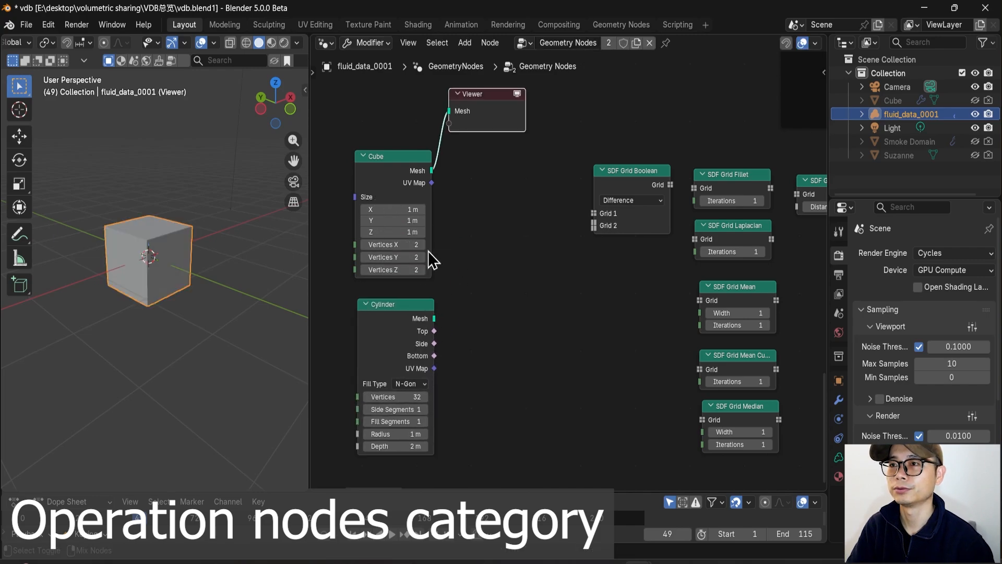
pyautogui.moveTo(491, 121); pyautogui.dragTo(561, 146)
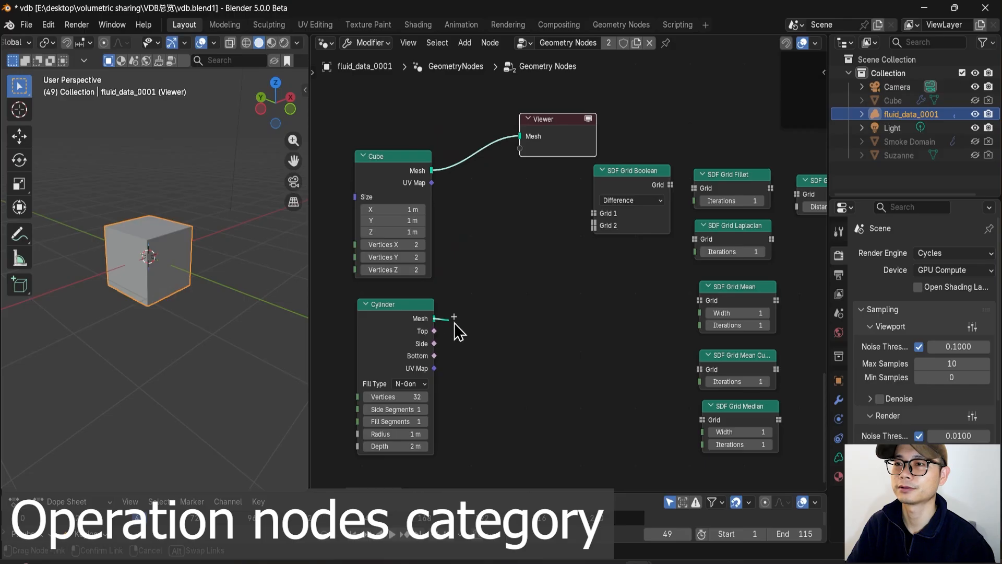
# - Link a Transform Geometry node to the Cylinder's Mesh output, preview it, and set Translation X to -1.4 m
pyautogui.moveTo(454, 323); pyautogui.dragTo(454, 322)
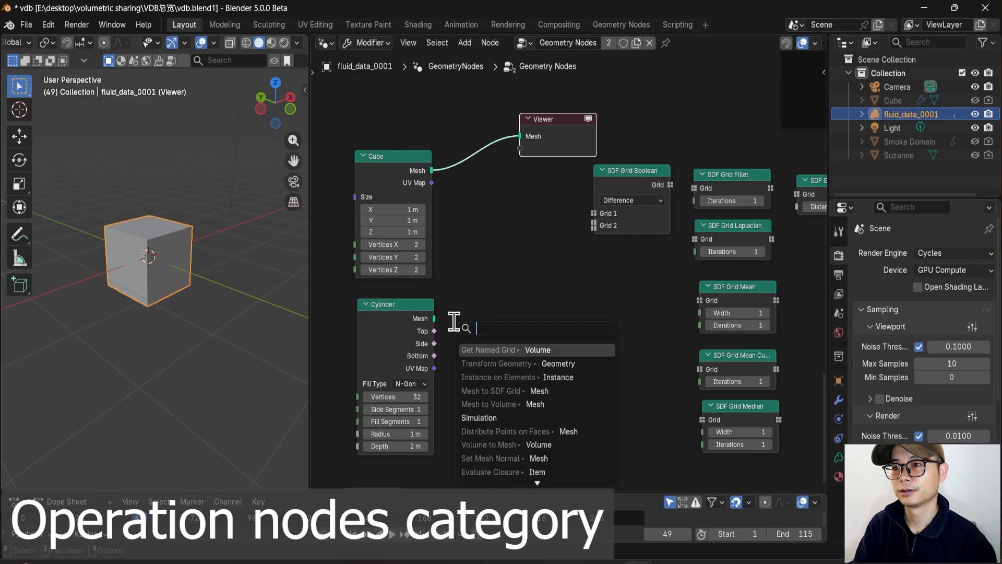
pyautogui.write('tran')
pyautogui.press('Return')
pyautogui.click(454, 320)
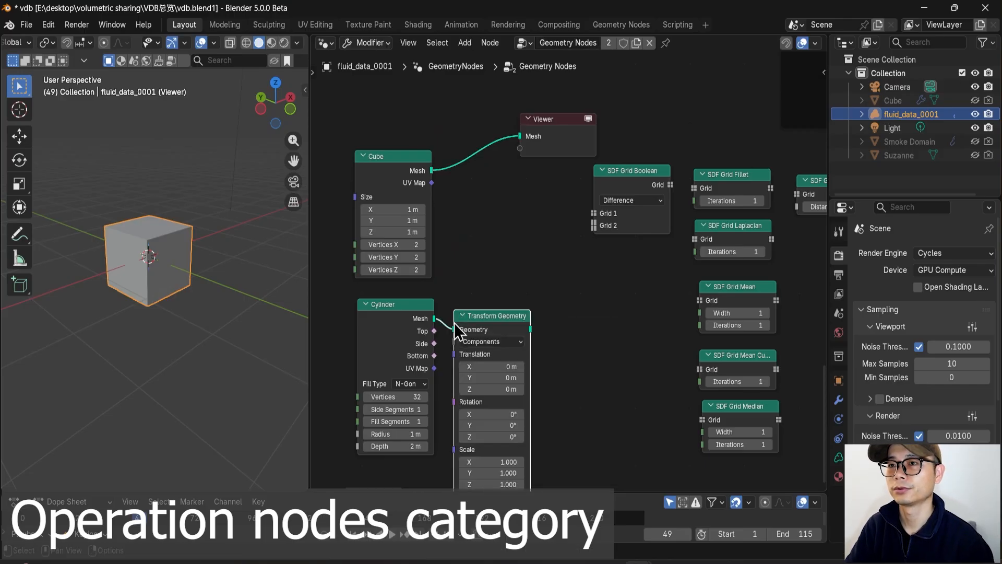
pyautogui.keyDown('ctrl'); pyautogui.keyDown('shift'); pyautogui.click(491, 331); pyautogui.keyUp('shift'); pyautogui.keyUp('ctrl')
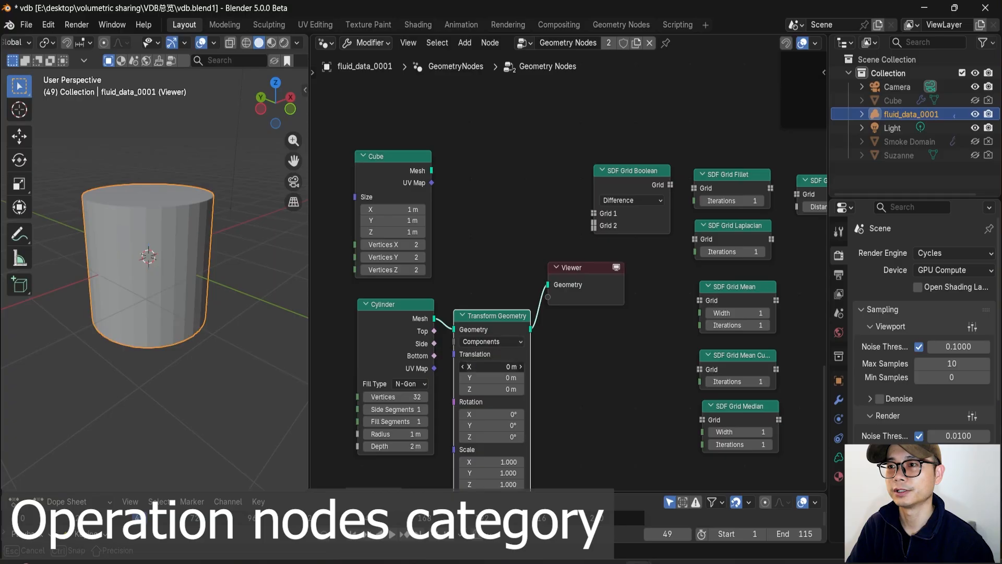
pyautogui.moveTo(501, 367); pyautogui.dragTo(428, 367)
pyautogui.moveTo(199, 300); pyautogui.dragTo(140, 295, button='middle')
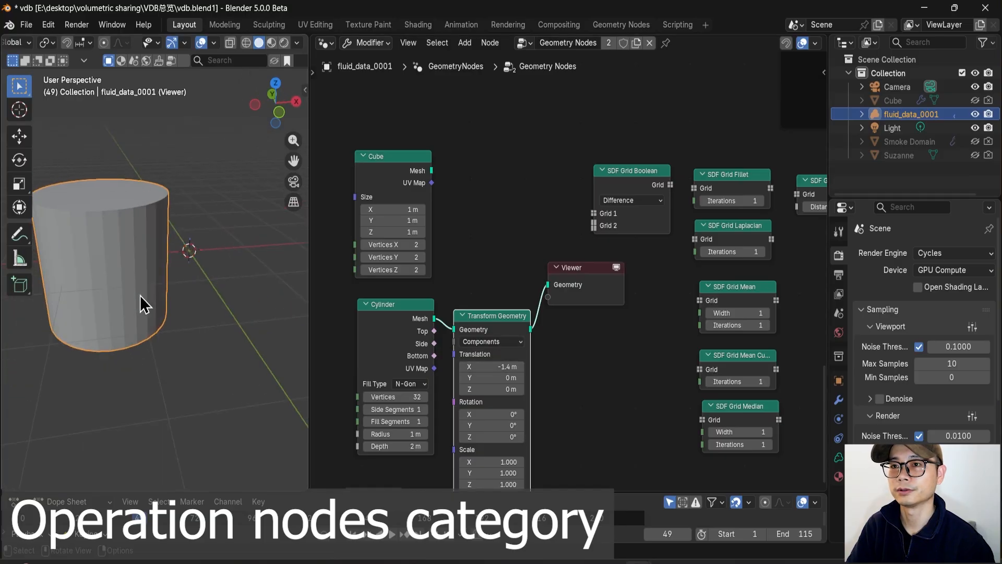
# - Remove the Viewer and shift the Cube, Cylinder and Transform Geometry nodes slightly away from the SDF nodes
pyautogui.keyDown('ctrl'); pyautogui.keyDown('shift'); pyautogui.click(403, 177); pyautogui.keyUp('shift'); pyautogui.keyUp('ctrl')
pyautogui.click(585, 290)
pyautogui.press('x')
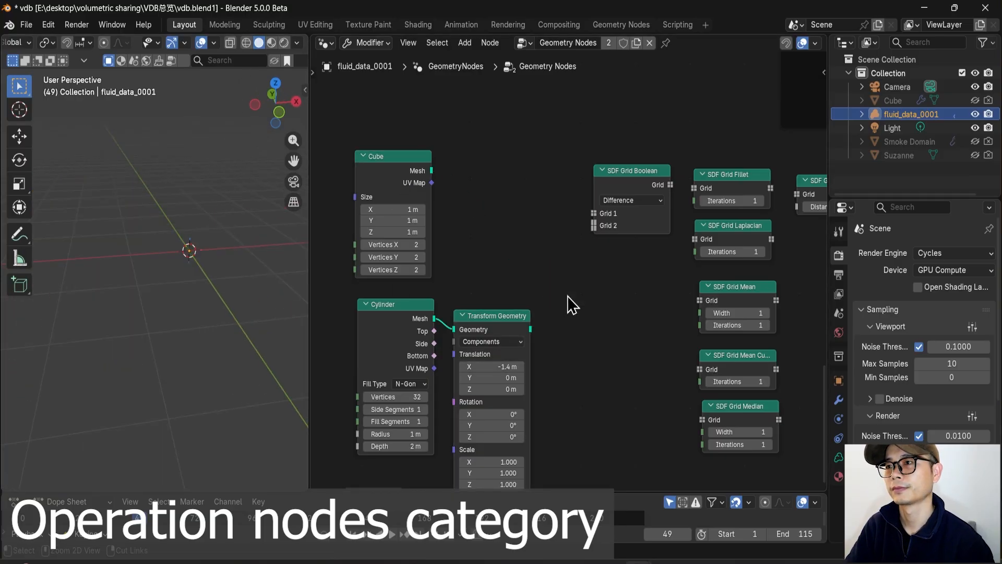
pyautogui.moveTo(568, 296); pyautogui.dragTo(499, 258, button='middle')
pyautogui.moveTo(450, 223); pyautogui.dragTo(356, 337)
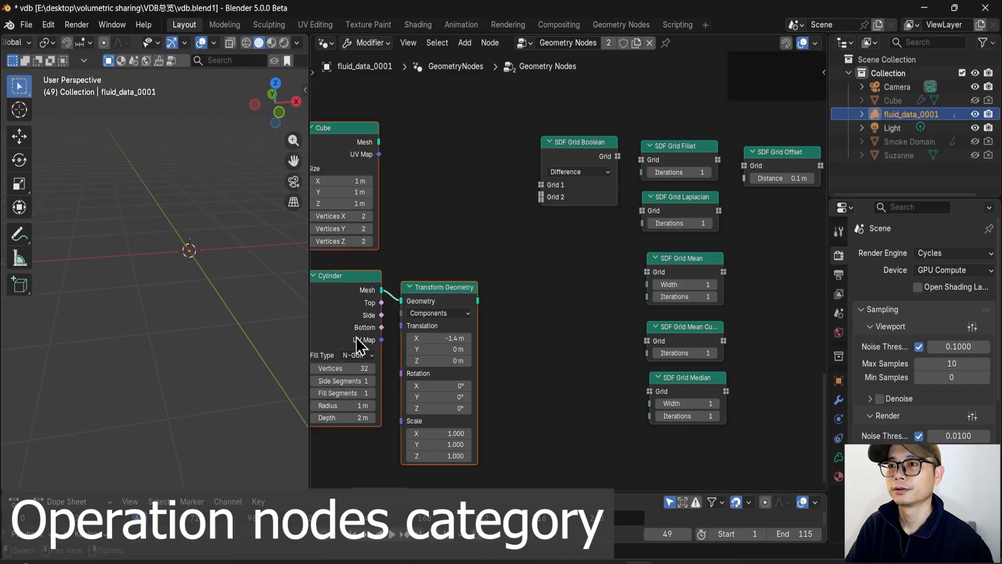
pyautogui.moveTo(346, 144)
pyautogui.mouseDown()
pyautogui.moveTo(308, 150)
pyautogui.moveTo(338, 141)
pyautogui.mouseUp()
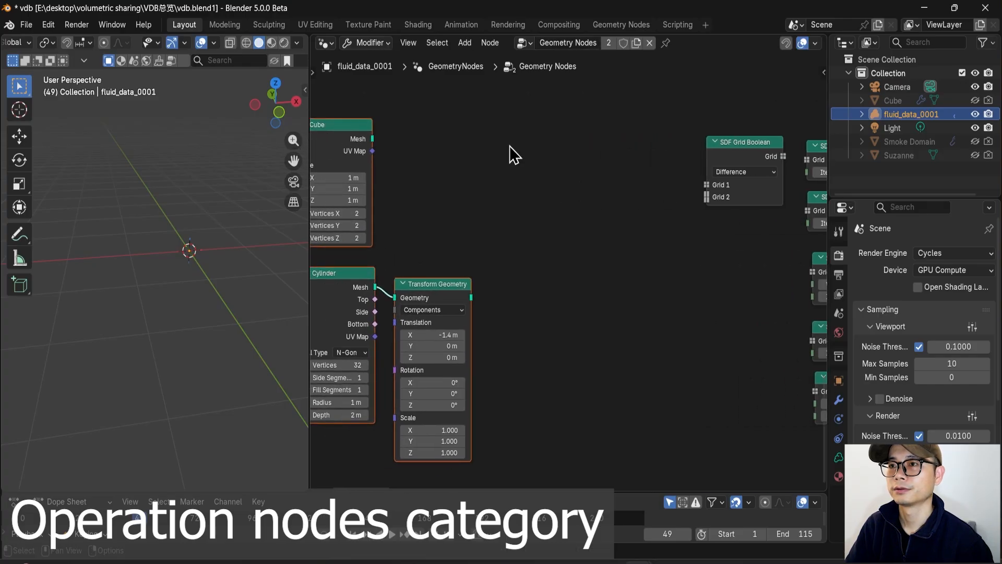
# - Add a Mesh to SDF Grid node between the Cube and SDF Grid Boolean nodes
pyautogui.hotkey('shift', 'a')
pyautogui.write('mesh to g')
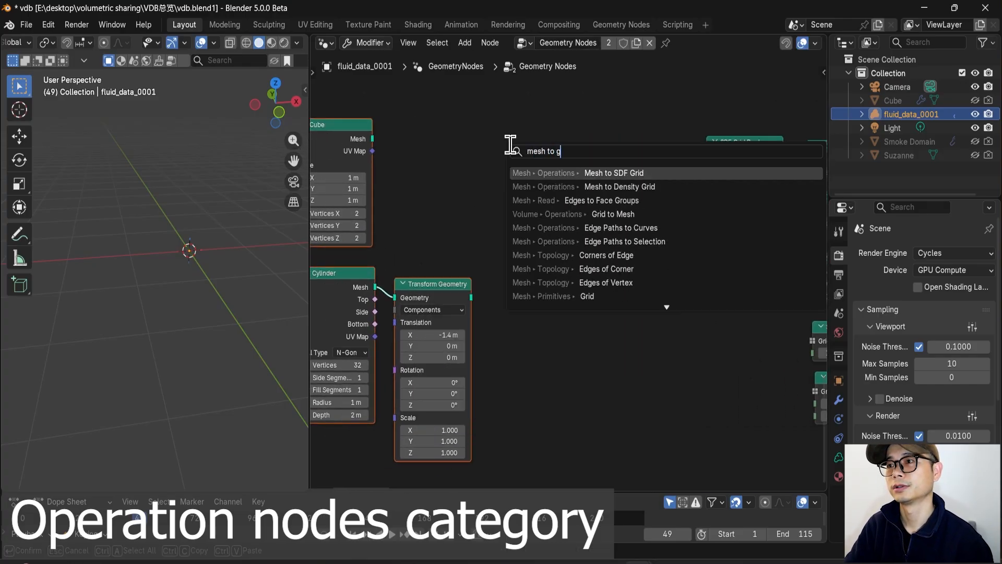
pyautogui.click(632, 172)
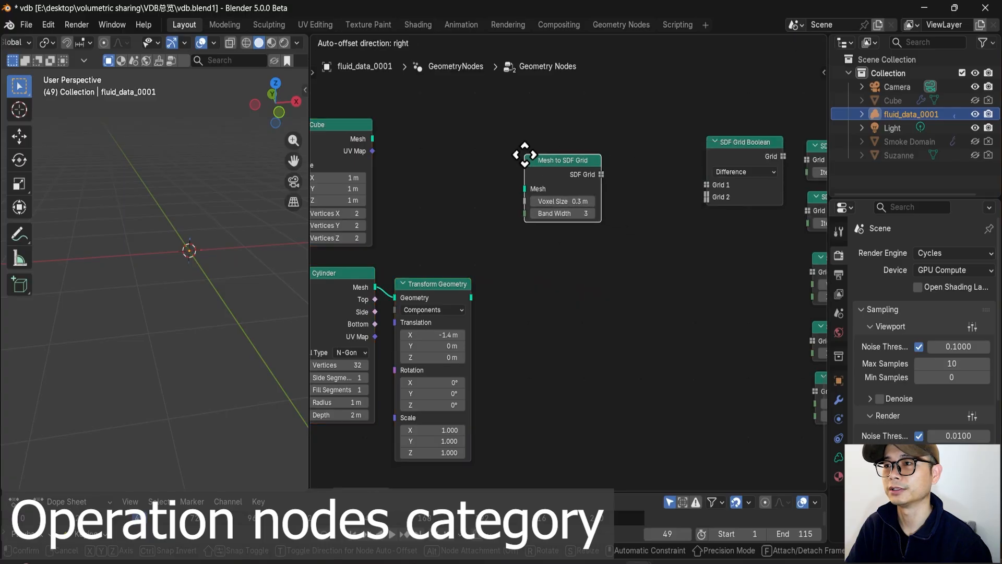
pyautogui.click(519, 155)
pyautogui.scroll(2, 519, 156)
pyautogui.moveTo(524, 153); pyautogui.dragTo(559, 165, button='middle')
pyautogui.moveTo(573, 151); pyautogui.dragTo(582, 148)
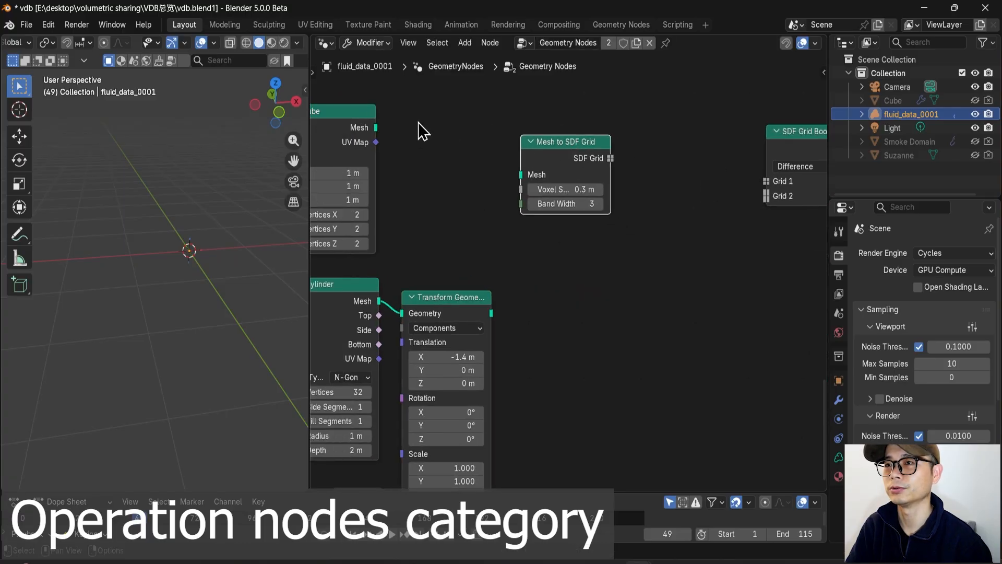
# - Link the Cube's Mesh output to Mesh to SDF Grid and preview the SDF grid in the Viewer
pyautogui.moveTo(376, 128); pyautogui.dragTo(511, 168)
pyautogui.moveTo(580, 151); pyautogui.dragTo(593, 155)
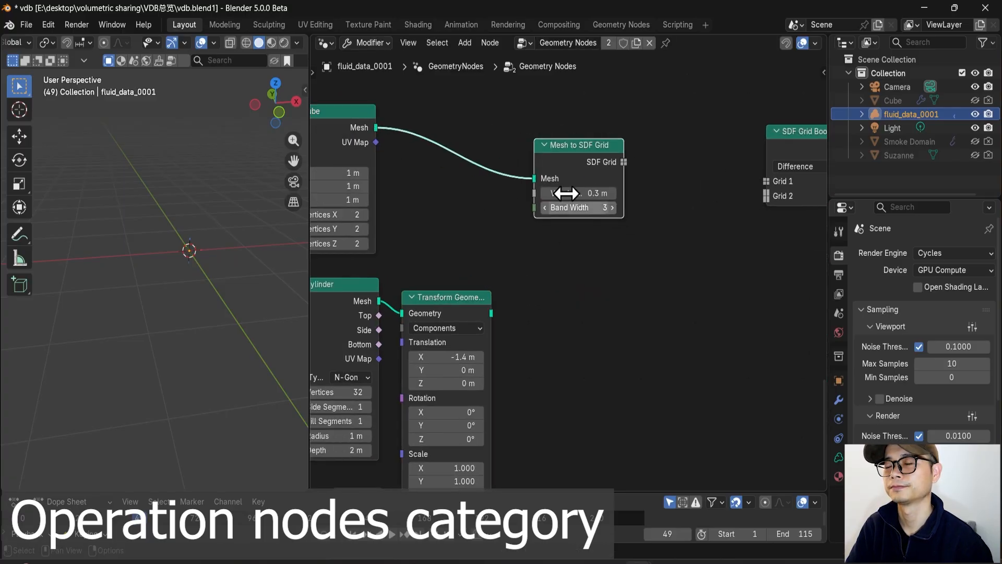
pyautogui.keyDown('ctrl'); pyautogui.keyDown('shift'); pyautogui.click(579, 175); pyautogui.keyUp('shift'); pyautogui.keyUp('ctrl')
pyautogui.moveTo(191, 223); pyautogui.dragTo(189, 250, button='middle')
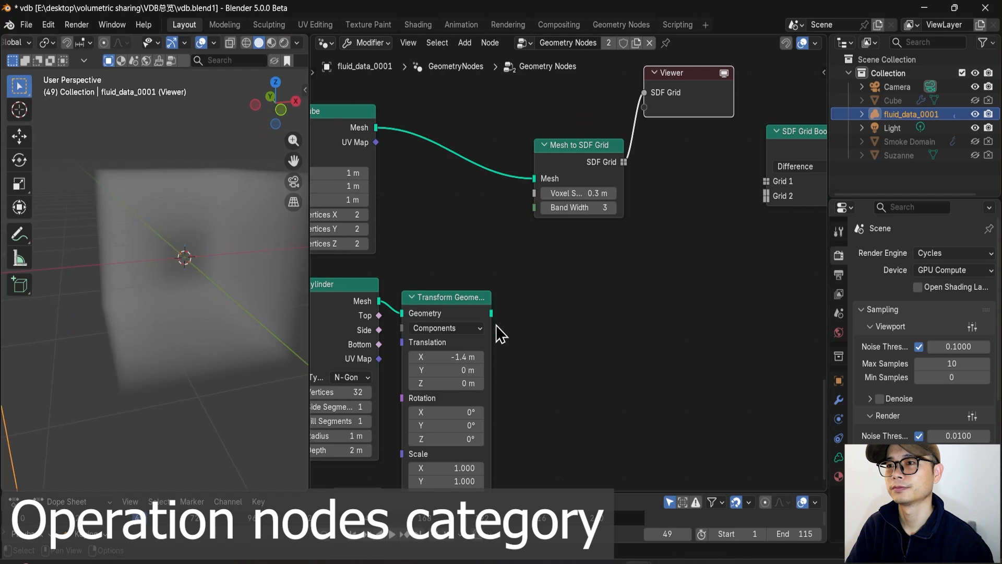
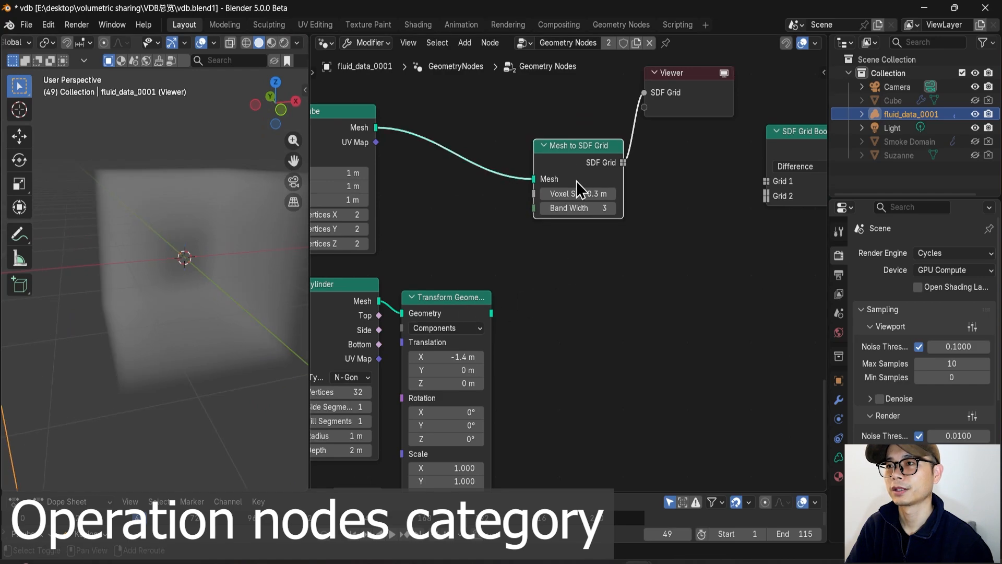
# - Duplicate Mesh to SDF Grid, feed the copy from the cylinder's Transform Geometry, preview it, and align it below the original
pyautogui.hotkey('shift', 'd')
pyautogui.click(566, 331)
pyautogui.moveTo(491, 314); pyautogui.dragTo(528, 330)
pyautogui.keyDown('ctrl'); pyautogui.keyDown('shift'); pyautogui.click(576, 309); pyautogui.keyUp('shift'); pyautogui.keyUp('ctrl')
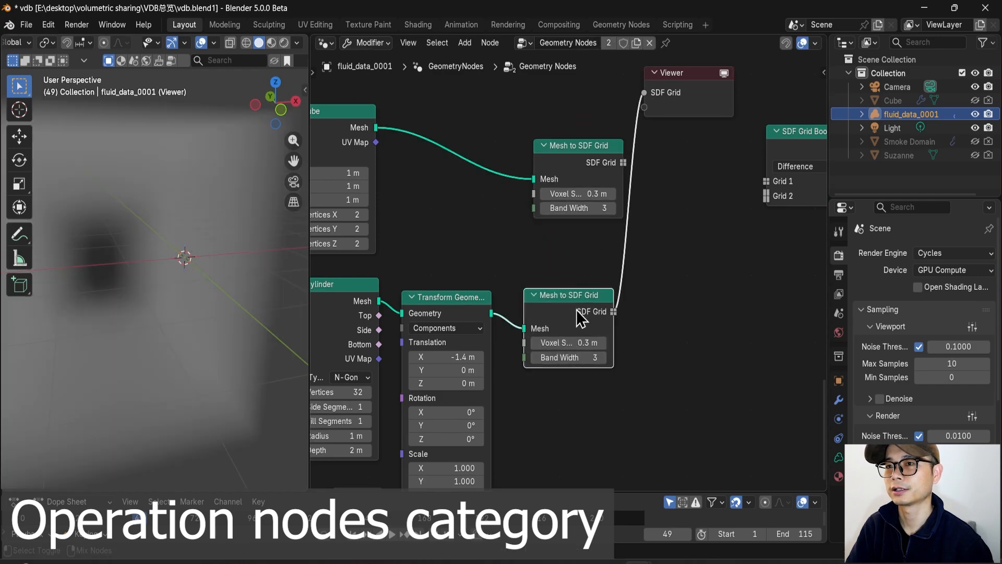
pyautogui.scroll(-4, 187, 280)
pyautogui.moveTo(187, 279); pyautogui.dragTo(240, 258, button='middle')
pyautogui.scroll(-1, 629, 219)
pyautogui.moveTo(628, 219); pyautogui.dragTo(590, 248, button='middle')
pyautogui.moveTo(548, 321); pyautogui.dragTo(558, 319)
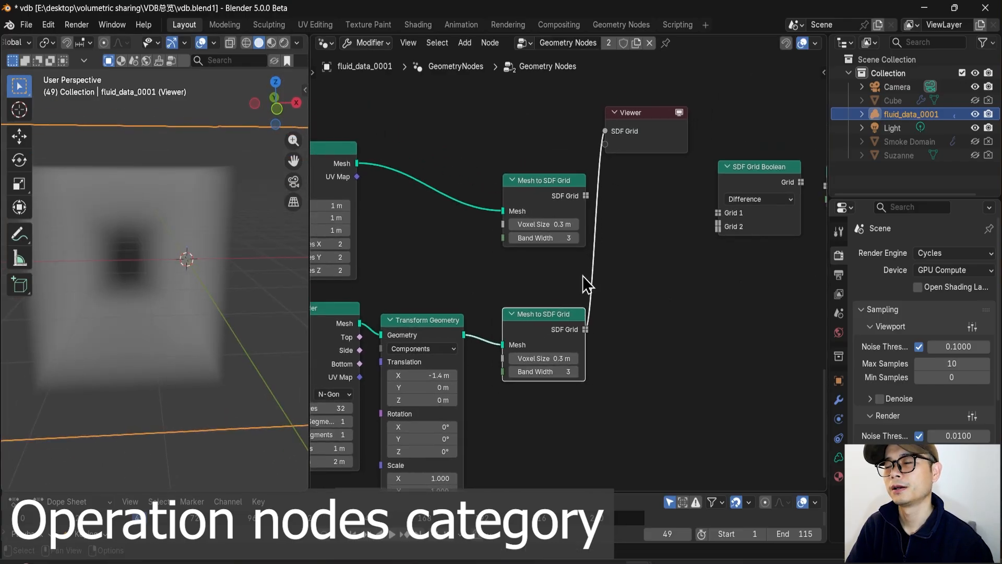
# - Duplicate the Viewer node and place the copy directly below the original
pyautogui.click(633, 130)
pyautogui.hotkey('shift', 'd')
pyautogui.press('y')
pyautogui.click(635, 242)
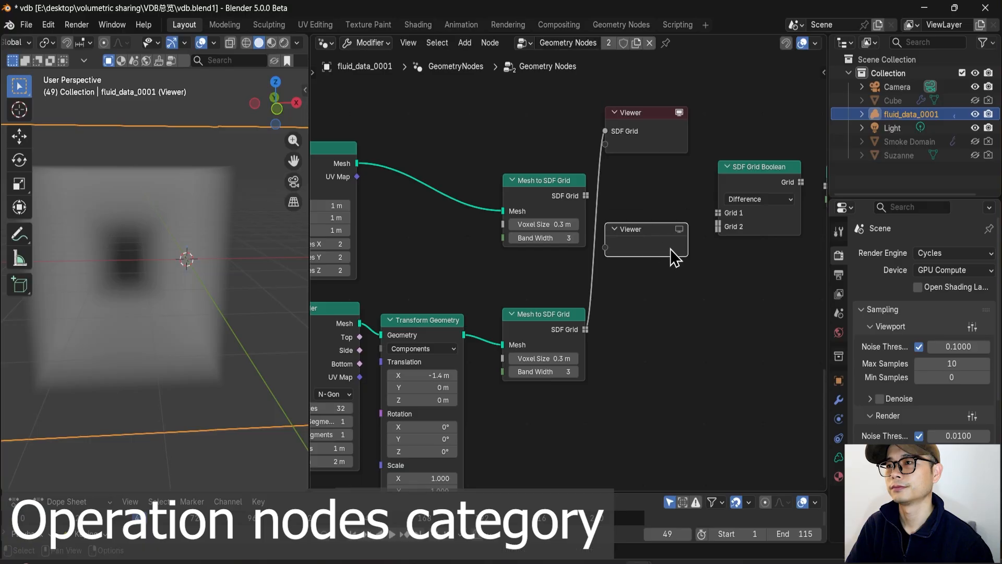
# - Delete both Viewer nodes and move SDF Grid Boolean closer to the two Mesh to SDF Grid nodes
pyautogui.moveTo(719, 284); pyautogui.dragTo(605, 84)
pyautogui.press('x')
pyautogui.moveTo(649, 196); pyautogui.dragTo(509, 188, button='middle')
pyautogui.scroll(-1, 511, 185)
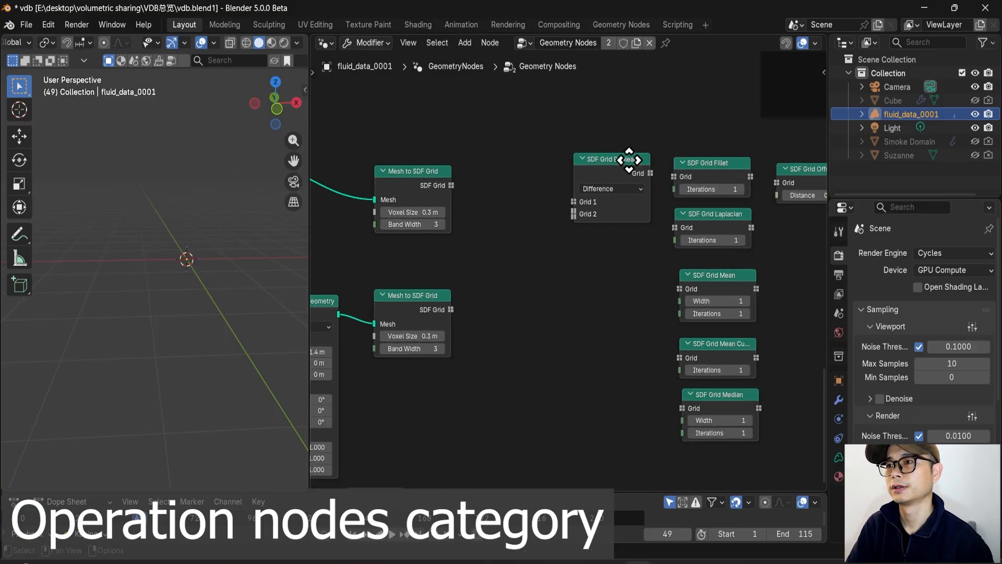
pyautogui.moveTo(633, 157); pyautogui.dragTo(577, 188)
# - Add a Grid to Mesh node above SDF Grid Boolean and preview its Mesh output in the Viewer
pyautogui.hotkey('shift', 'a')
pyautogui.write('grid to')
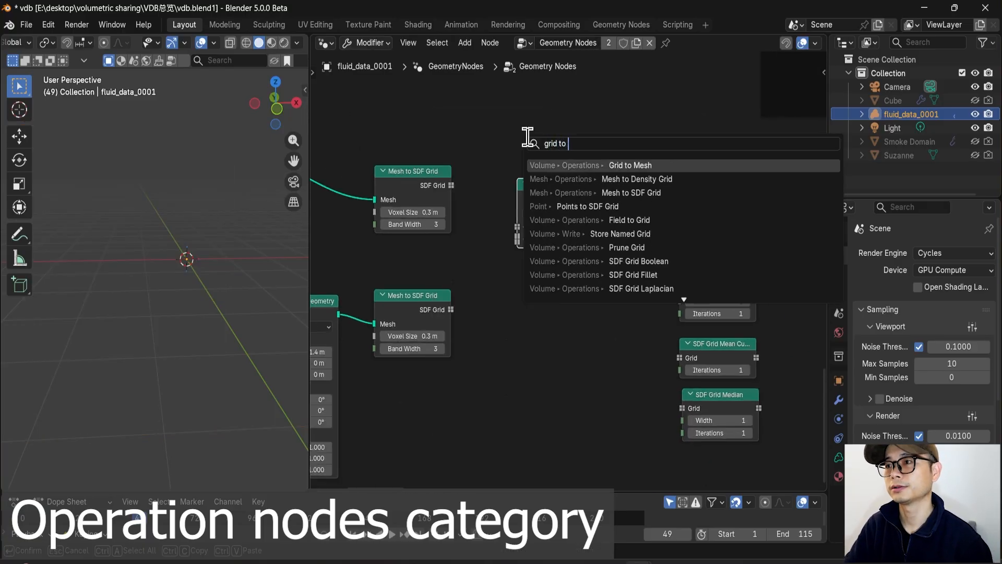
pyautogui.press('Return')
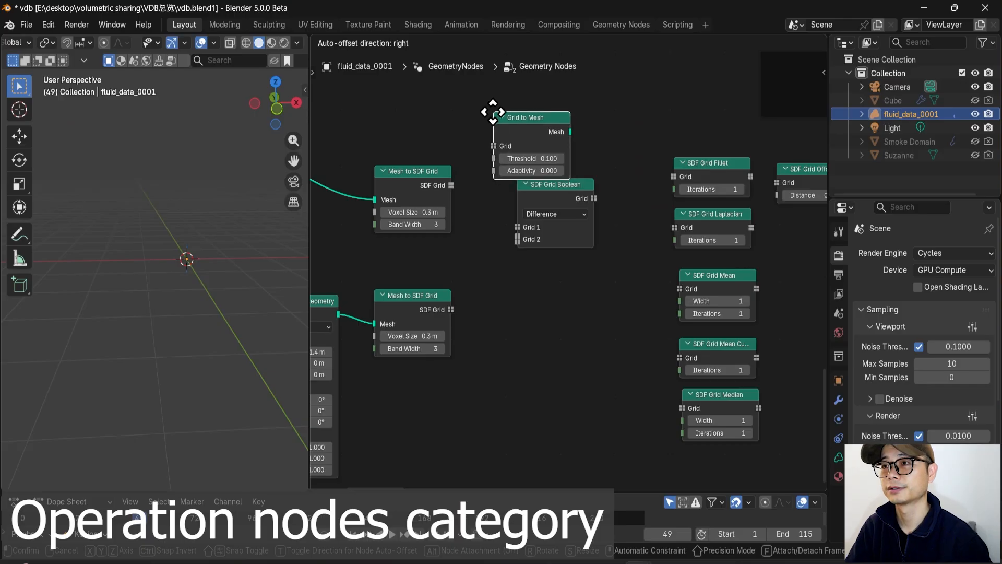
pyautogui.click(499, 112)
pyautogui.keyDown('ctrl'); pyautogui.keyDown('shift'); pyautogui.click(534, 129); pyautogui.keyUp('shift'); pyautogui.keyUp('ctrl')
pyautogui.moveTo(536, 125); pyautogui.dragTo(550, 154, button='middle')
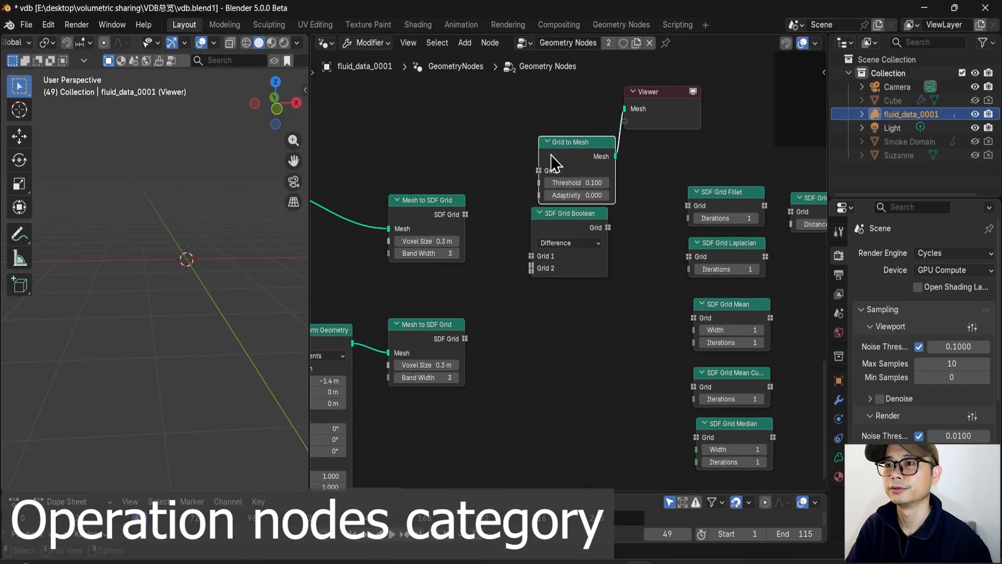
# - Link the SDF Grid output of the cube's Mesh to SDF Grid to the Grid input of Grid to Mesh
pyautogui.moveTo(466, 214); pyautogui.dragTo(535, 171)
pyautogui.moveTo(489, 208); pyautogui.dragTo(589, 223, button='middle')
pyautogui.scroll(2, 572, 241)
pyautogui.scroll(-2, 538, 231)
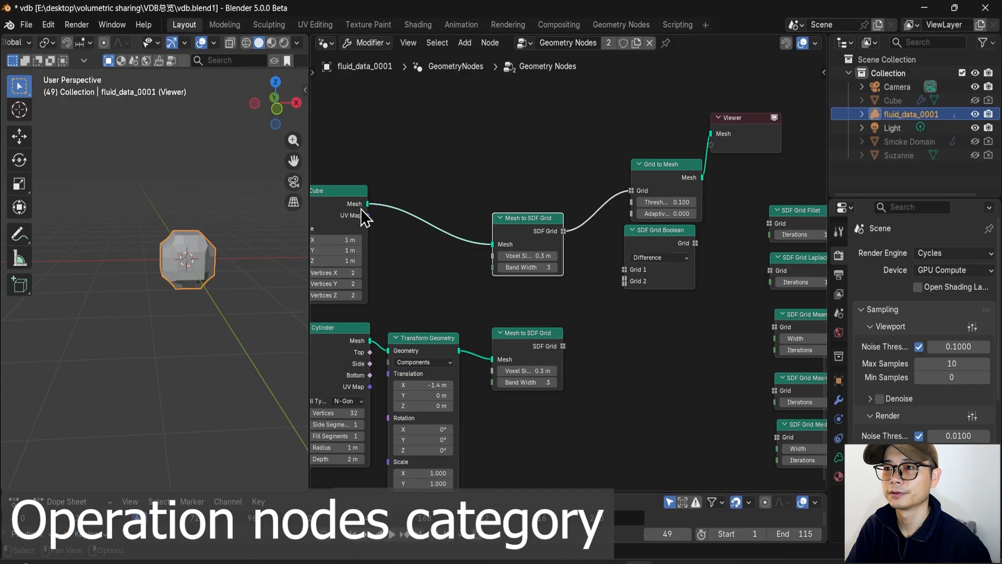
# - Preview the original Cube mesh and the Grid to Mesh output in turn, and cut a link leaving the cube's Mesh to SDF Grid
pyautogui.keyDown('ctrl'); pyautogui.keyDown('shift'); pyautogui.click(360, 208); pyautogui.keyUp('shift'); pyautogui.keyUp('ctrl')
pyautogui.keyDown('ctrl'); pyautogui.keyDown('shift'); pyautogui.click(503, 236); pyautogui.keyUp('shift'); pyautogui.keyUp('ctrl')
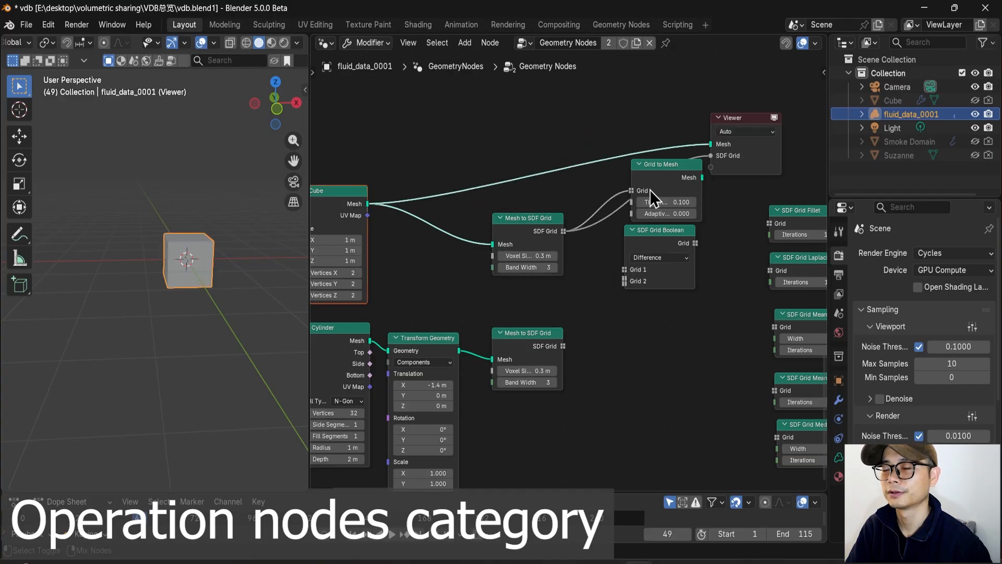
pyautogui.keyDown('ctrl'); pyautogui.keyDown('shift'); pyautogui.click(661, 177); pyautogui.keyUp('shift'); pyautogui.keyUp('ctrl')
pyautogui.keyDown('ctrl'); pyautogui.moveTo(604, 213); pyautogui.dragTo(601, 172, button='right'); pyautogui.keyUp('ctrl')
pyautogui.scroll(2, 580, 265)
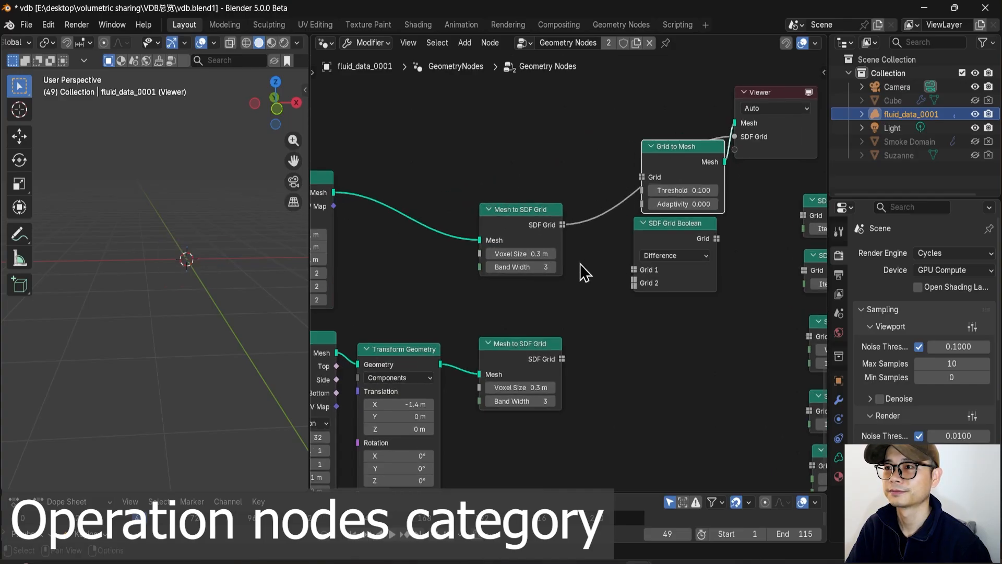
# - Set the Voxel Size of the cube's Mesh to SDF Grid to 0.1 m
pyautogui.scroll(2, 581, 265)
pyautogui.doubleClick(512, 249)
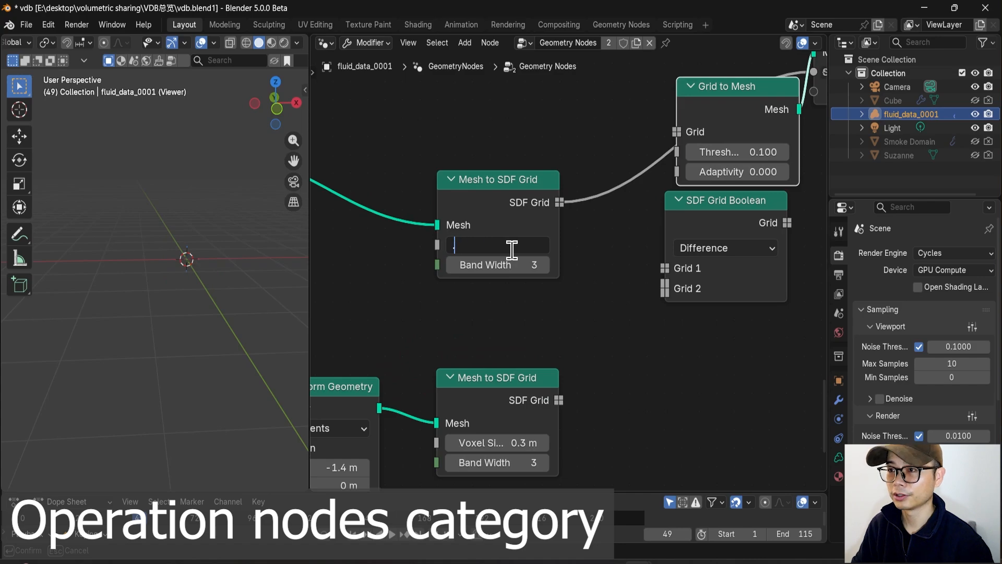
pyautogui.write('0.1')
pyautogui.press('Return')
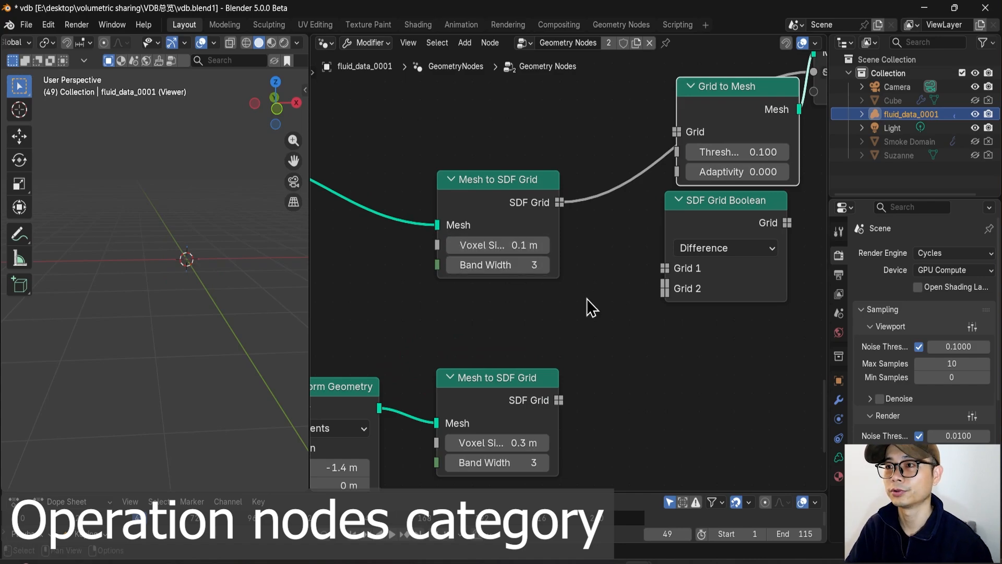
# - Reconnect the cube's SDF grid to Grid to Mesh and cut its direct link to the Viewer, moving Grid to Mesh clear of SDF Grid Boolean
pyautogui.scroll(-1, 574, 249)
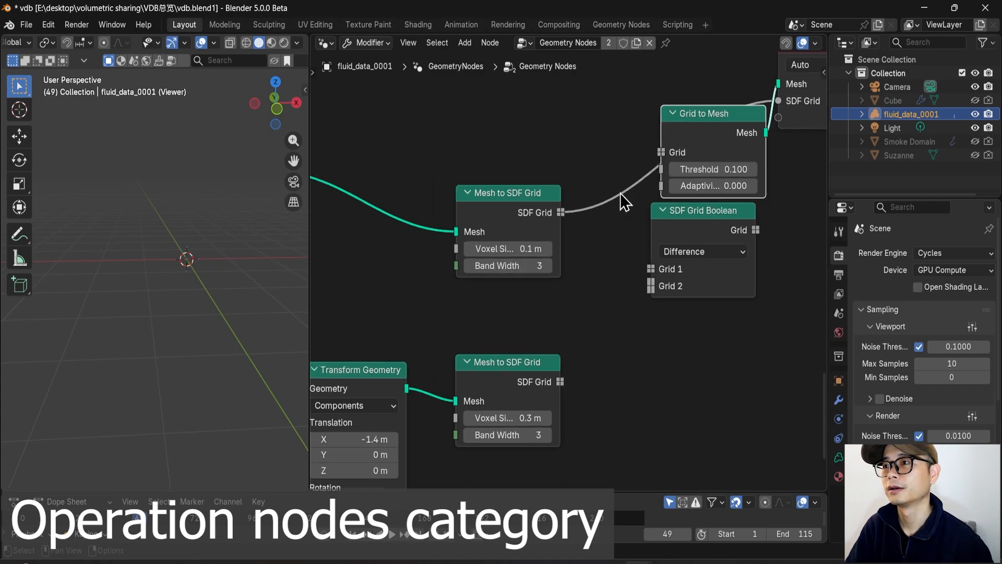
pyautogui.moveTo(642, 157); pyautogui.dragTo(672, 117)
pyautogui.keyDown('ctrl'); pyautogui.moveTo(622, 183); pyautogui.dragTo(617, 217, button='right'); pyautogui.keyUp('ctrl')
pyautogui.scroll(1, 558, 256)
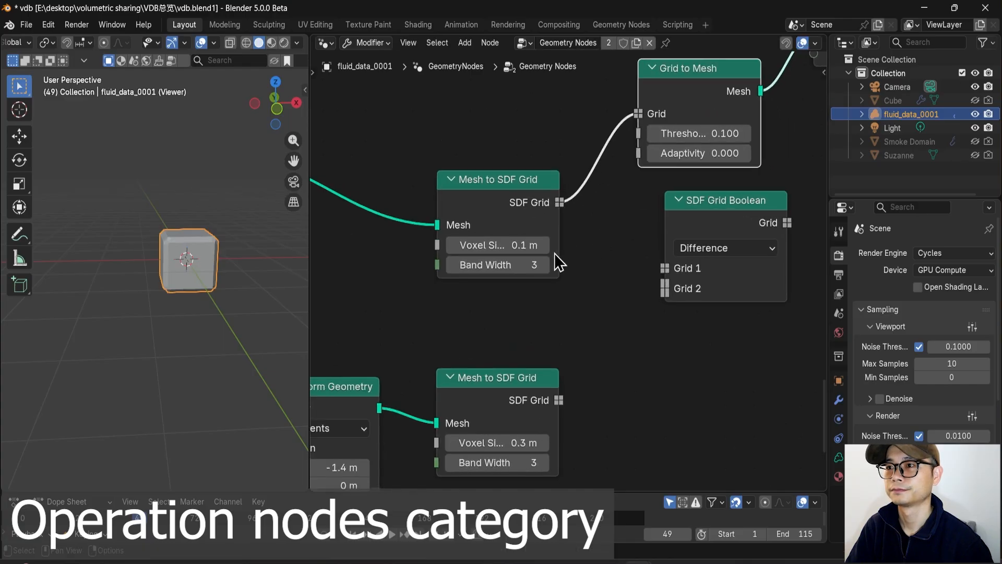
# - Feed the cylinder's Mesh to SDF Grid into Grid to Mesh and set its Voxel Size to 0.1 m
pyautogui.moveTo(546, 293); pyautogui.dragTo(560, 256, button='middle')
pyautogui.scroll(-1, 538, 387)
pyautogui.moveTo(534, 397); pyautogui.dragTo(507, 392, button='middle')
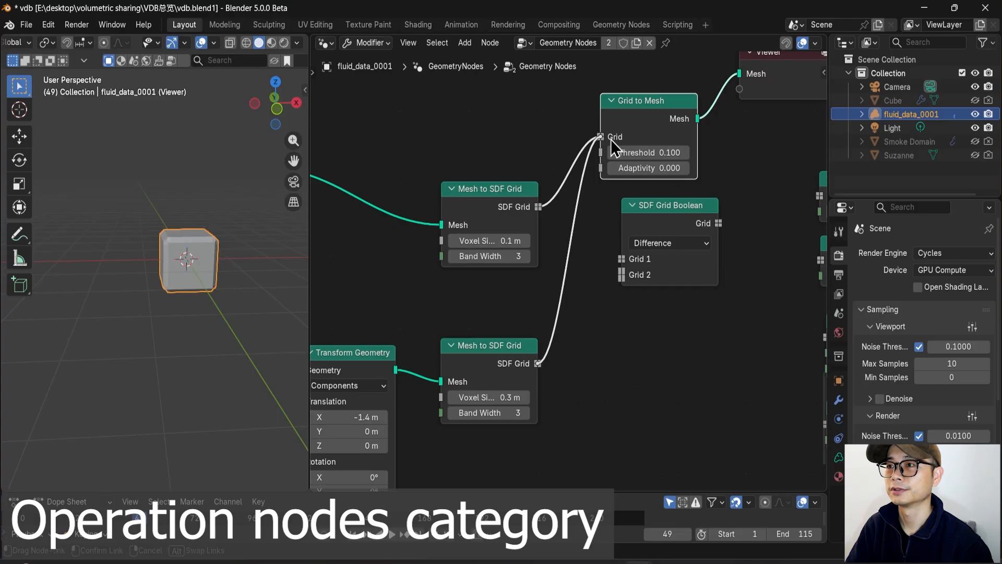
pyautogui.moveTo(611, 140); pyautogui.dragTo(606, 138)
pyautogui.scroll(1, 505, 389)
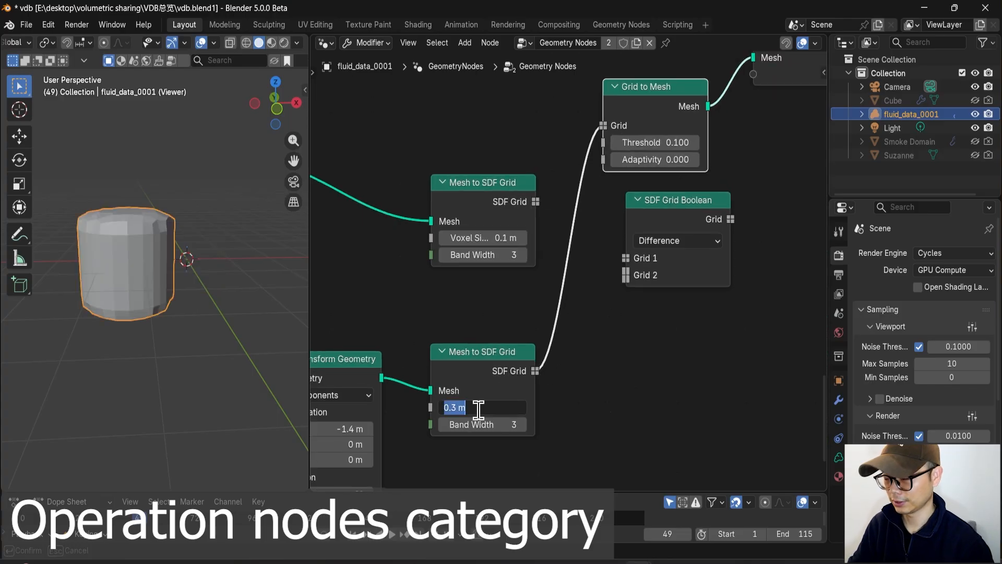
pyautogui.press('Return')
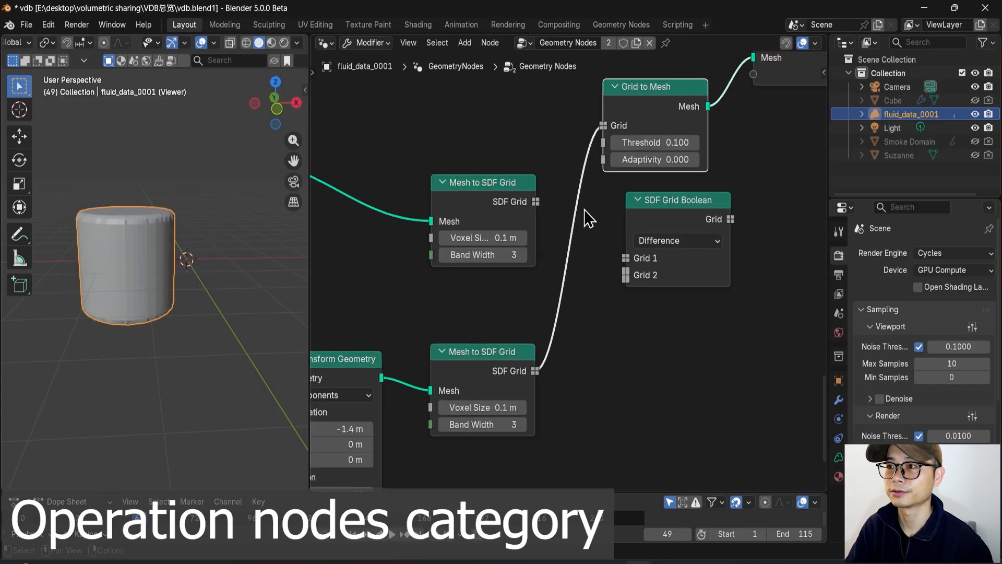
# - Move Grid to Mesh farther along and insert SDF Grid Boolean between it and the cylinder's Mesh to SDF Grid
pyautogui.moveTo(629, 125); pyautogui.dragTo(752, 198)
pyautogui.moveTo(647, 226); pyautogui.dragTo(593, 246)
pyautogui.scroll(1, 595, 250)
pyautogui.moveTo(595, 251); pyautogui.dragTo(549, 247, button='middle')
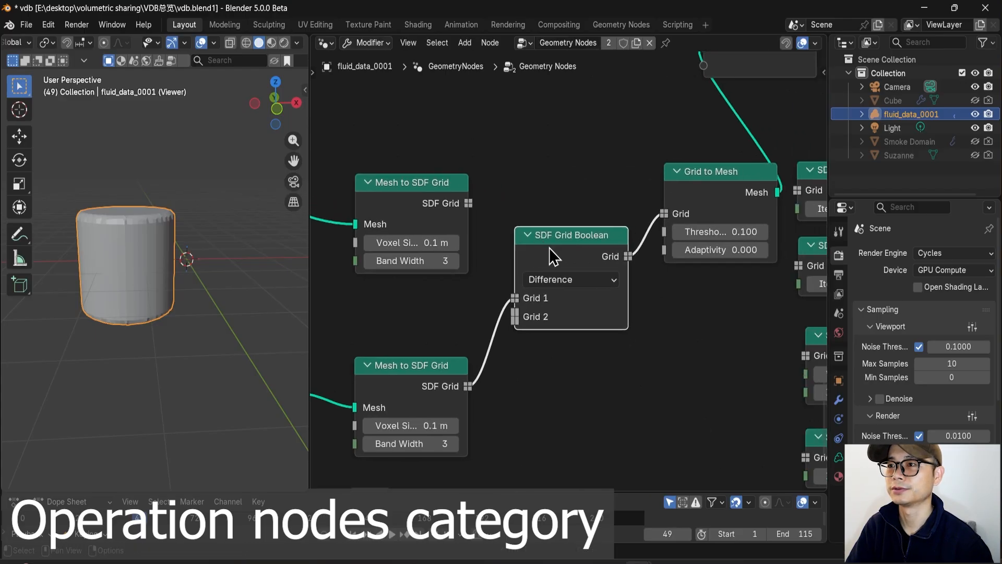
# - Review the SDF Grid Boolean operation choices, keep Difference, and link the cube's SDF grid to Grid 2
pyautogui.click(575, 279)
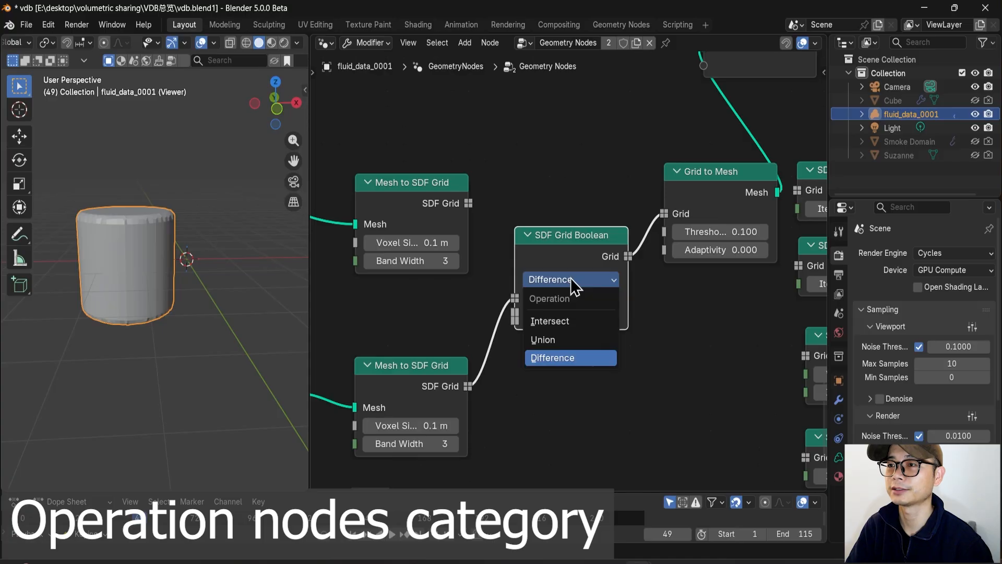
pyautogui.click(571, 277)
pyautogui.click(571, 278)
pyautogui.click(571, 278)
pyautogui.scroll(1, 571, 285)
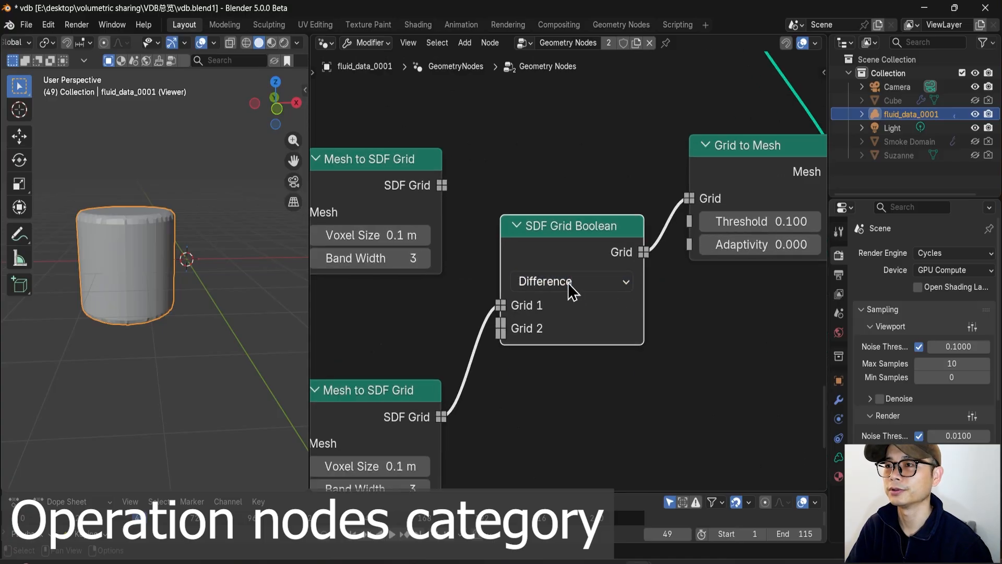
pyautogui.click(572, 285)
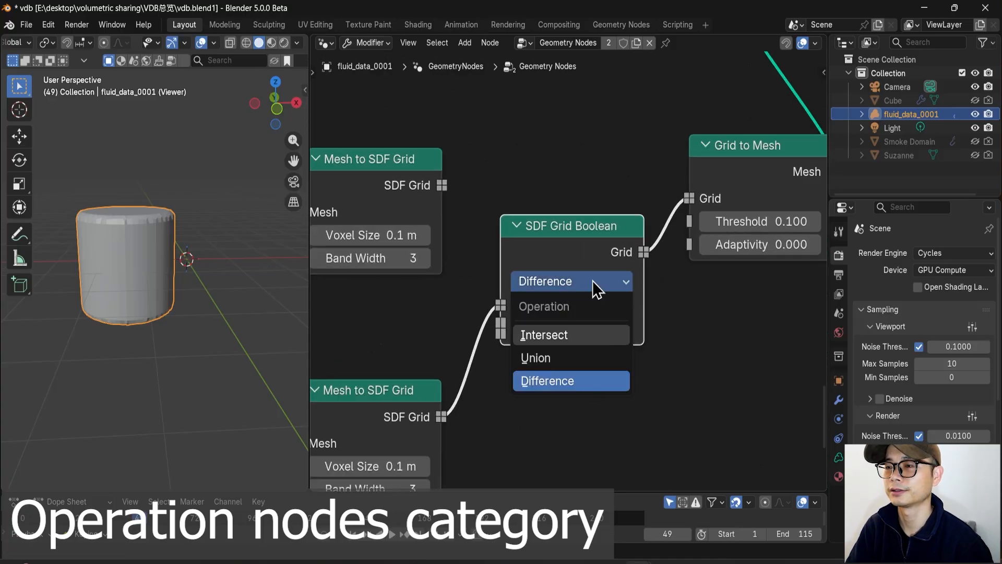
pyautogui.moveTo(441, 186); pyautogui.dragTo(447, 218)
pyautogui.moveTo(491, 337); pyautogui.dragTo(494, 334)
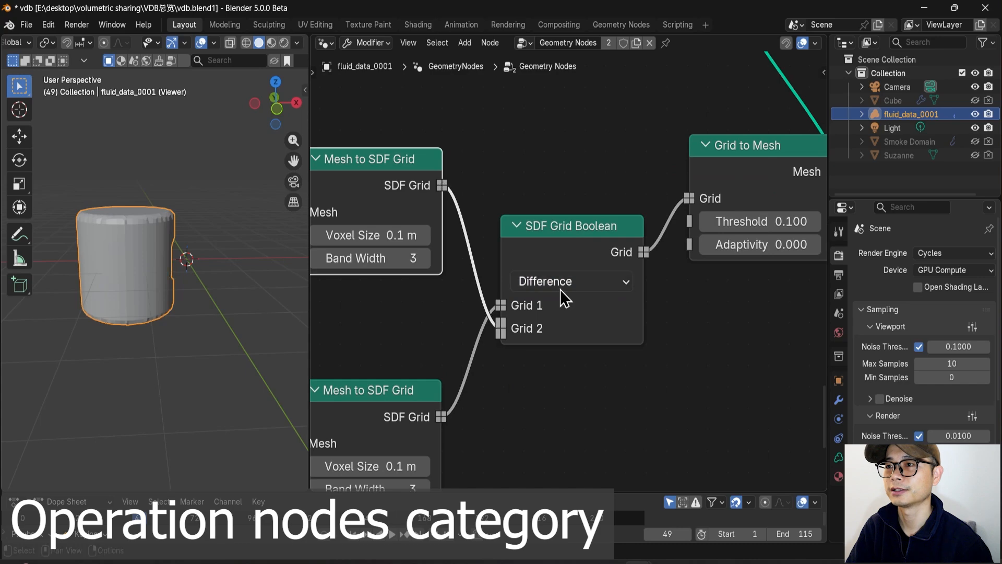
# - Set the X translation of the cylinder's Transform Geometry to -0.9 m and inspect the cut in the viewport
pyautogui.moveTo(88, 280); pyautogui.dragTo(207, 283, button='middle')
pyautogui.scroll(3, 208, 287)
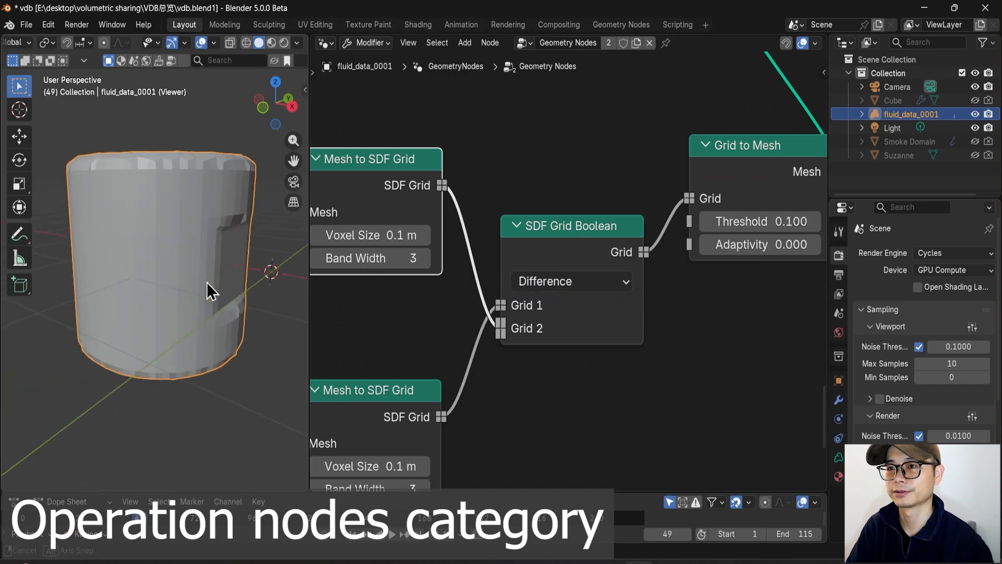
pyautogui.scroll(-2, 376, 249)
pyautogui.moveTo(381, 246); pyautogui.dragTo(518, 207, button='middle')
pyautogui.scroll(1, 468, 333)
pyautogui.moveTo(462, 362); pyautogui.dragTo(435, 317, button='middle')
pyautogui.scroll(1, 436, 318)
pyautogui.moveTo(383, 380); pyautogui.dragTo(370, 368)
pyautogui.moveTo(217, 274); pyautogui.dragTo(192, 265, button='middle')
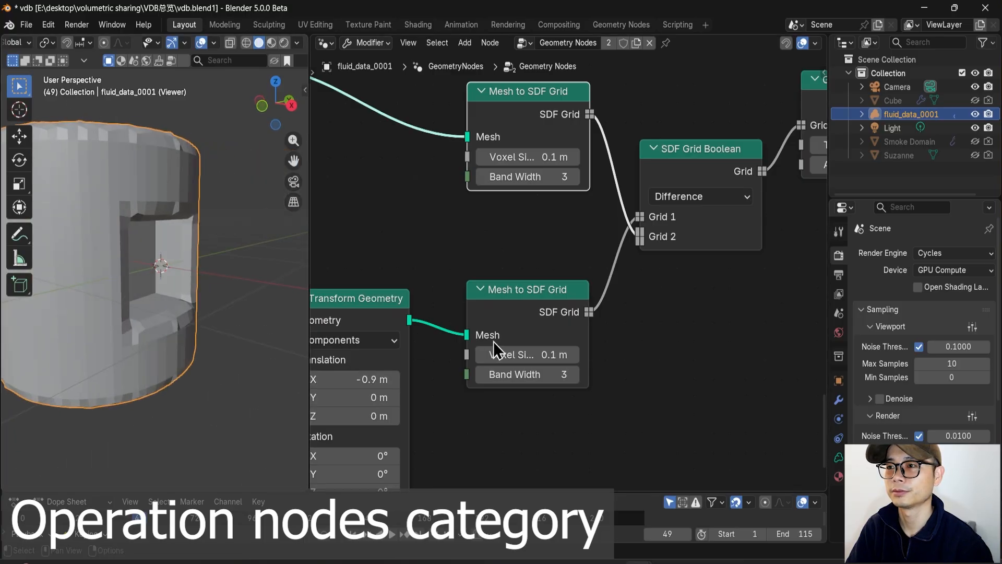
pyautogui.scroll(1, 494, 342)
pyautogui.moveTo(512, 339); pyautogui.dragTo(518, 348, button='middle')
# - Change SDF Grid Boolean to Union and link the cylinder's SDF grid into its Grid input
pyautogui.moveTo(716, 204); pyautogui.dragTo(655, 248, button='middle')
pyautogui.click(656, 248)
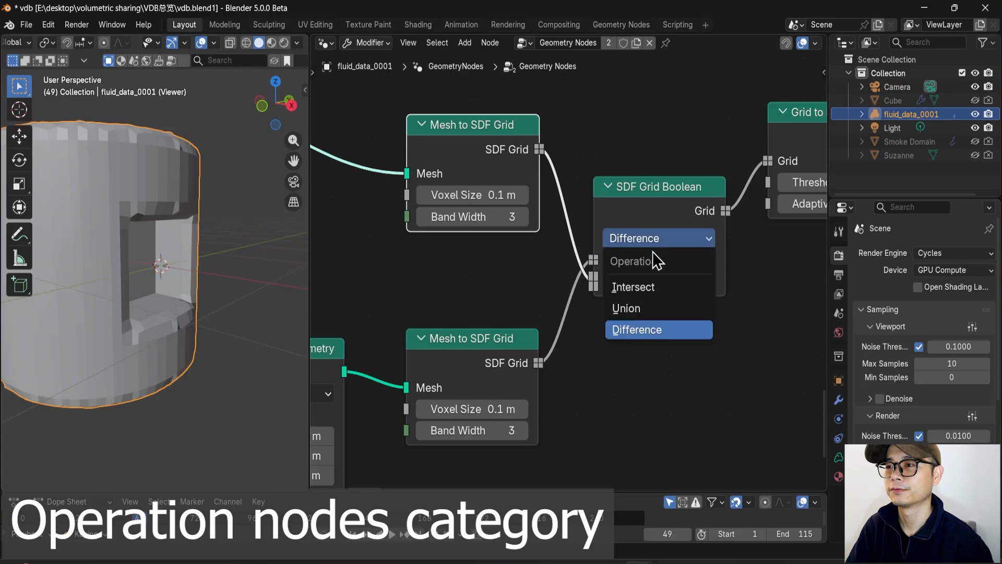
pyautogui.click(655, 310)
pyautogui.moveTo(177, 243); pyautogui.dragTo(171, 287, button='middle')
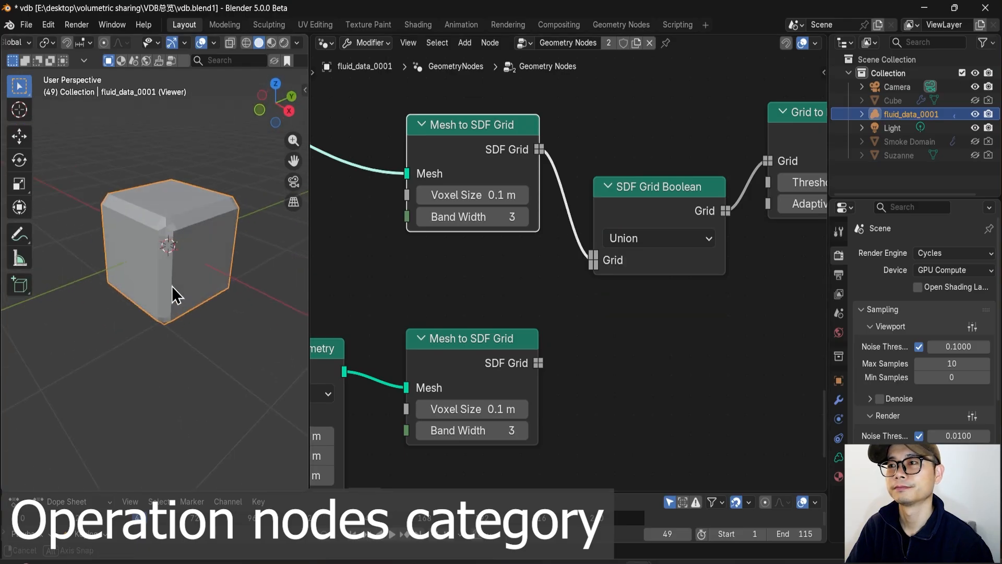
pyautogui.moveTo(538, 363); pyautogui.dragTo(594, 261)
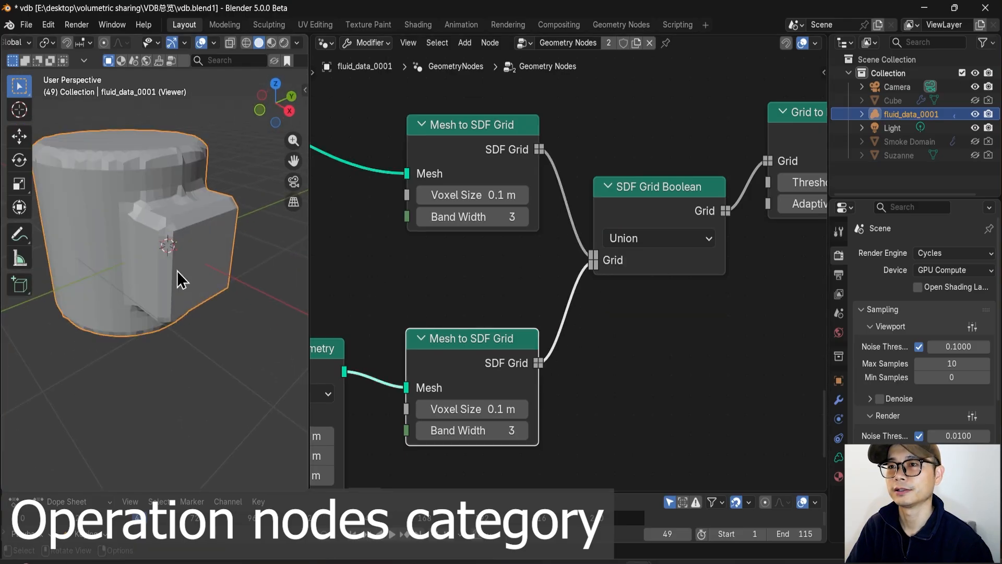
# - Switch SDF Grid Boolean to Intersect and inspect the resulting shape in the viewport
pyautogui.click(660, 239)
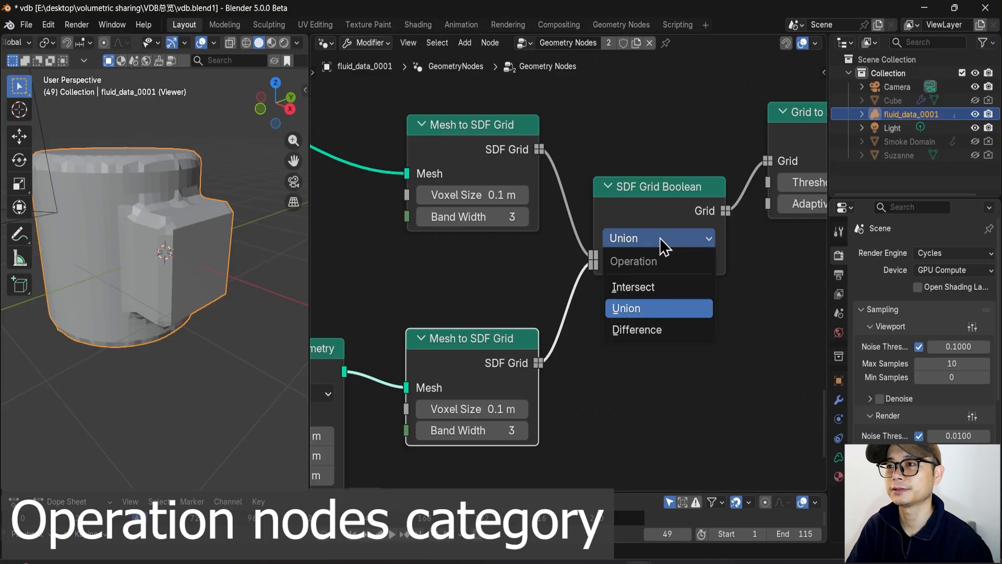
pyautogui.click(655, 286)
pyautogui.moveTo(231, 241); pyautogui.dragTo(303, 232, button='middle')
pyautogui.scroll(-3, 601, 271)
pyautogui.moveTo(690, 265); pyautogui.dragTo(486, 270, button='middle')
pyautogui.scroll(-3, 576, 277)
pyautogui.moveTo(579, 233); pyautogui.dragTo(521, 224, button='middle')
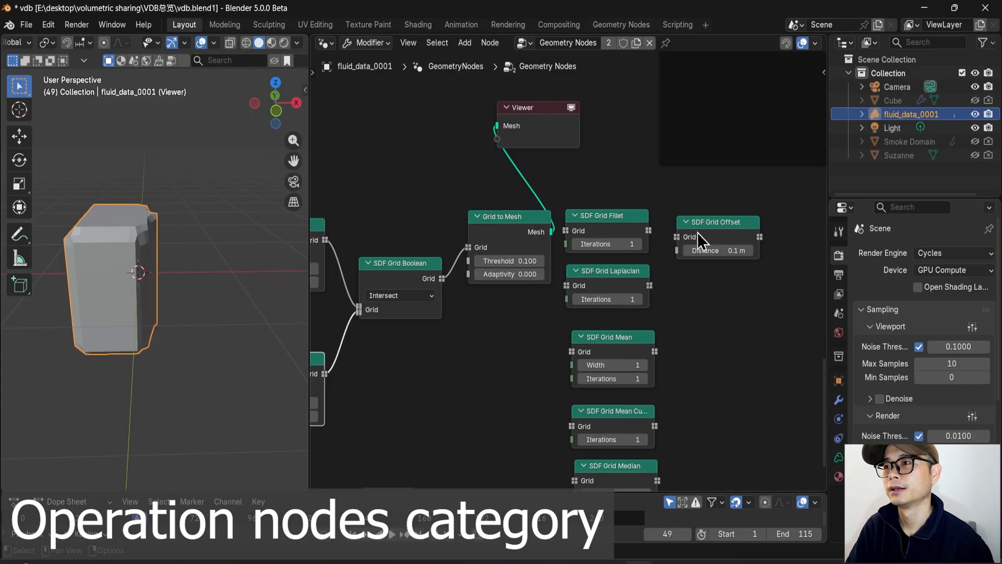
# - Select the remaining SDF Grid nodes together and move them below Grid to Mesh
pyautogui.moveTo(681, 245); pyautogui.dragTo(671, 207, button='middle')
pyautogui.moveTo(705, 449); pyautogui.dragTo(588, 154)
pyautogui.scroll(-3, 582, 192)
pyautogui.scroll(1, 583, 192)
pyautogui.moveTo(583, 195); pyautogui.dragTo(499, 280)
# - Move Grid to Mesh and the Viewer farther along to make room after SDF Grid Boolean
pyautogui.click(509, 206)
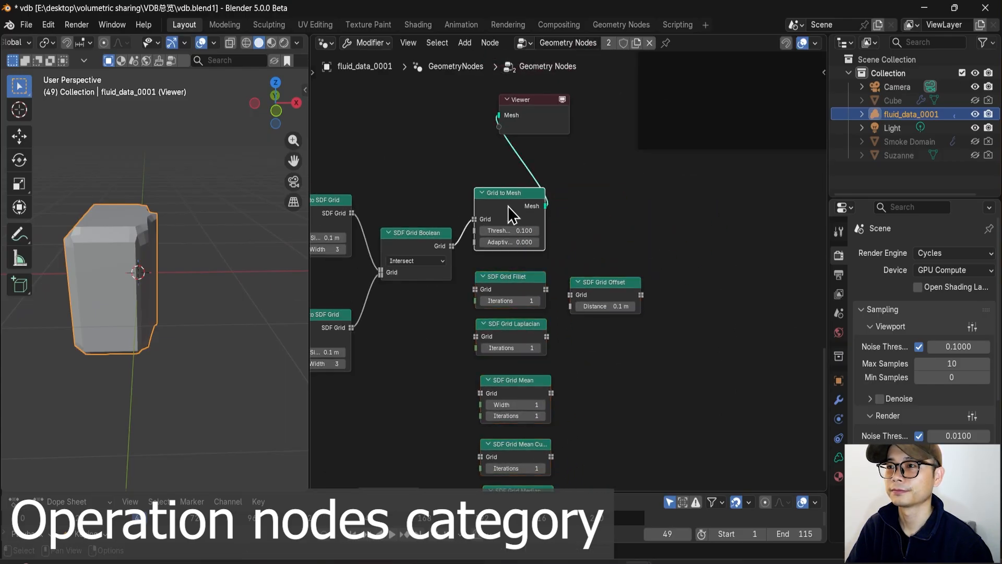
pyautogui.moveTo(508, 211); pyautogui.dragTo(673, 228)
pyautogui.moveTo(525, 111); pyautogui.dragTo(738, 207)
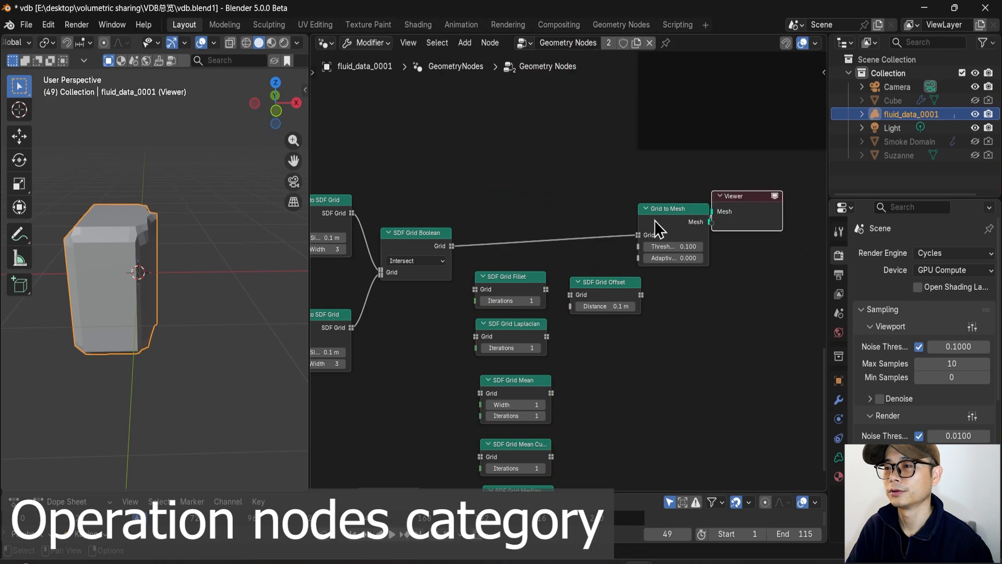
pyautogui.click(659, 230)
# - Insert SDF Grid Offset between SDF Grid Boolean and Grid to Mesh and raise its Distance to 0.4 m
pyautogui.scroll(3, 629, 261)
pyautogui.moveTo(617, 287); pyautogui.dragTo(534, 169)
pyautogui.scroll(1, 574, 203)
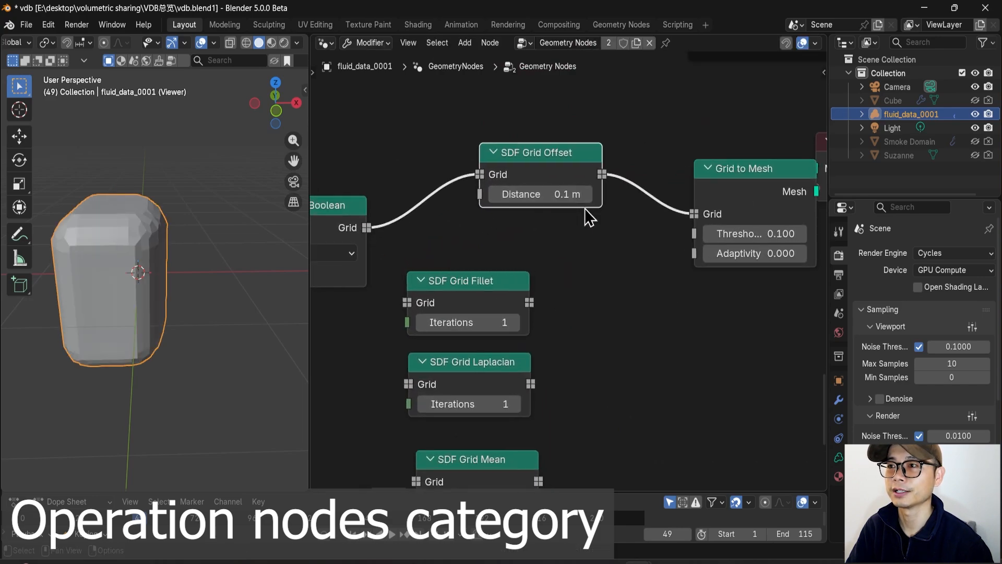
pyautogui.click(587, 193)
pyautogui.click(586, 194)
pyautogui.click(587, 193)
pyautogui.scroll(-2, 503, 251)
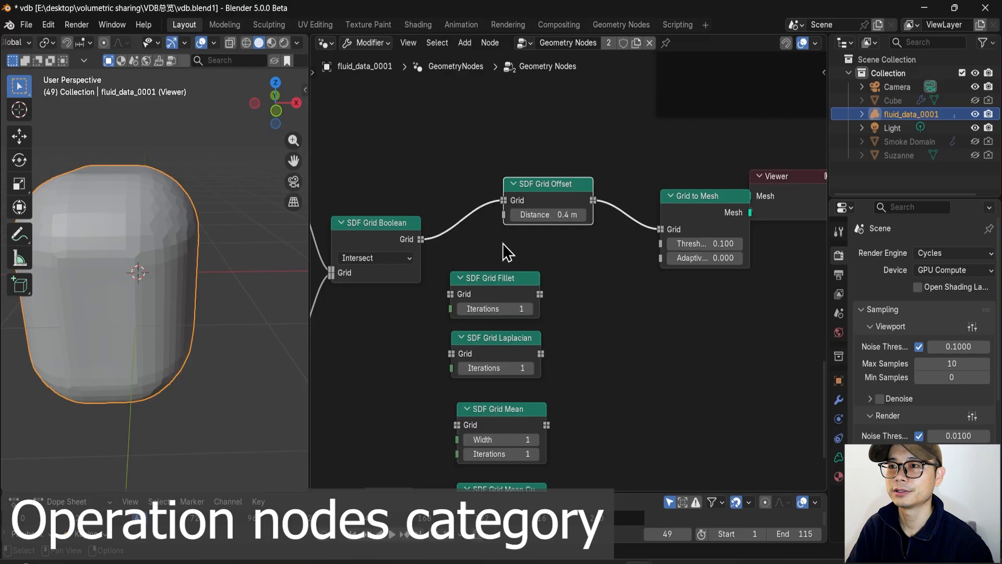
# - Set the SDF Grid Boolean operation back to Union and orbit around the offset shape
pyautogui.click(418, 258)
pyautogui.click(400, 310)
pyautogui.scroll(-3, 209, 284)
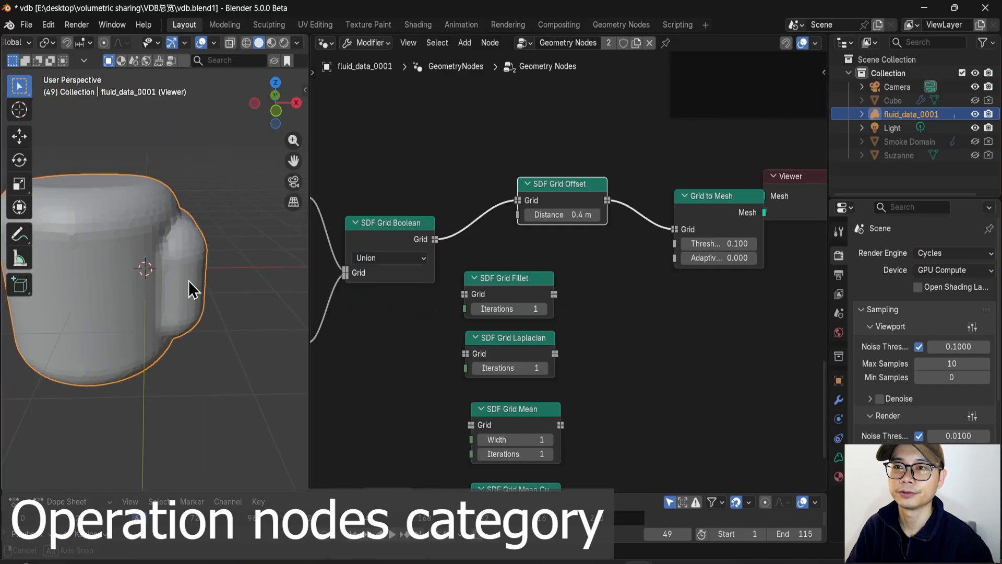
pyautogui.moveTo(189, 280); pyautogui.dragTo(162, 280, button='middle')
# - Try larger SDF Grid Offset distances up to 0.9 m, and finish with a Distance of -0.7 m
pyautogui.moveTo(598, 220); pyautogui.dragTo(581, 215)
pyautogui.click(530, 220)
pyautogui.click(530, 220)
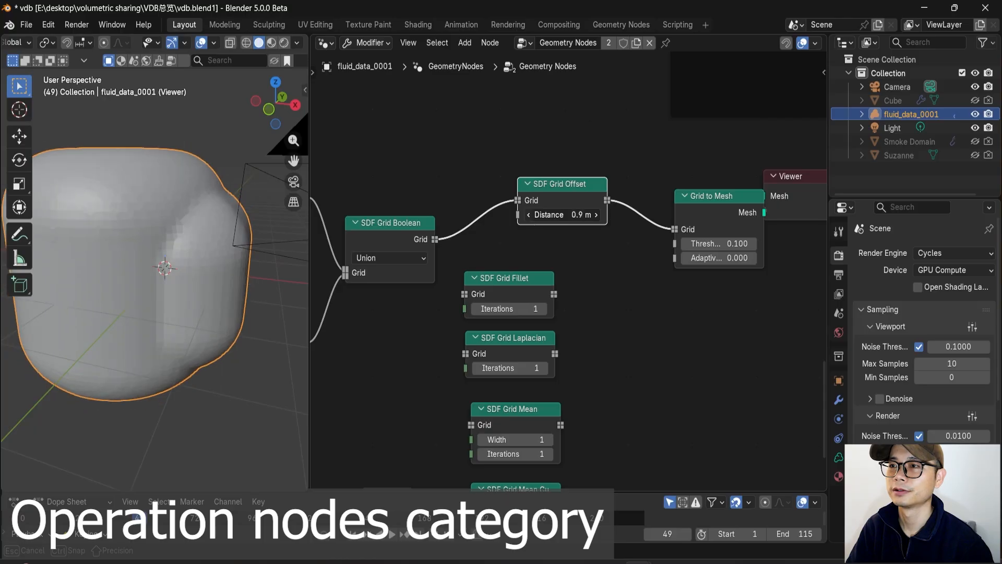
pyautogui.click(530, 220)
pyautogui.click(534, 220)
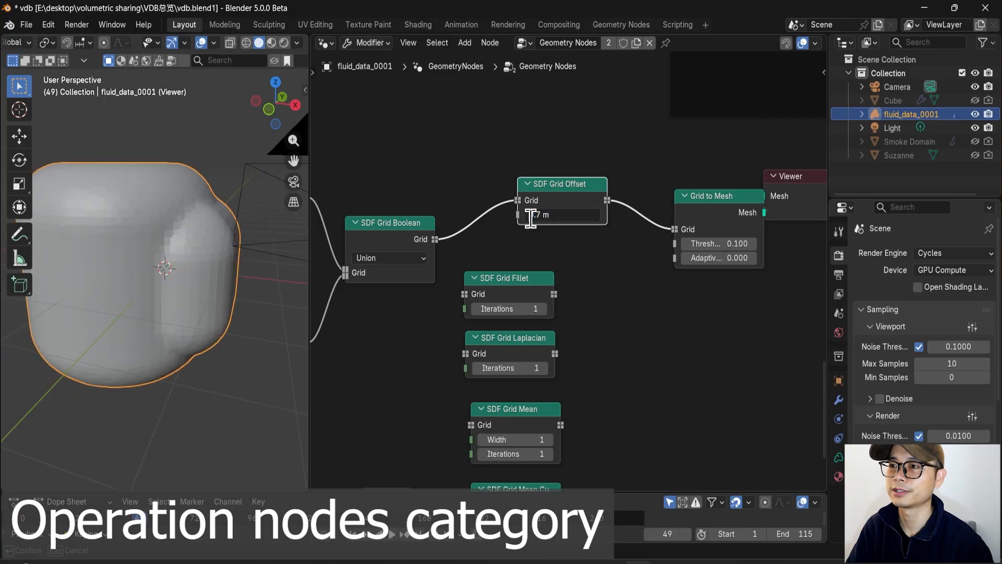
pyautogui.click(571, 204)
pyautogui.moveTo(532, 228); pyautogui.dragTo(507, 222)
# - Move SDF Grid Offset up out of the chain and link SDF Grid Boolean directly to Grid to Mesh
pyautogui.scroll(-1, 567, 243)
pyautogui.moveTo(567, 240); pyautogui.dragTo(557, 211, button='middle')
pyautogui.moveTo(563, 280); pyautogui.dragTo(561, 197, button='middle')
pyautogui.moveTo(555, 104); pyautogui.dragTo(560, 91)
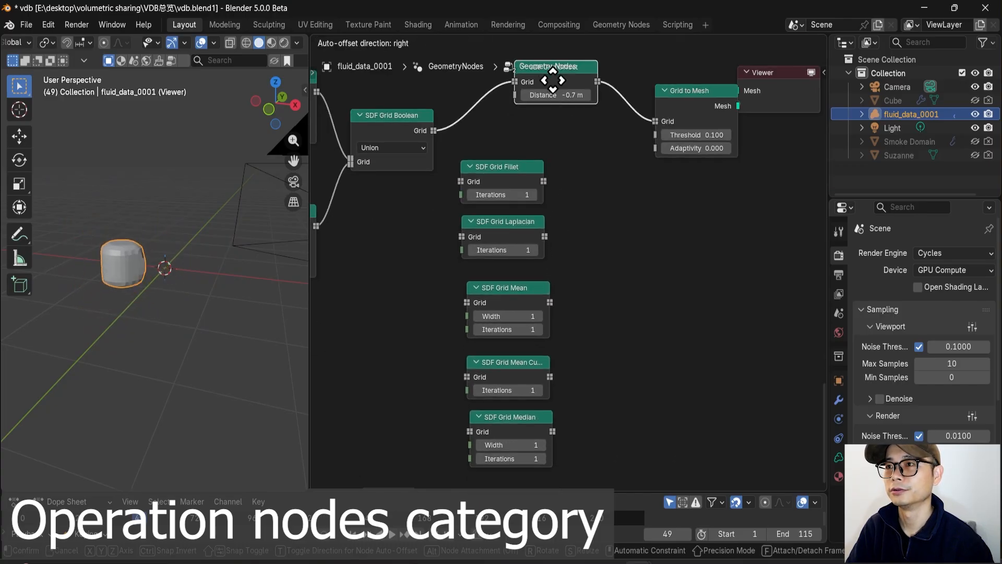
pyautogui.moveTo(434, 130); pyautogui.dragTo(655, 121)
pyautogui.moveTo(543, 209); pyautogui.dragTo(558, 201, button='middle')
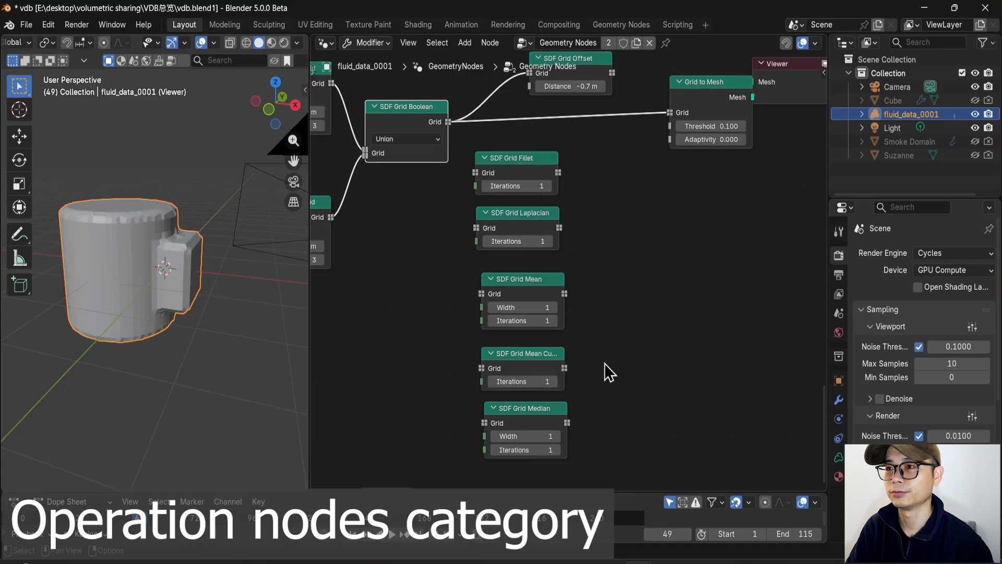
# - Route the SDF Grid Boolean output through SDF Grid Fillet into Grid to Mesh
pyautogui.moveTo(604, 456); pyautogui.dragTo(514, 175)
pyautogui.scroll(1, 515, 147)
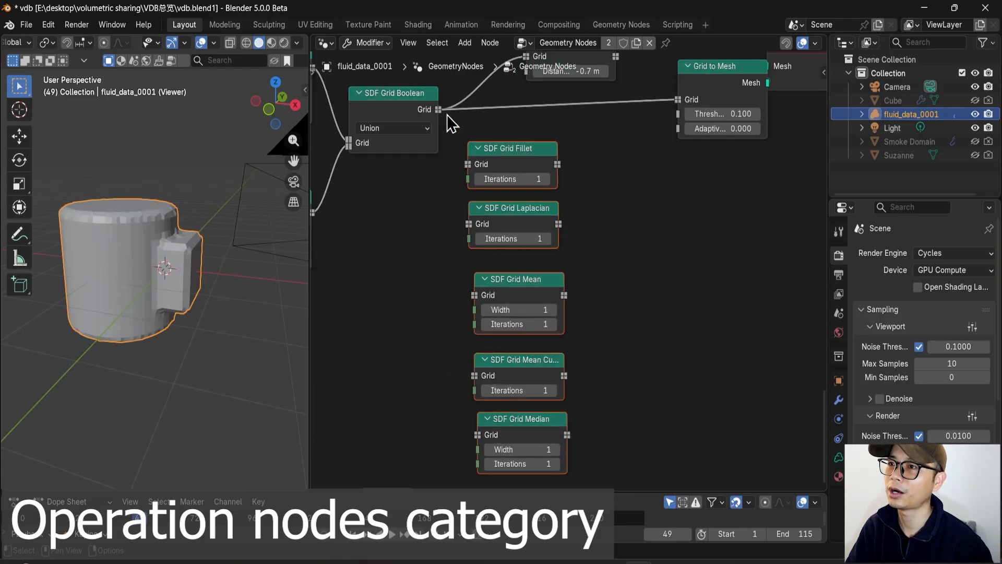
pyautogui.moveTo(439, 110); pyautogui.dragTo(464, 165)
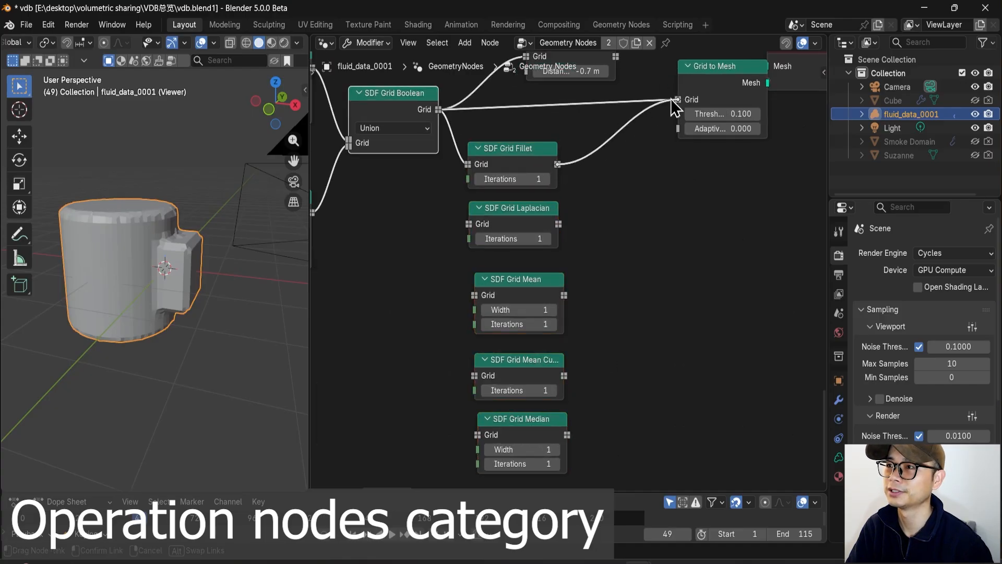
pyautogui.moveTo(673, 101); pyautogui.dragTo(677, 99)
pyautogui.scroll(1, 555, 201)
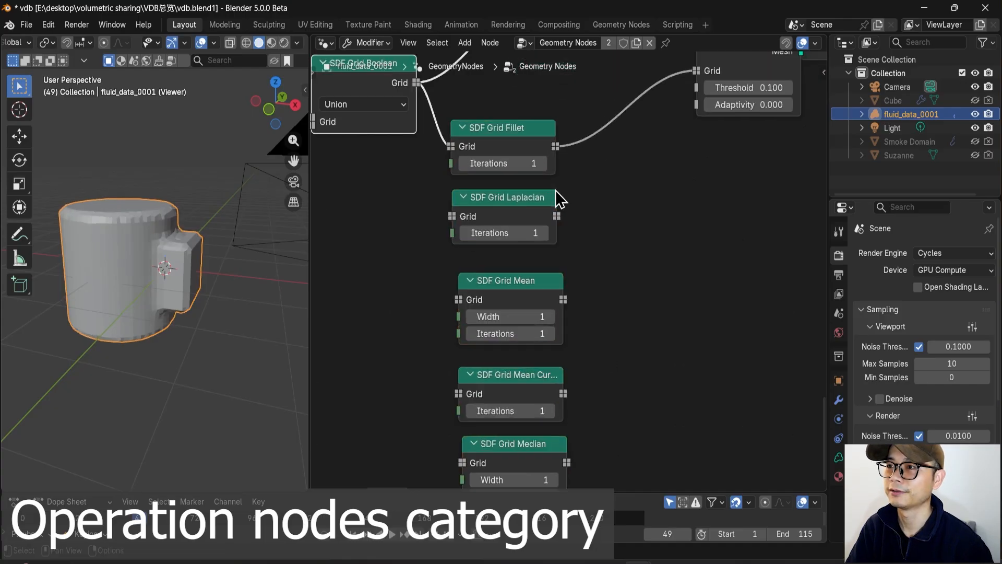
# - Raise the SDF Grid Fillet Iterations to 10
pyautogui.click(542, 166)
pyautogui.click(541, 166)
pyautogui.click(542, 166)
pyautogui.click(542, 166)
pyautogui.click(541, 166)
pyautogui.click(541, 166)
pyautogui.click(541, 166)
pyautogui.scroll(1, 181, 278)
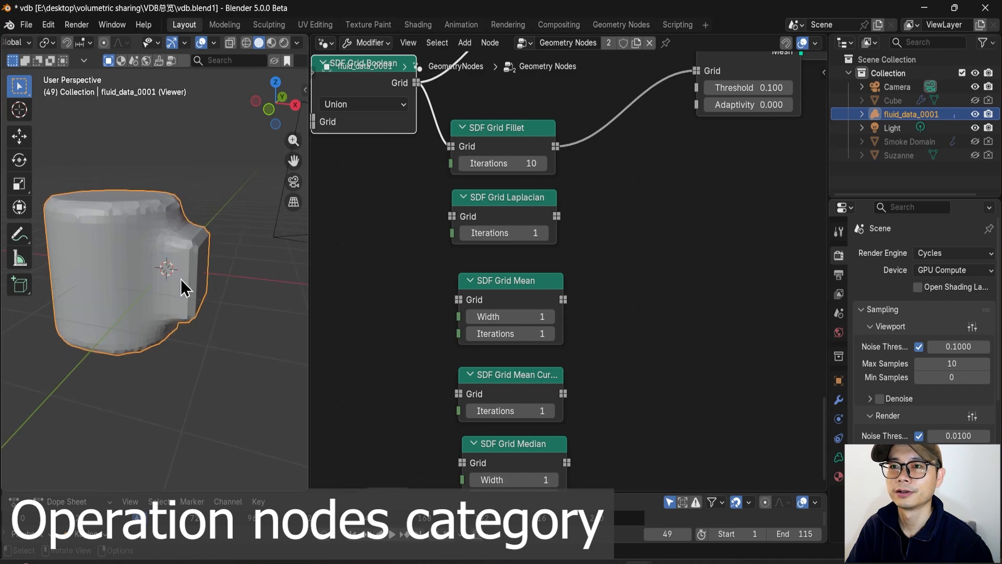
# - Increase the SDF Grid Fillet Iterations further to 26 while viewing the cylinder and cube junction up close
pyautogui.scroll(2, 181, 279)
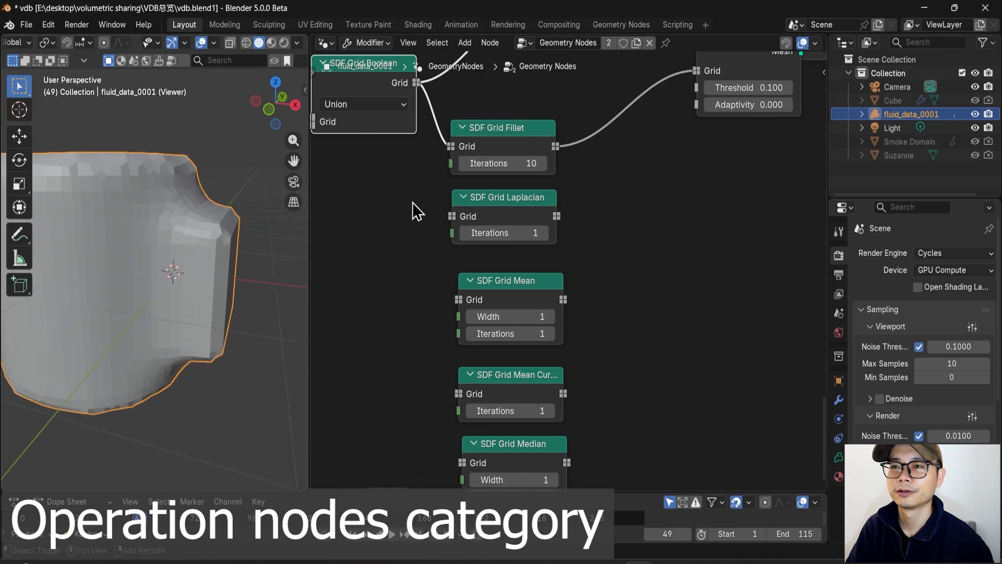
pyautogui.click(543, 164)
pyautogui.click(543, 164)
pyautogui.click(542, 164)
pyautogui.click(543, 164)
pyautogui.click(543, 164)
pyautogui.click(542, 164)
pyautogui.click(542, 164)
pyautogui.click(543, 164)
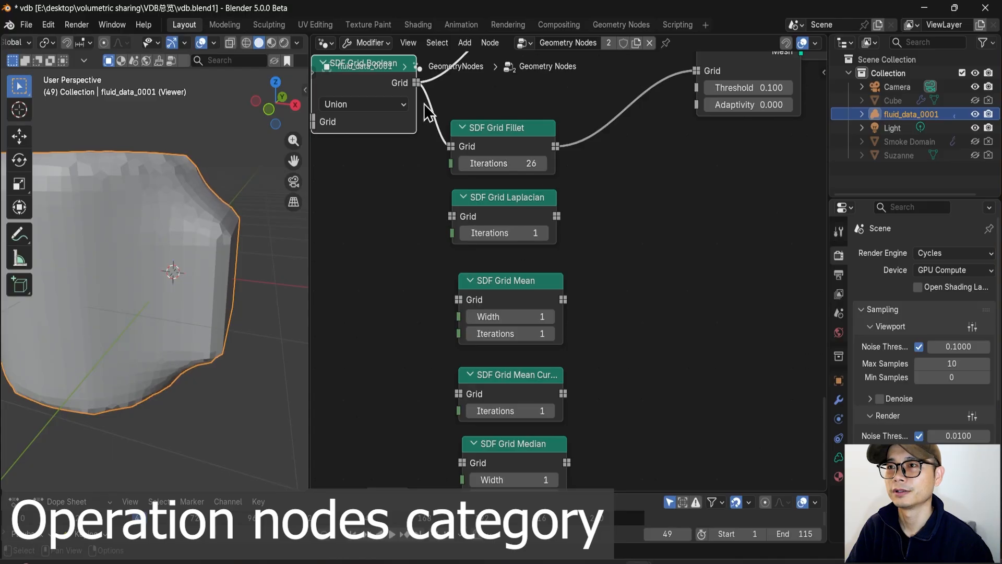
# - Route SDF Grid Boolean through SDF Grid Laplacian into Grid to Mesh and set its Iterations to 15
pyautogui.moveTo(453, 221); pyautogui.dragTo(452, 220)
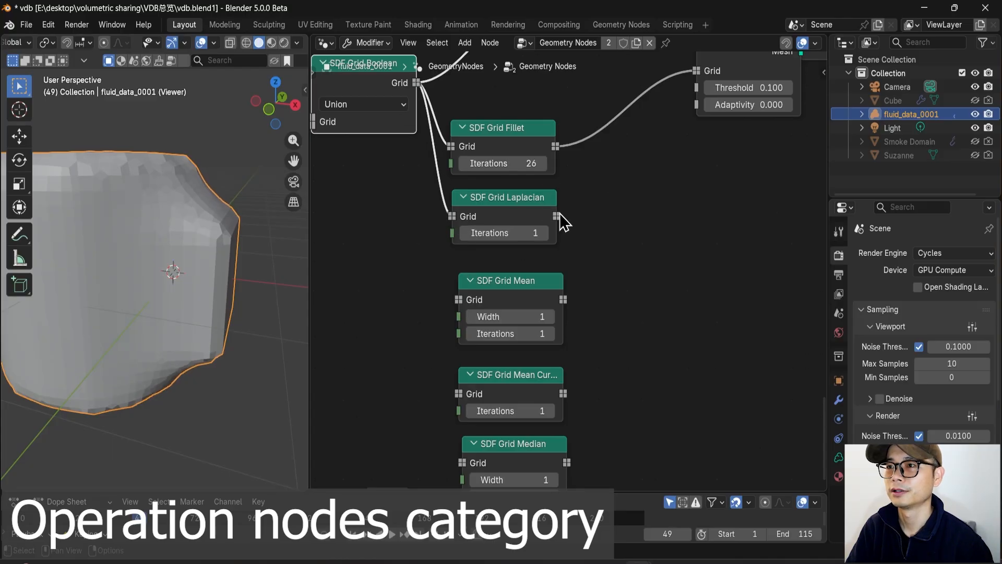
pyautogui.moveTo(557, 217); pyautogui.dragTo(696, 71)
pyautogui.moveTo(607, 118); pyautogui.dragTo(655, 109, button='middle')
pyautogui.scroll(2, 655, 125)
pyautogui.moveTo(585, 243); pyautogui.dragTo(627, 243)
# - Route SDF Grid Boolean through SDF Grid Mean into Grid to Mesh and raise its Width to 7
pyautogui.scroll(-3, 564, 279)
pyautogui.moveTo(522, 195); pyautogui.dragTo(515, 149, button='middle')
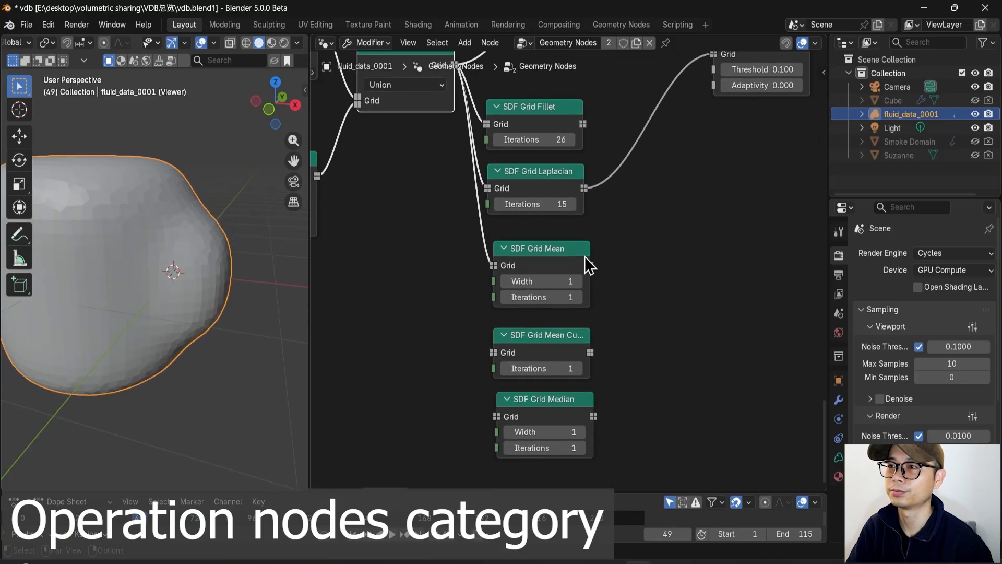
pyautogui.moveTo(702, 110); pyautogui.dragTo(718, 125)
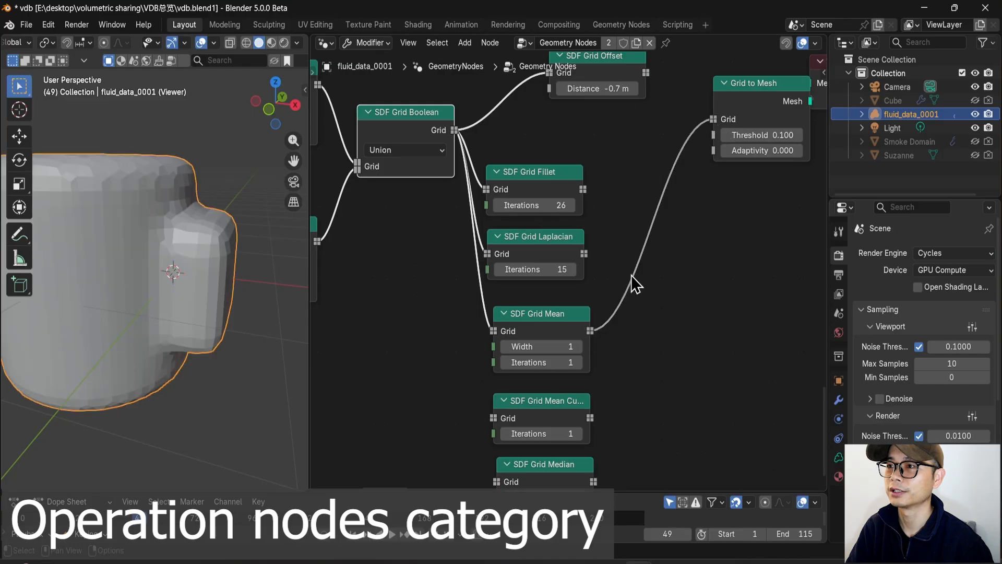
pyautogui.moveTo(598, 352); pyautogui.dragTo(598, 275, button='middle')
pyautogui.click(583, 273)
pyautogui.click(583, 273)
pyautogui.click(582, 274)
pyautogui.click(582, 274)
pyautogui.click(582, 273)
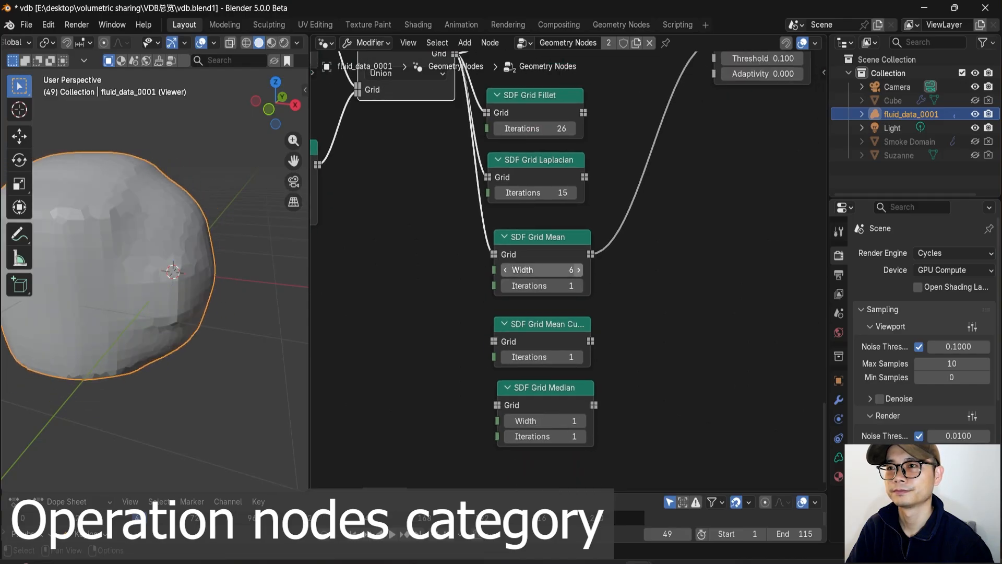
pyautogui.click(583, 274)
# - Try SDF Grid Mean Curvature with 8 Iterations between Boolean and Grid to Mesh, and replace it with SDF Grid Median at Width 10
pyautogui.scroll(-2, 569, 272)
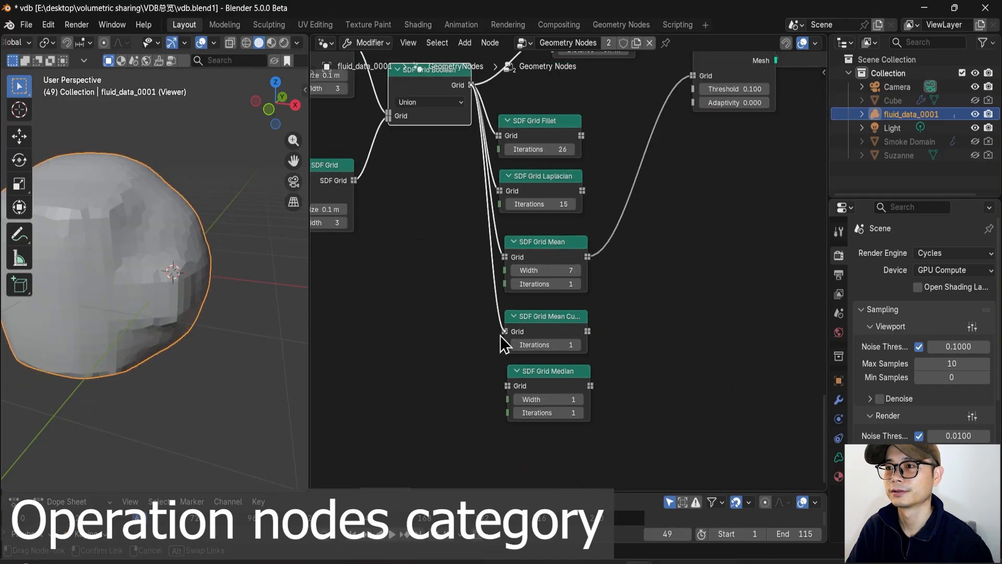
pyautogui.moveTo(588, 331); pyautogui.dragTo(608, 342)
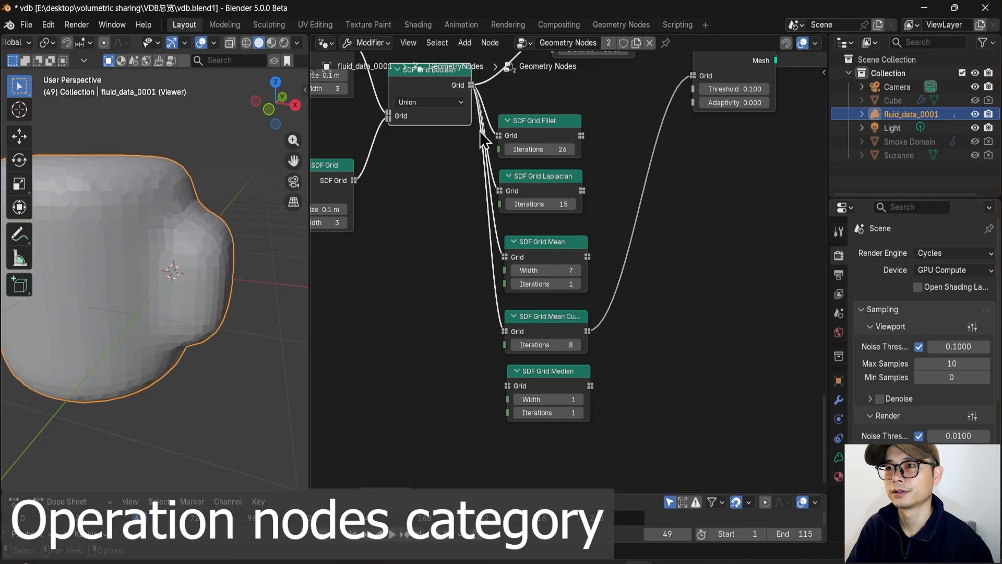
pyautogui.moveTo(470, 84); pyautogui.dragTo(505, 390)
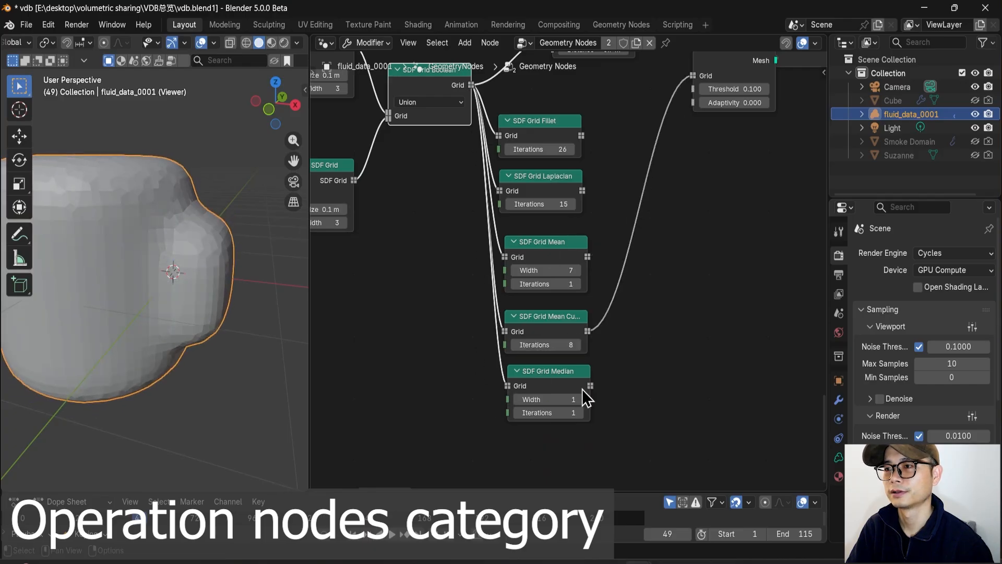
pyautogui.moveTo(596, 378); pyautogui.dragTo(692, 76)
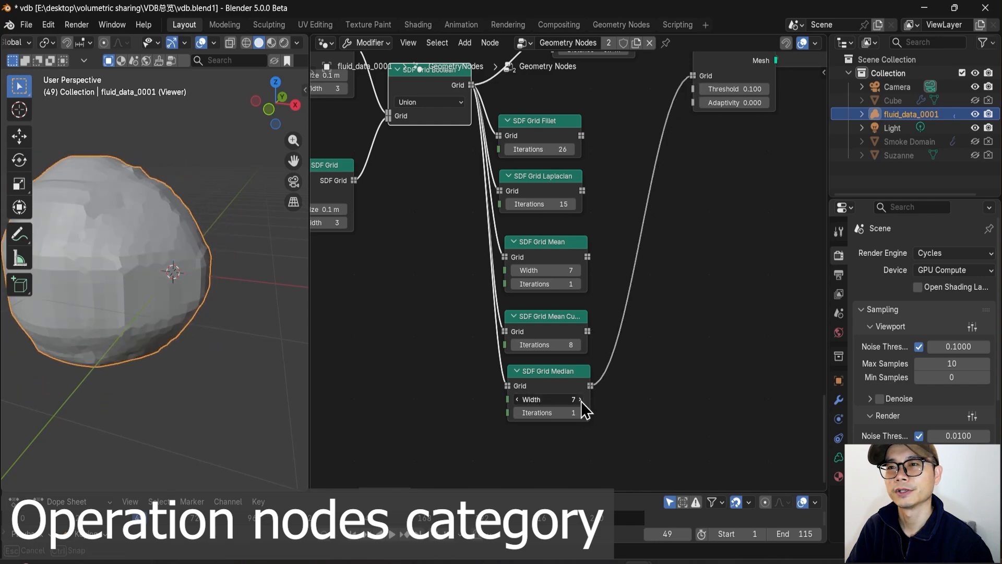
# - Rearrange the Grid to Mesh and Viewer nodes so they sit apart beside the SDF filter nodes
pyautogui.scroll(-3, 579, 404)
pyautogui.moveTo(559, 347); pyautogui.dragTo(492, 394, button='middle')
pyautogui.scroll(3, 579, 261)
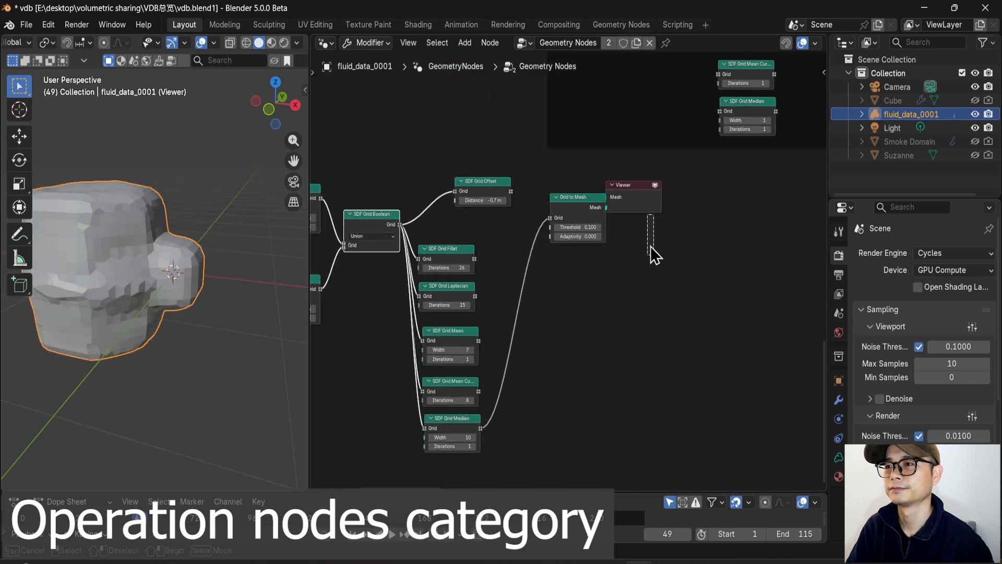
pyautogui.moveTo(651, 247); pyautogui.dragTo(651, 248)
pyautogui.moveTo(633, 196)
pyautogui.mouseDown()
pyautogui.moveTo(643, 236)
pyautogui.moveTo(633, 203)
pyautogui.mouseUp()
pyautogui.moveTo(574, 213); pyautogui.dragTo(545, 227)
pyautogui.moveTo(605, 215); pyautogui.dragTo(640, 240)
pyautogui.scroll(-1, 589, 258)
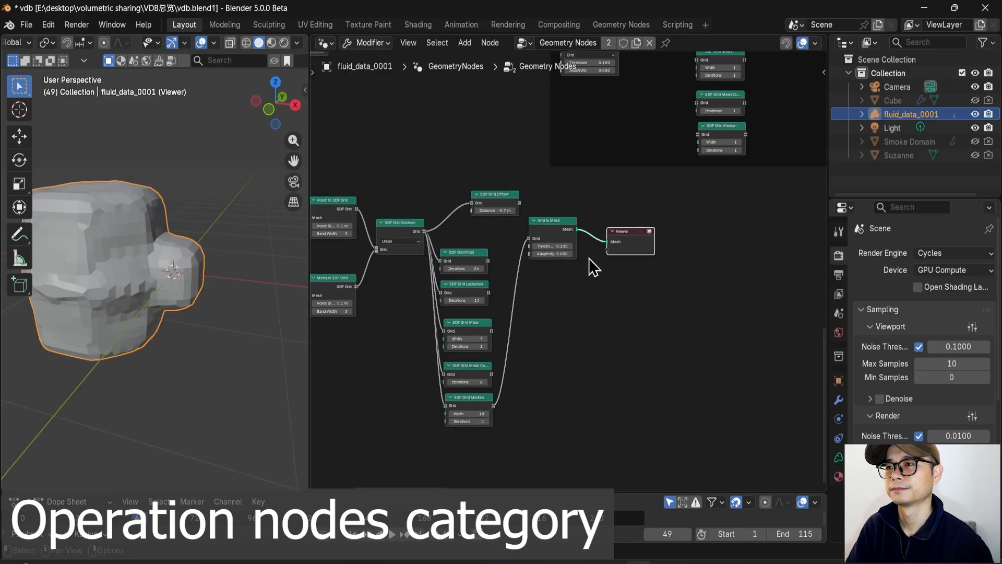
# - Duplicate Field to Grid, Voxelize Grid and Prune Grid from the operation frame, and place the copies below, detached from the frame
pyautogui.moveTo(647, 268); pyautogui.dragTo(559, 330, button='middle')
pyautogui.scroll(-1, 556, 337)
pyautogui.moveTo(540, 375); pyautogui.dragTo(505, 402, button='middle')
pyautogui.scroll(4, 669, 214)
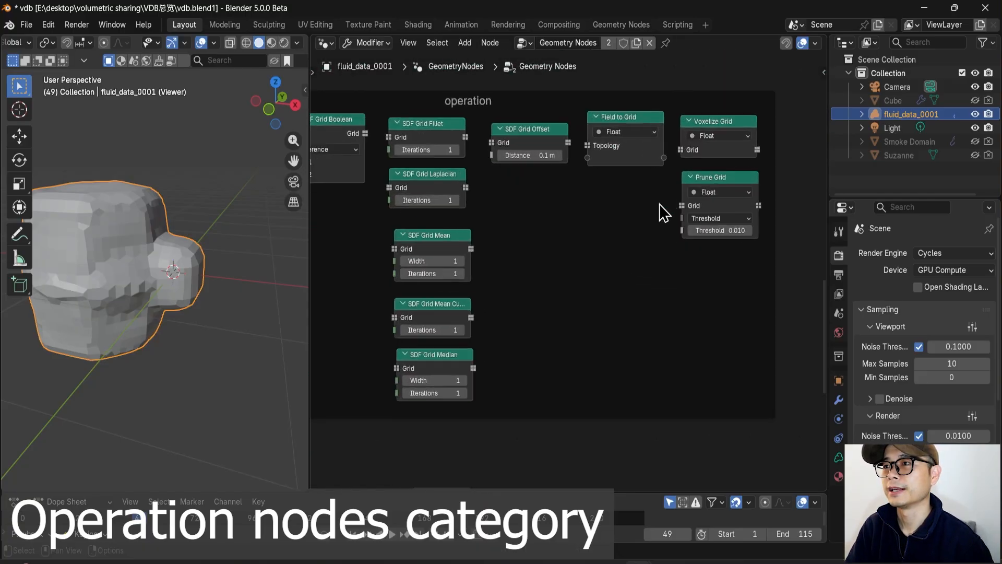
pyautogui.moveTo(659, 204); pyautogui.dragTo(638, 252, button='middle')
pyautogui.click(593, 141)
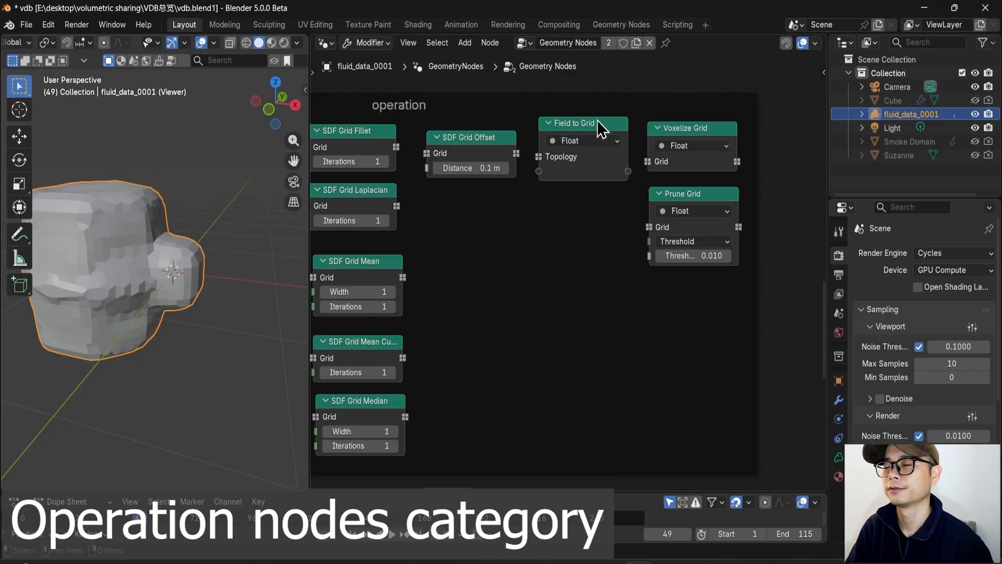
pyautogui.moveTo(690, 312); pyautogui.dragTo(574, 151)
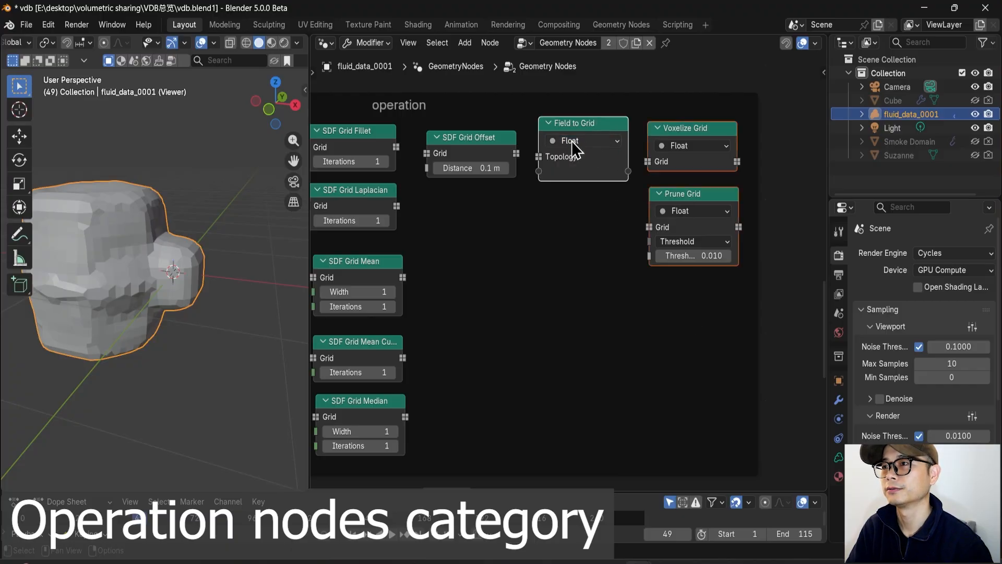
pyautogui.scroll(-7, 575, 150)
pyautogui.moveTo(576, 151); pyautogui.dragTo(583, 195, button='middle')
pyautogui.scroll(-3, 582, 266)
pyautogui.moveTo(578, 267); pyautogui.dragTo(575, 177, button='middle')
pyautogui.hotkey('shift', 'd')
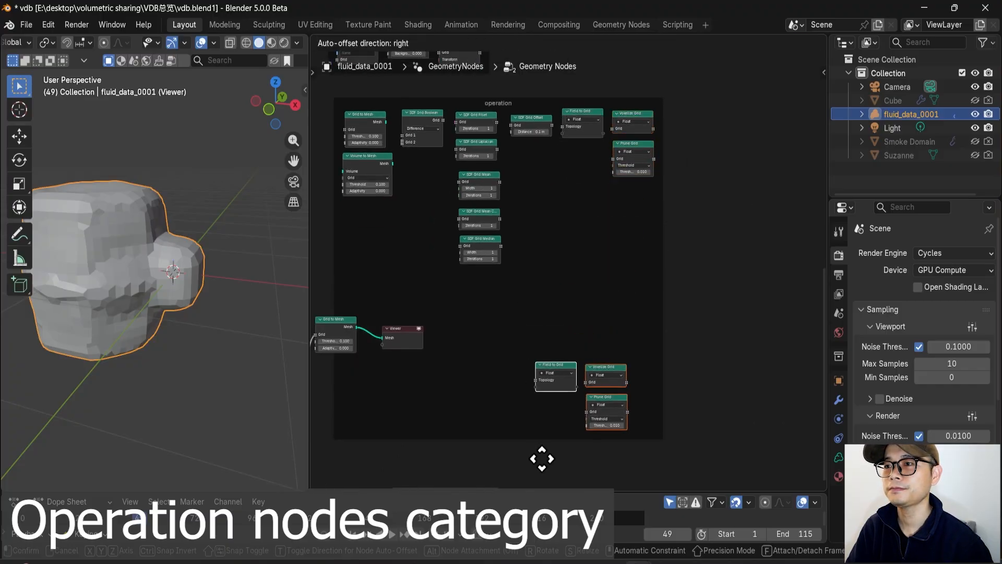
pyautogui.click(543, 457)
pyautogui.hotkey('alt', 'p')
pyautogui.scroll(2, 544, 456)
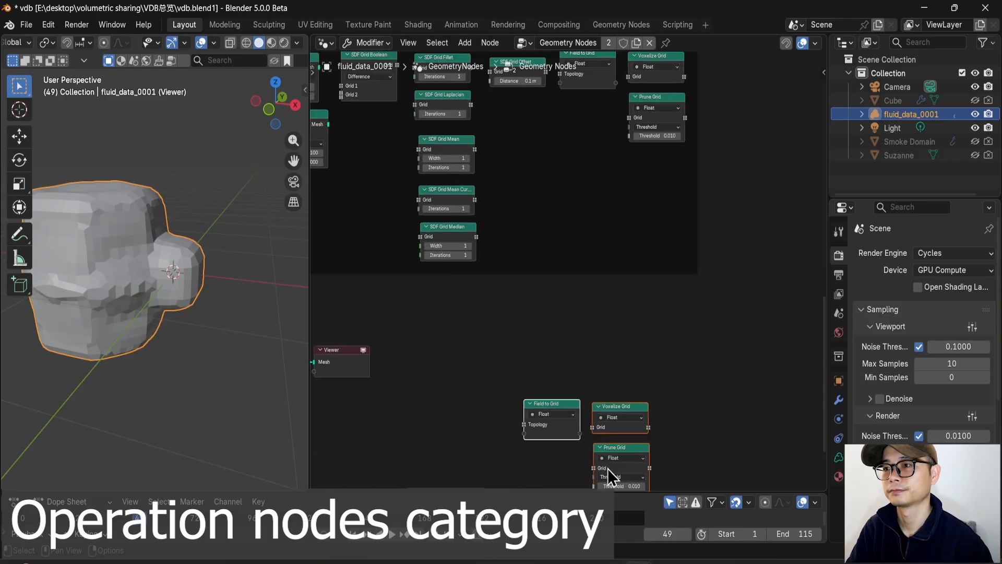
# - Try placing the Field to Grid copy beside the Set Grid Transform and Combine Transform nodes
pyautogui.moveTo(580, 468); pyautogui.dragTo(571, 332, button='middle')
pyautogui.moveTo(465, 270); pyautogui.dragTo(552, 322, button='middle')
pyautogui.click(614, 340)
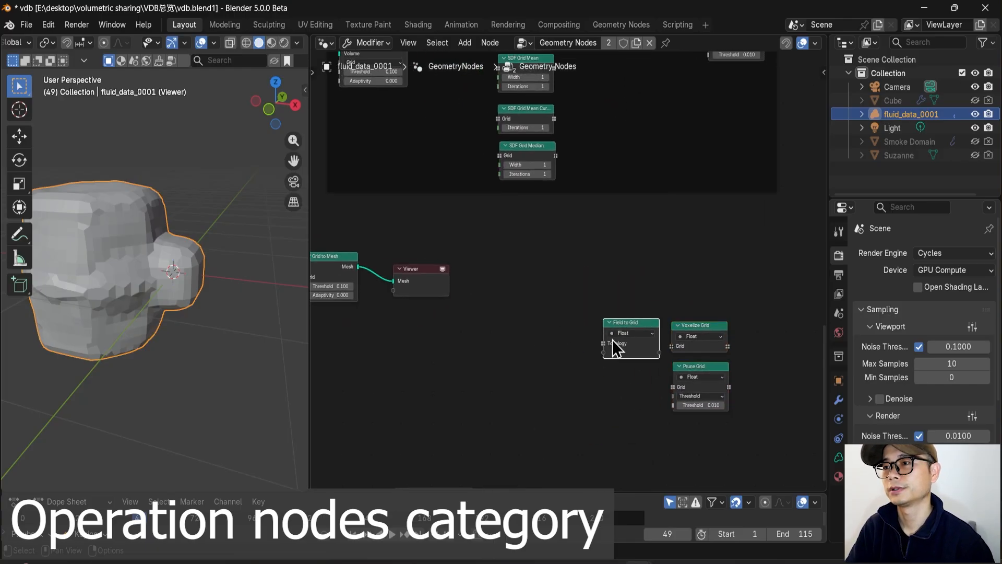
pyautogui.scroll(-6, 615, 374)
pyautogui.moveTo(619, 376); pyautogui.dragTo(782, 421, button='middle')
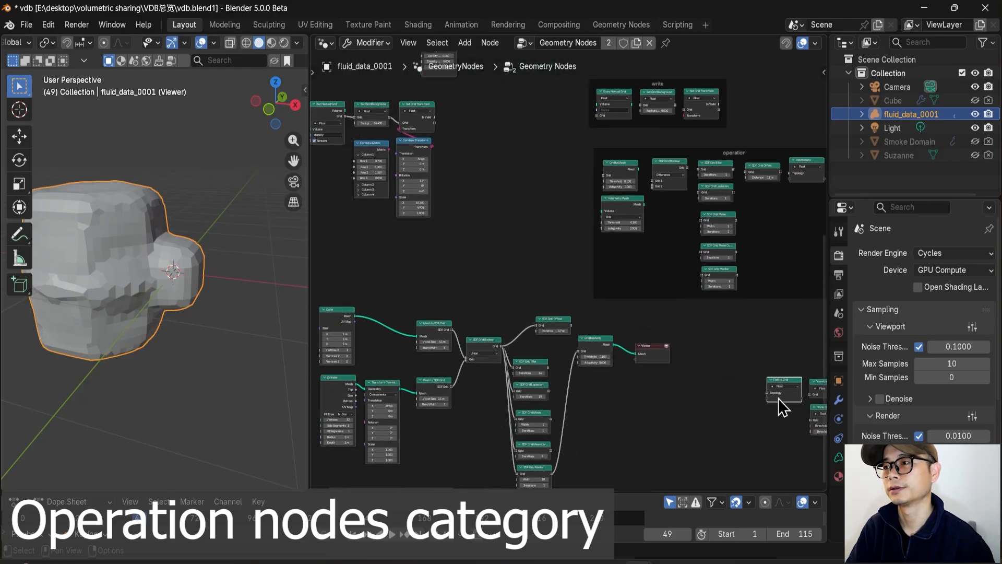
pyautogui.moveTo(778, 399); pyautogui.dragTo(468, 192)
pyautogui.moveTo(482, 180); pyautogui.dragTo(515, 191, button='middle')
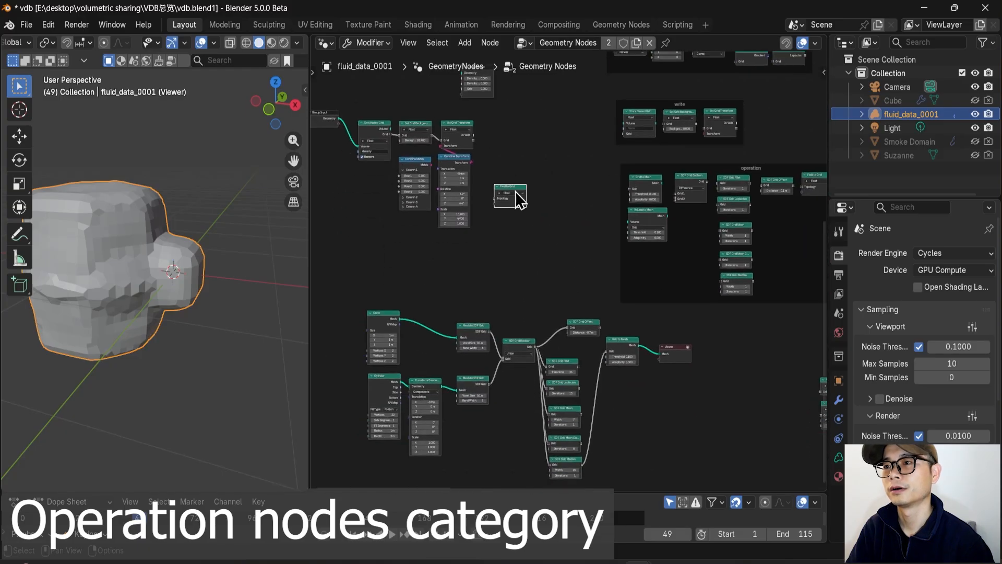
pyautogui.scroll(5, 582, 325)
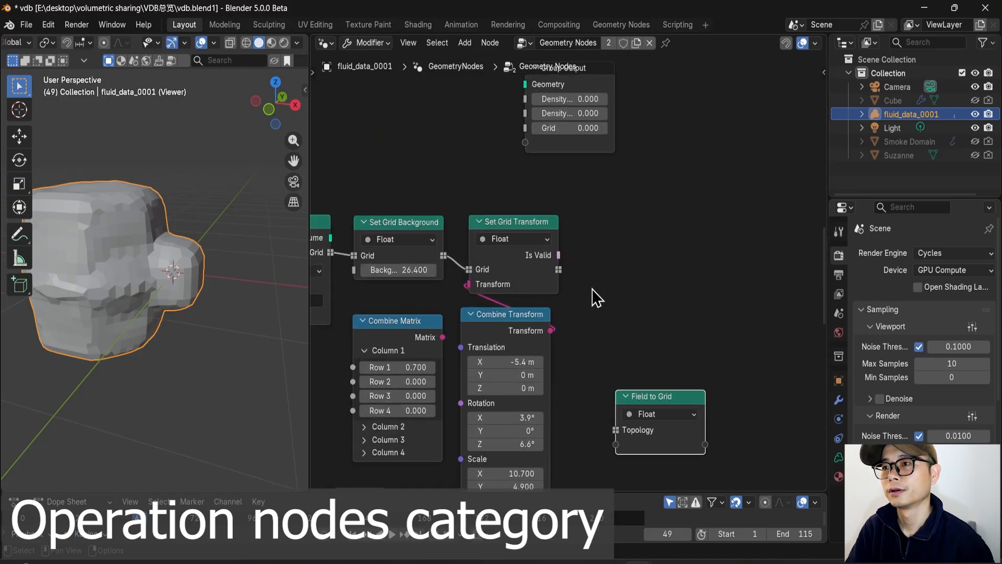
# - Move the Field to Grid copy back to the empty area near the copied Voxelize Grid and Prune Grid nodes
pyautogui.scroll(-6, 661, 413)
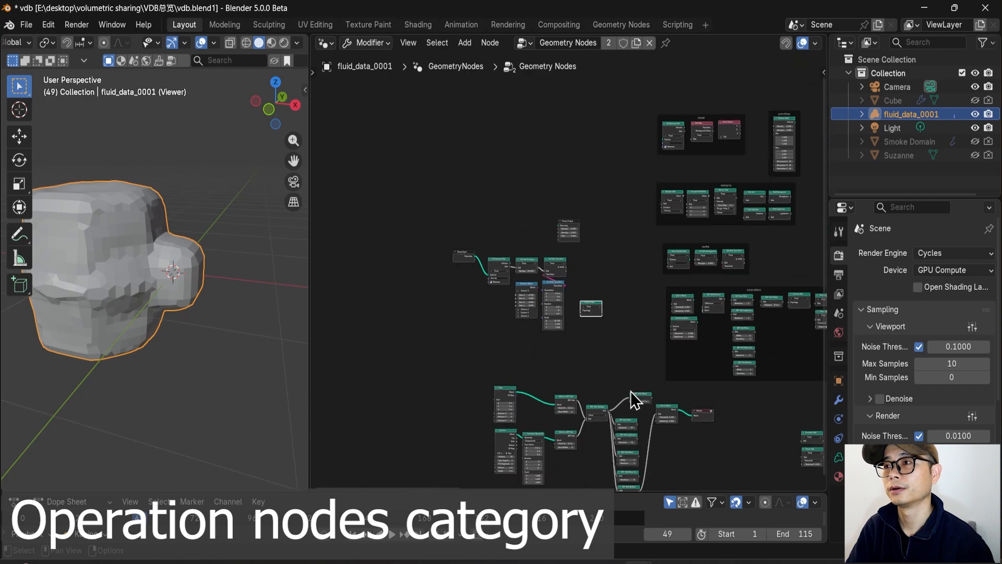
pyautogui.moveTo(631, 399); pyautogui.dragTo(443, 287, button='middle')
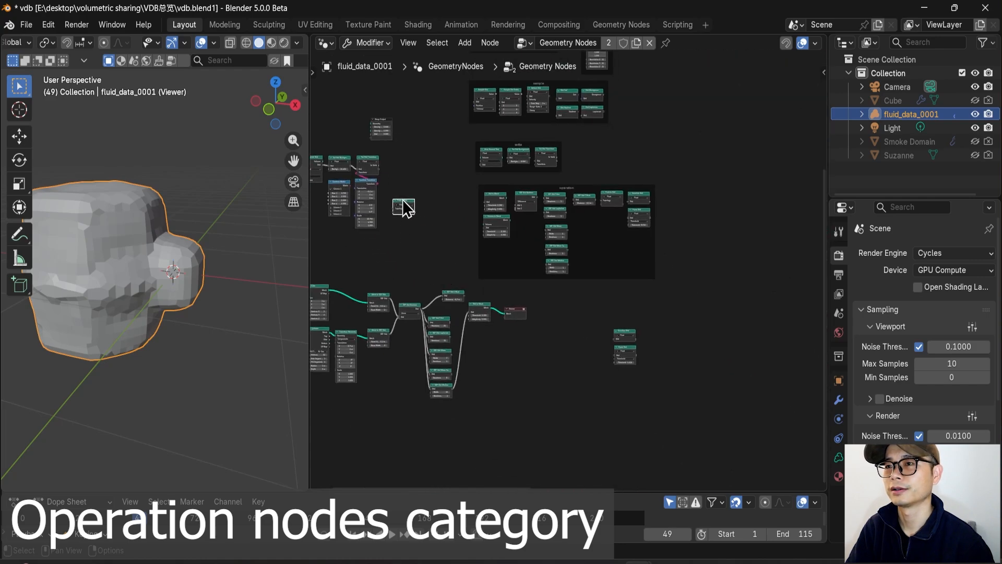
pyautogui.moveTo(403, 200); pyautogui.dragTo(650, 311)
pyautogui.scroll(1, 678, 324)
pyautogui.moveTo(678, 325); pyautogui.dragTo(449, 269, button='middle')
pyautogui.scroll(4, 449, 269)
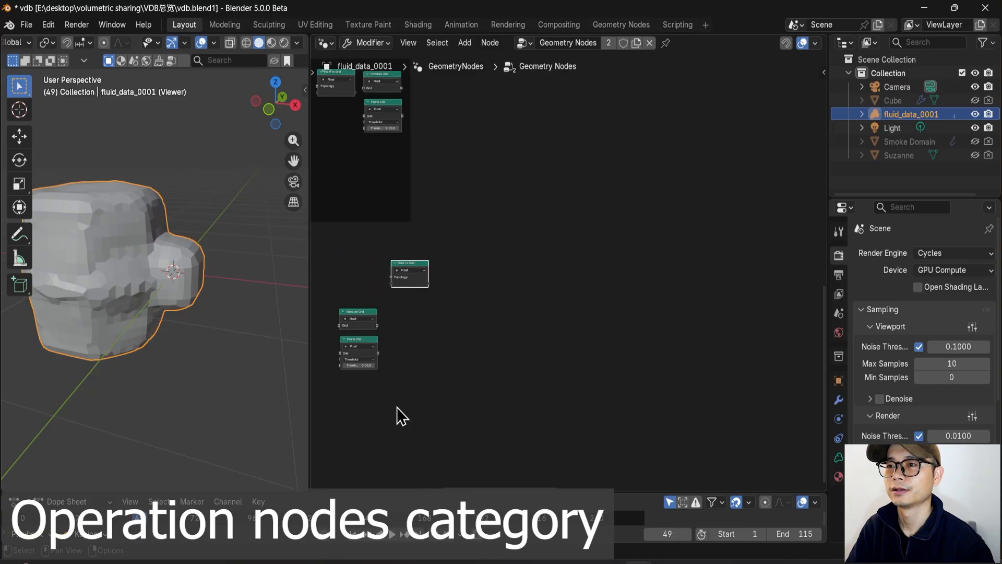
# - Move the three copied nodes together away from the operation frame, and shift Field to Grid slightly on its own
pyautogui.keyDown('shift'); pyautogui.moveTo(398, 408); pyautogui.dragTo(341, 280); pyautogui.keyUp('shift')
pyautogui.moveTo(359, 312); pyautogui.dragTo(541, 321)
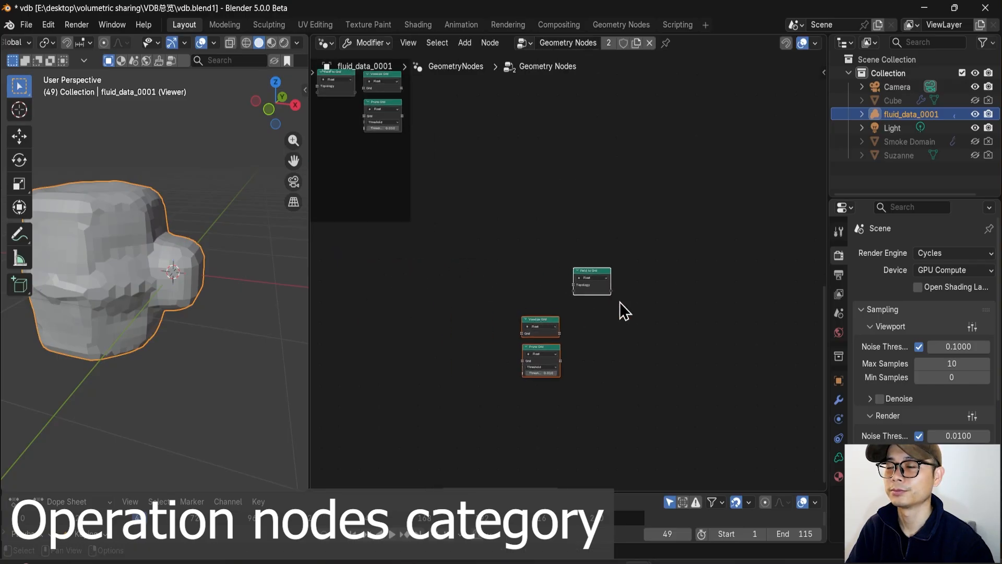
pyautogui.click(619, 303)
pyautogui.scroll(1, 599, 288)
pyautogui.moveTo(594, 270); pyautogui.dragTo(577, 240)
pyautogui.scroll(1, 586, 264)
# - Search the nodes available to add for "group"
pyautogui.hotkey('shift', 'a')
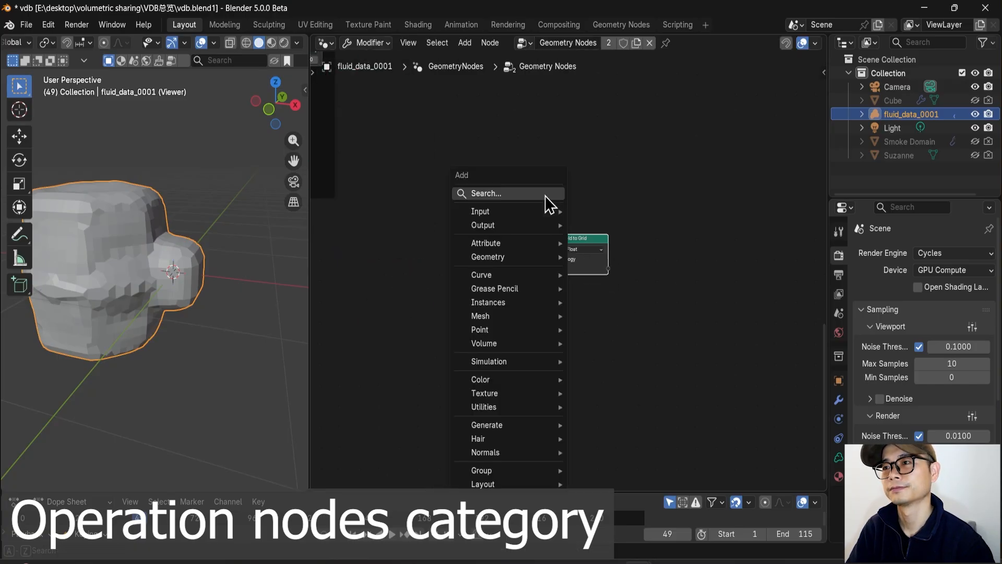
pyautogui.write('groum')
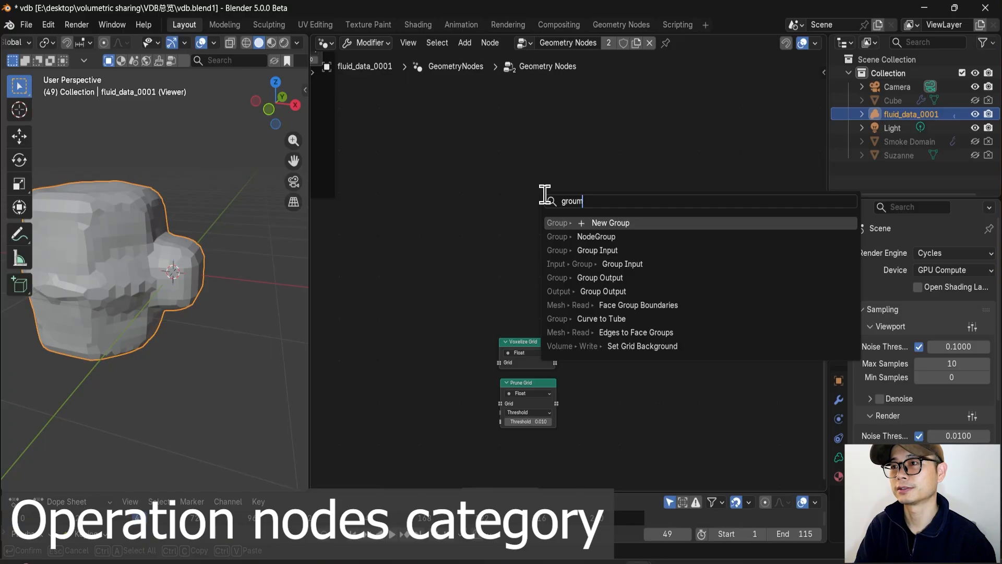
pyautogui.press('BackSpace')
pyautogui.write('p')
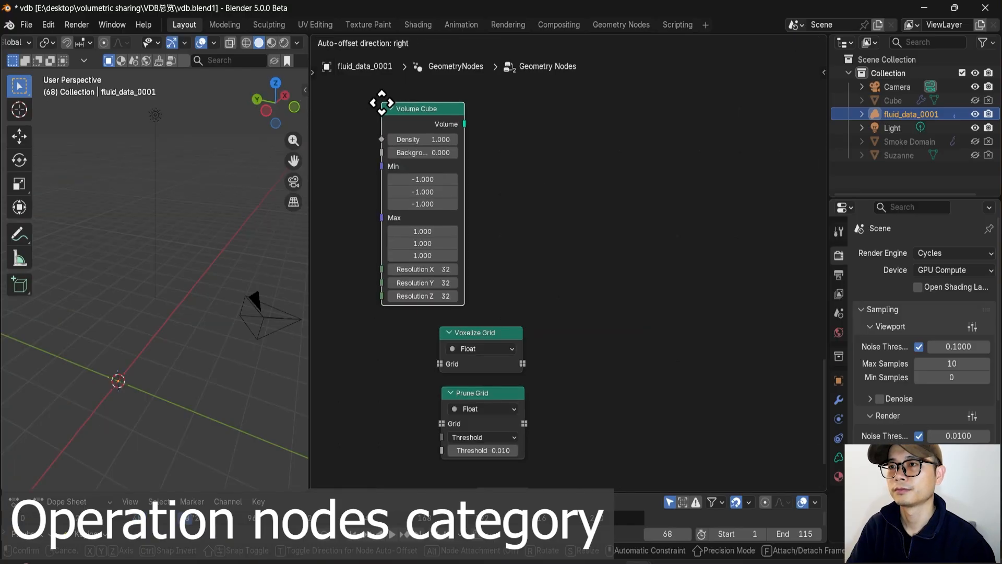
# - Place a Volume Cube node, link its Volume to a new Get Named Grid node reading density, and preview the Grid in a Viewer
pyautogui.click(380, 102)
pyautogui.moveTo(464, 124); pyautogui.dragTo(515, 151)
pyautogui.write('get')
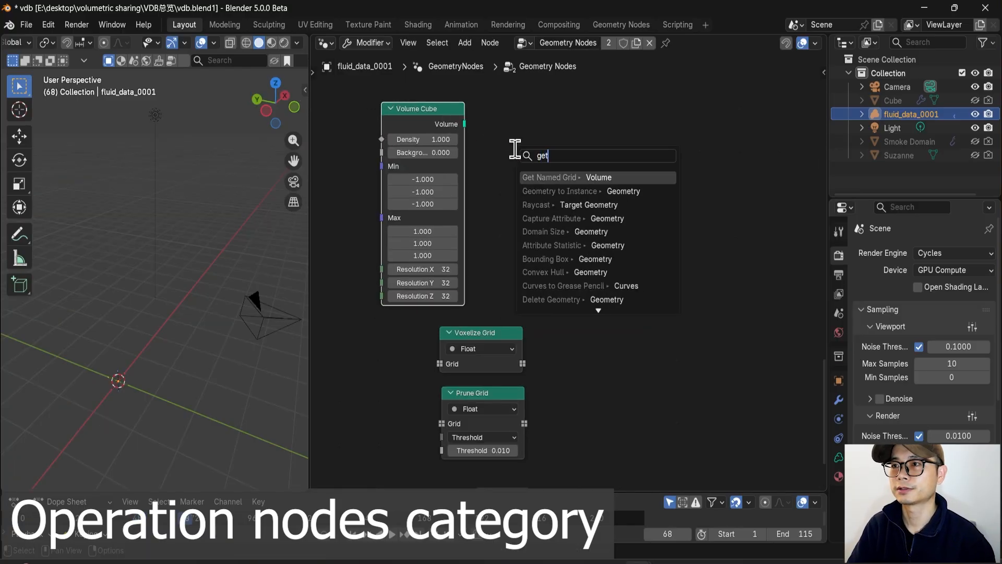
pyautogui.press('Return')
pyautogui.keyDown('ctrl'); pyautogui.keyDown('shift'); pyautogui.click(530, 221); pyautogui.keyUp('shift'); pyautogui.keyUp('ctrl')
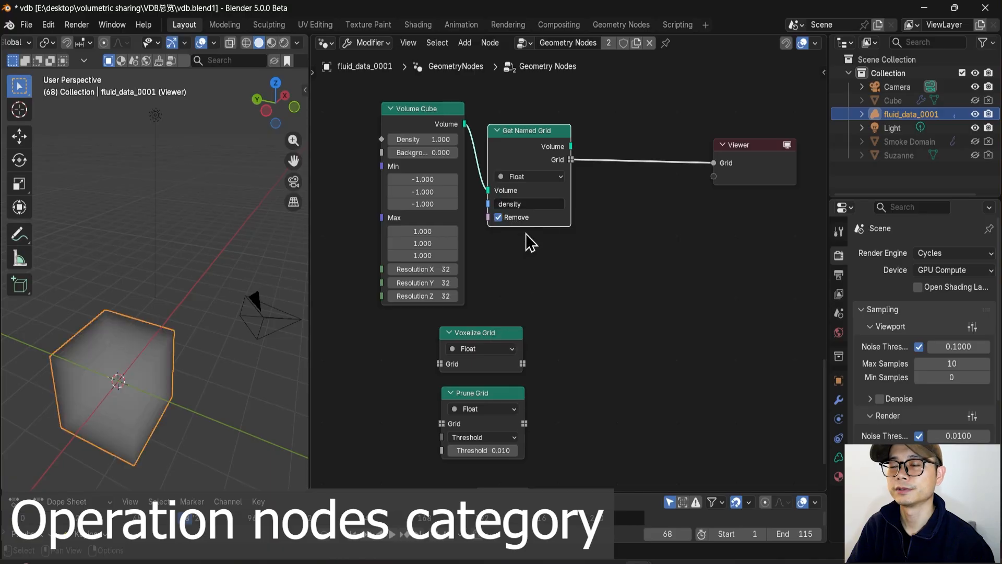
pyautogui.click(487, 349)
pyautogui.scroll(-2, 586, 246)
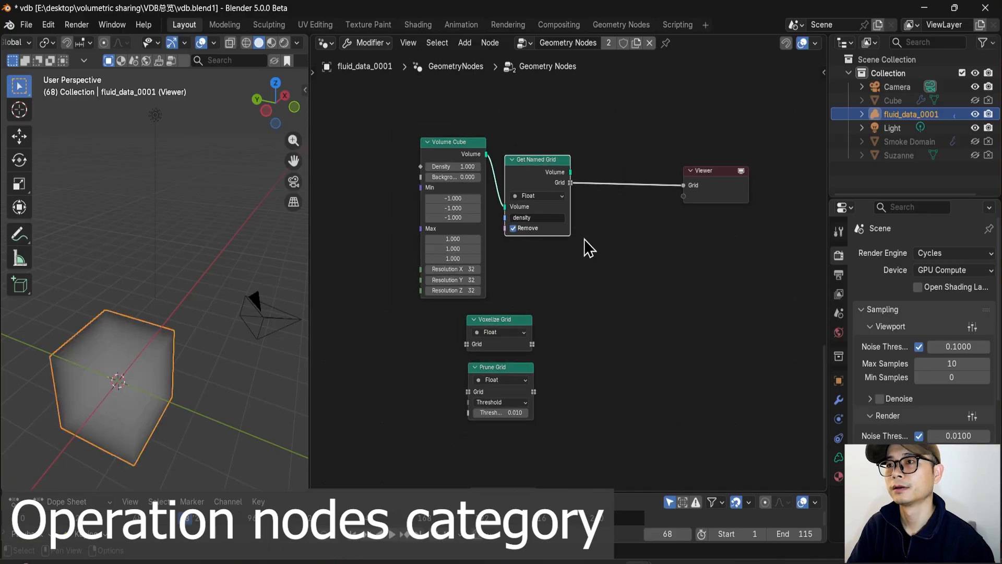
# - Add a Field to Grid node between Get Named Grid and the Viewer, with the Grid output linked to its Topology
pyautogui.moveTo(659, 259); pyautogui.dragTo(718, 255)
pyautogui.hotkey('shift', 'a')
pyautogui.write('field')
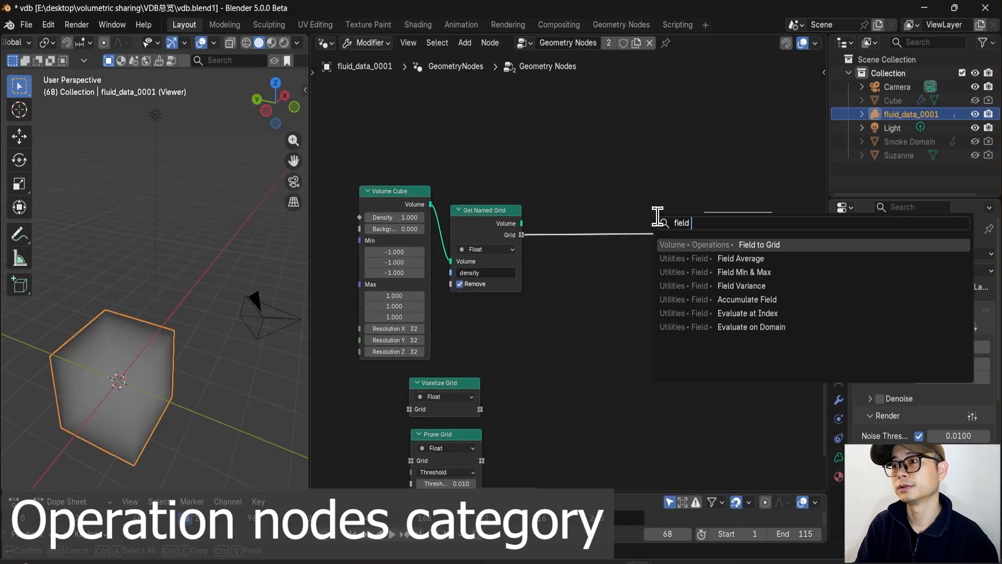
pyautogui.press('Return')
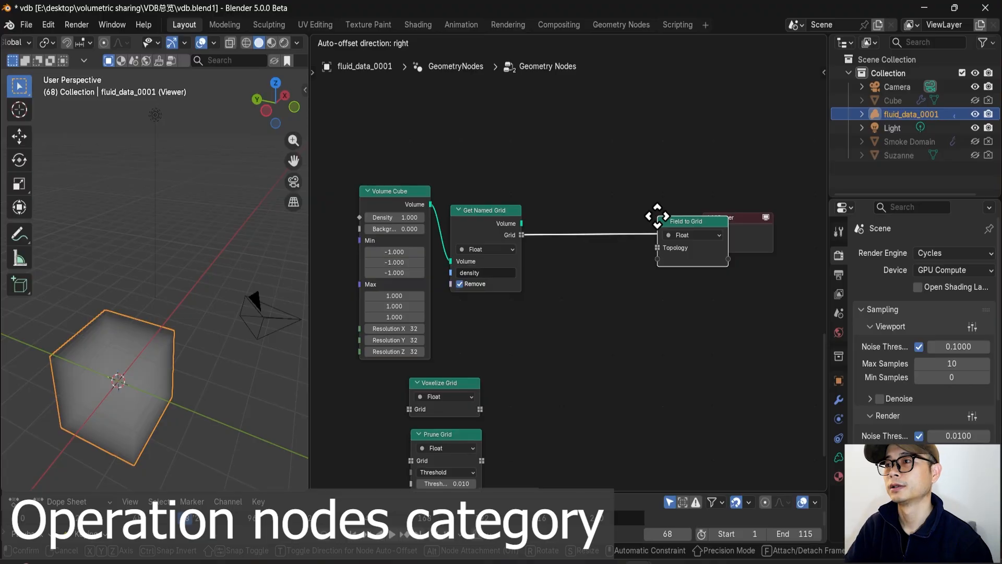
pyautogui.click(577, 226)
pyautogui.scroll(1, 679, 243)
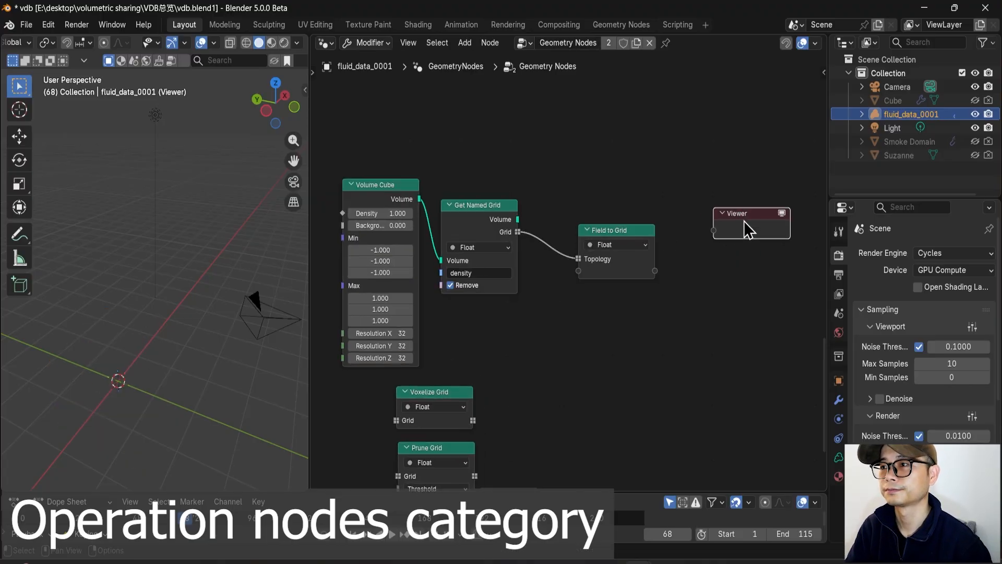
pyautogui.scroll(2, 707, 271)
pyautogui.moveTo(618, 213)
pyautogui.mouseDown()
pyautogui.moveTo(630, 194)
pyautogui.moveTo(618, 189)
pyautogui.moveTo(627, 200)
pyautogui.mouseUp()
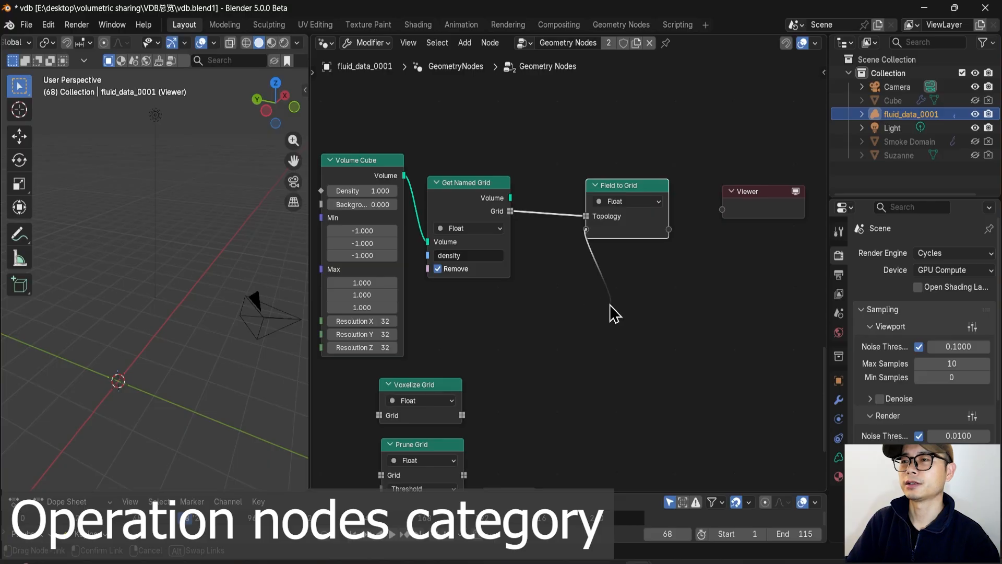
# - Add a Noise Texture node below Field to Grid and link its Factor to the empty Field to Grid input
pyautogui.moveTo(610, 305); pyautogui.dragTo(610, 305)
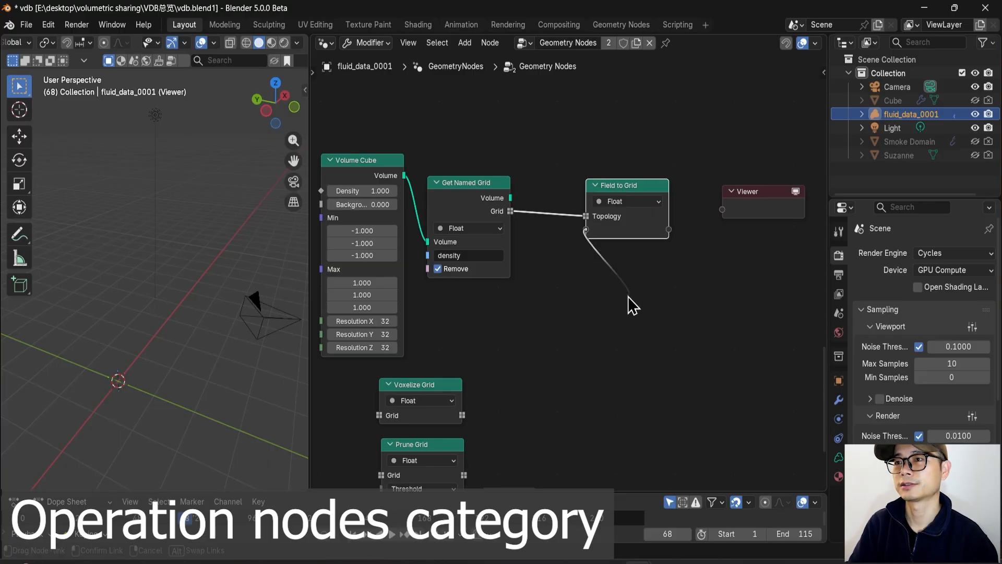
pyautogui.press('n')
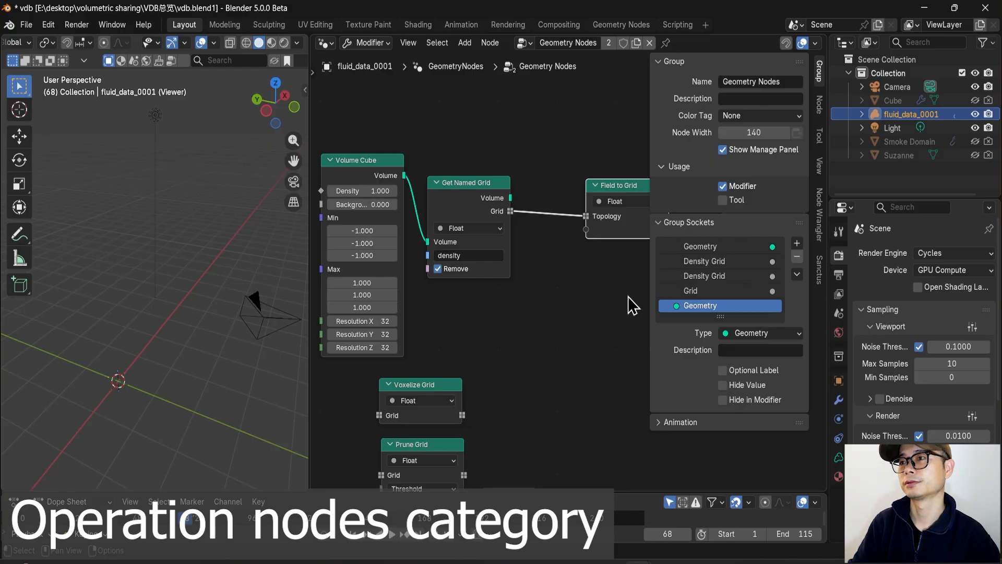
pyautogui.press('n')
pyautogui.hotkey('shift', 'a')
pyautogui.moveTo(599, 317)
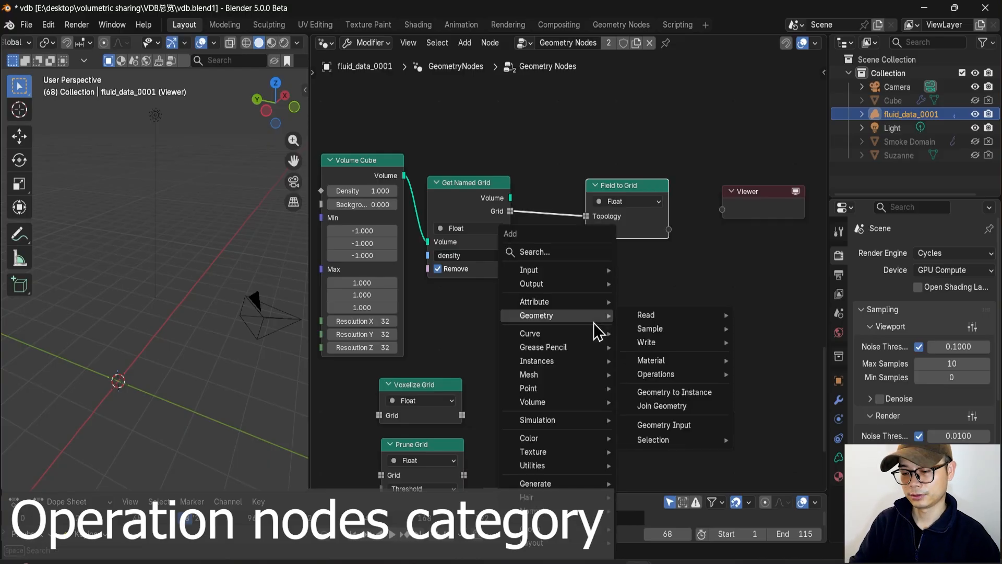
pyautogui.write('nois')
pyautogui.press('Return')
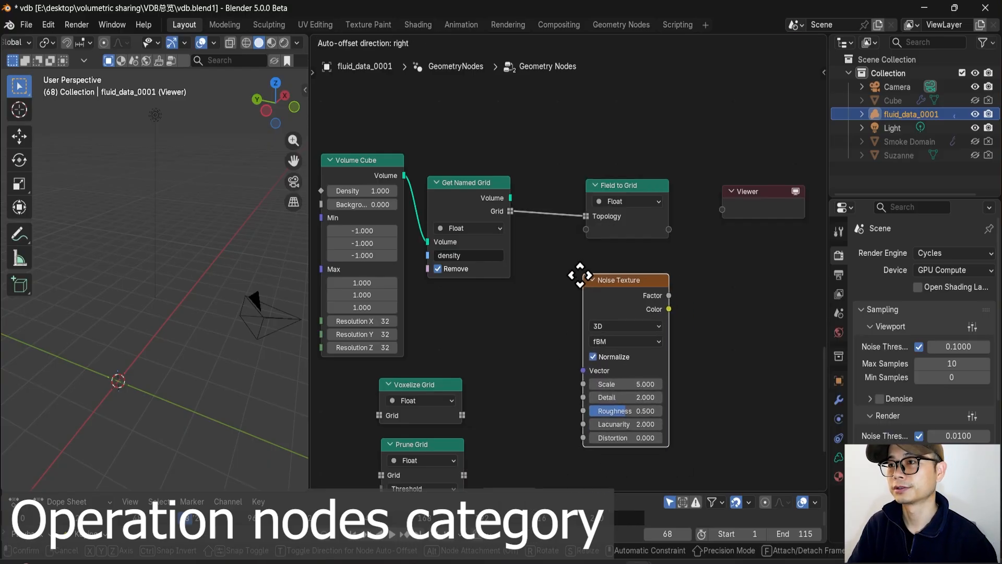
pyautogui.click(575, 276)
pyautogui.moveTo(604, 248); pyautogui.dragTo(588, 229)
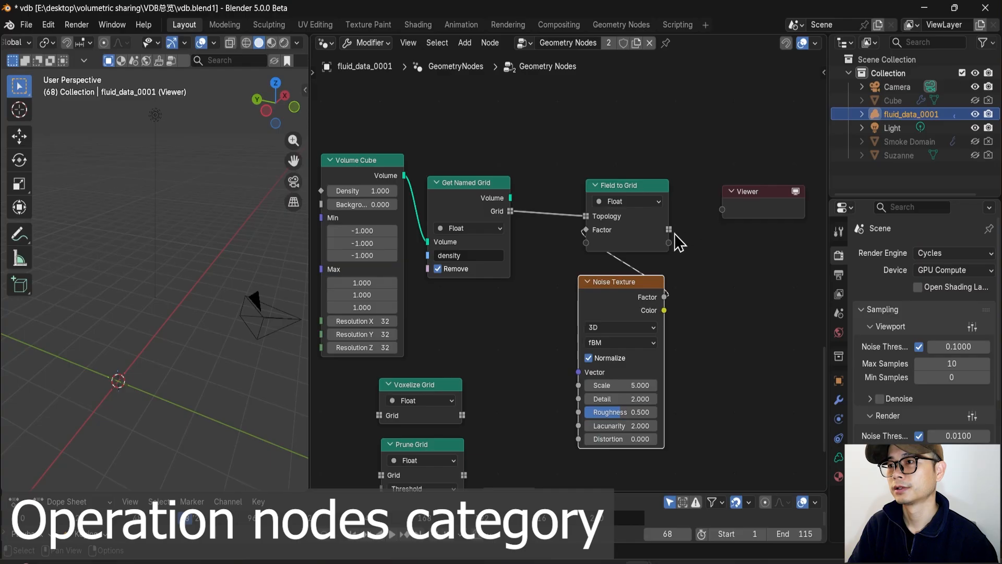
# - Link the Factor output of Field to Grid to the Viewer to preview the noise grid
pyautogui.moveTo(736, 201); pyautogui.dragTo(771, 208)
pyautogui.scroll(1, 652, 265)
pyautogui.moveTo(634, 292); pyautogui.dragTo(618, 244, button='middle')
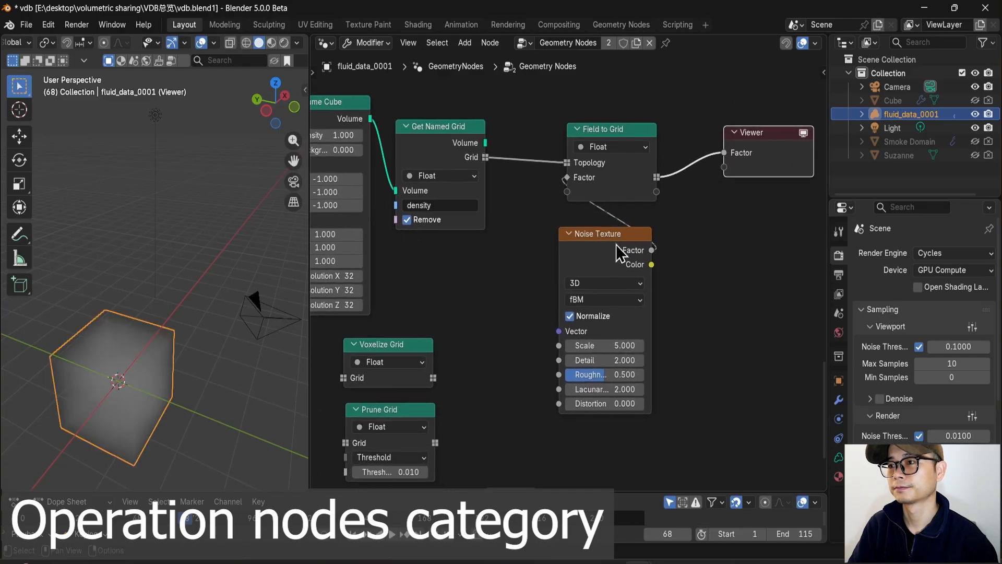
pyautogui.scroll(1, 617, 245)
# - Insert a Color Ramp node between the Noise Texture's Factor and the Factor input of Field to Grid
pyautogui.moveTo(616, 252); pyautogui.dragTo(616, 251)
pyautogui.rightClick(616, 252)
pyautogui.hotkey('shift', 'a')
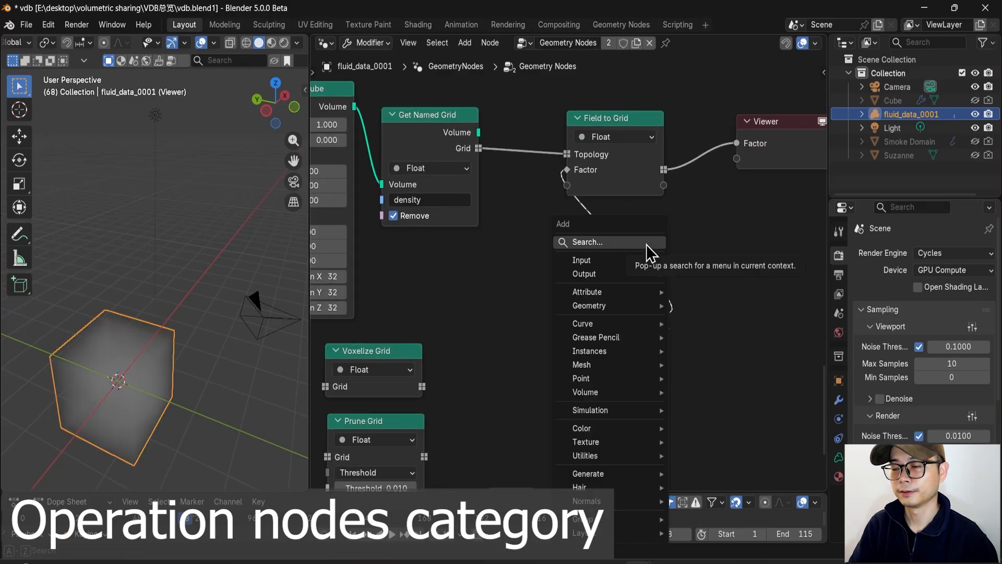
pyautogui.write('ramp')
pyautogui.press('Return')
pyautogui.click(622, 249)
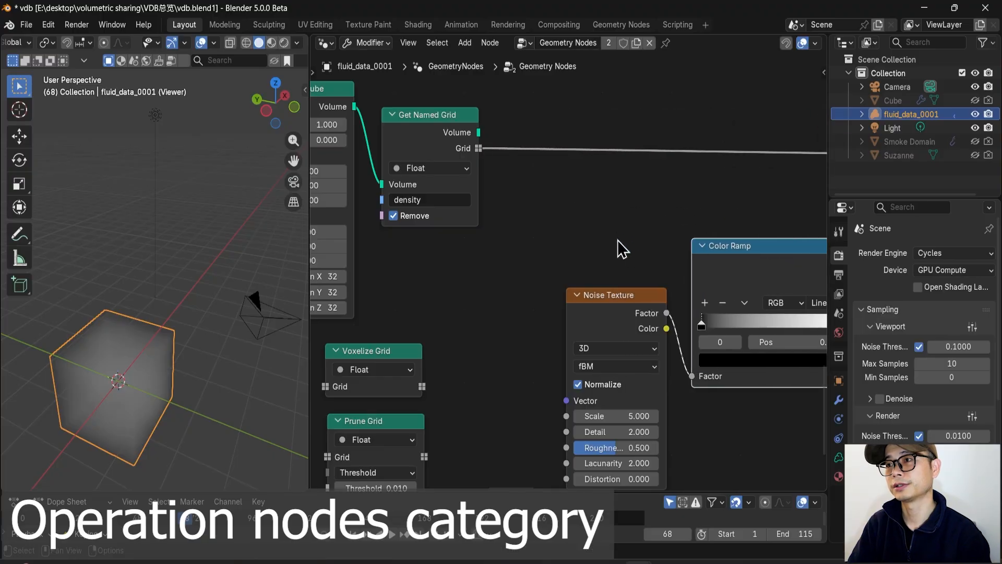
pyautogui.moveTo(577, 236); pyautogui.dragTo(471, 214, button='middle')
# - Tighten the Color Ramp by placing the black stop at about 0.505 and the white stop at about 0.669
pyautogui.keyDown('shift'); pyautogui.moveTo(158, 342); pyautogui.dragTo(198, 217, button='middle'); pyautogui.keyUp('shift')
pyautogui.scroll(4, 177, 300)
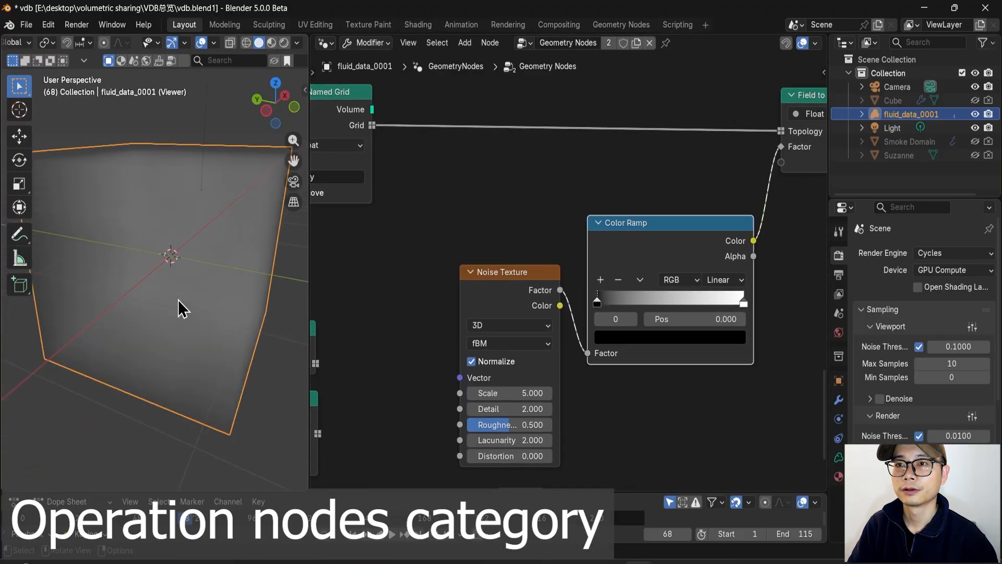
pyautogui.moveTo(600, 305); pyautogui.dragTo(682, 304)
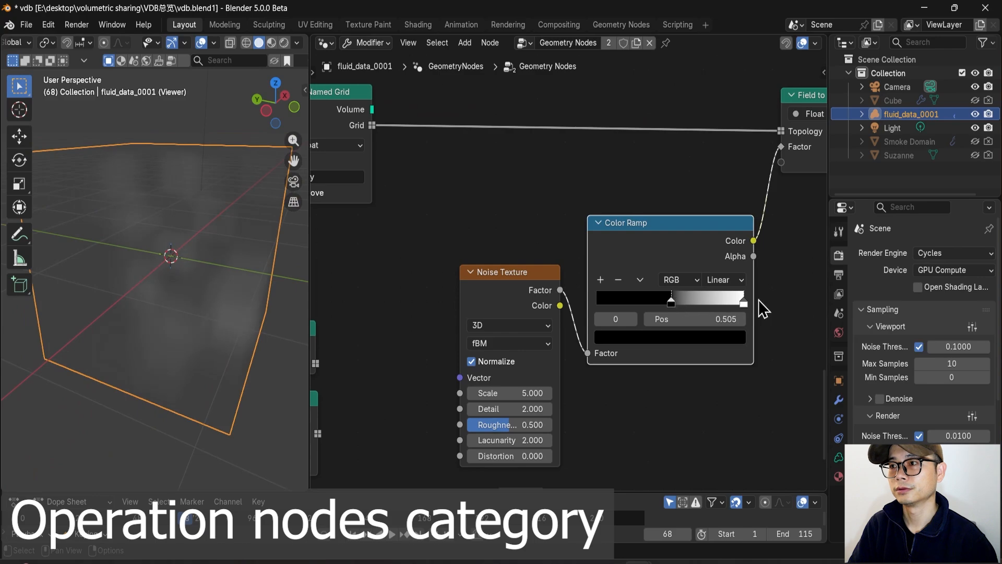
pyautogui.moveTo(744, 302); pyautogui.dragTo(689, 301)
pyautogui.scroll(-4, 579, 292)
pyautogui.moveTo(621, 299); pyautogui.dragTo(522, 328, button='middle')
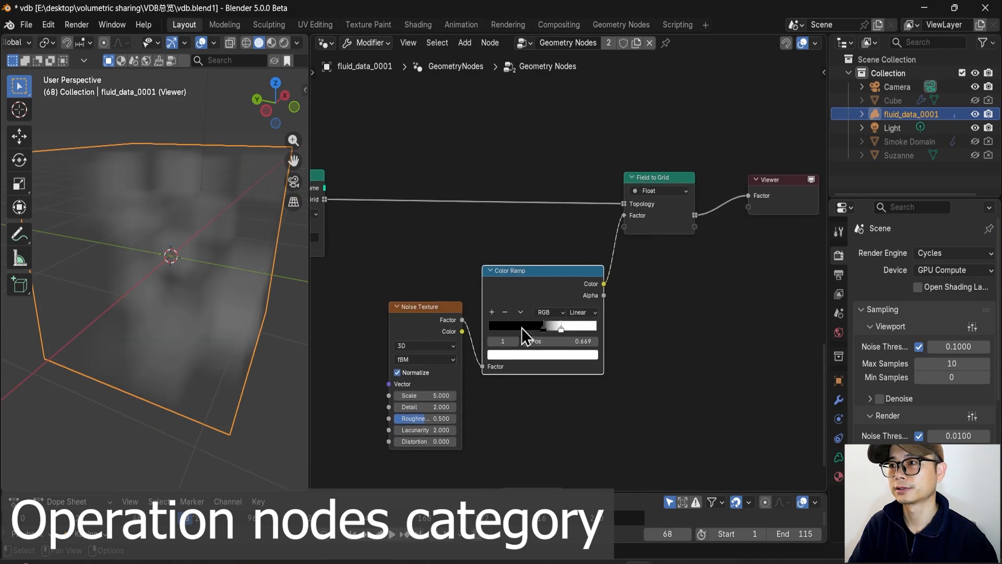
# - Shift the Viewer aside and insert a Math node between Field to Grid and the Viewer
pyautogui.moveTo(748, 196); pyautogui.dragTo(766, 178)
pyautogui.scroll(2, 694, 180)
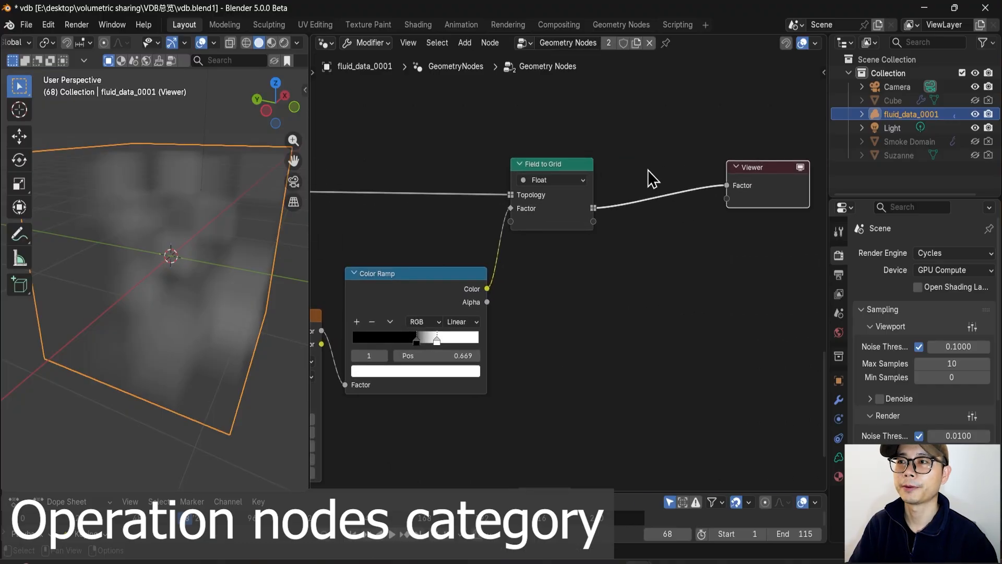
pyautogui.hotkey('shift', 'a')
pyautogui.click(650, 167)
pyautogui.write('math')
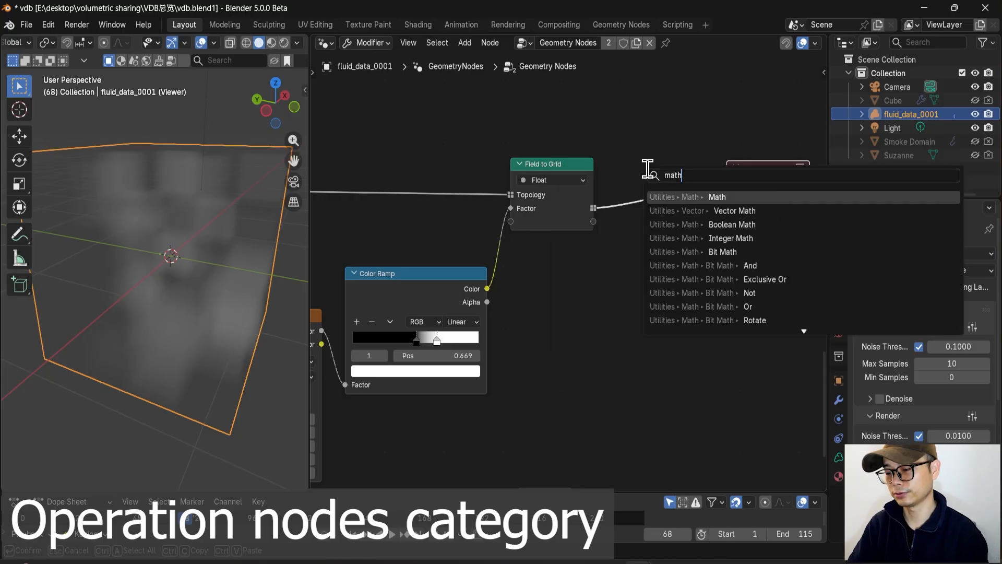
pyautogui.press('Return')
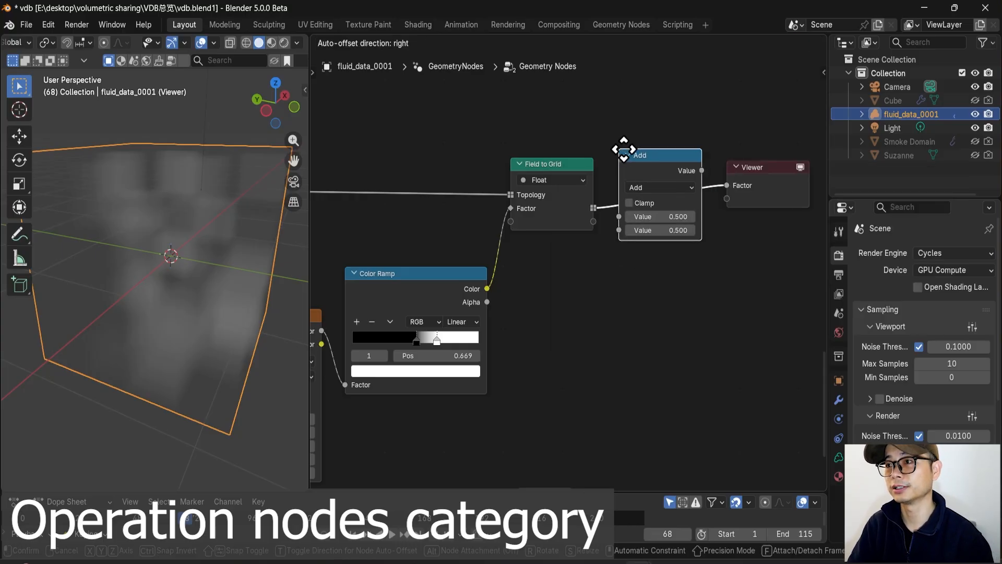
pyautogui.click(624, 151)
# - Set the Math node to Multiply with a value of 10.8, and space the Multiply and Viewer nodes farther from Field to Grid
pyautogui.click(668, 189)
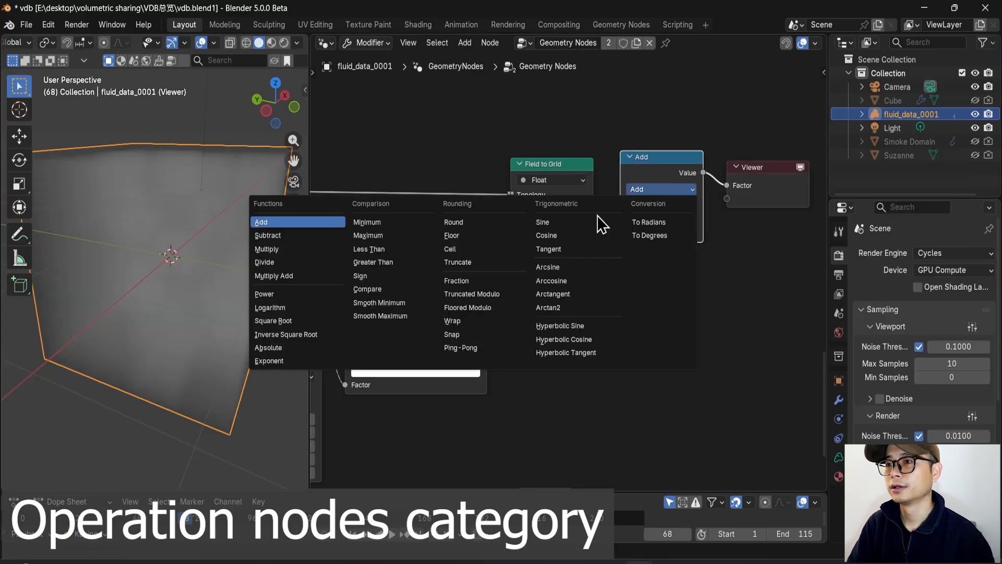
pyautogui.click(301, 254)
pyautogui.moveTo(668, 232); pyautogui.dragTo(722, 232)
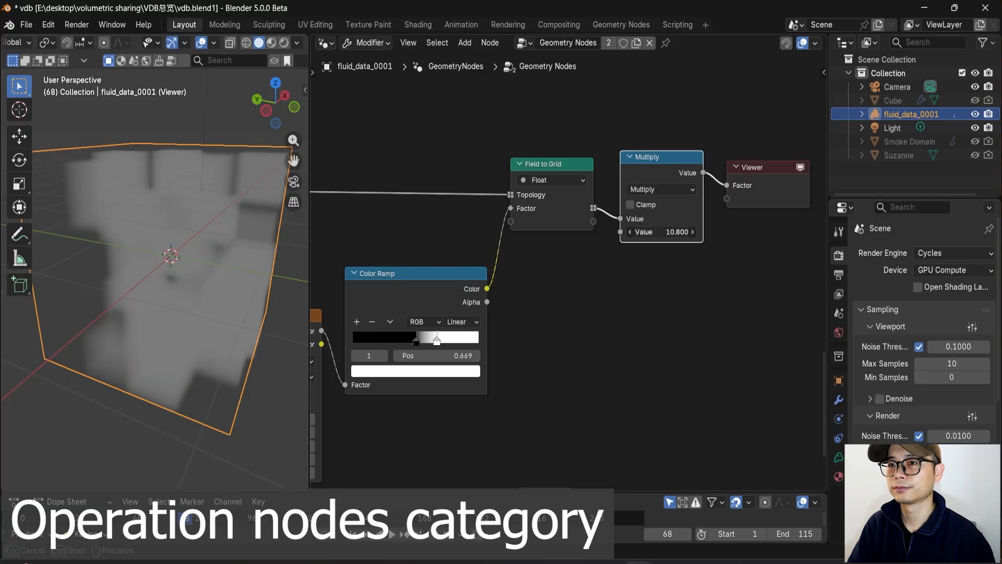
pyautogui.moveTo(761, 197); pyautogui.dragTo(857, 200)
pyautogui.moveTo(634, 158); pyautogui.dragTo(741, 163)
# - Feed the Get Named Grid output directly into Multiply for comparison, and relink the Field to Grid output to it
pyautogui.moveTo(200, 246); pyautogui.dragTo(220, 236, button='middle')
pyautogui.scroll(-1, 569, 245)
pyautogui.scroll(-3, 569, 246)
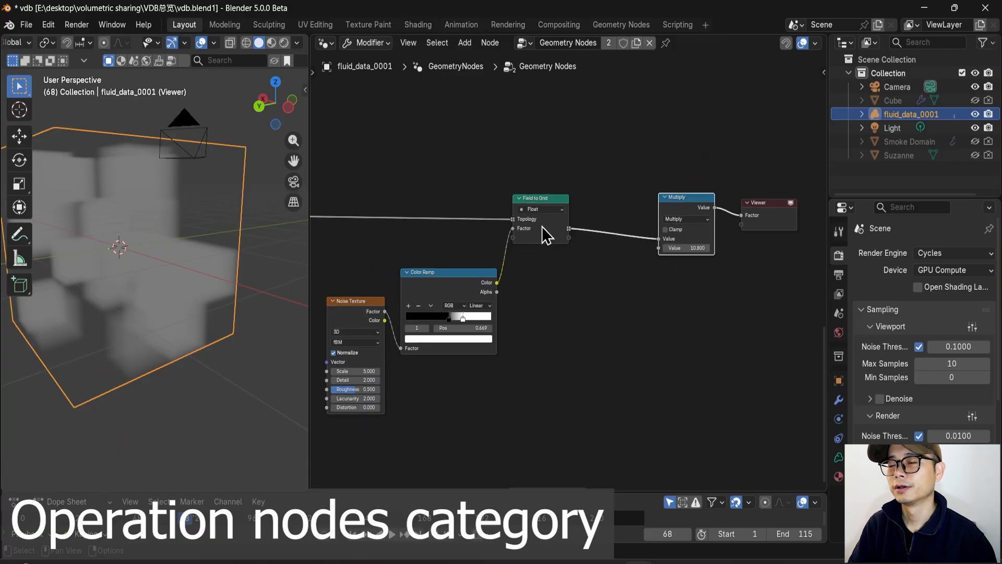
pyautogui.keyDown('ctrl'); pyautogui.hscroll(-3, 573, 223); pyautogui.keyUp('ctrl')
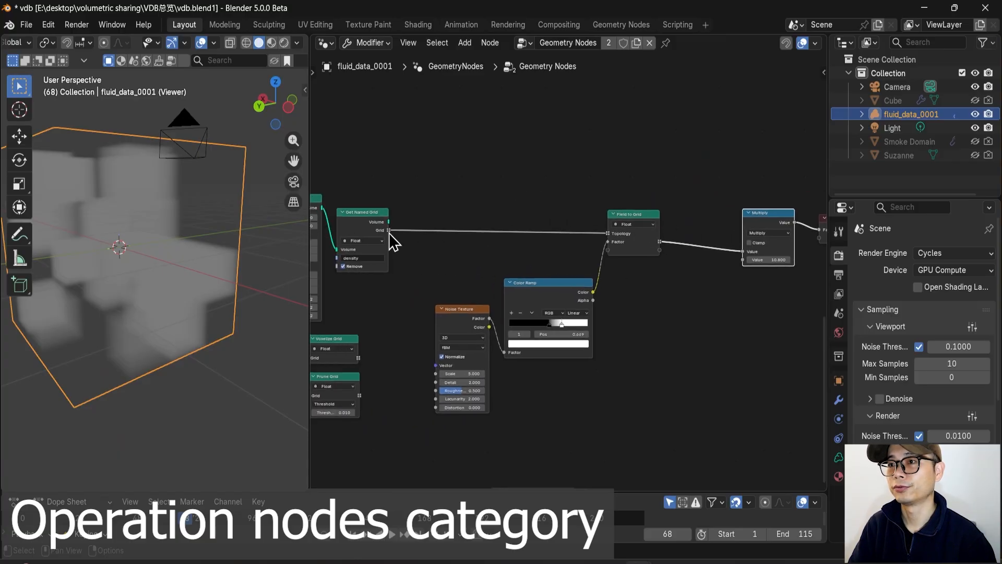
pyautogui.moveTo(390, 232); pyautogui.dragTo(738, 248)
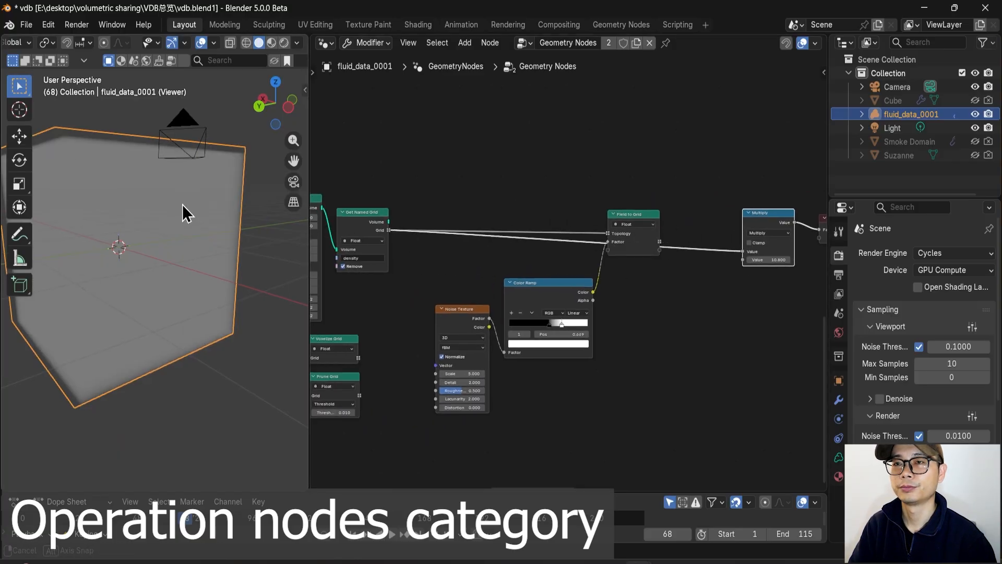
pyautogui.moveTo(184, 203); pyautogui.dragTo(193, 212, button='middle')
pyautogui.moveTo(661, 242); pyautogui.dragTo(742, 251)
pyautogui.moveTo(162, 224); pyautogui.dragTo(123, 235, button='middle')
pyautogui.scroll(2, 663, 277)
pyautogui.scroll(1, 699, 229)
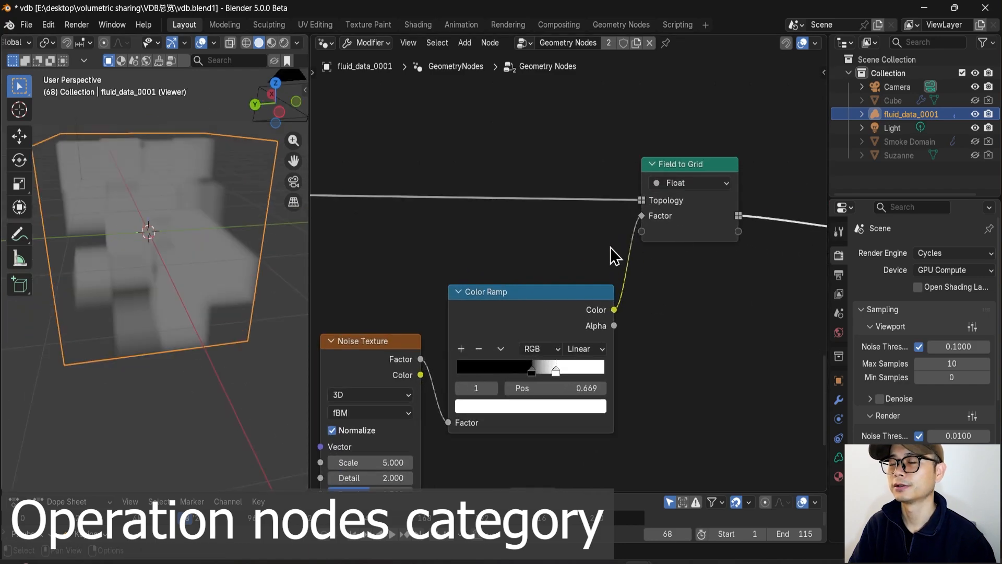
# - Rearrange the Color Ramp, Field to Grid and Noise Texture nodes so their connections are easier to read
pyautogui.moveTo(511, 324); pyautogui.dragTo(506, 339)
pyautogui.moveTo(697, 221); pyautogui.dragTo(688, 228)
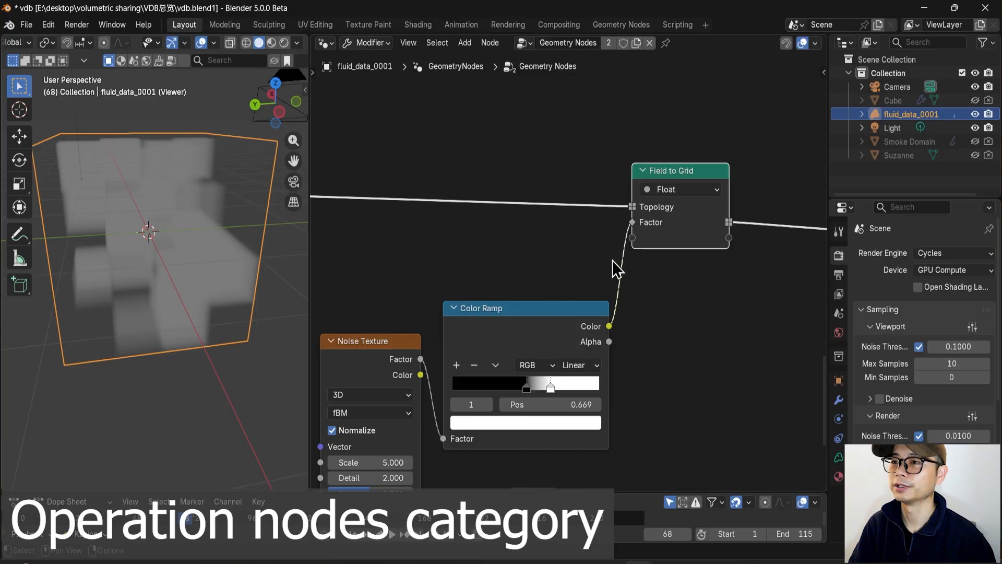
pyautogui.moveTo(510, 313); pyautogui.dragTo(508, 329)
pyautogui.click(642, 228)
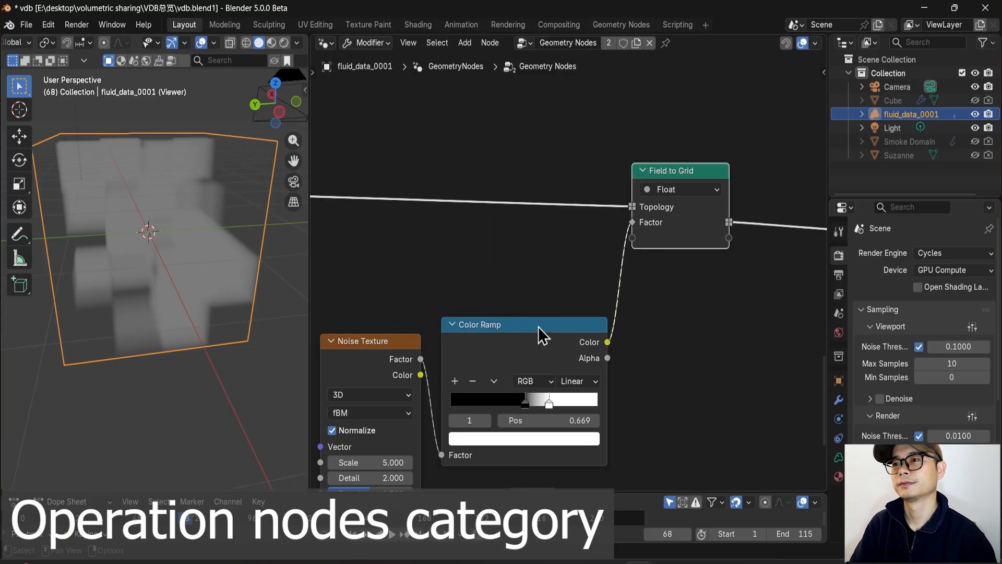
pyautogui.moveTo(539, 336); pyautogui.dragTo(531, 271, button='middle')
pyautogui.moveTo(378, 287); pyautogui.dragTo(380, 273)
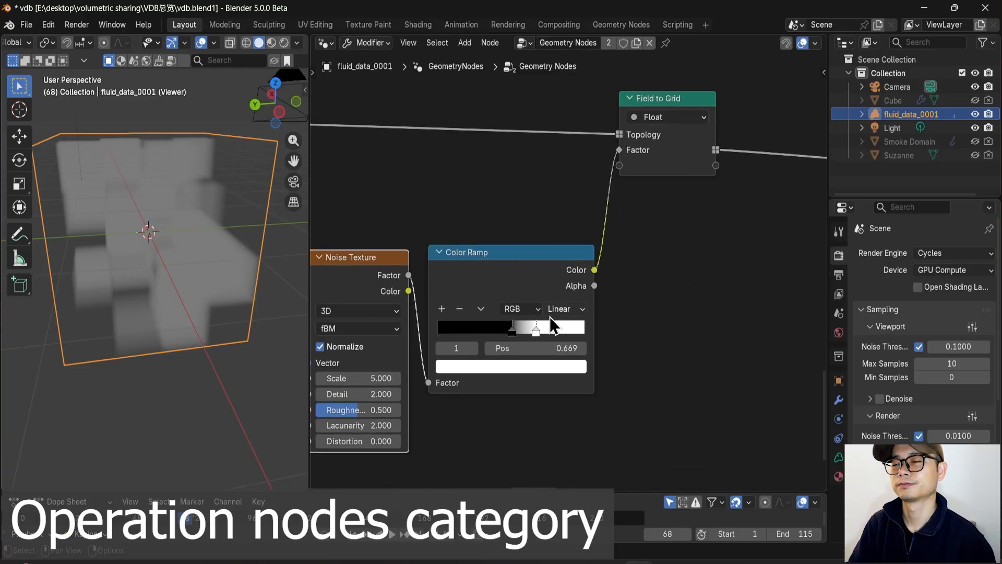
pyautogui.click(680, 150)
# - Move the Voxelize Grid and Prune Grid nodes together to the space beside the Color Ramp, below Field to Grid
pyautogui.scroll(-4, 470, 300)
pyautogui.moveTo(517, 317); pyautogui.dragTo(490, 255, button='middle')
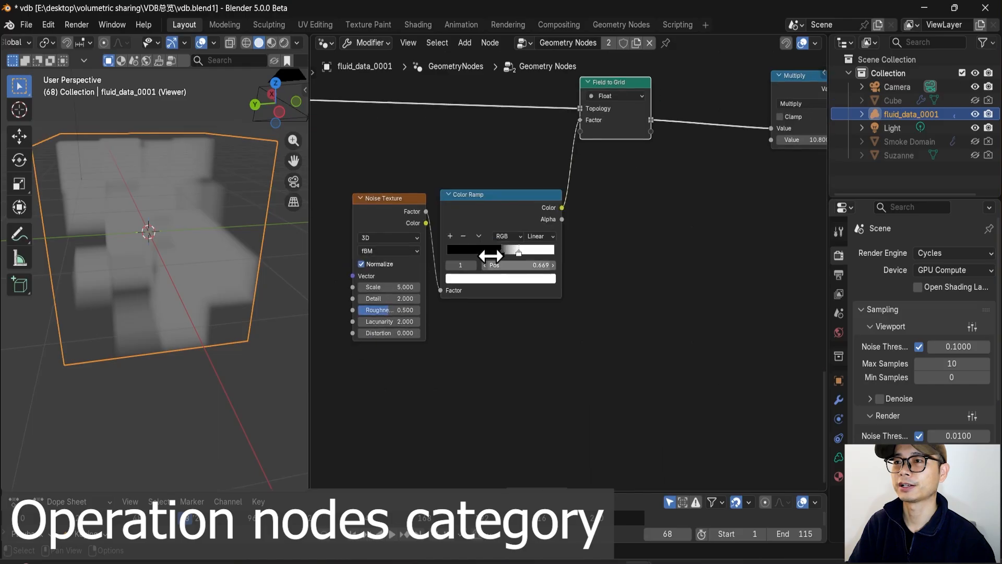
pyautogui.scroll(-5, 507, 303)
pyautogui.moveTo(512, 324); pyautogui.dragTo(557, 325, button='middle')
pyautogui.scroll(-2, 496, 277)
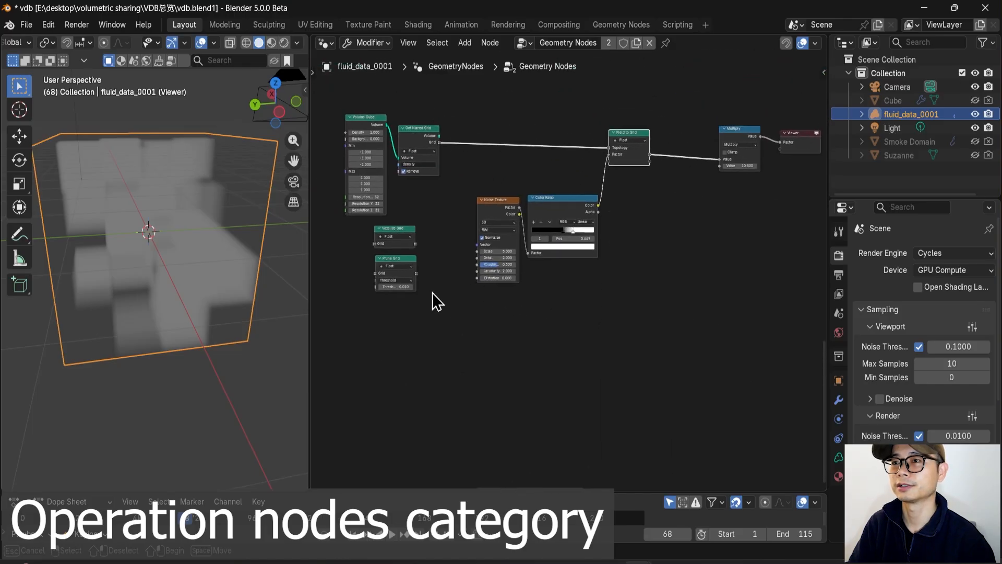
pyautogui.moveTo(437, 301); pyautogui.dragTo(646, 206)
pyautogui.scroll(3, 676, 205)
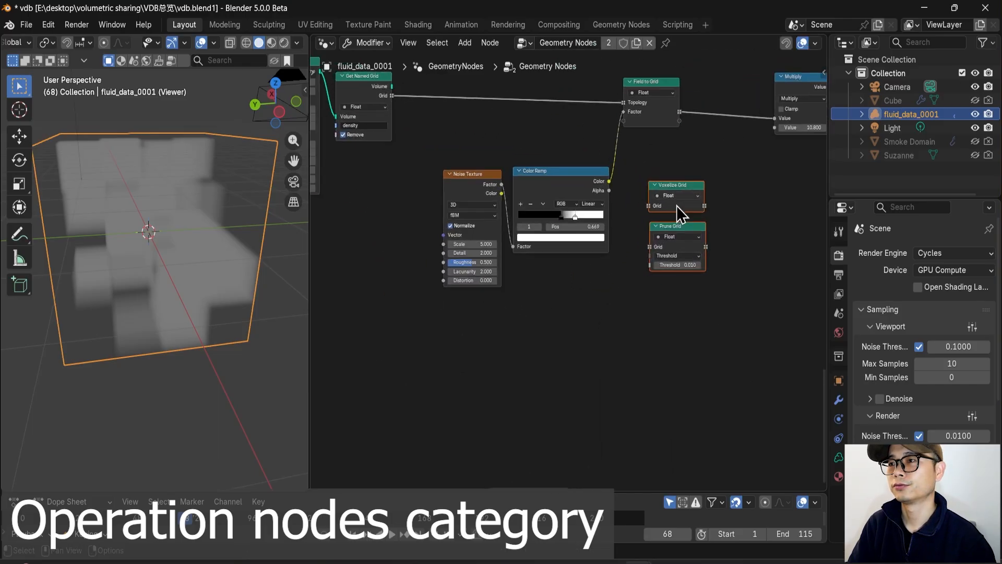
pyautogui.moveTo(724, 323); pyautogui.dragTo(660, 303, button='middle')
pyautogui.scroll(1, 628, 376)
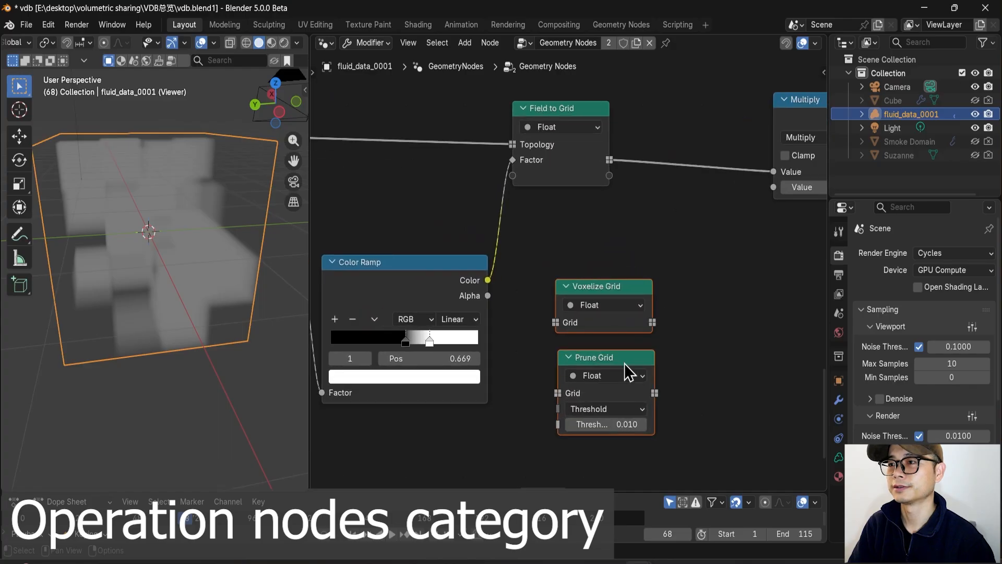
pyautogui.click(645, 371)
pyautogui.scroll(-2, 627, 345)
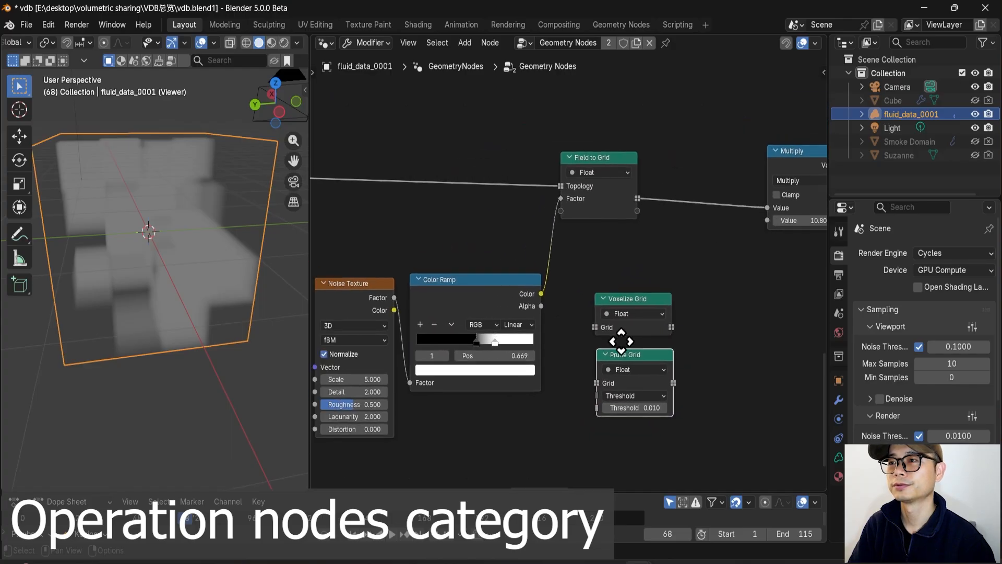
pyautogui.click(635, 312)
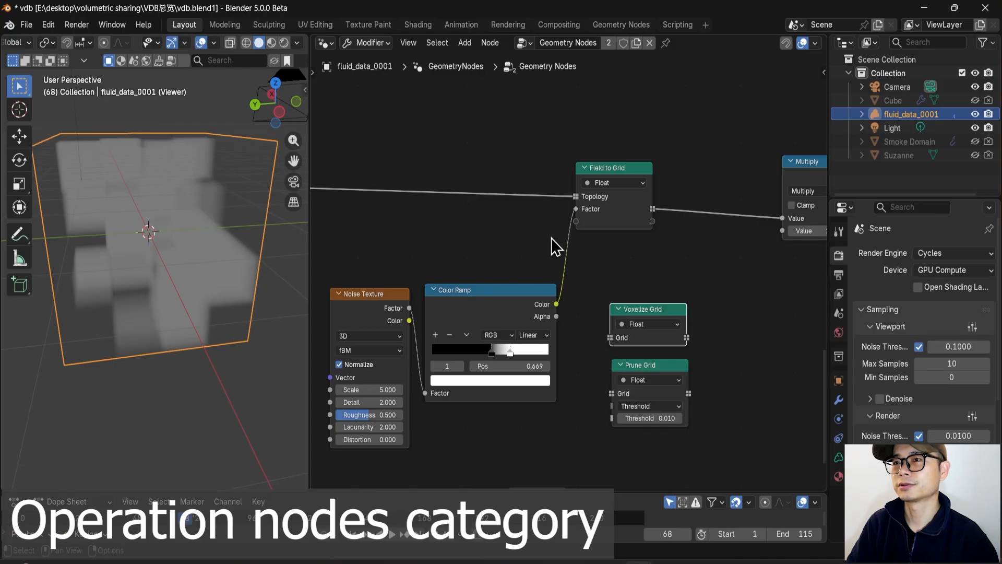
pyautogui.moveTo(550, 236); pyautogui.dragTo(570, 237, button='middle')
pyautogui.moveTo(220, 236); pyautogui.dragTo(233, 225, button='middle')
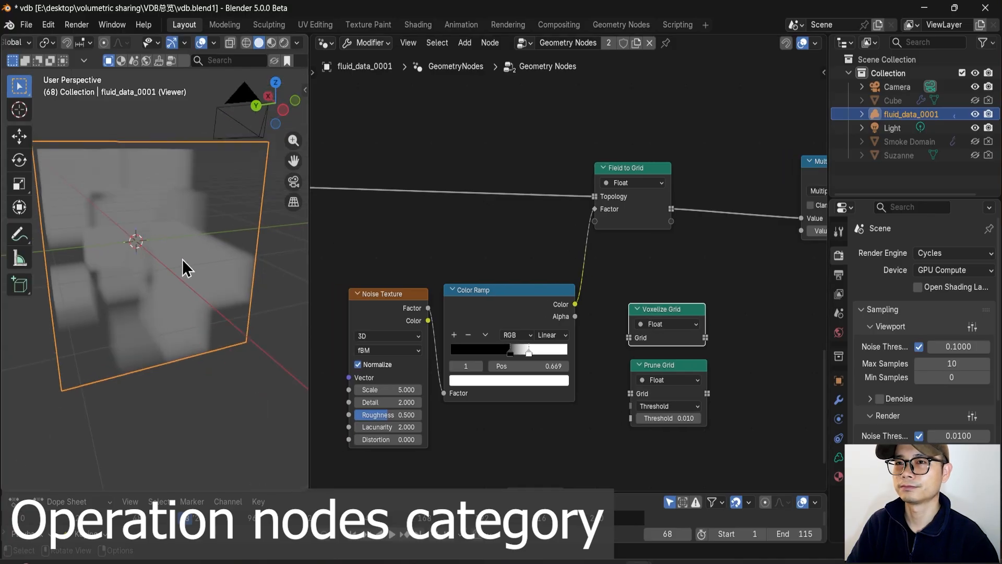
pyautogui.keyDown('shift'); pyautogui.moveTo(182, 259); pyautogui.dragTo(217, 237, button='middle'); pyautogui.keyUp('shift')
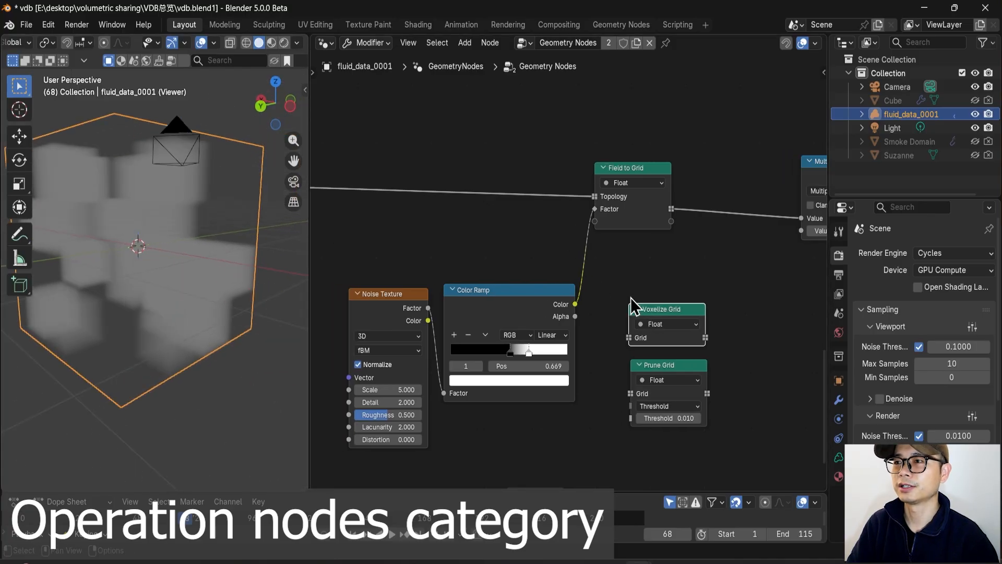
# - Insert the Voxelize Grid node into the link feeding Field to Grid's Topology input and inspect the volume
pyautogui.moveTo(678, 324); pyautogui.dragTo(501, 179)
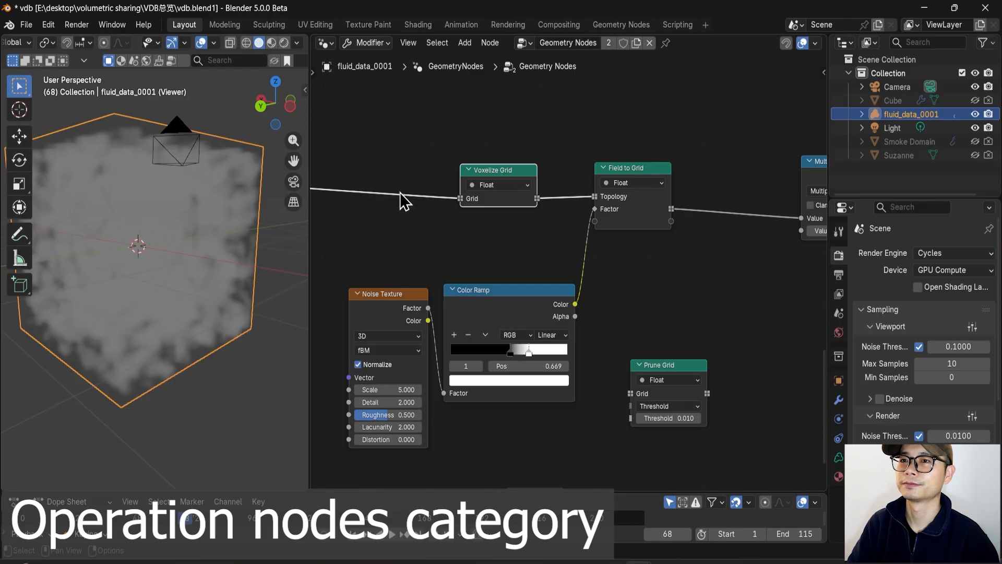
pyautogui.moveTo(134, 230); pyautogui.dragTo(142, 245, button='middle')
pyautogui.scroll(2, 386, 336)
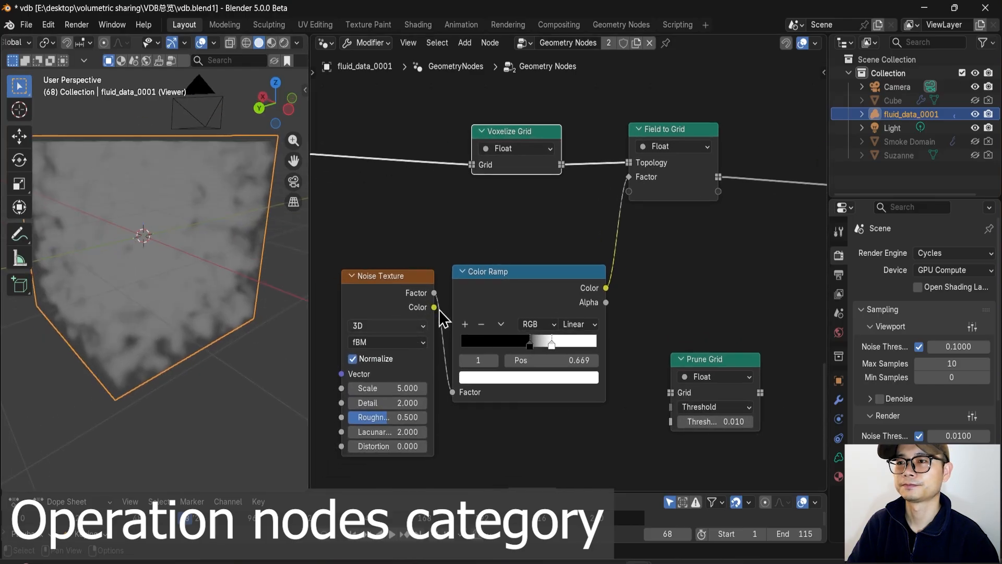
# - Set the Noise Texture scale to 1 and check the volume from another angle
pyautogui.click(404, 388)
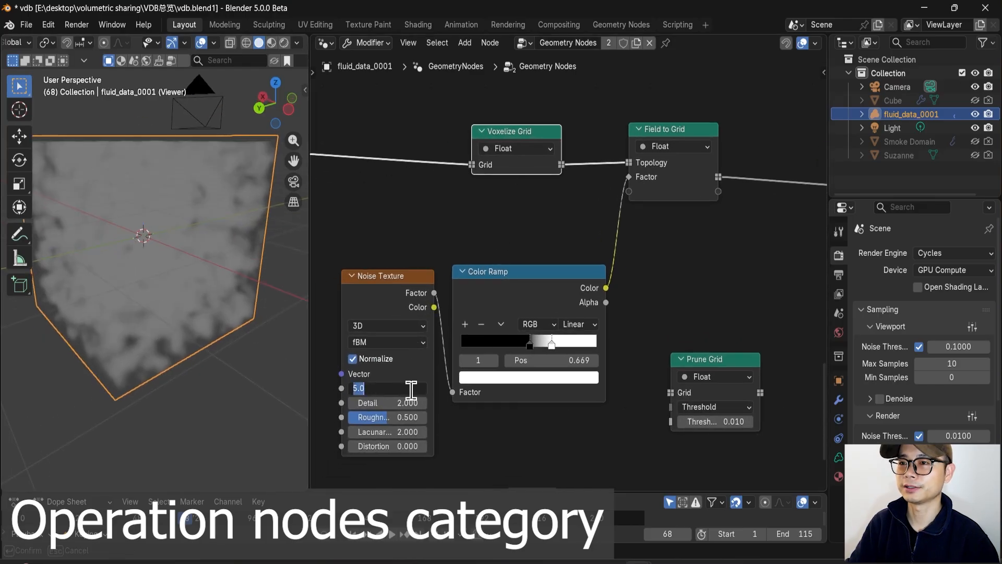
pyautogui.write('1')
pyautogui.press('Return')
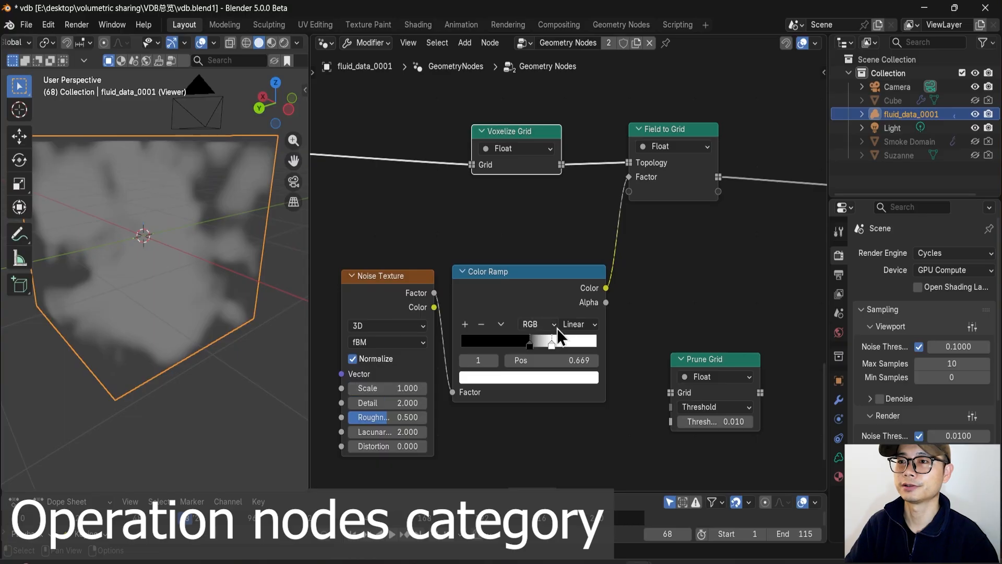
pyautogui.moveTo(530, 288); pyautogui.dragTo(464, 312, button='middle')
pyautogui.moveTo(252, 261)
pyautogui.mouseDown(button='middle')
pyautogui.moveTo(241, 271)
pyautogui.moveTo(246, 253)
pyautogui.mouseUp(button='middle')
# - Insert the Prune Grid node into the link between Field to Grid and Multiply
pyautogui.moveTo(665, 405); pyautogui.dragTo(613, 404, button='middle')
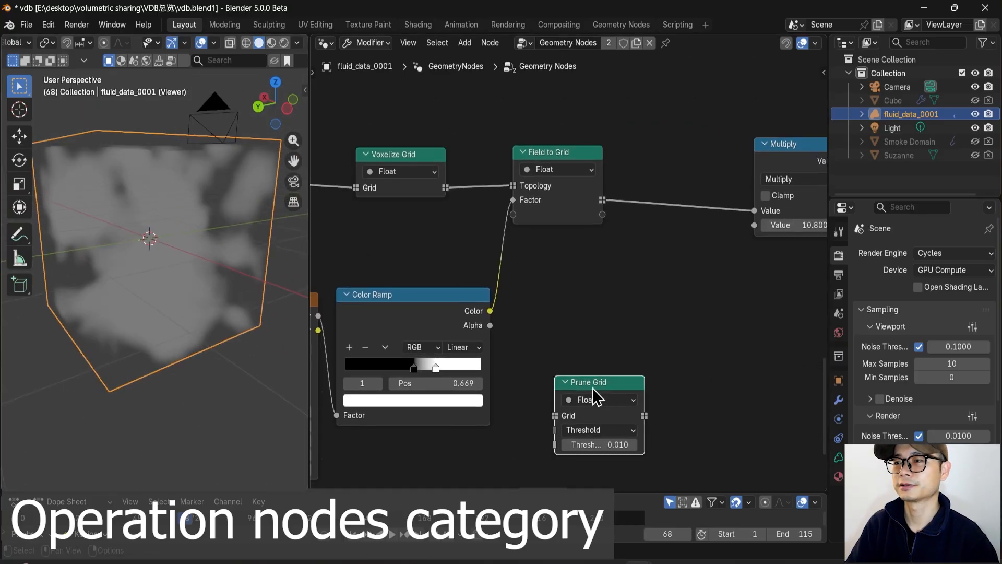
pyautogui.moveTo(602, 384); pyautogui.dragTo(685, 312)
pyautogui.scroll(2, 684, 309)
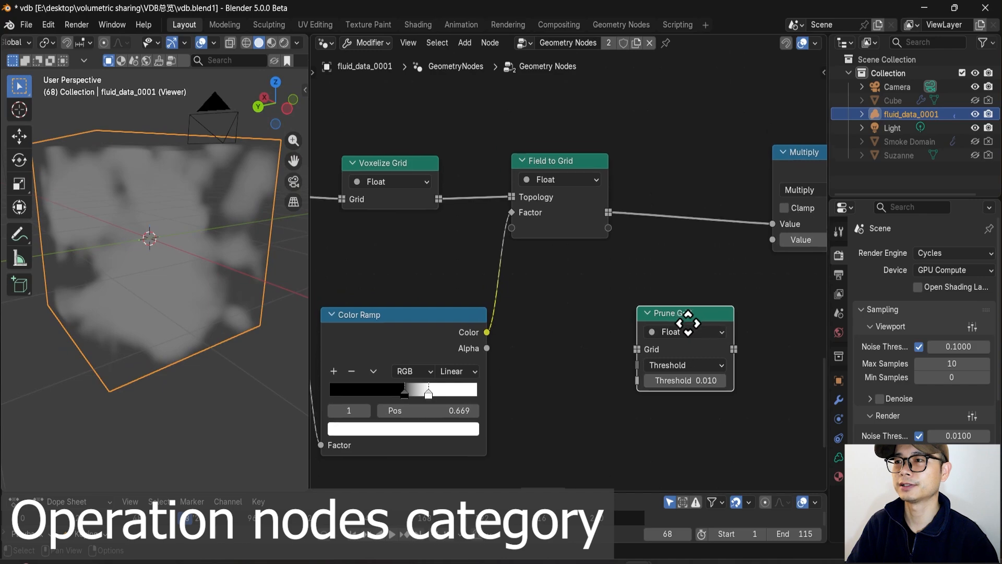
pyautogui.scroll(1, 683, 331)
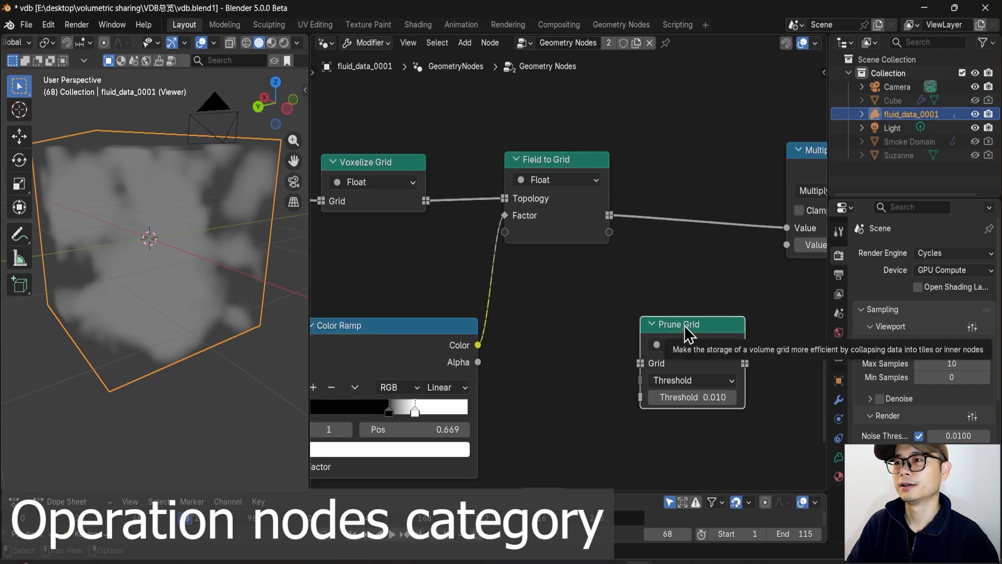
pyautogui.moveTo(685, 325); pyautogui.dragTo(706, 185)
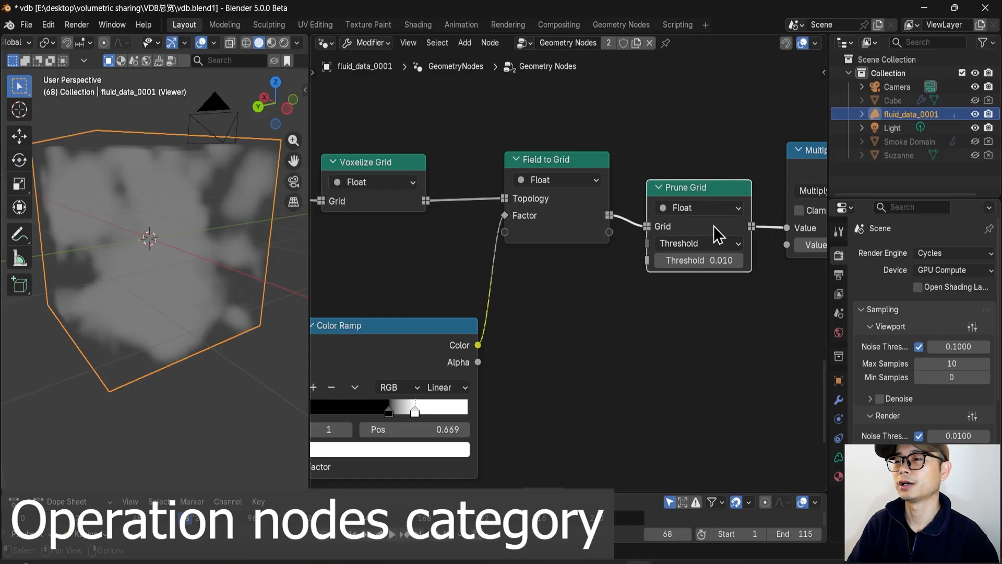
# - Set the Prune Grid threshold to 1 and orbit around the volume to inspect the effect
pyautogui.click(708, 260)
pyautogui.write('1')
pyautogui.press('Return')
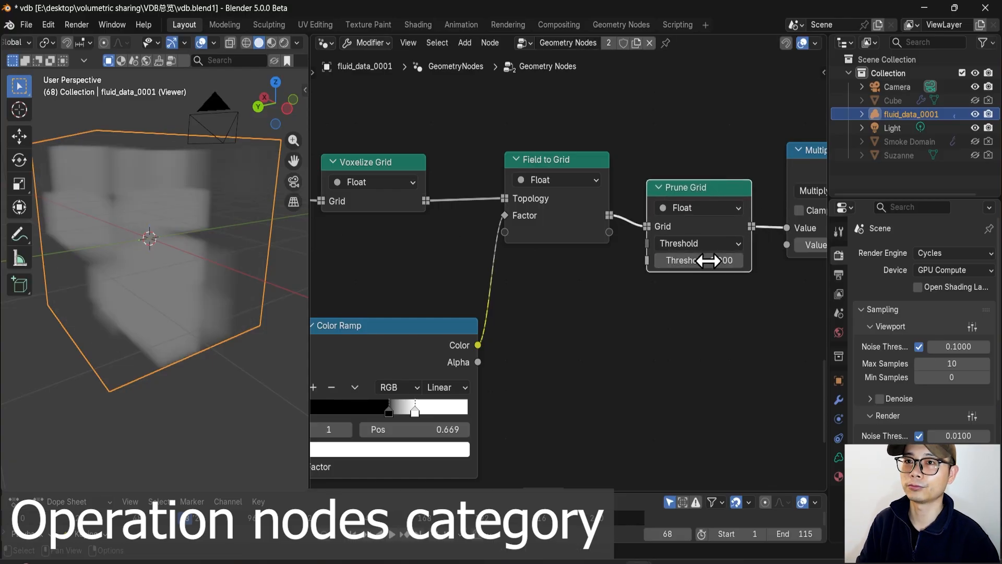
pyautogui.moveTo(155, 223); pyautogui.dragTo(224, 256, button='middle')
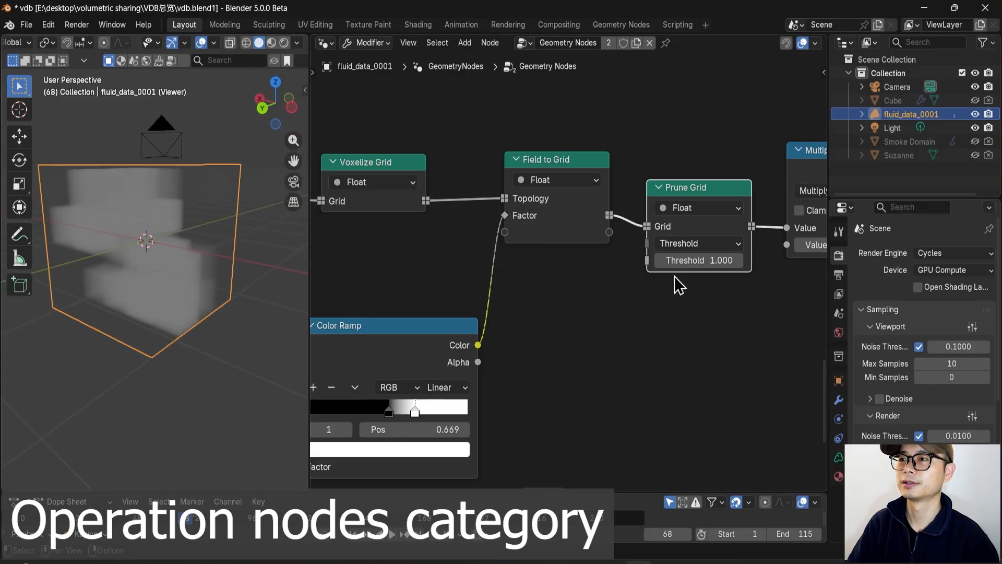
# - Set the Prune Grid threshold to 0 for comparison and view the volume from farther away
pyautogui.click(690, 260)
pyautogui.write('0')
pyautogui.press('Return')
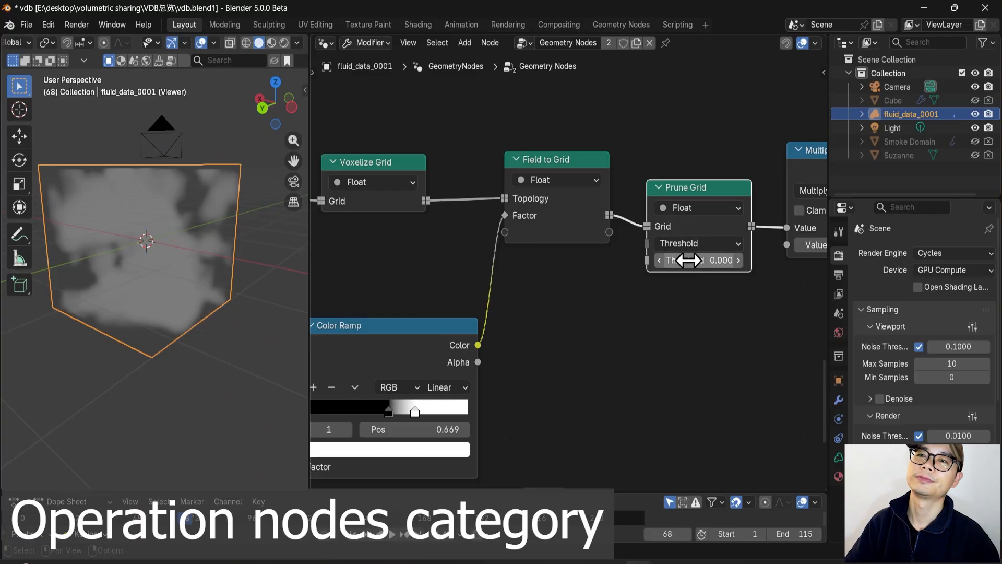
pyautogui.moveTo(160, 195); pyautogui.dragTo(260, 241, button='middle')
pyautogui.moveTo(583, 248); pyautogui.dragTo(567, 250, button='middle')
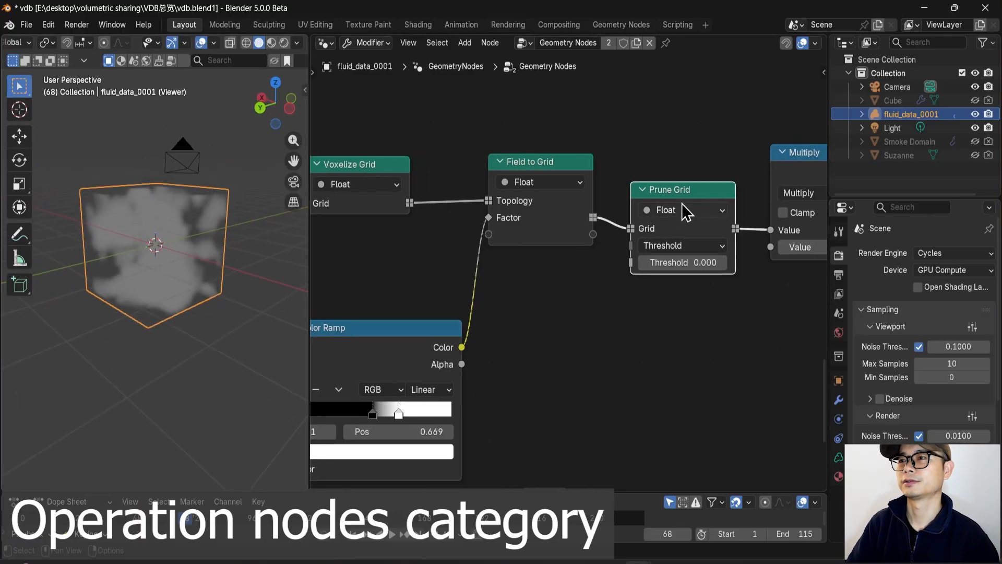
# - Shift the Prune Grid node slightly upward, level with Field to Grid's output, and set its threshold back to 1
pyautogui.moveTo(681, 191); pyautogui.dragTo(679, 179)
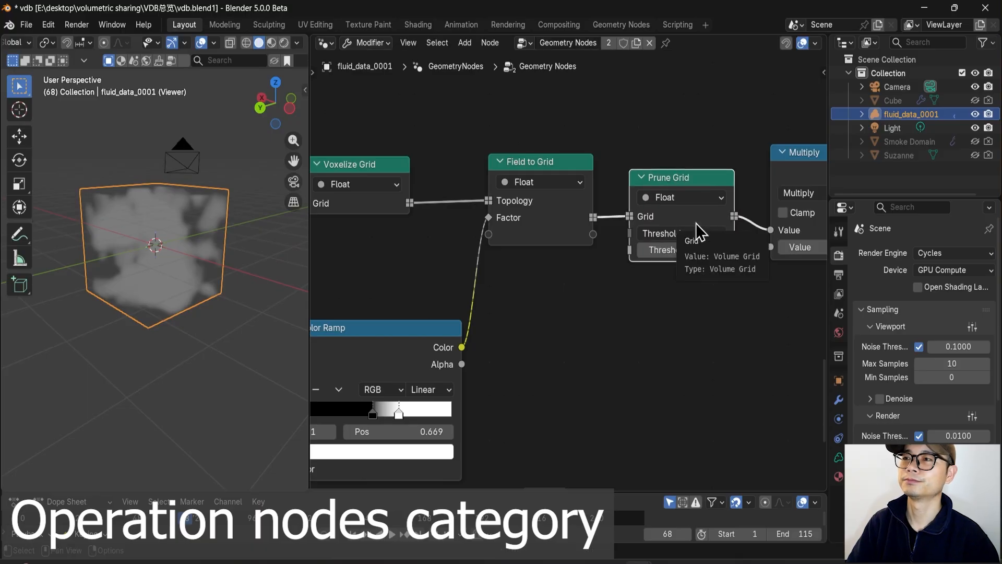
pyautogui.click(673, 233)
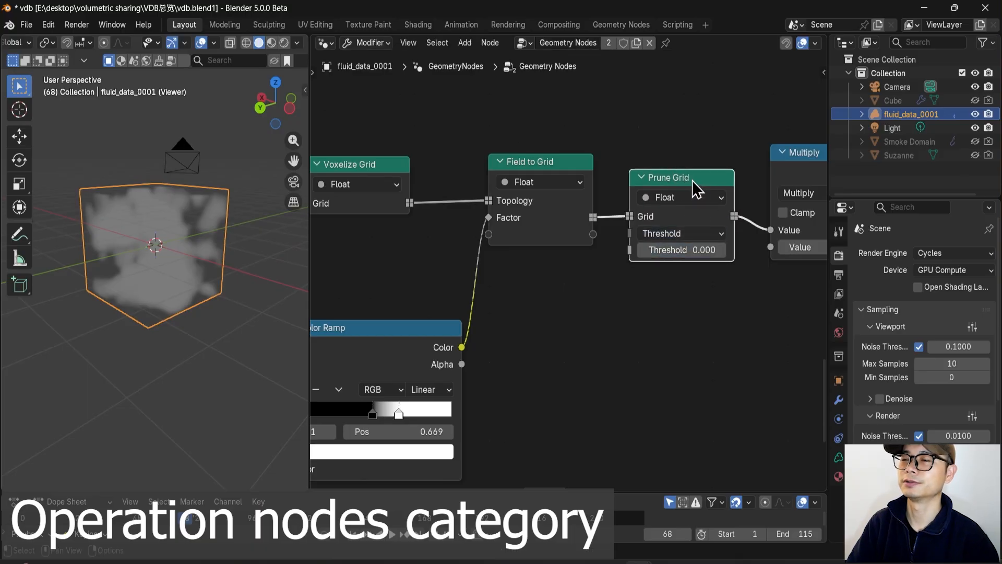
pyautogui.click(716, 249)
pyautogui.write('1')
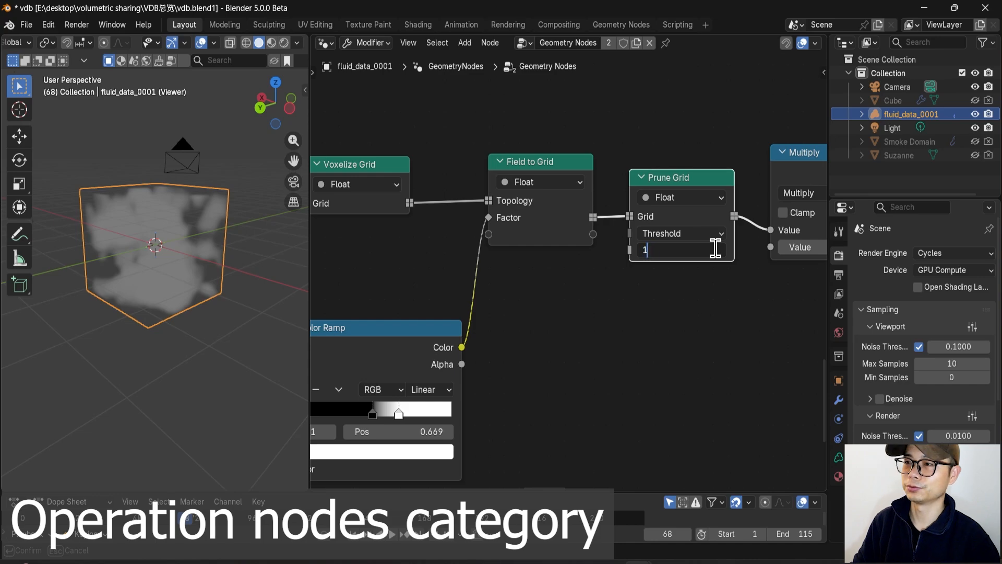
pyautogui.press('Return')
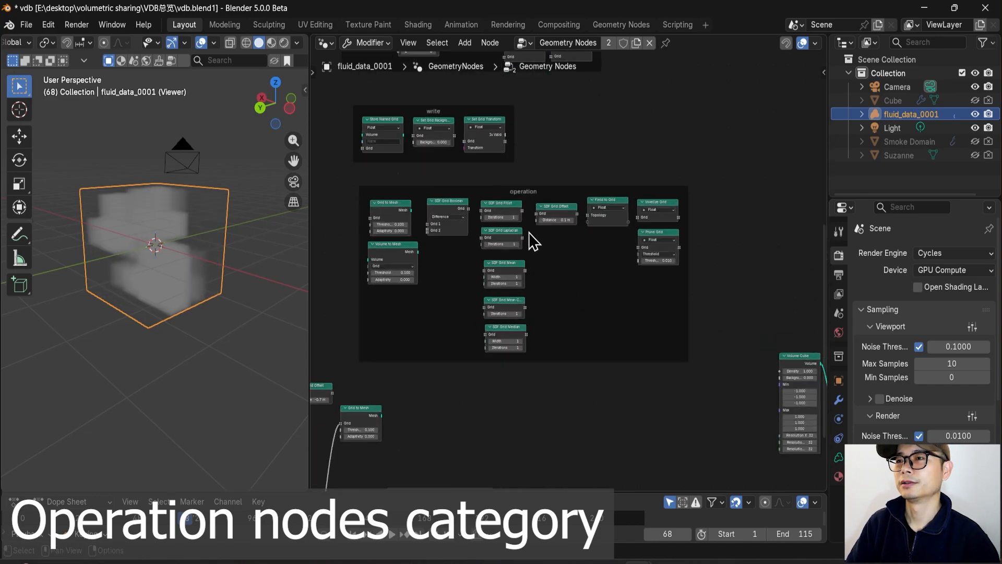
# - Review the nodes in the operation frame, and look over the write, sample, read and primitive frames
pyautogui.scroll(-1, 529, 233)
pyautogui.scroll(3, 527, 230)
pyautogui.moveTo(511, 220); pyautogui.dragTo(556, 264, button='middle')
pyautogui.scroll(1, 560, 269)
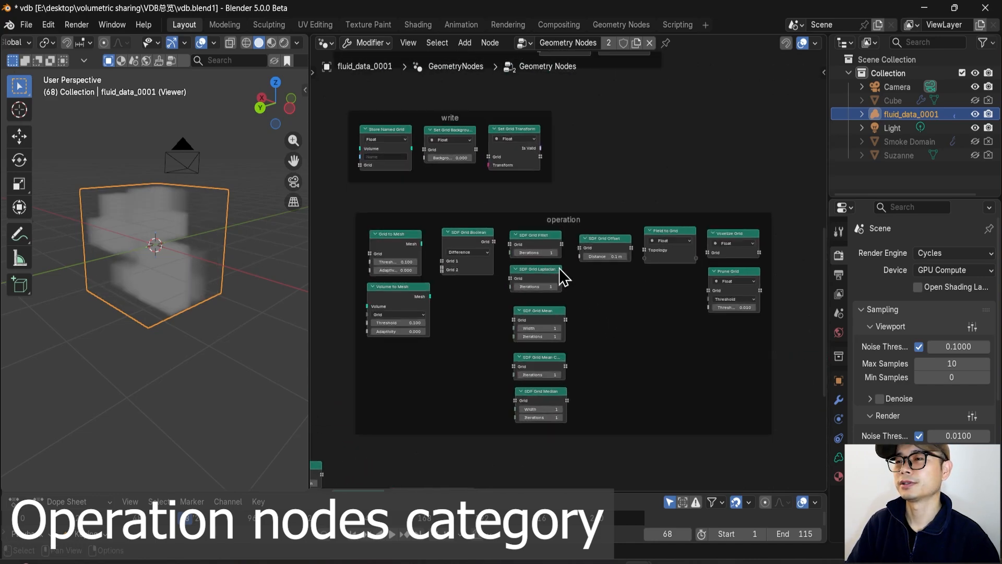
pyautogui.scroll(1, 564, 270)
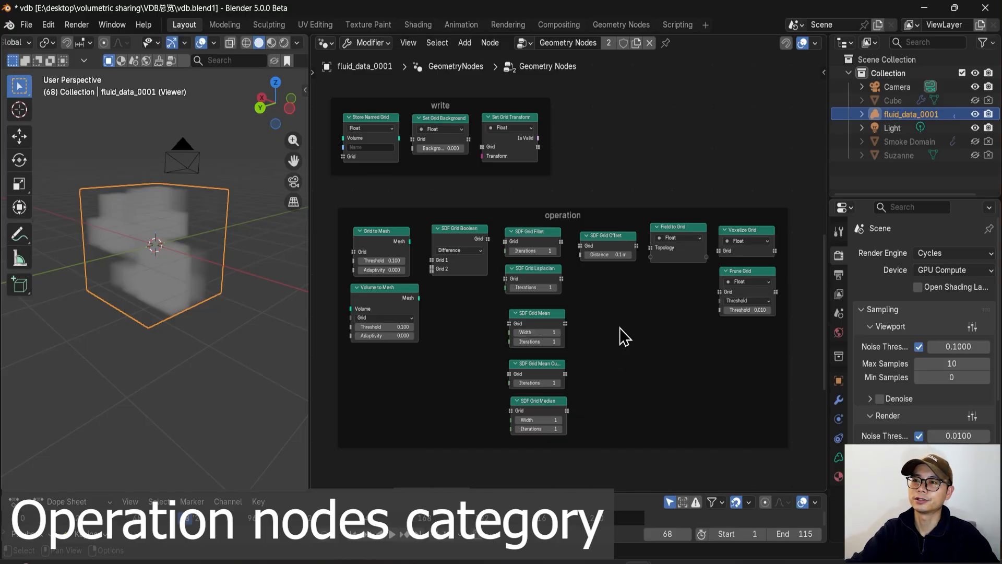
pyautogui.scroll(-4, 618, 324)
pyautogui.moveTo(560, 270); pyautogui.dragTo(517, 342, button='middle')
pyautogui.scroll(-2, 531, 281)
pyautogui.scroll(-1, 517, 339)
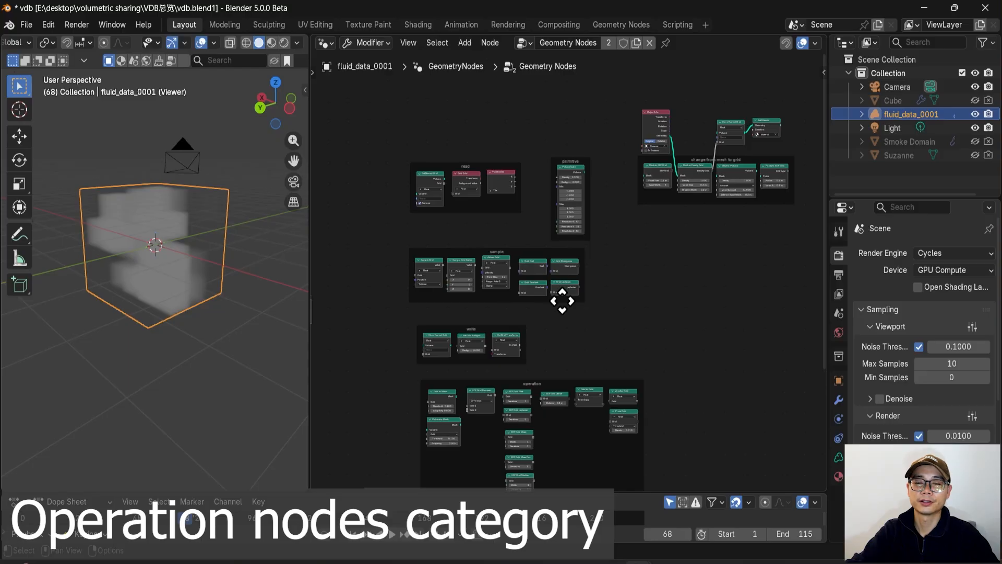